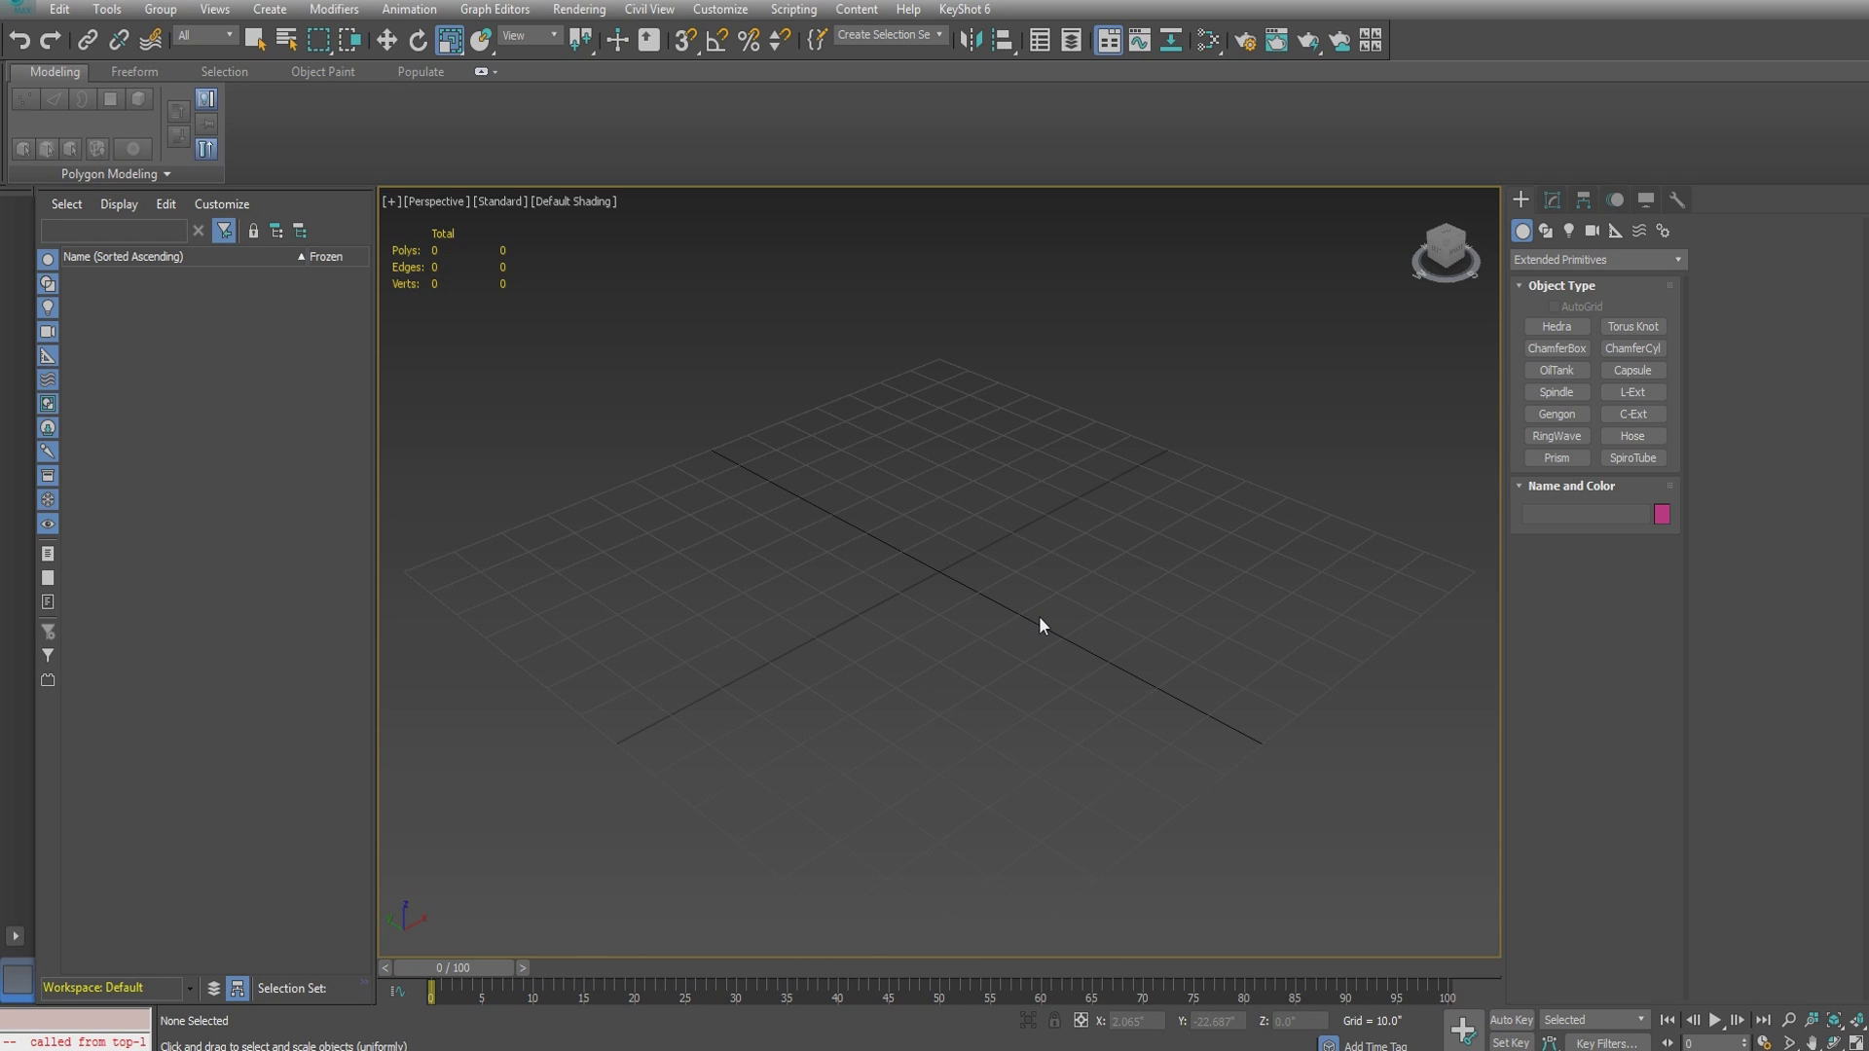
- Switch the Create panel to Extended Primitives and pick the Hedra tool
{"action": "left_click", "coordinate": [1585, 260]}
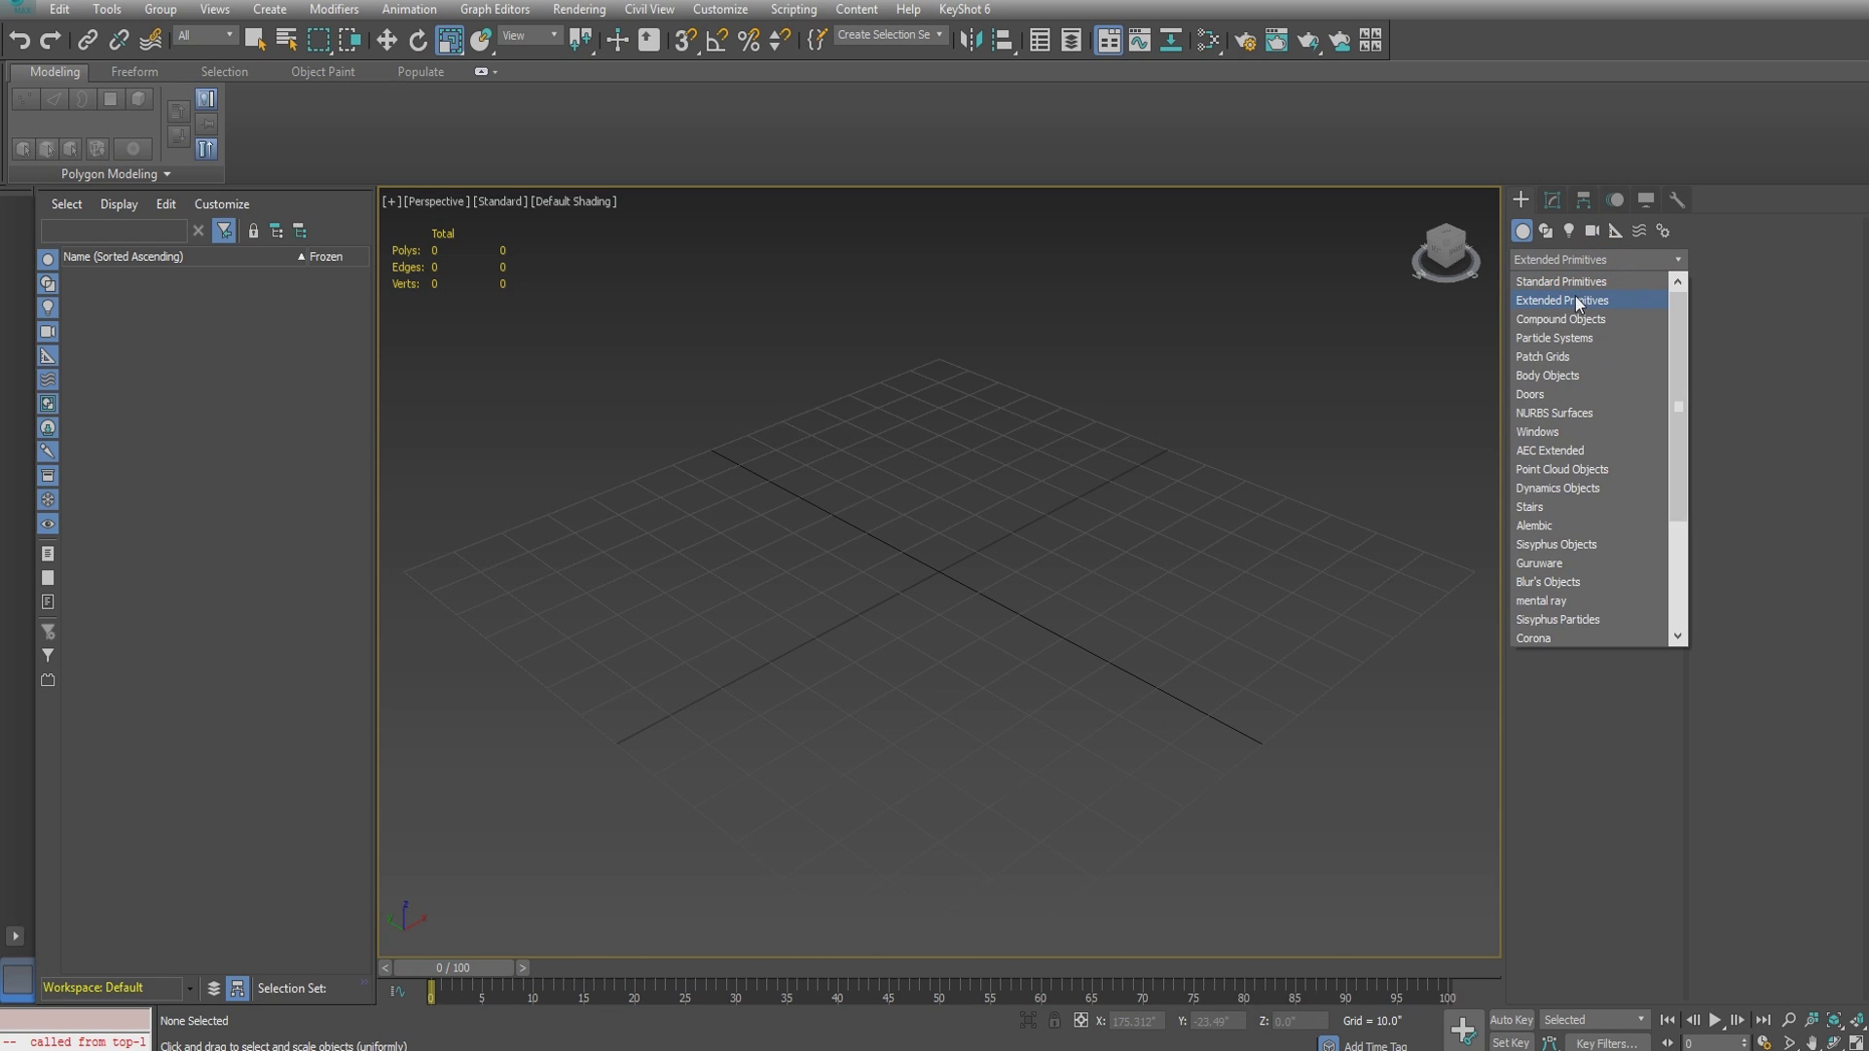
{"action": "left_click", "coordinate": [1573, 302]}
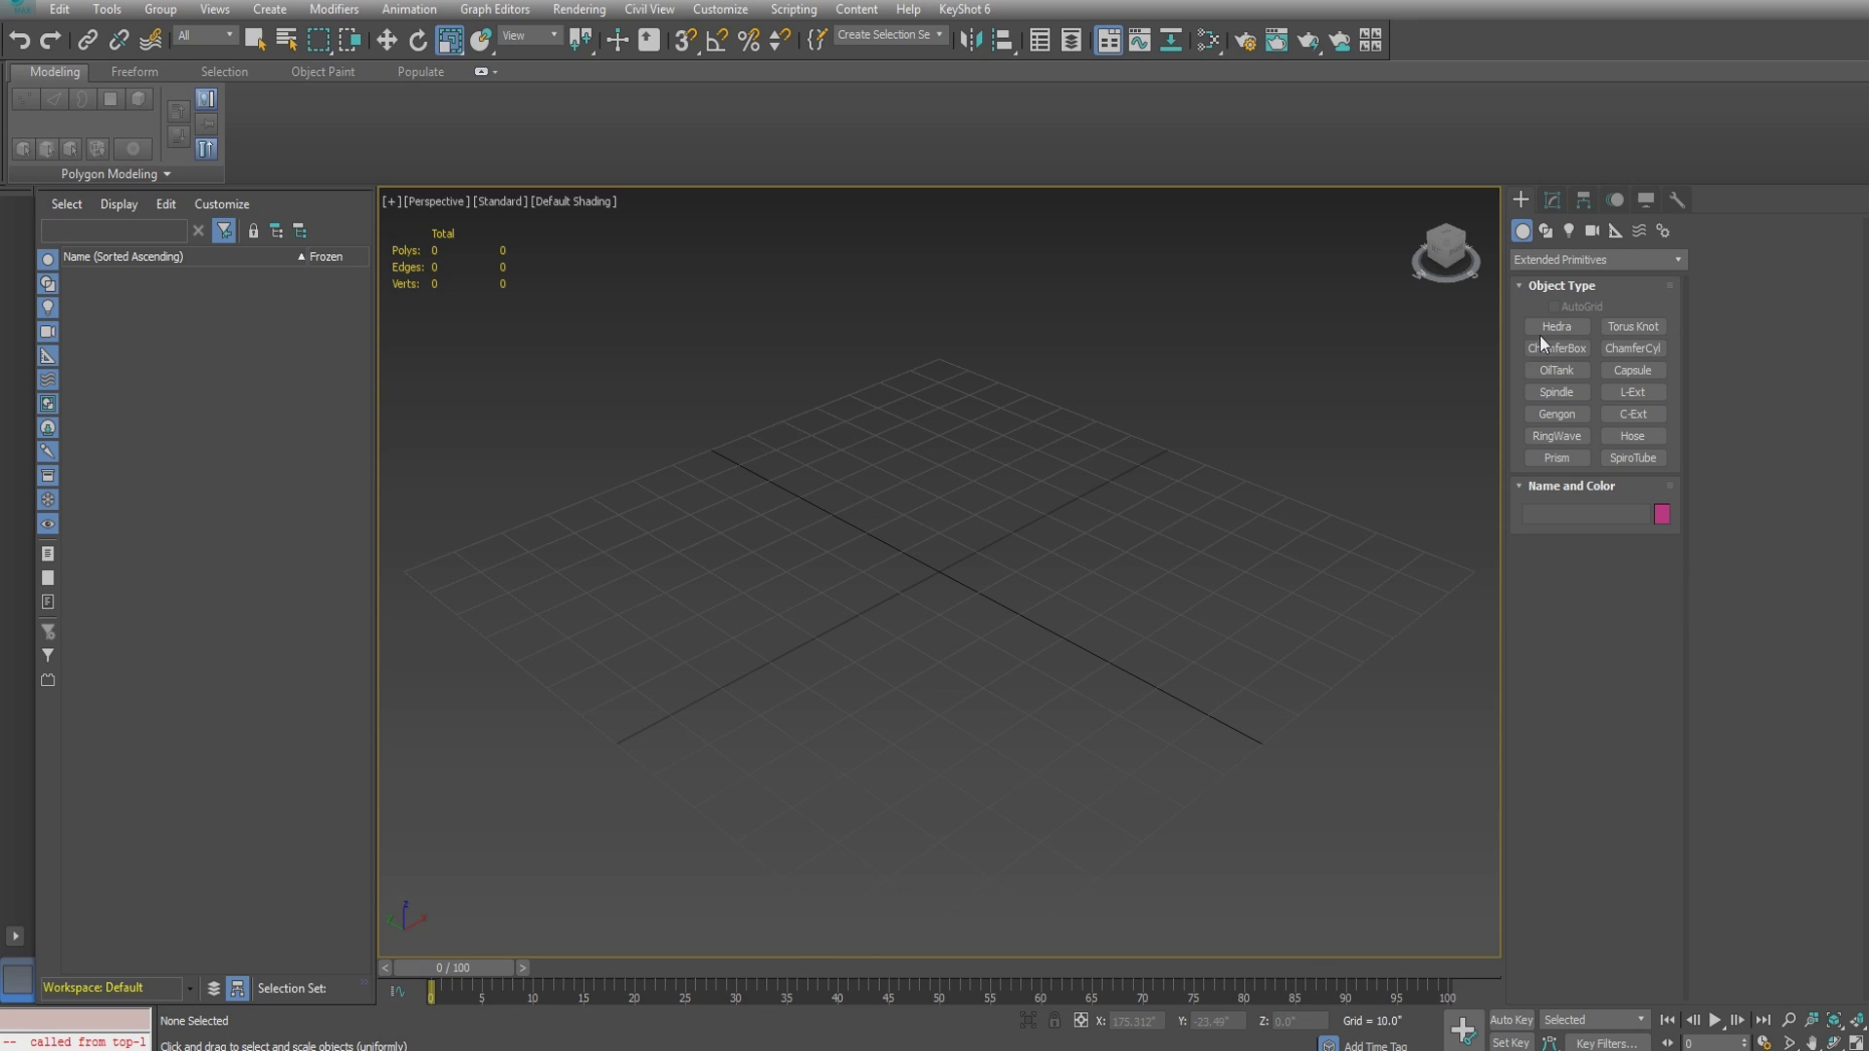
{"action": "left_click", "coordinate": [1545, 328]}
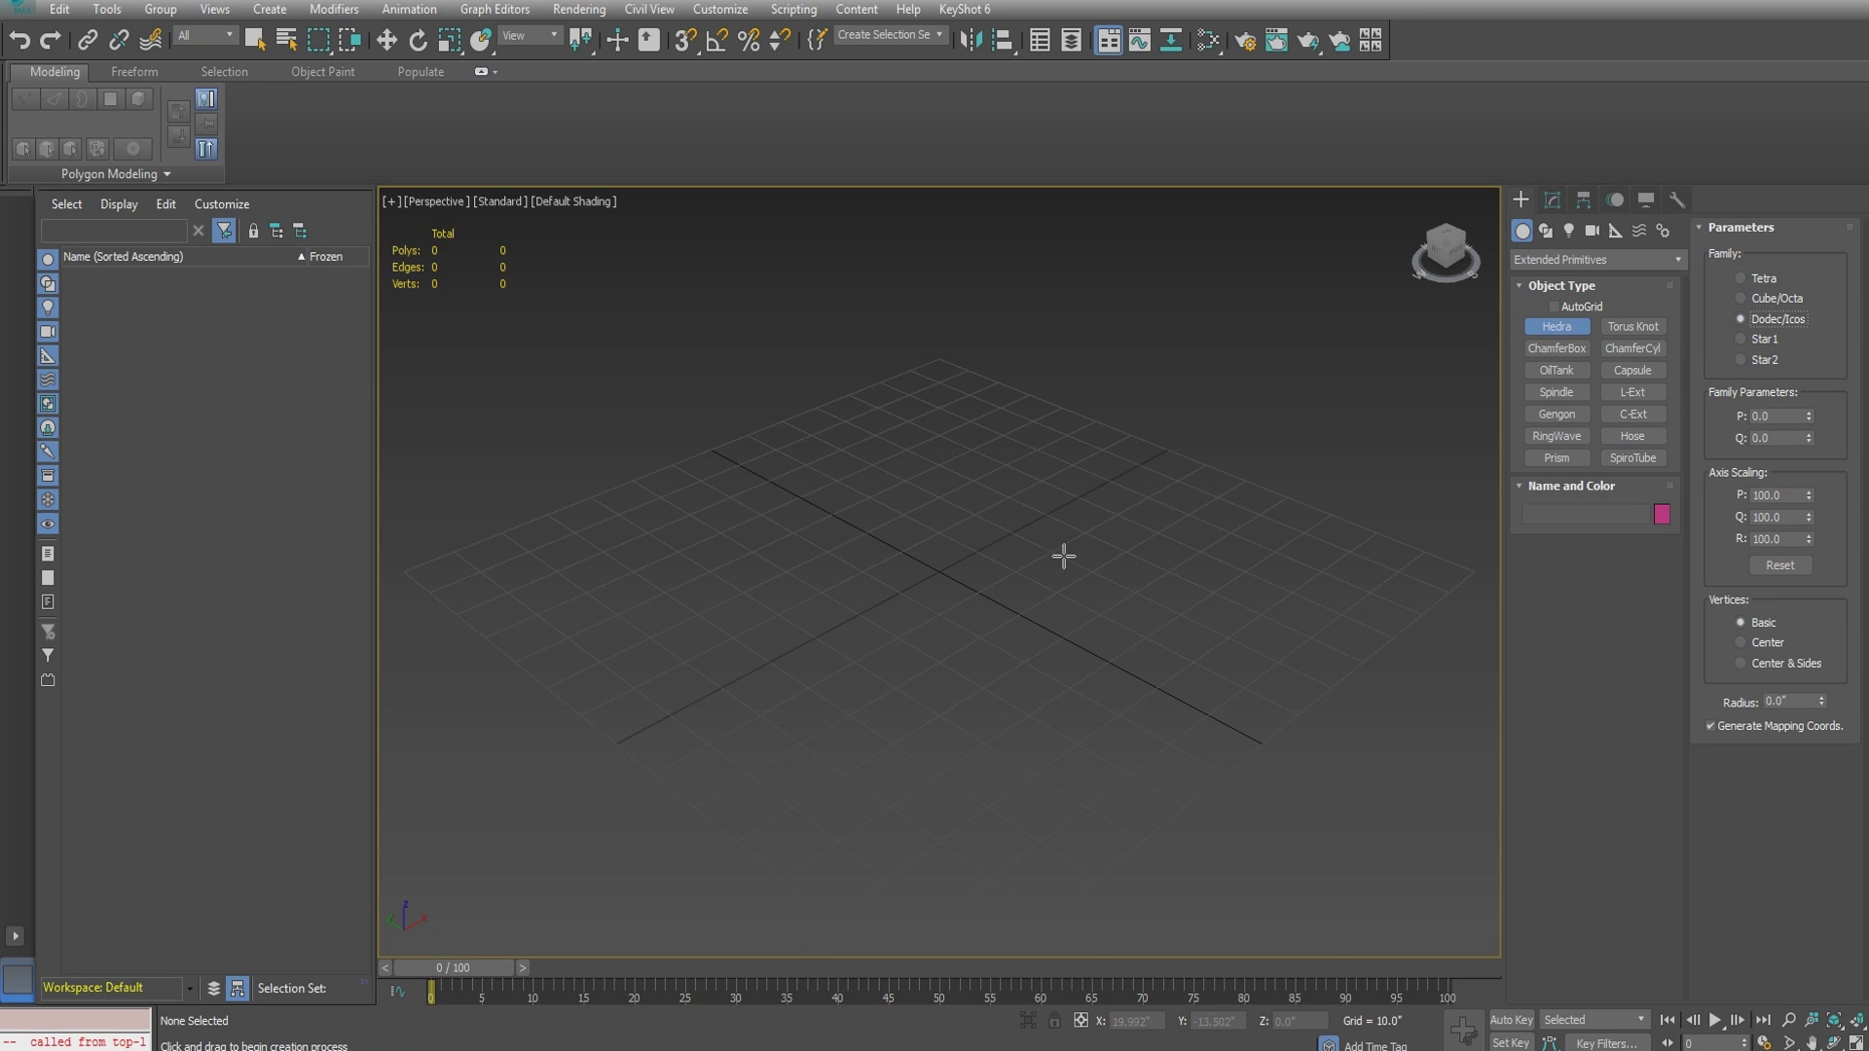
- Draw a Dodec/Icos Hedra of radius 22.38 near the grid centre and show edged faces
{"action": "left_click_drag", "start_coordinate": [943, 567], "coordinate": [986, 636]}
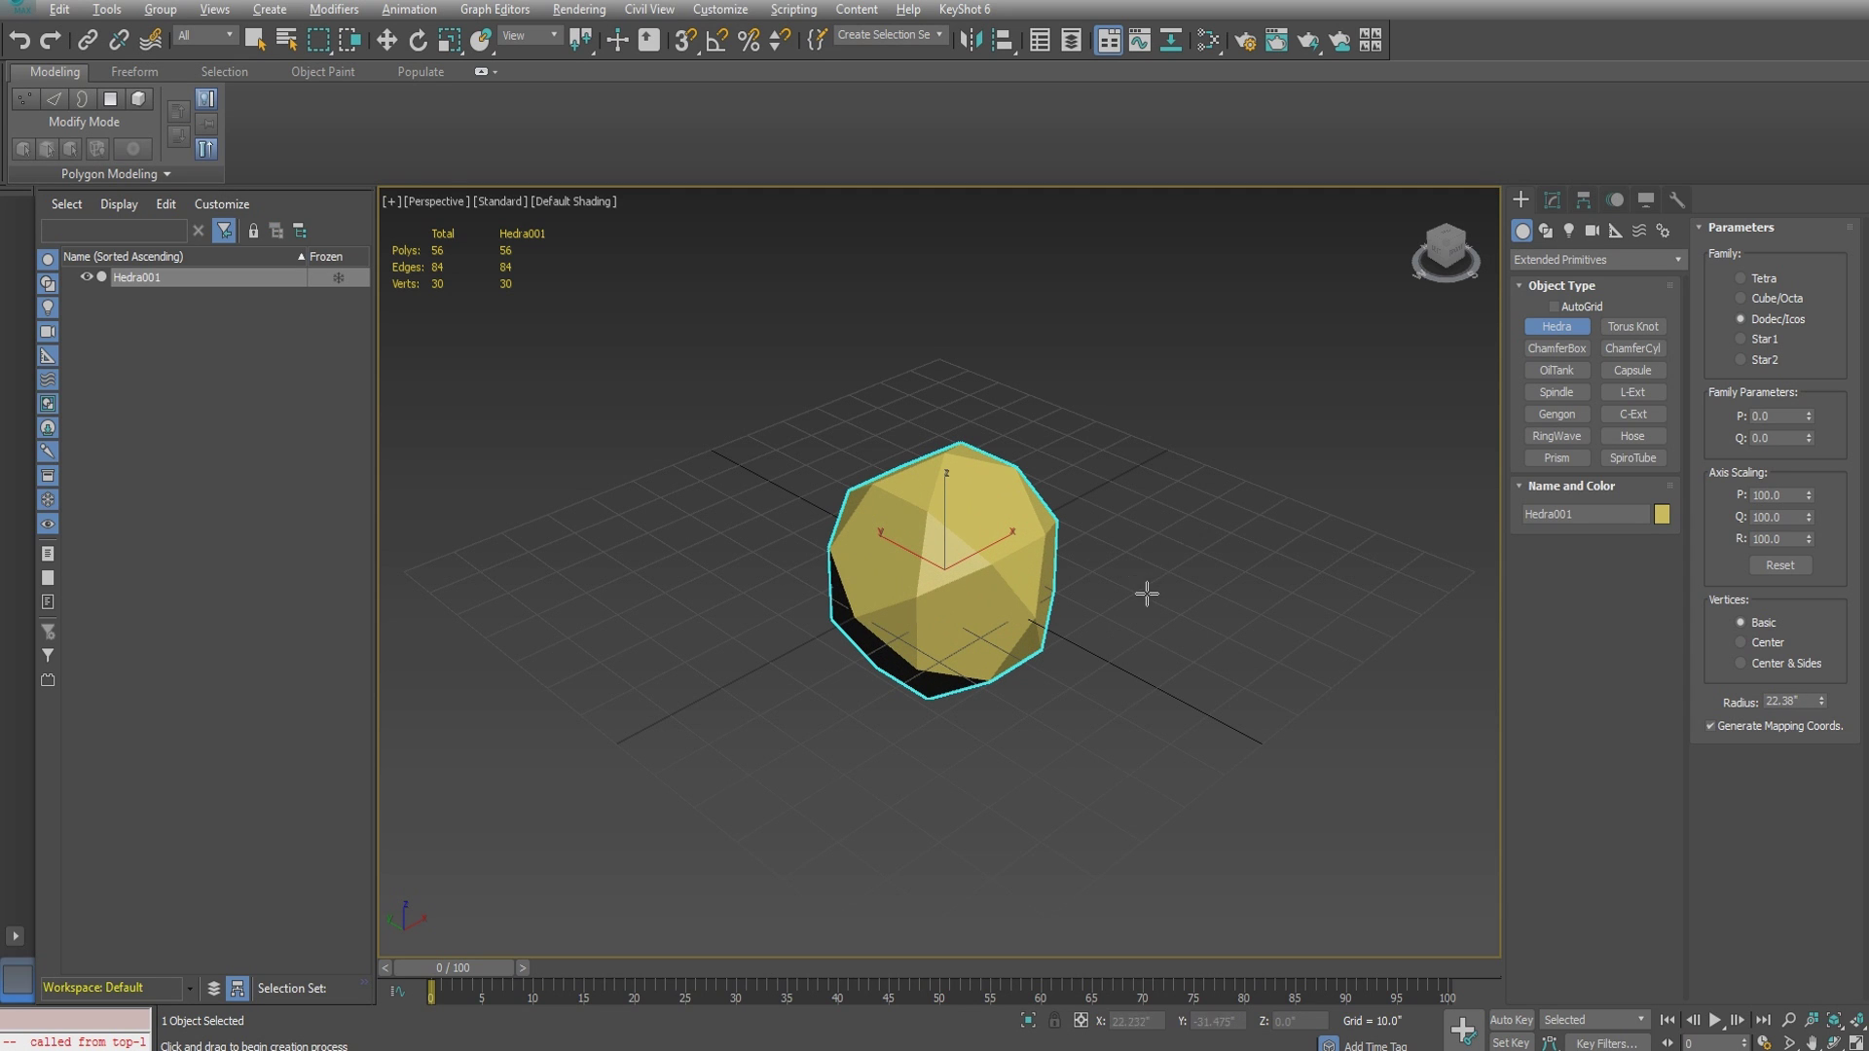
{"action": "middle_click_drag", "start_coordinate": [1148, 593], "coordinate": [1056, 636], "text": "alt"}
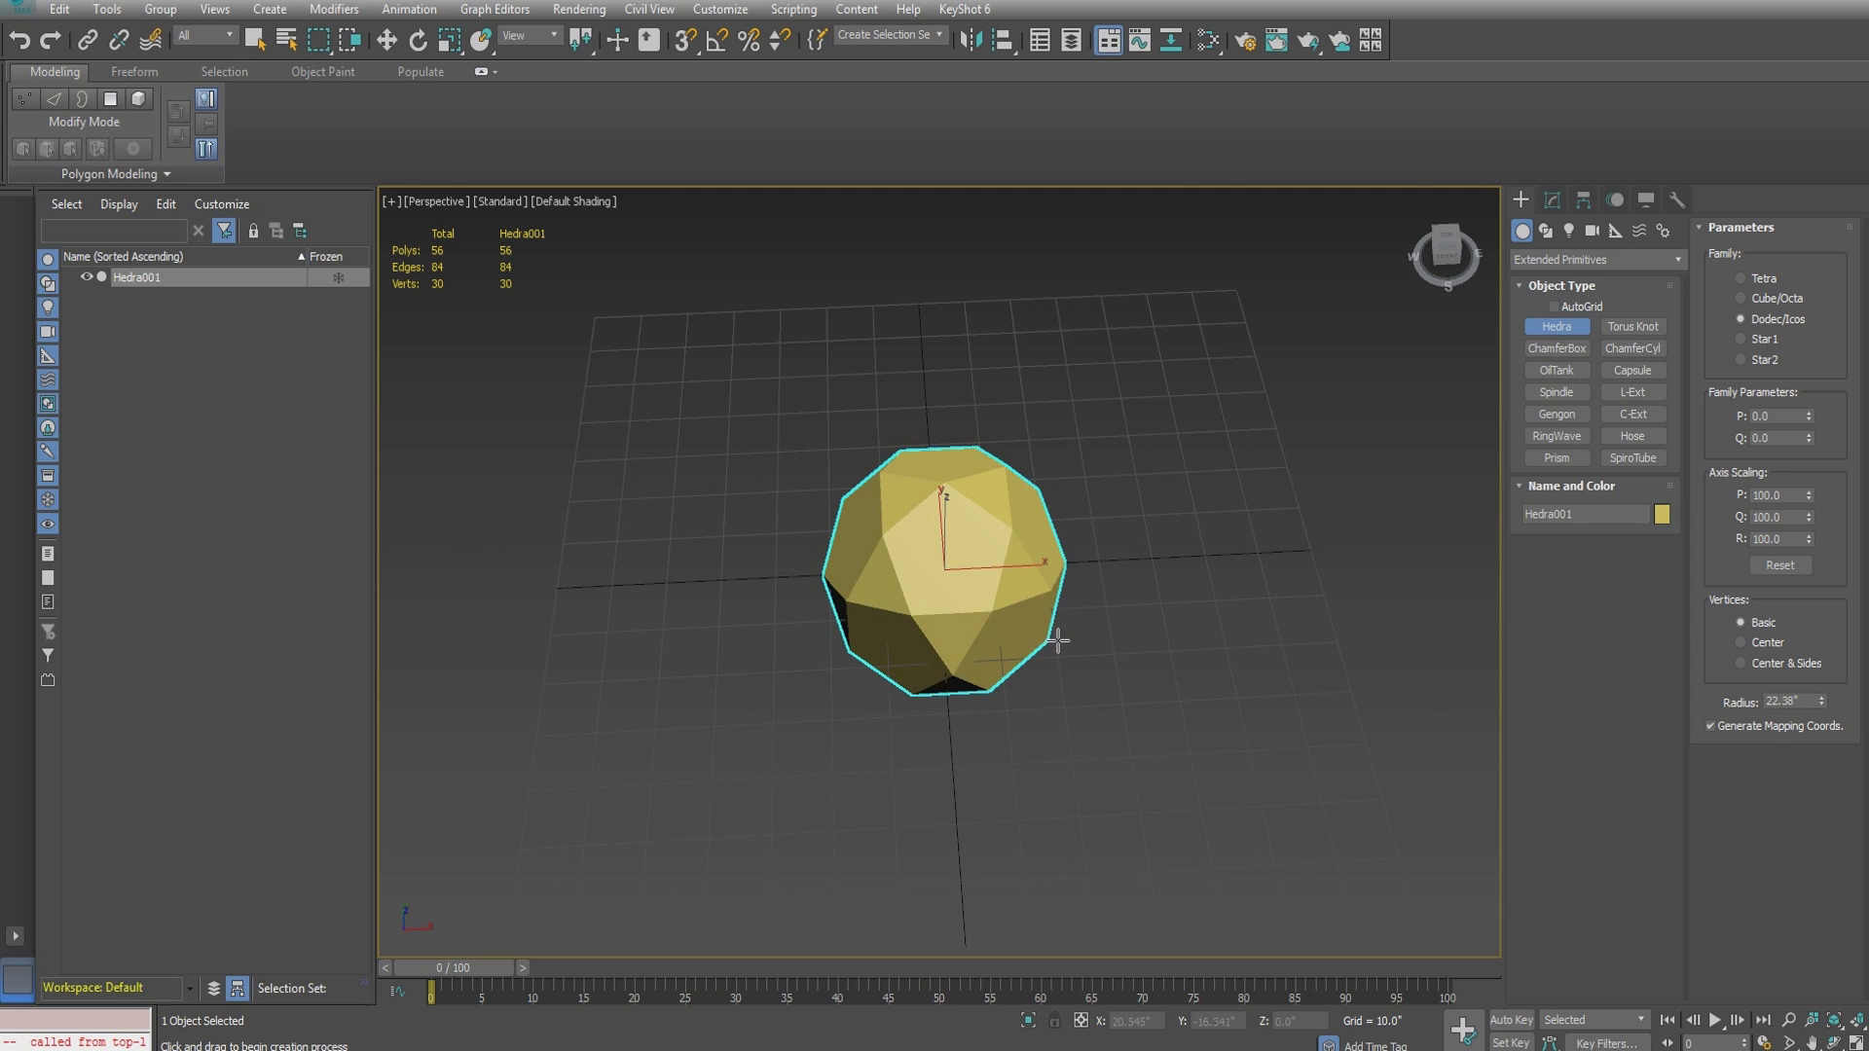
{"action": "key", "text": "F4"}
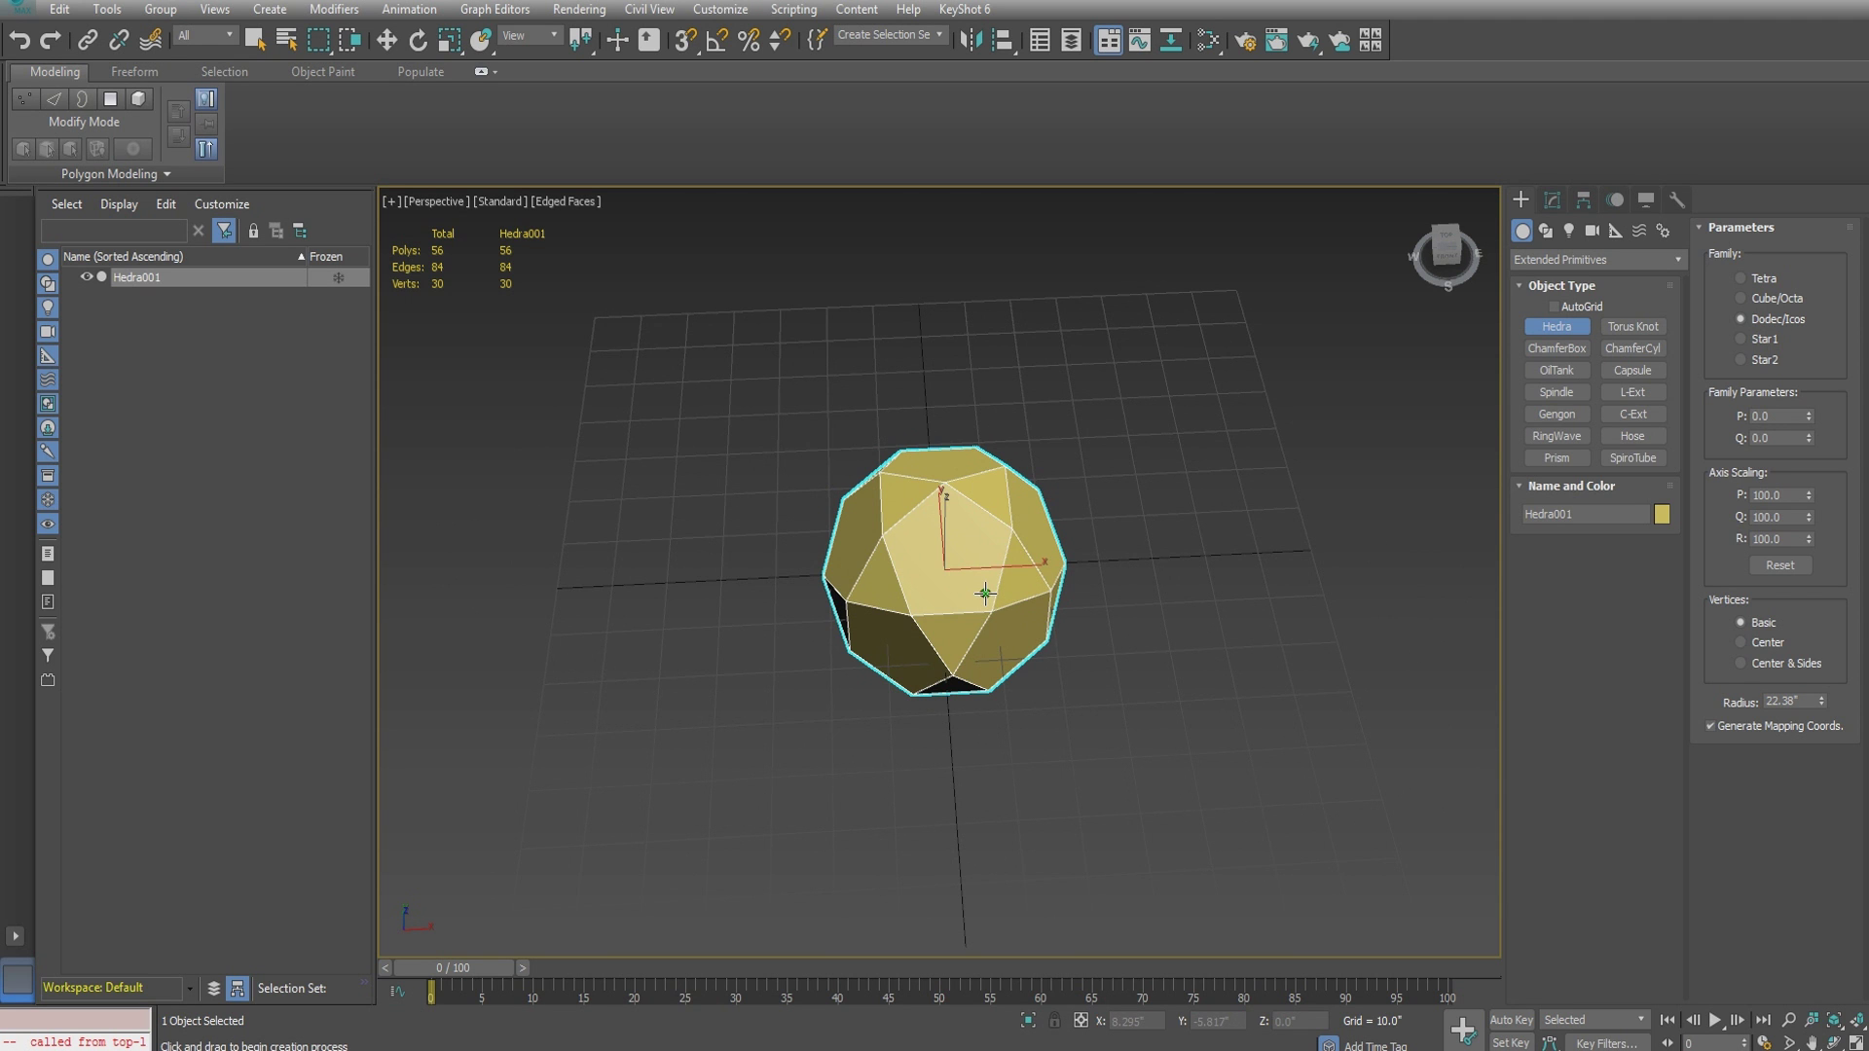
{"action": "scroll", "coordinate": [985, 593], "scroll_direction": "up", "scroll_amount": 3}
{"action": "middle_click_drag", "start_coordinate": [985, 593], "coordinate": [1101, 497], "text": "alt"}
{"action": "key", "text": "r"}
{"action": "left_click", "coordinate": [1553, 199]}
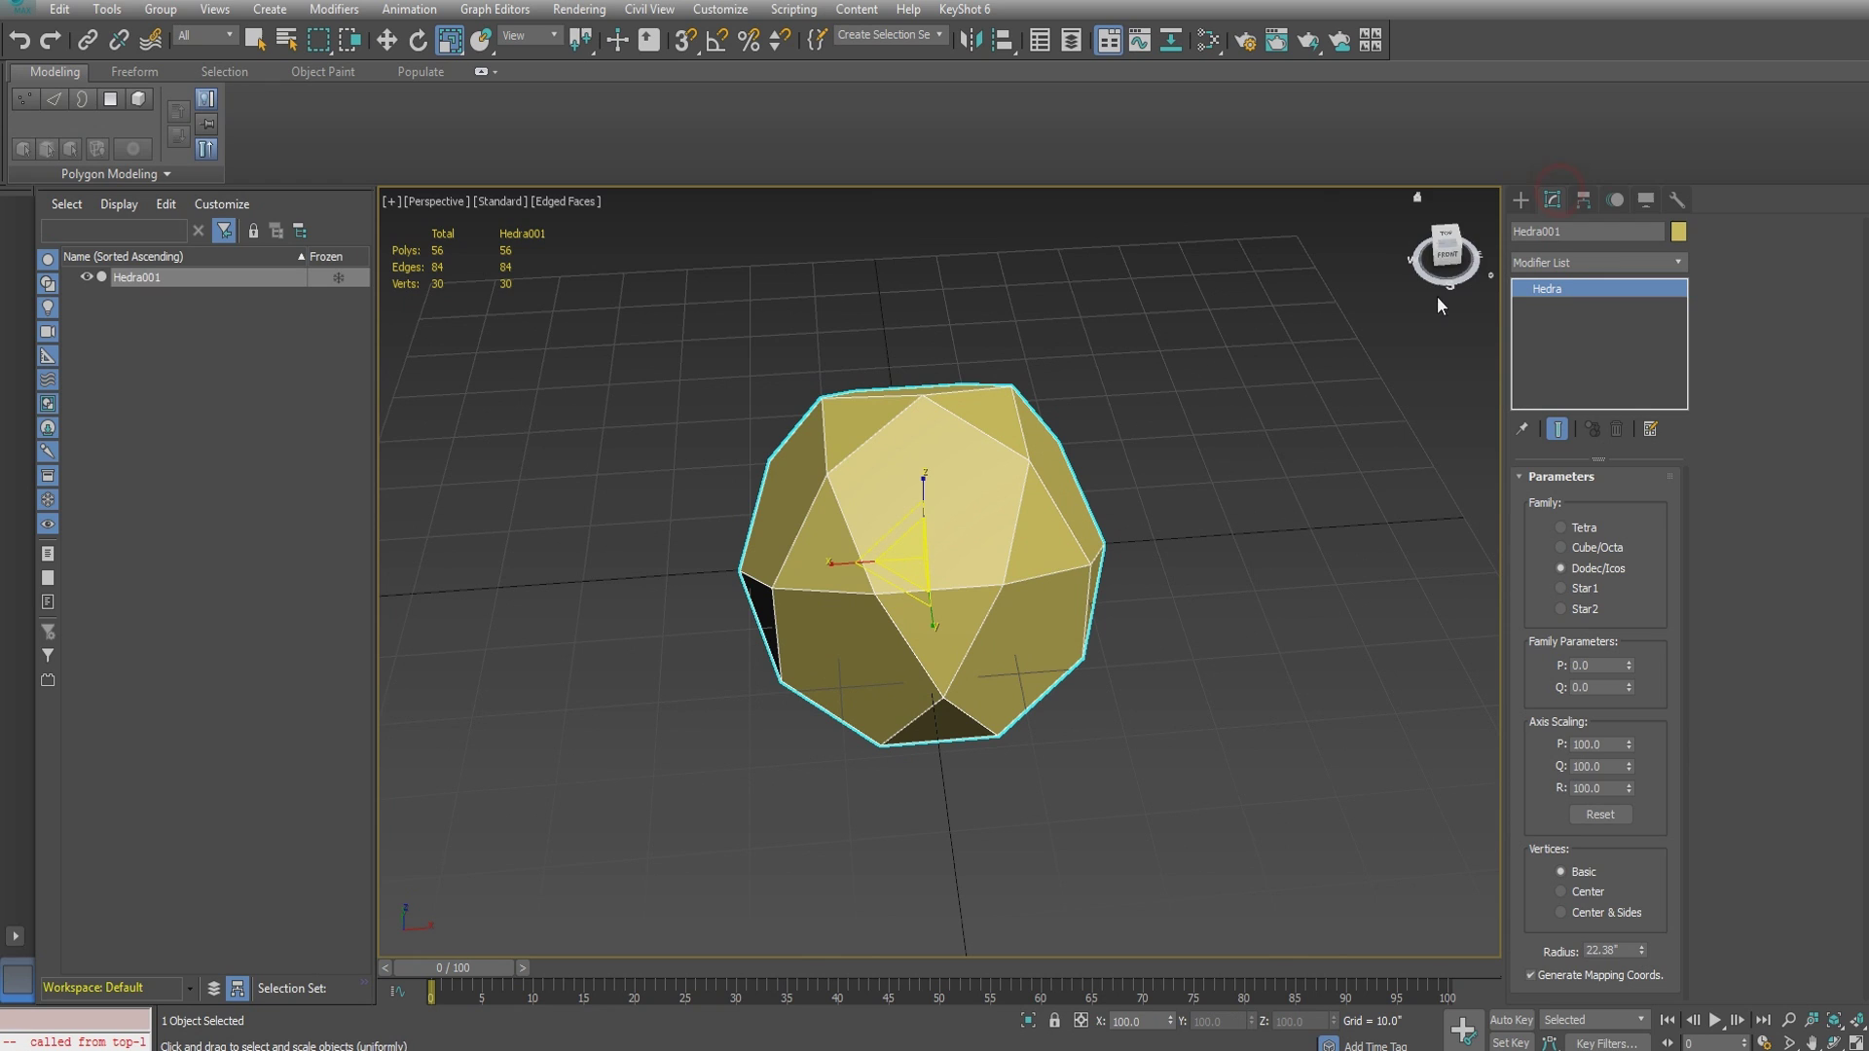
- Assign Material #57 to the Hedra from the Slate editor and set its object colour to black
{"action": "left_click", "coordinate": [1209, 40]}
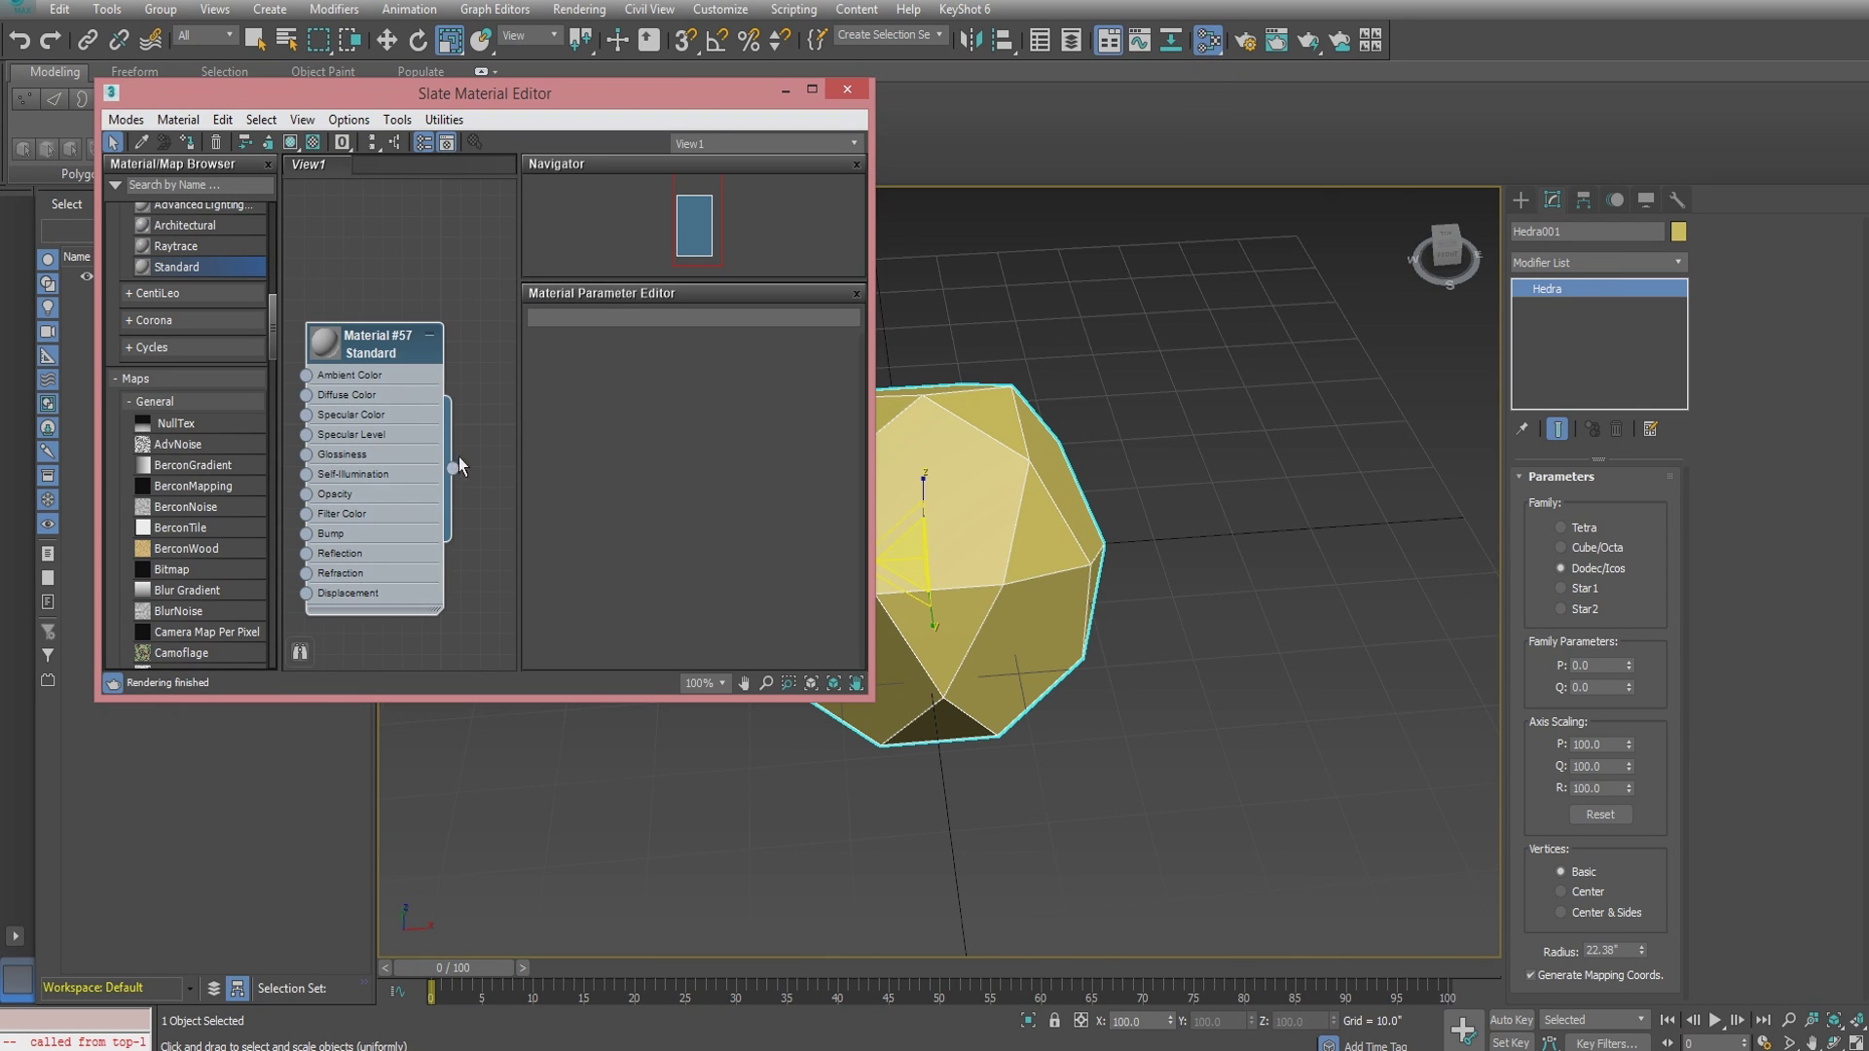
{"action": "left_click_drag", "start_coordinate": [453, 474], "coordinate": [1014, 528]}
{"action": "left_click", "coordinate": [854, 95]}
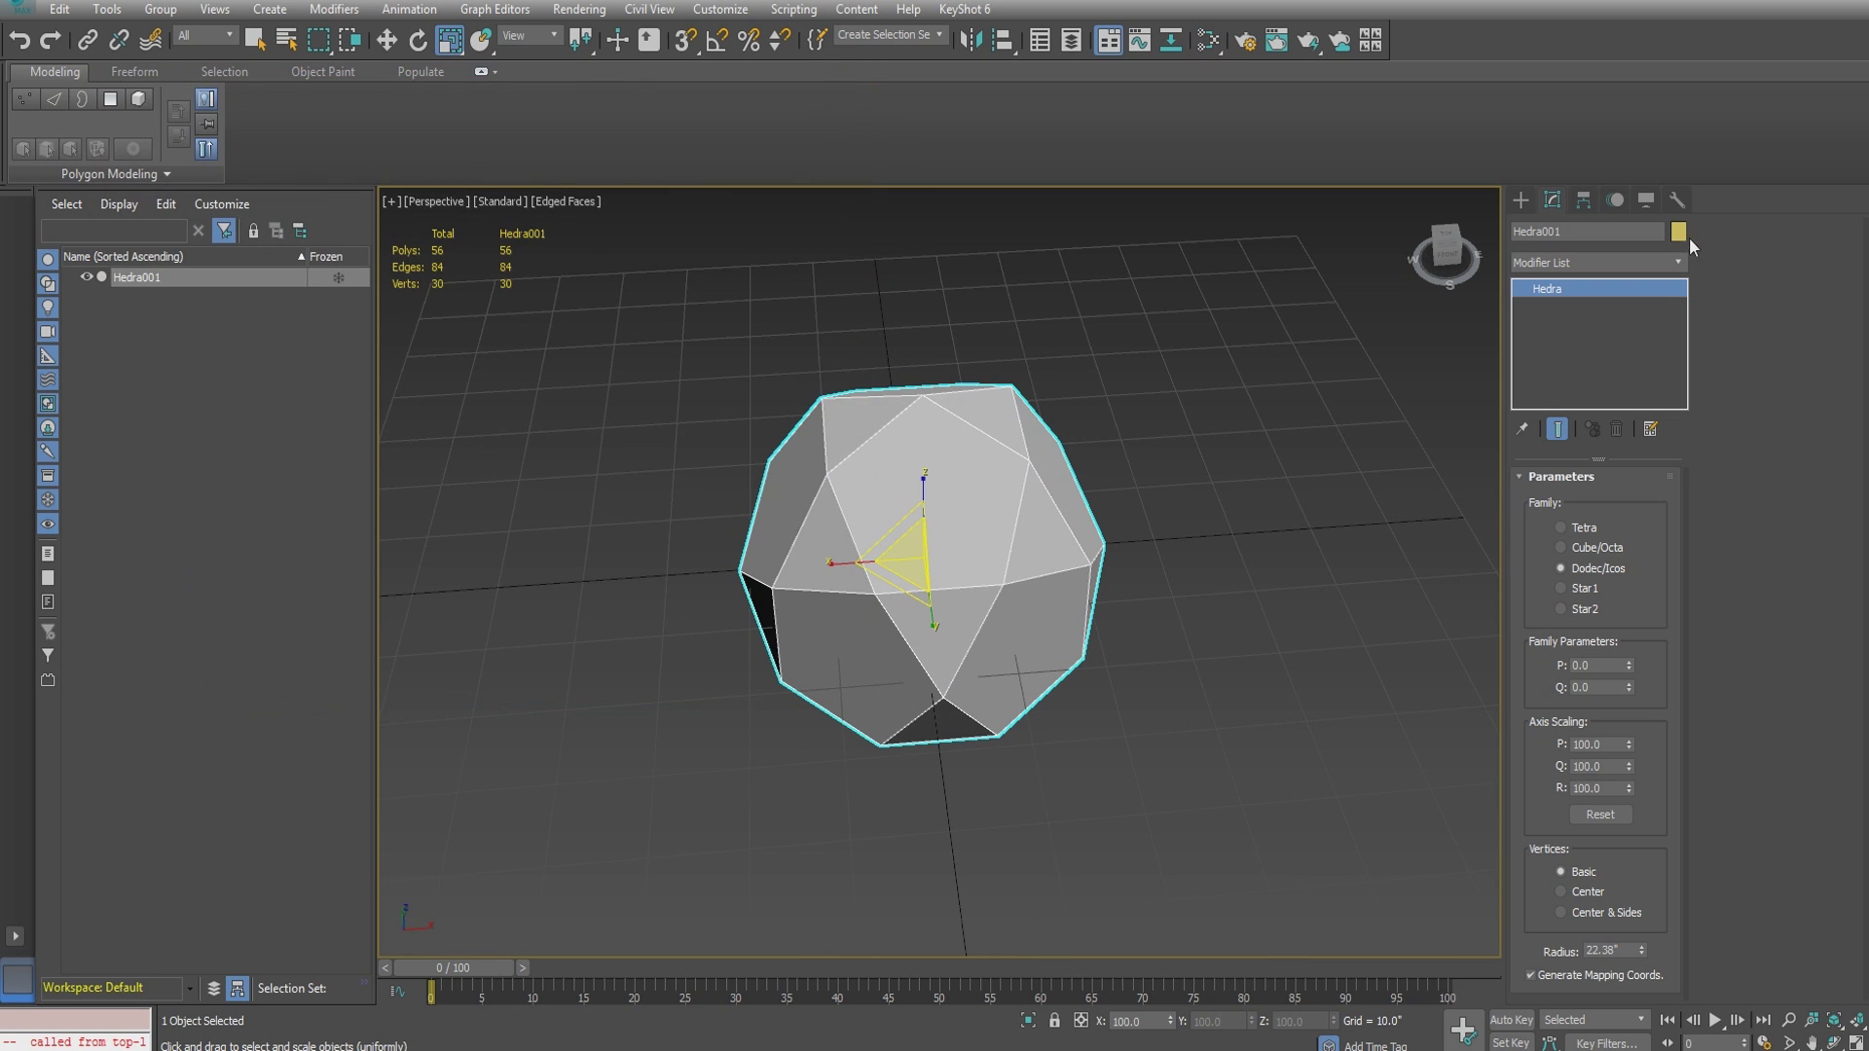
{"action": "left_click", "coordinate": [1679, 232]}
{"action": "left_click", "coordinate": [1085, 572]}
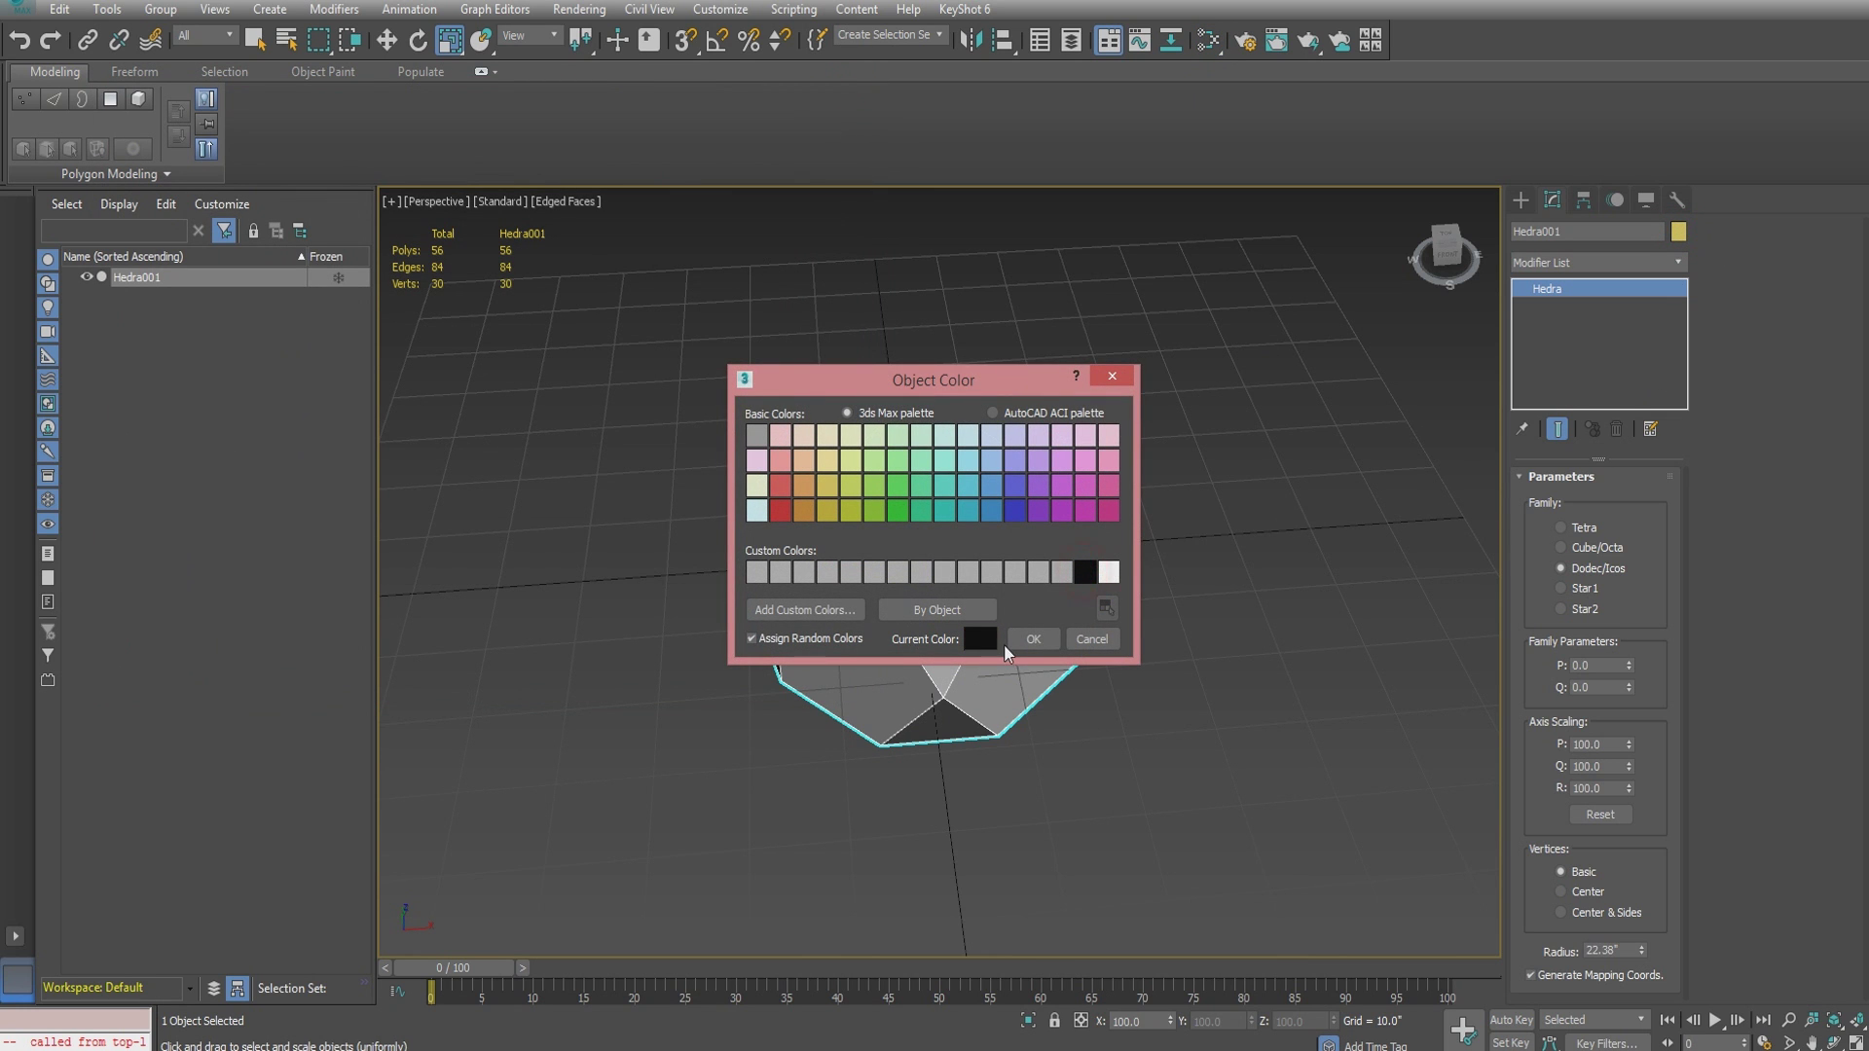
{"action": "left_click", "coordinate": [1032, 639]}
{"action": "mouse_move", "coordinate": [1081, 540]}
{"action": "middle_mouse_down", "text": "alt"}
{"action": "mouse_move", "coordinate": [1012, 563]}
{"action": "mouse_move", "coordinate": [1092, 542]}
{"action": "middle_mouse_up", "text": "alt"}
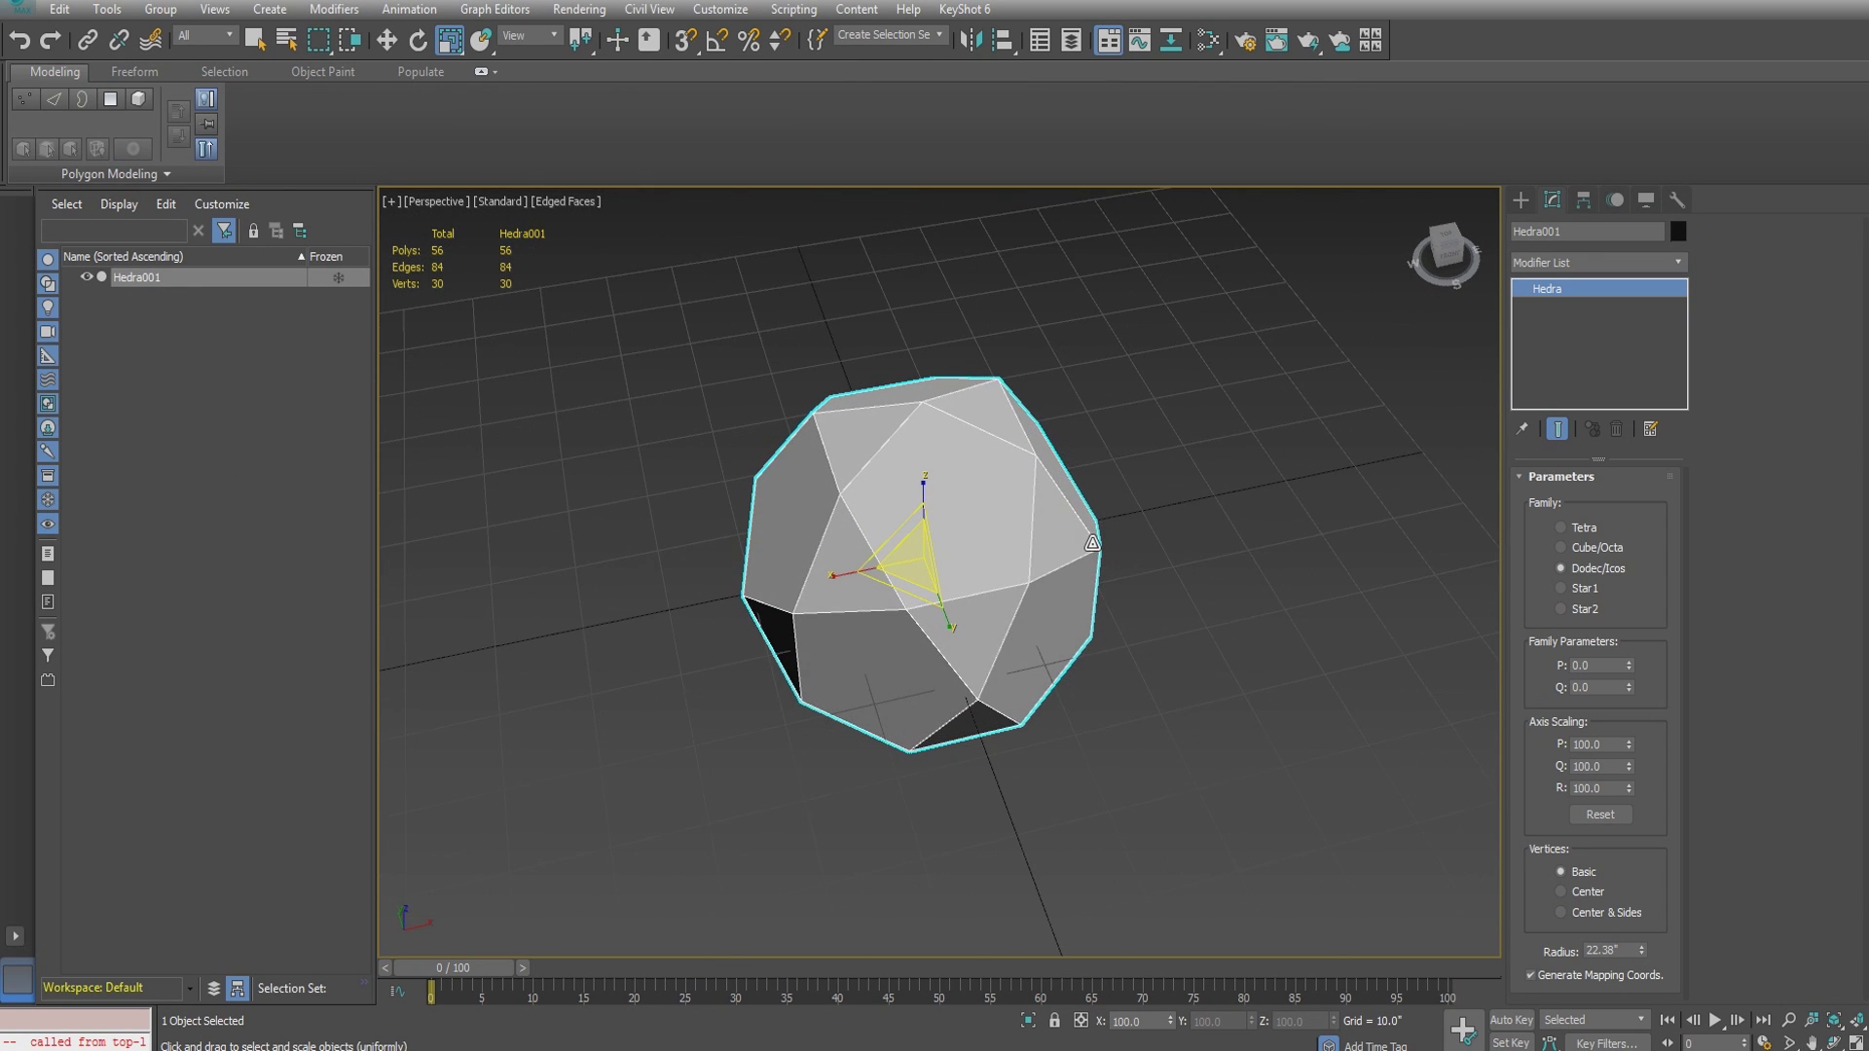
- Convert Hedra001 to an Editable Poly
{"action": "right_click", "coordinate": [1579, 295]}
{"action": "left_click", "coordinate": [1643, 452]}
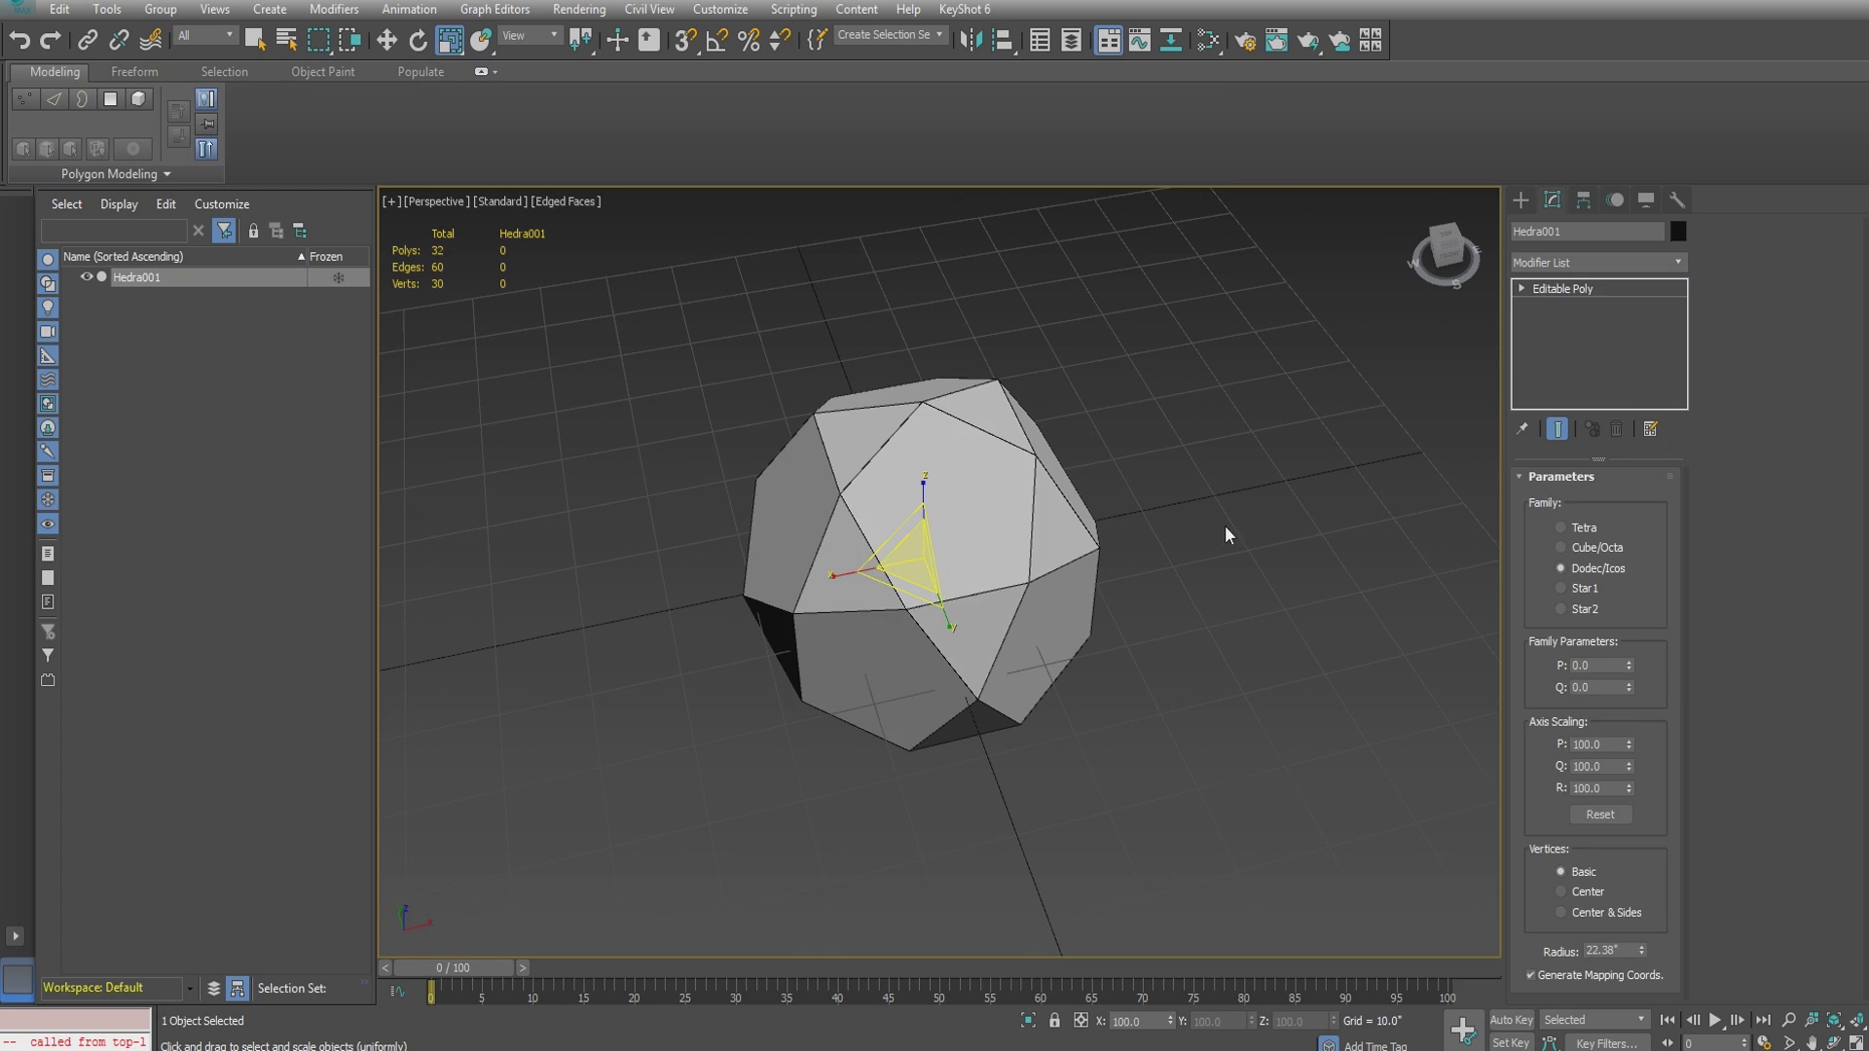
{"action": "middle_click_drag", "start_coordinate": [1111, 584], "coordinate": [1111, 590], "text": "alt"}
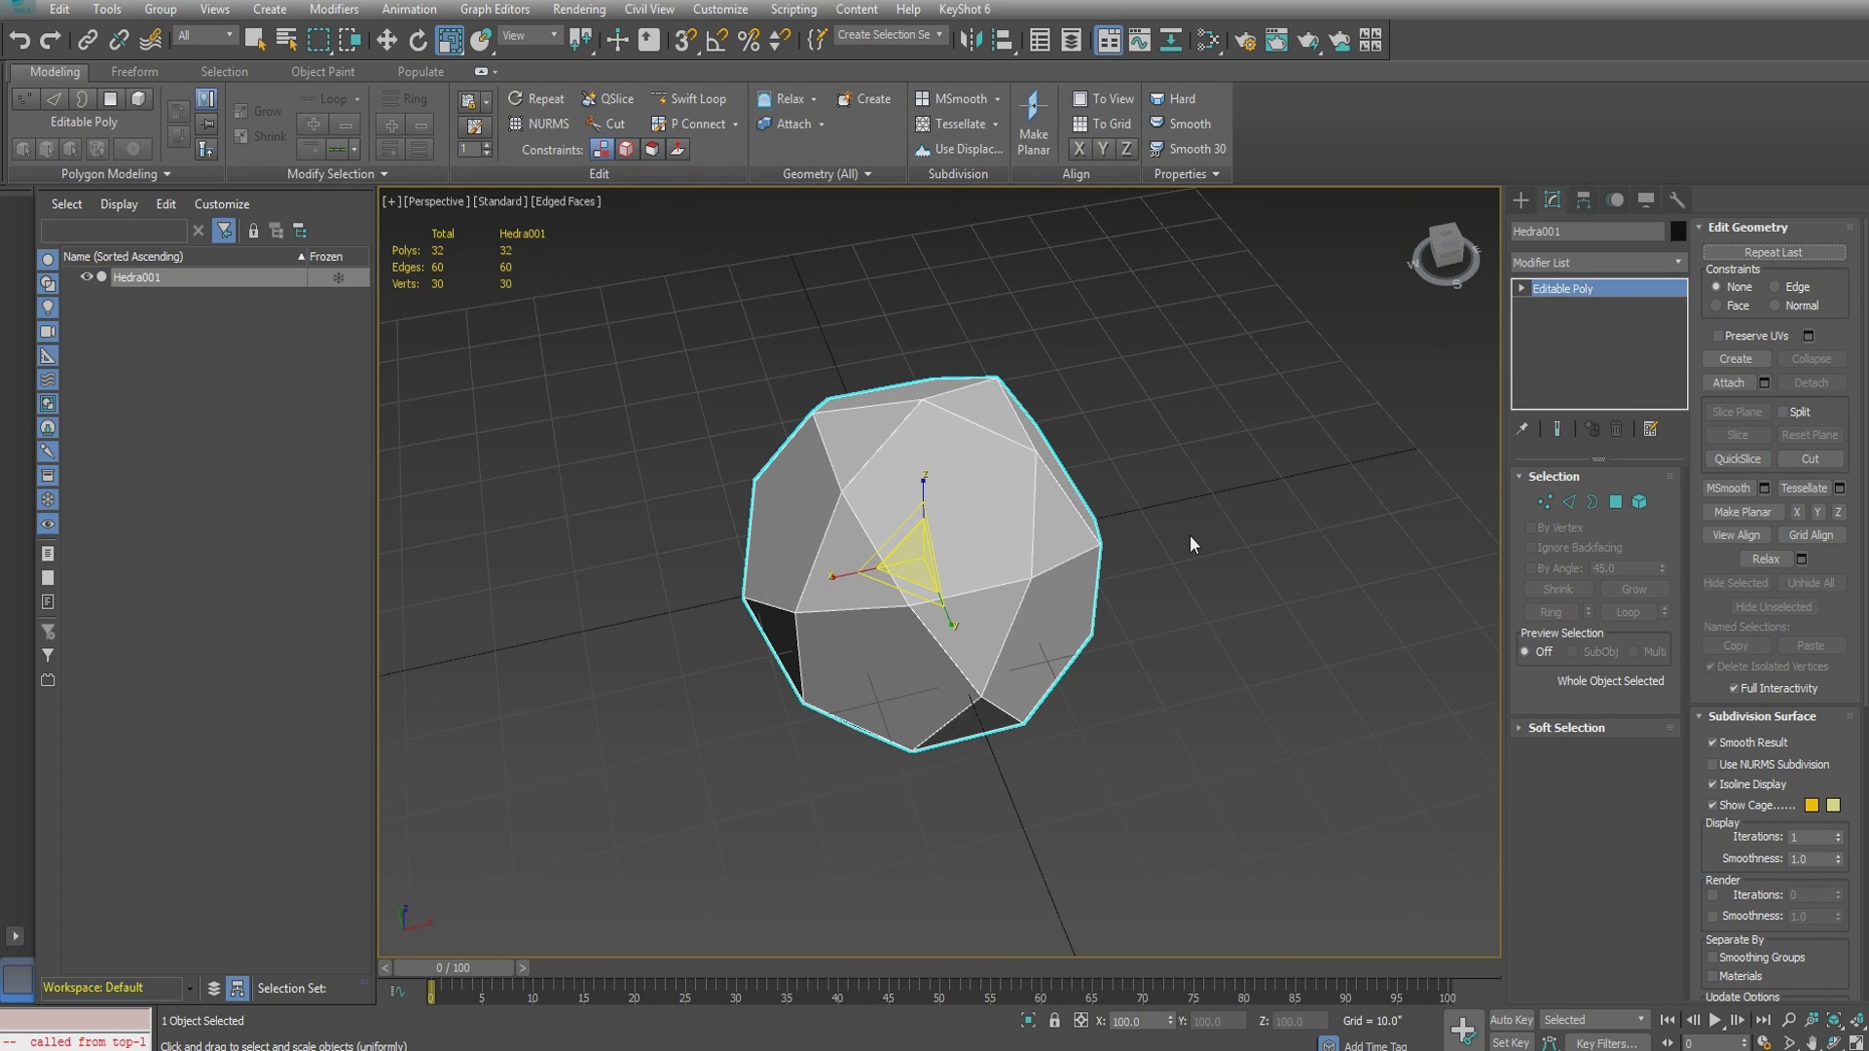
- Add MeshSmooth with isolines off, Classic method, Strength 0.0 and Relax 1.0
{"action": "left_click", "coordinate": [1638, 263]}
{"action": "key", "text": "m"}
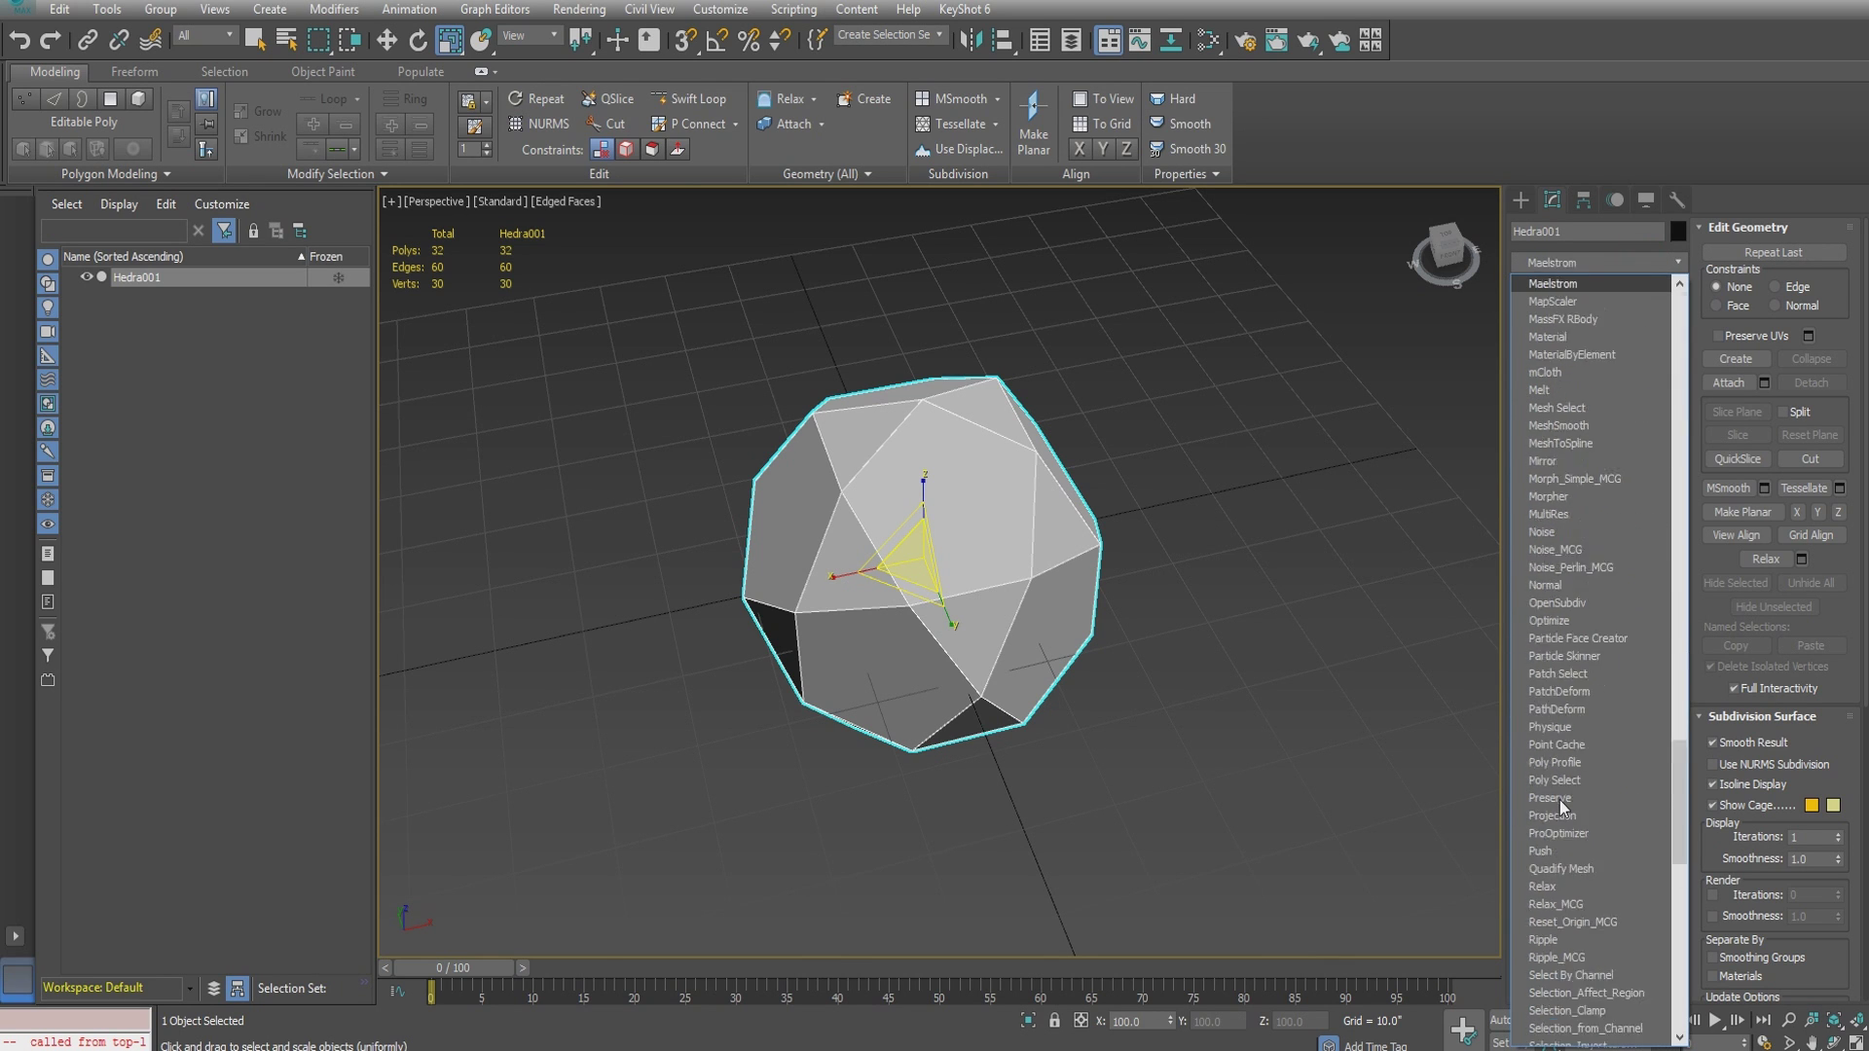
{"action": "key", "text": "e"}
{"action": "key", "text": "s"}
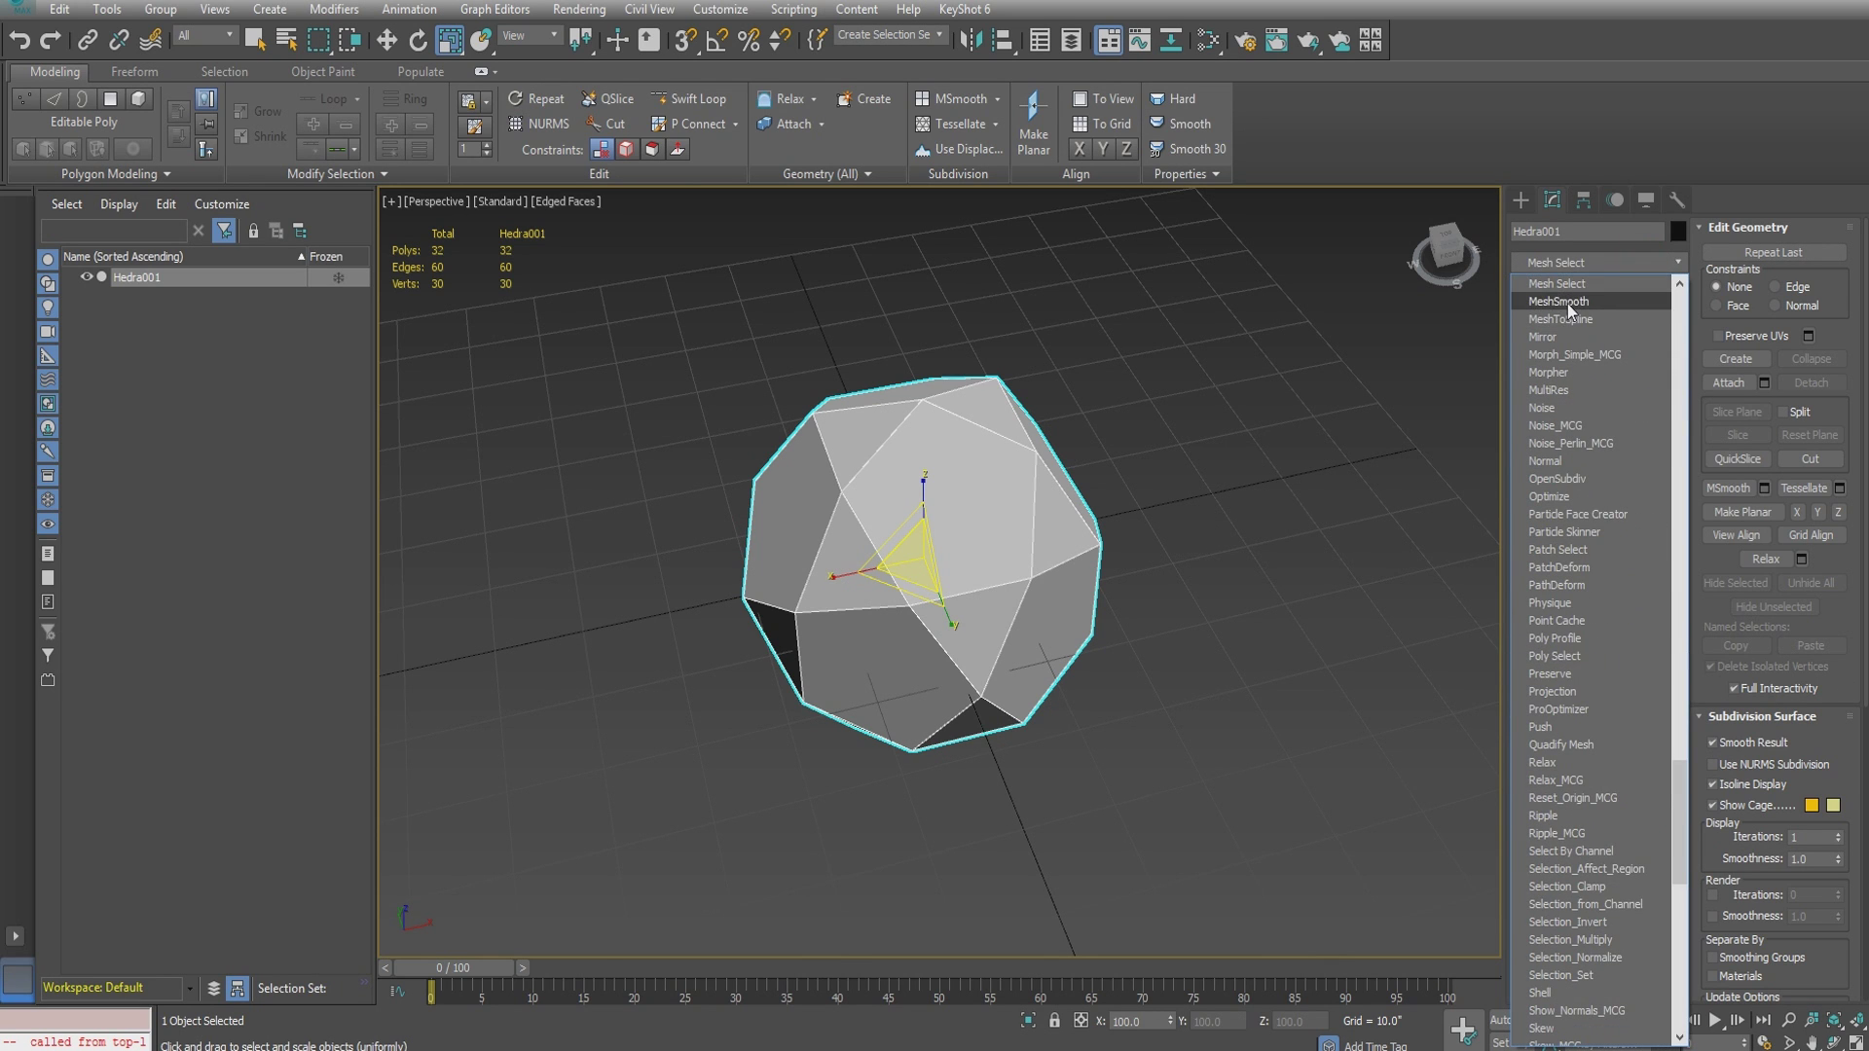
{"action": "left_click", "coordinate": [1561, 302]}
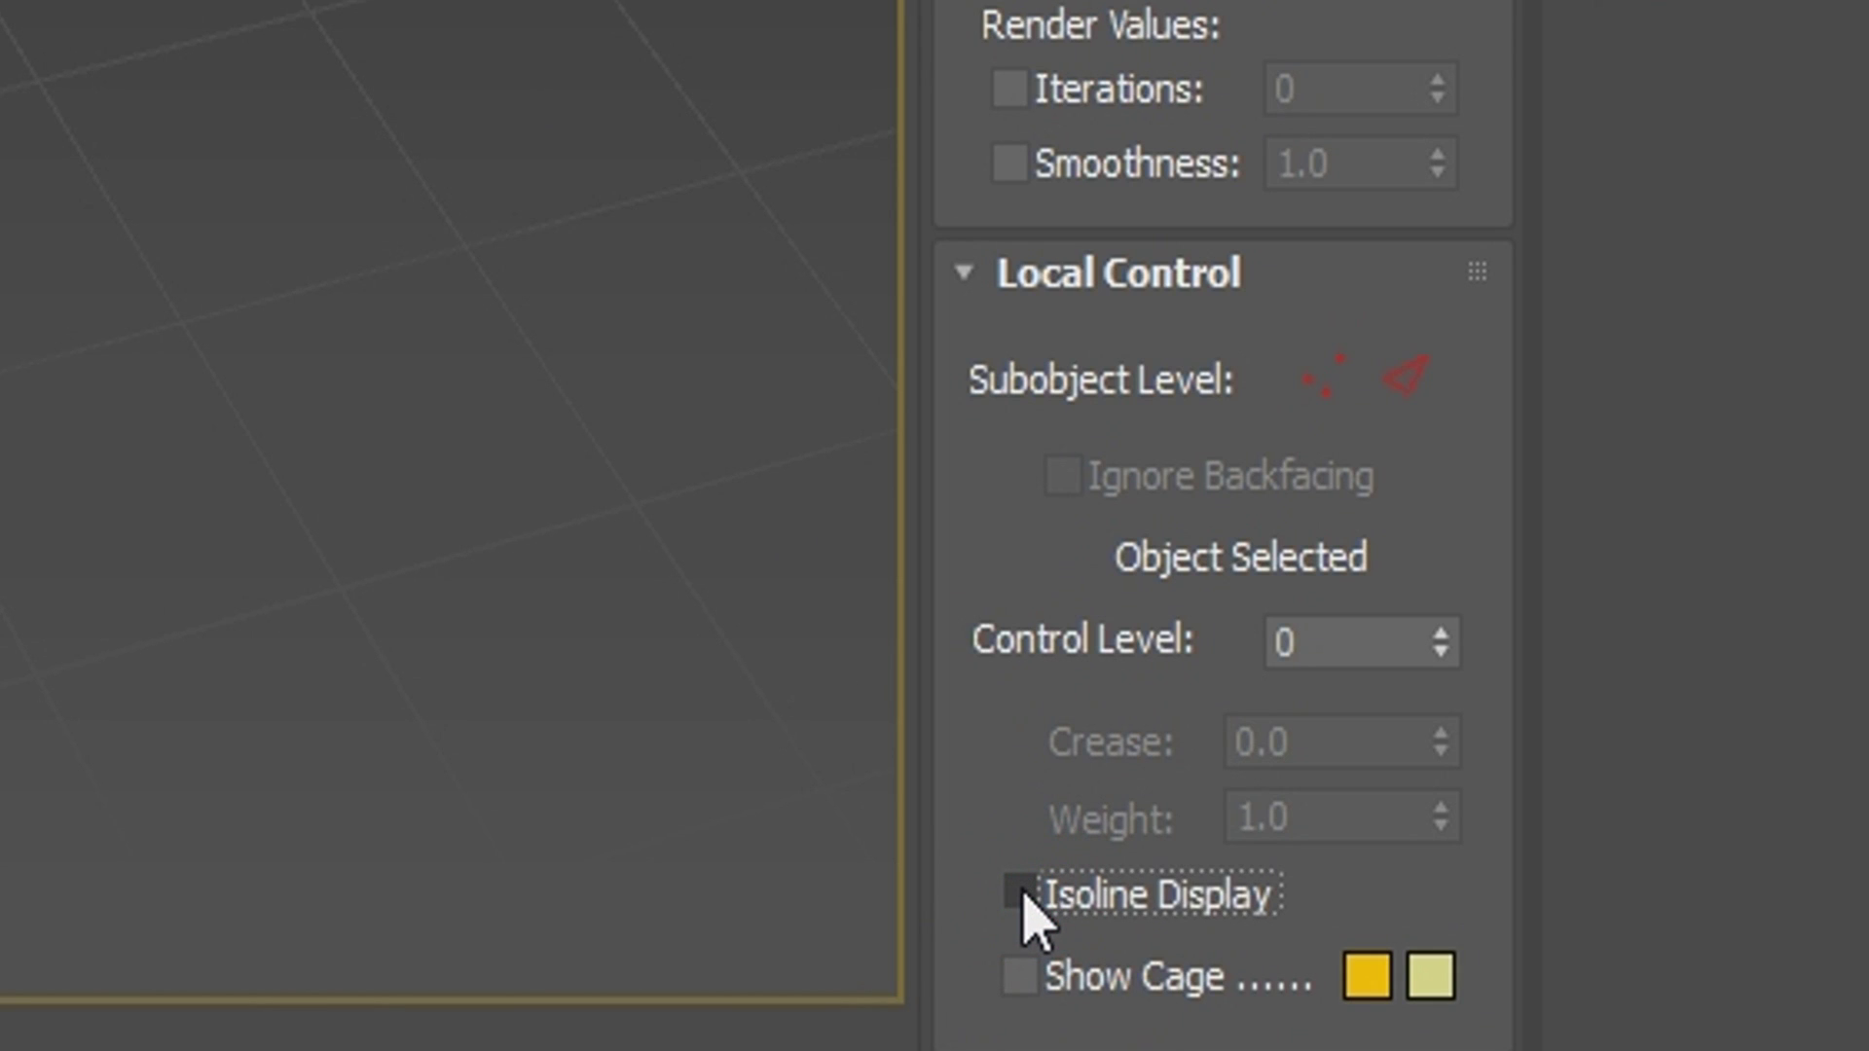
{"action": "left_click", "coordinate": [1020, 891]}
{"action": "left_click", "coordinate": [1379, 21]}
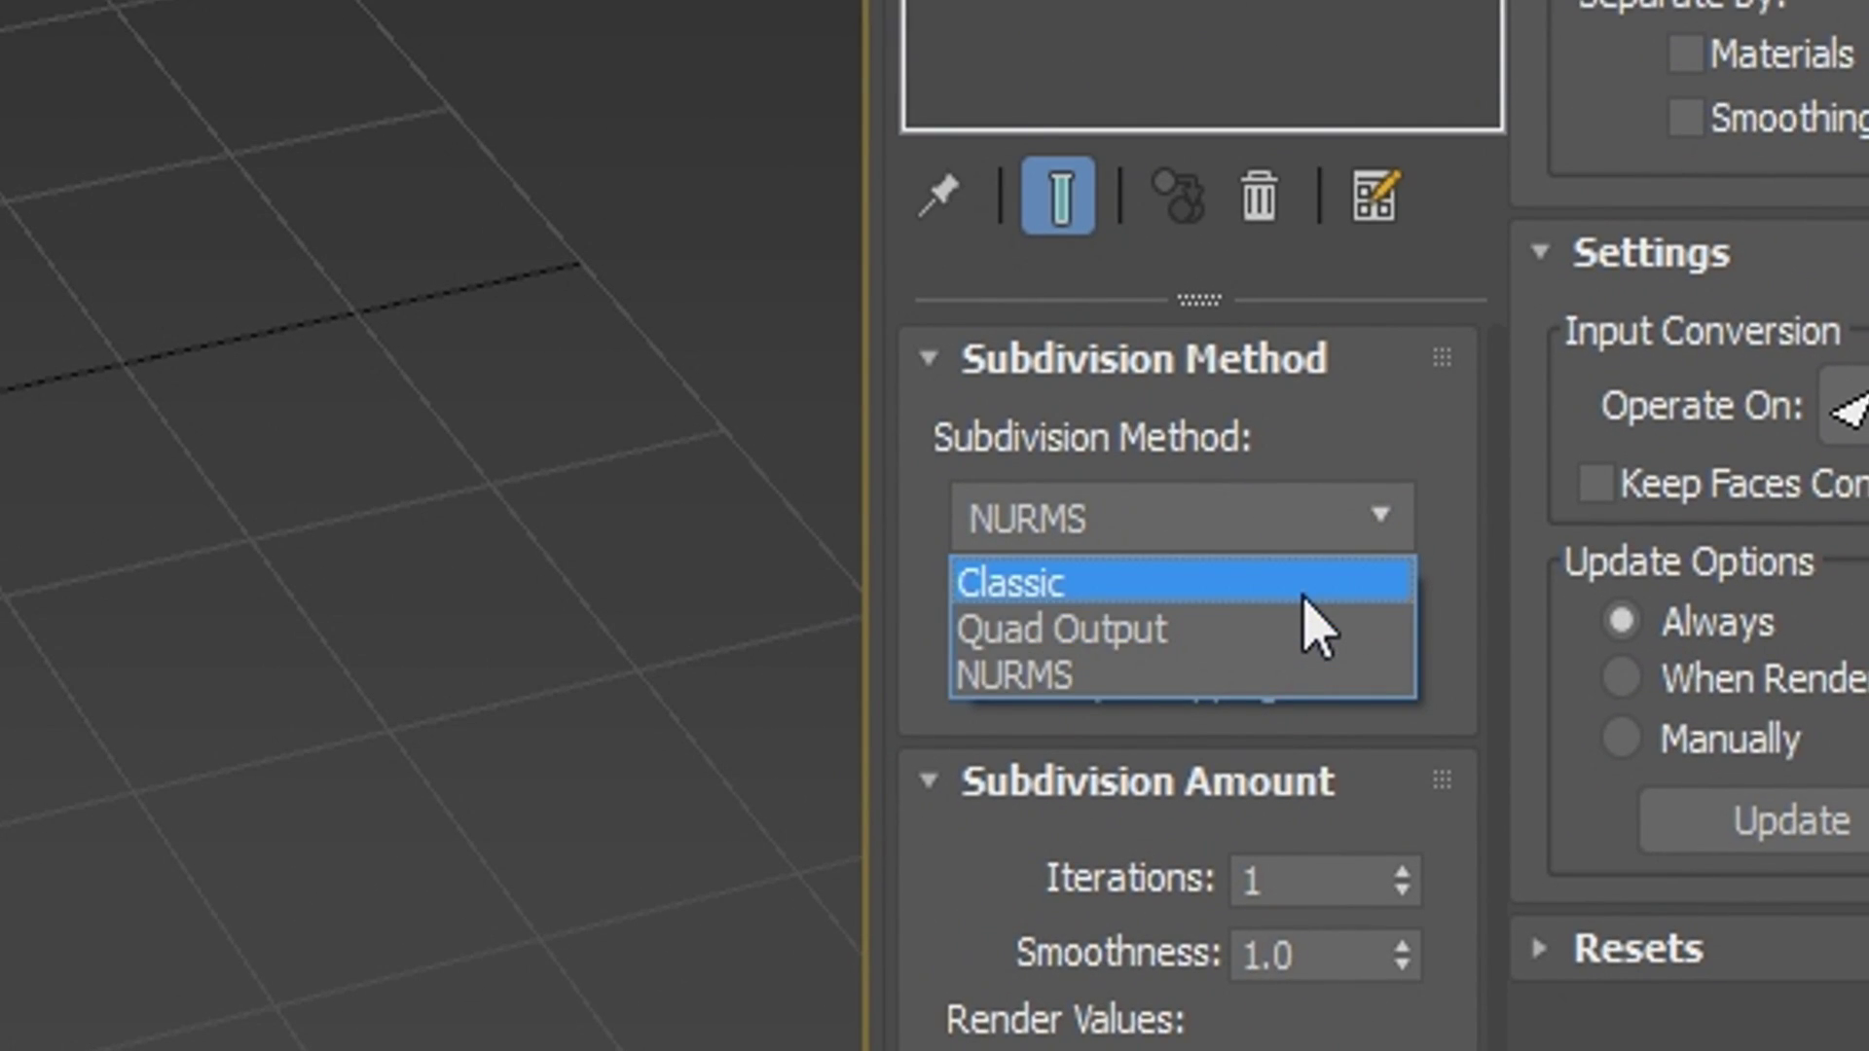
{"action": "left_click", "coordinate": [1305, 594]}
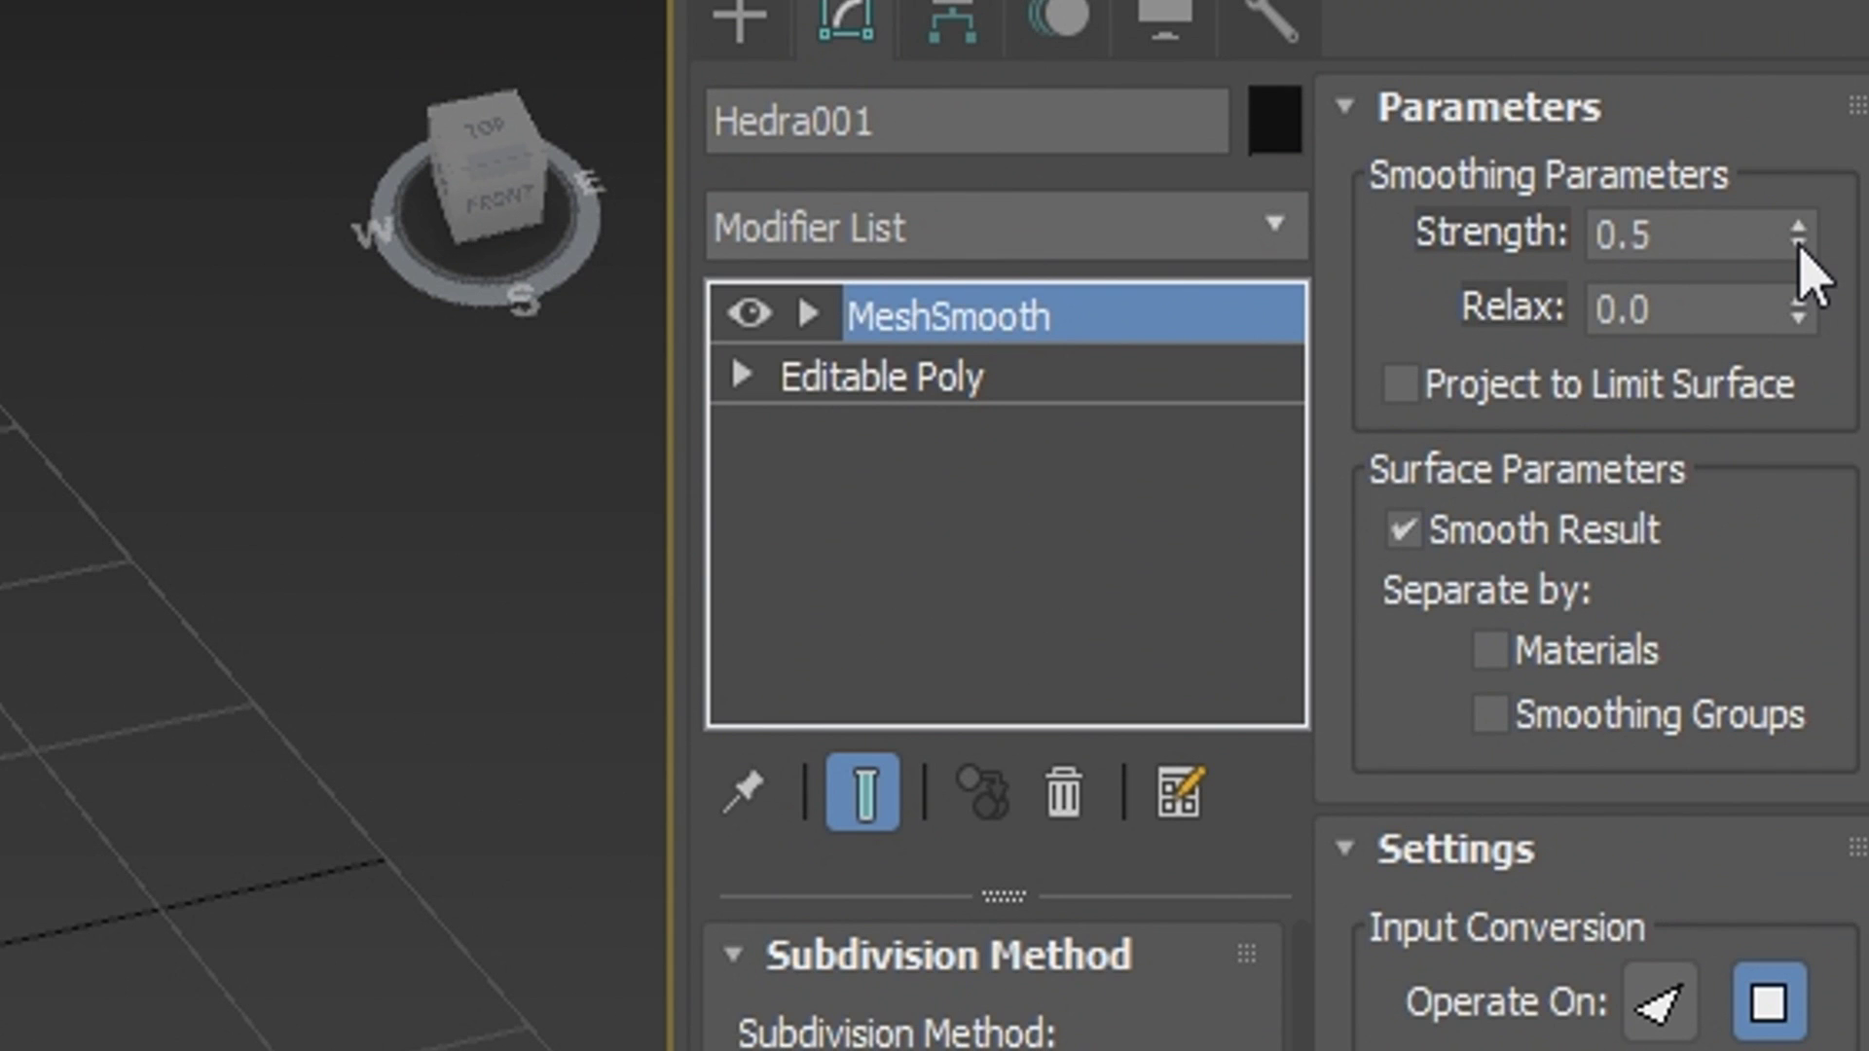
{"action": "left_click_drag", "start_coordinate": [1798, 241], "coordinate": [1765, 751]}
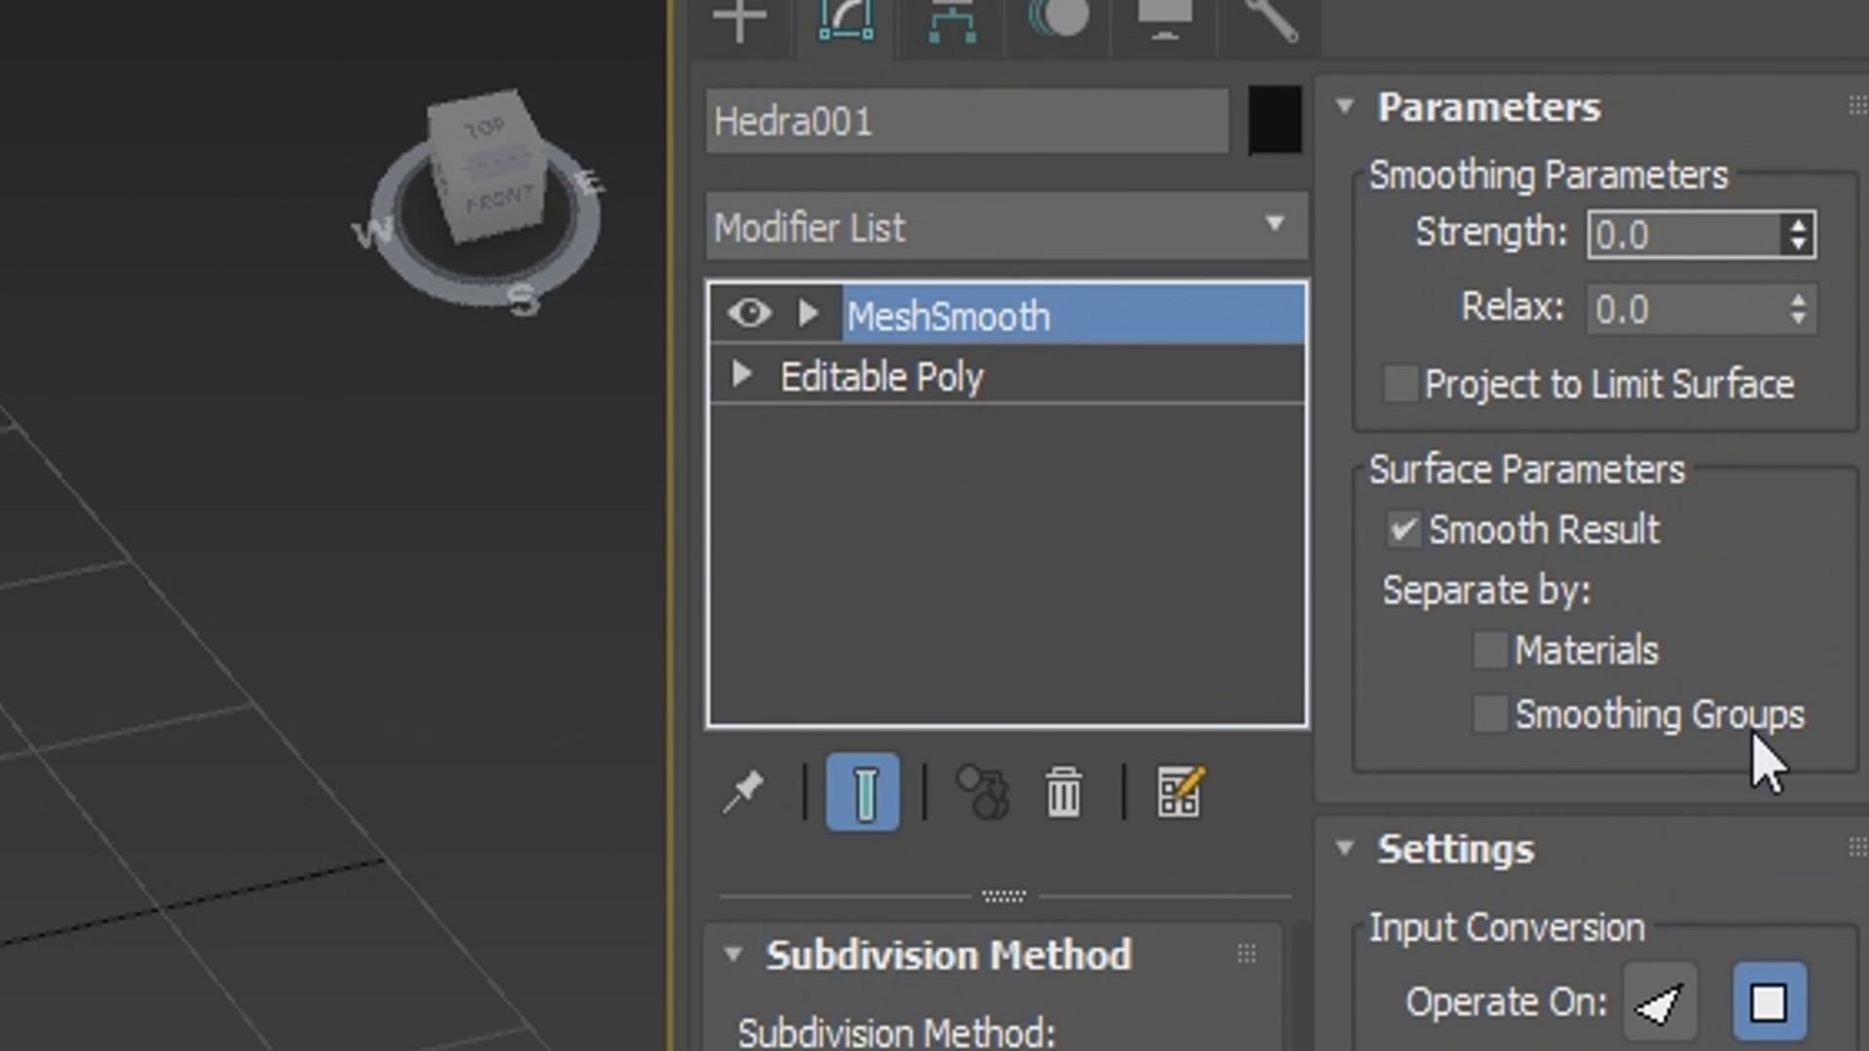
{"action": "left_click_drag", "start_coordinate": [1798, 312], "coordinate": [1786, 12]}
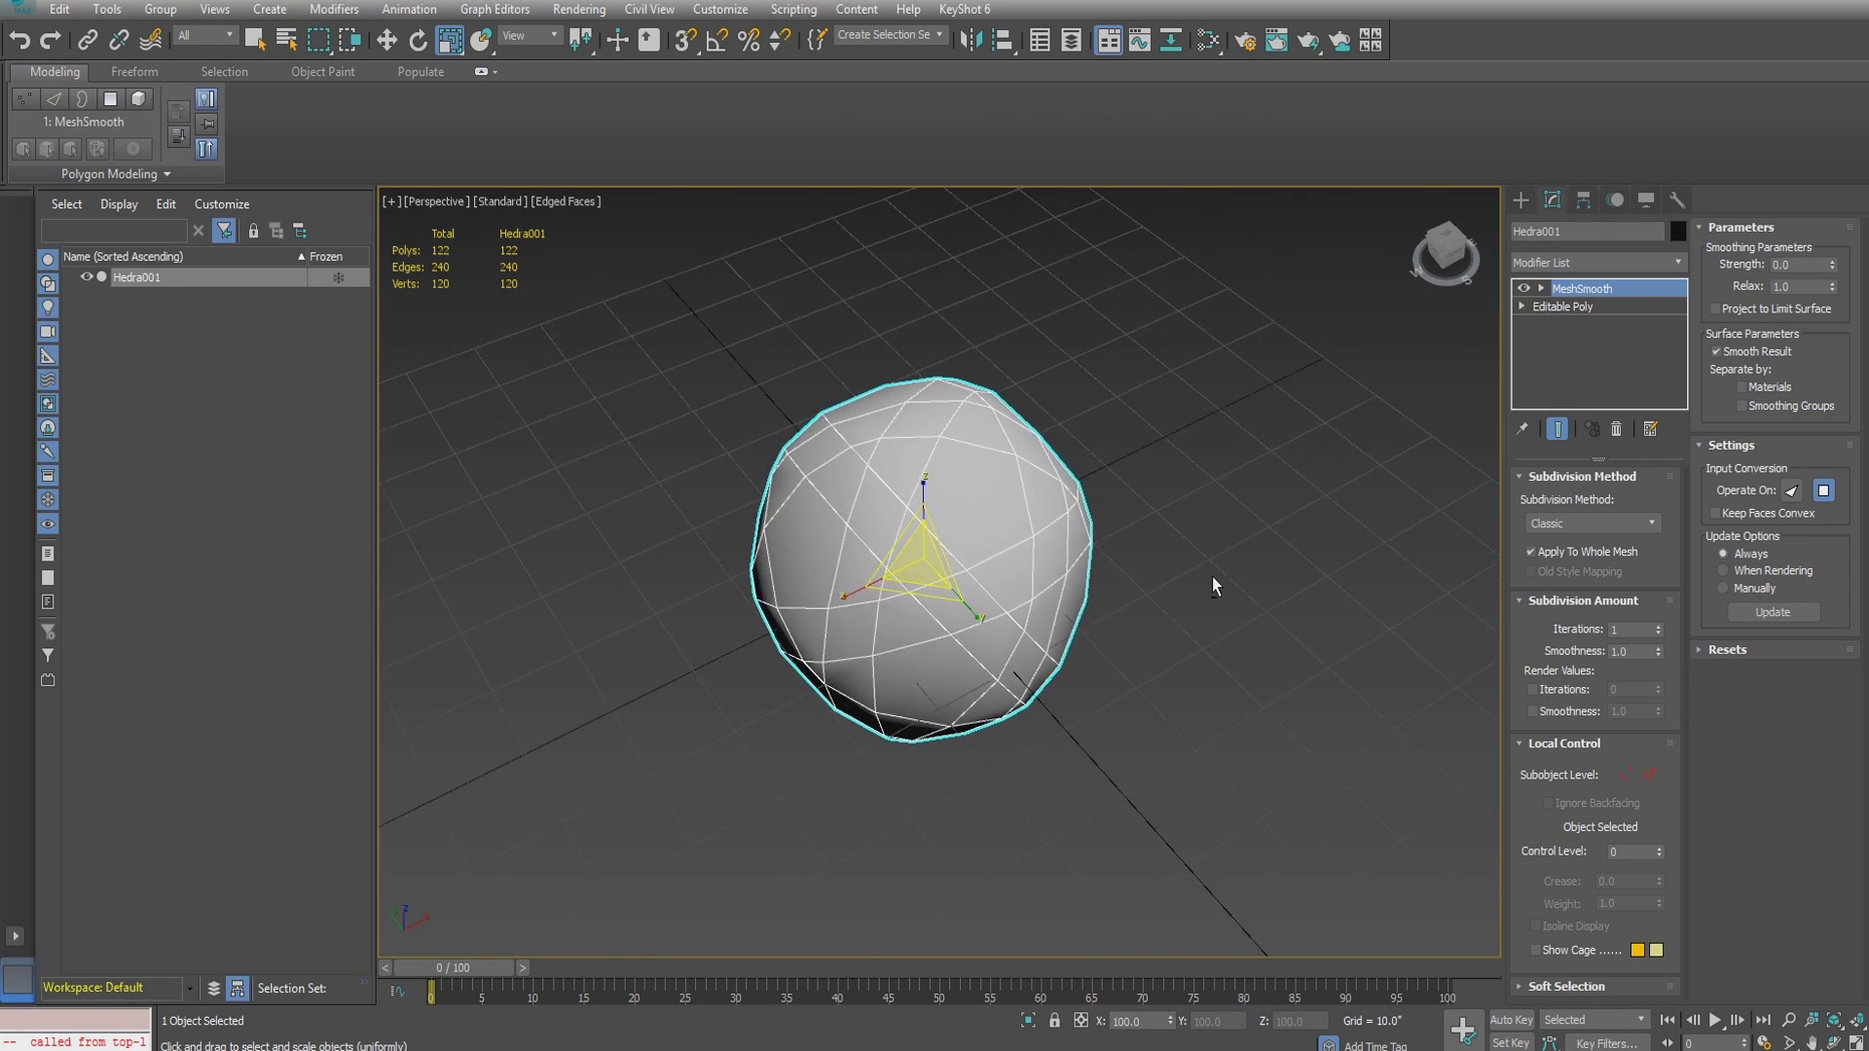
- Collapse the MeshSmooth stack into a single Editable Poly
{"action": "middle_click_drag", "start_coordinate": [1212, 576], "coordinate": [1158, 566], "text": "alt"}
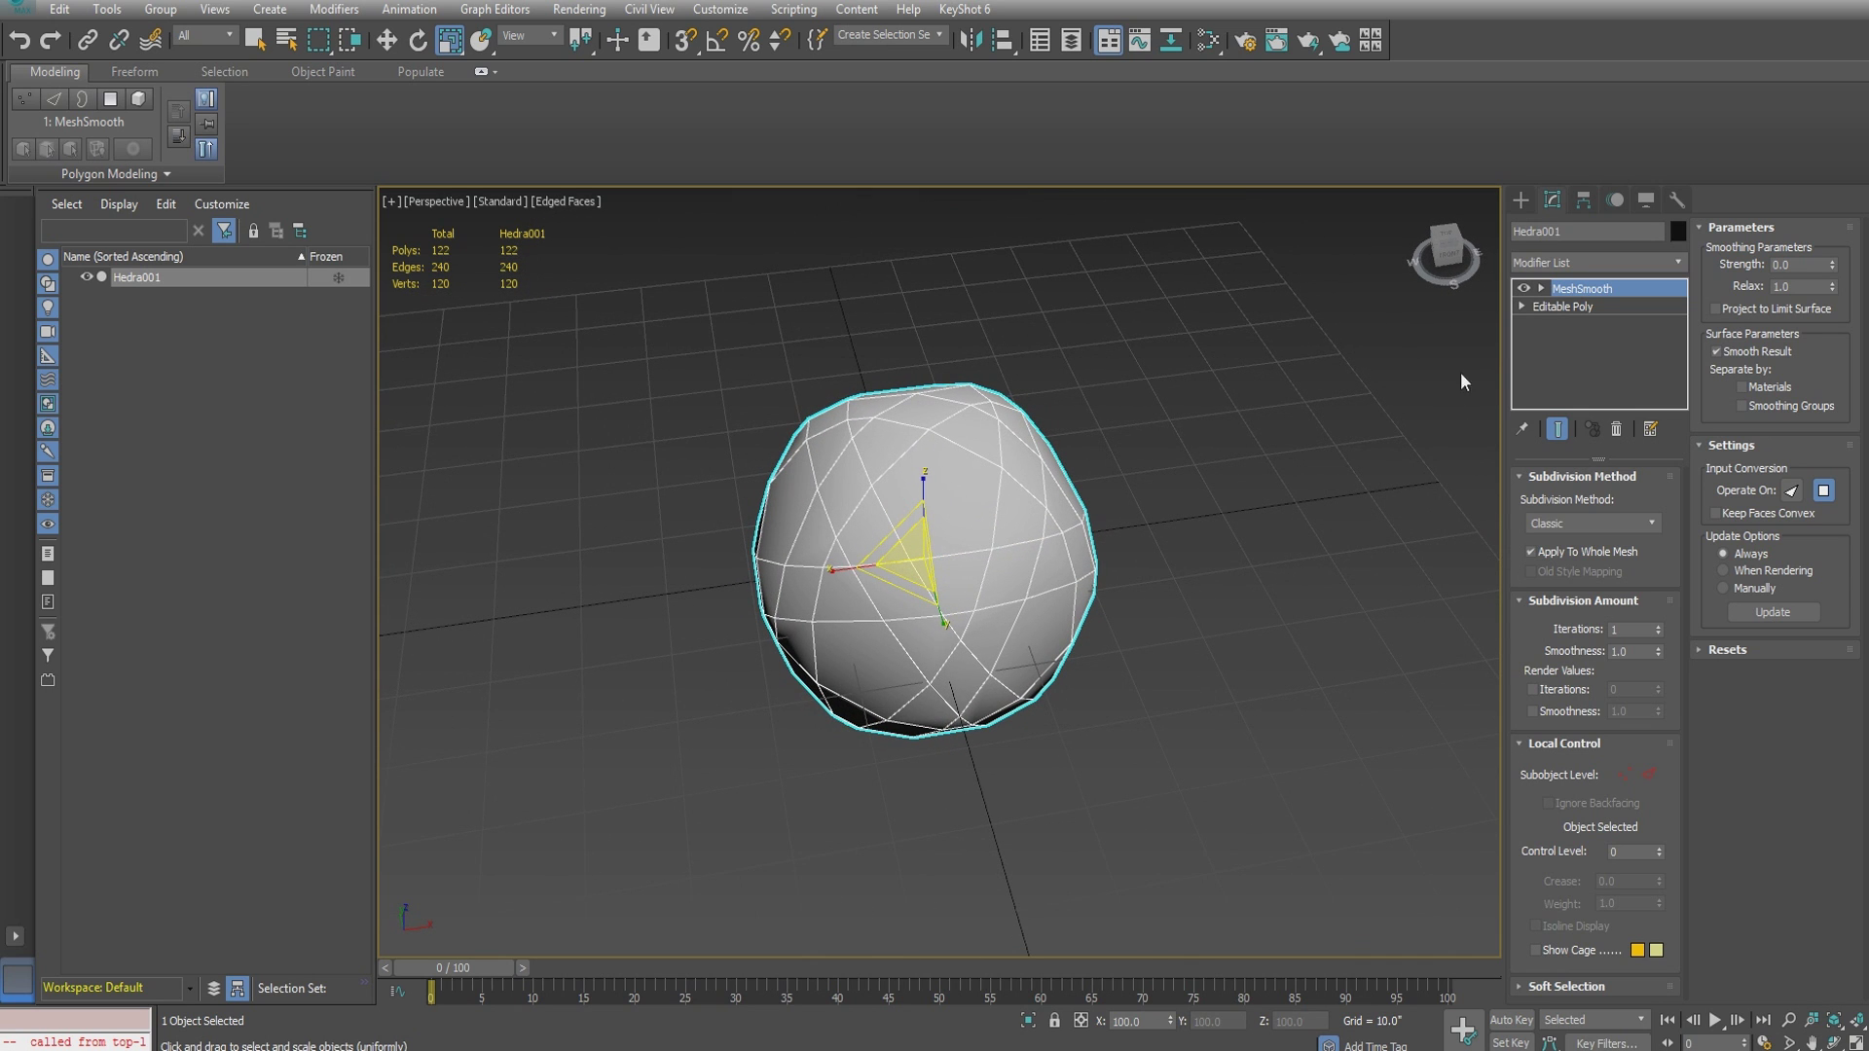
{"action": "right_click", "coordinate": [1587, 289]}
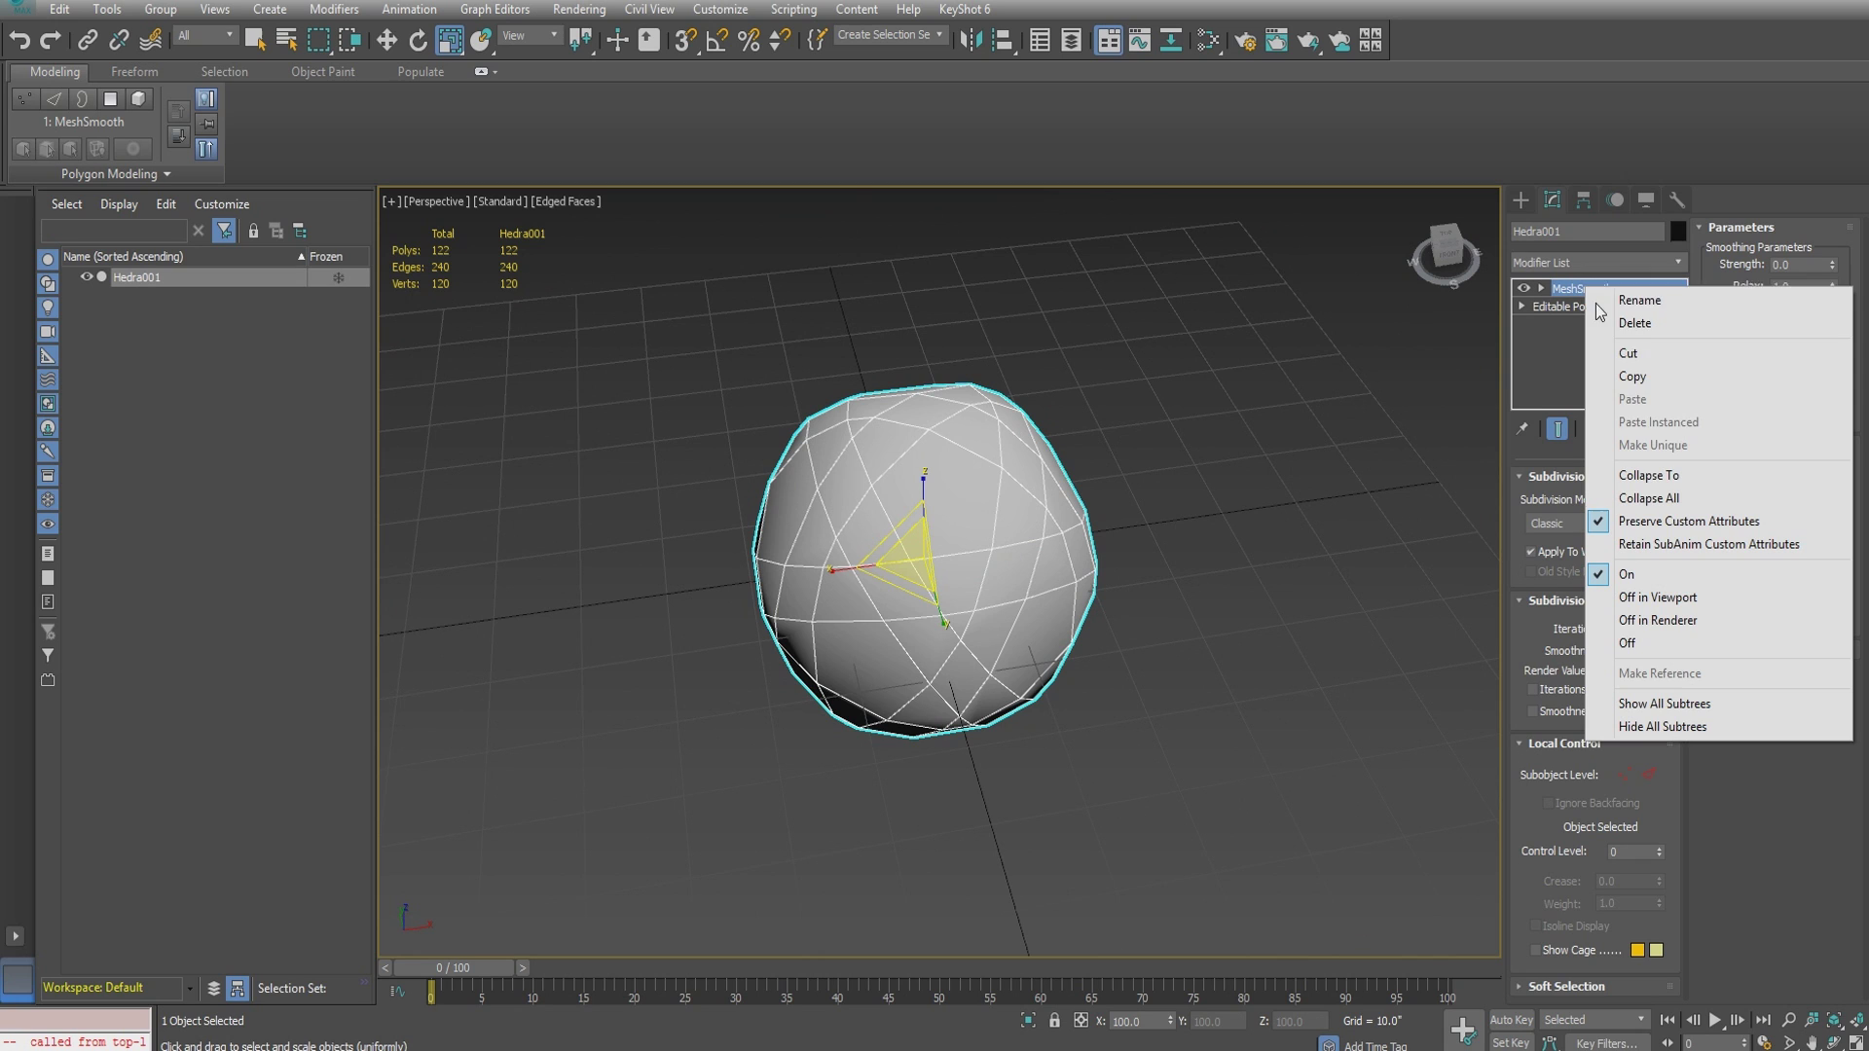
{"action": "left_click", "coordinate": [1675, 499]}
{"action": "left_click", "coordinate": [1046, 588]}
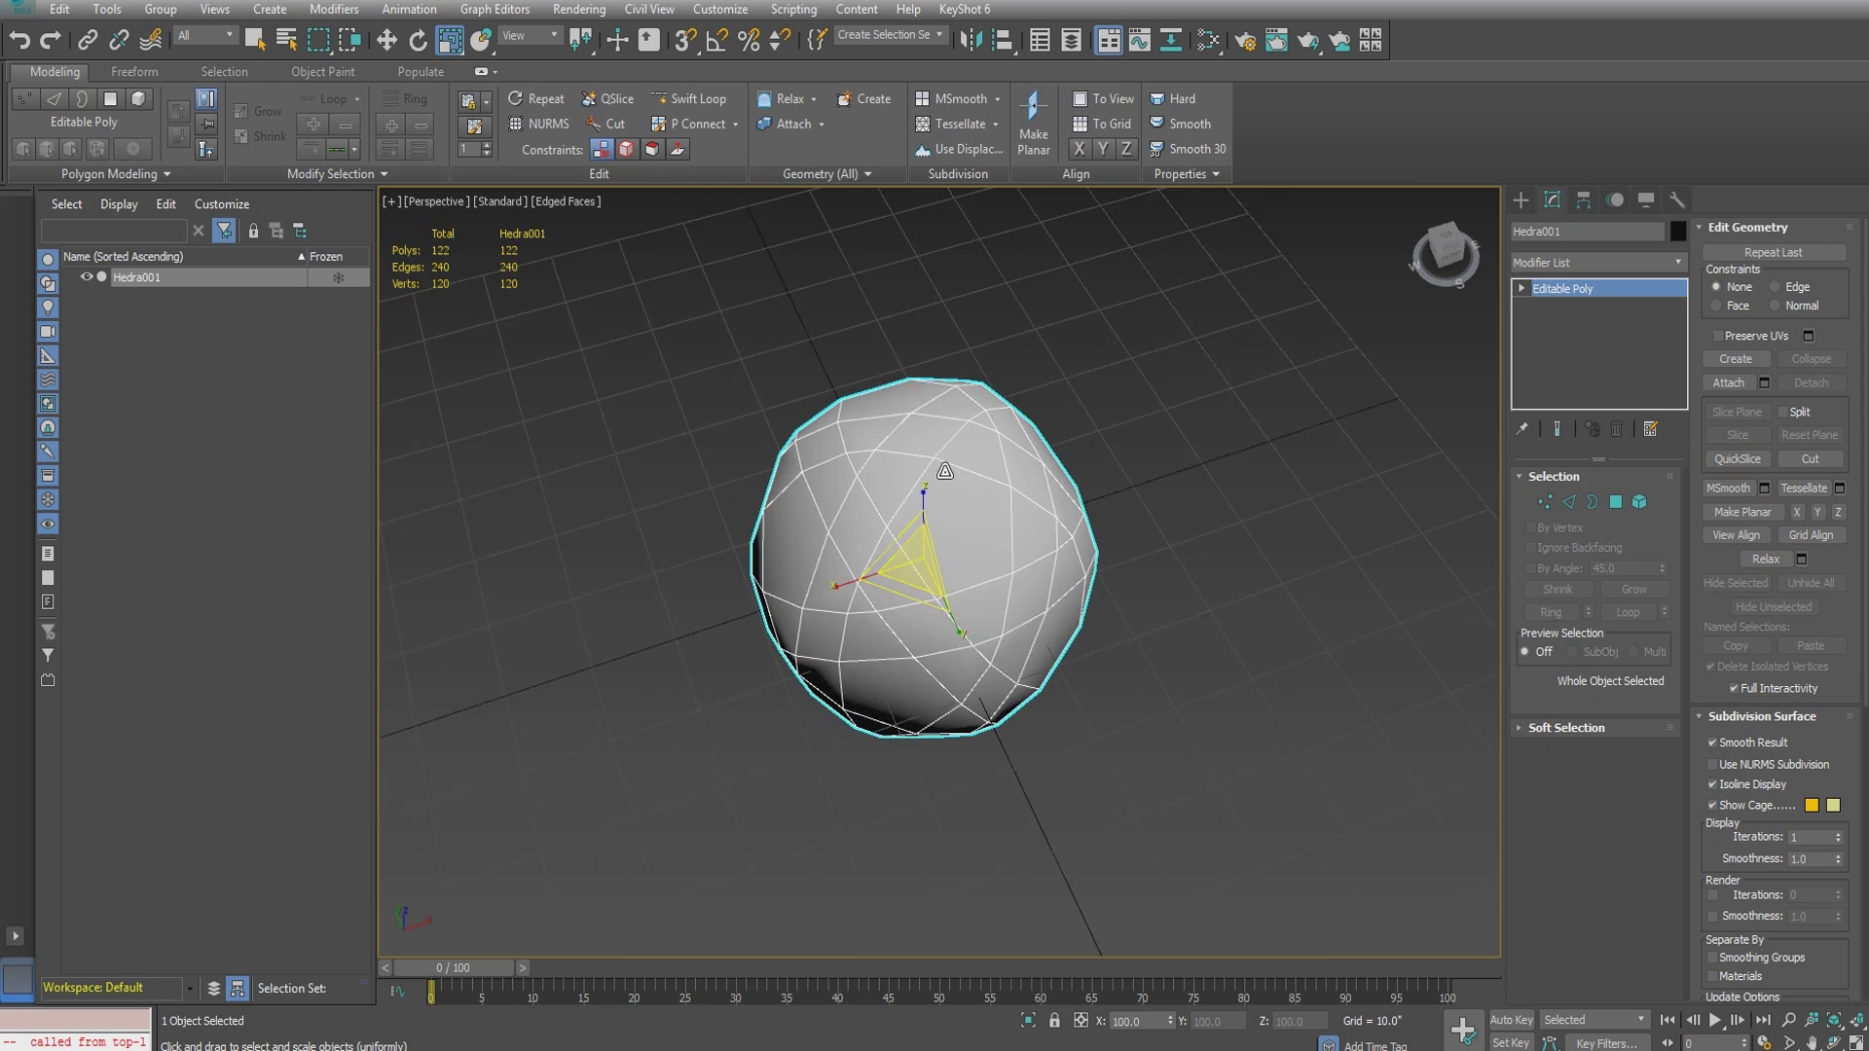
- In Polygon mode, pick one pentagon and use Similar to select all 12 pentagons
{"action": "middle_click_drag", "start_coordinate": [945, 471], "coordinate": [933, 471], "text": "alt"}
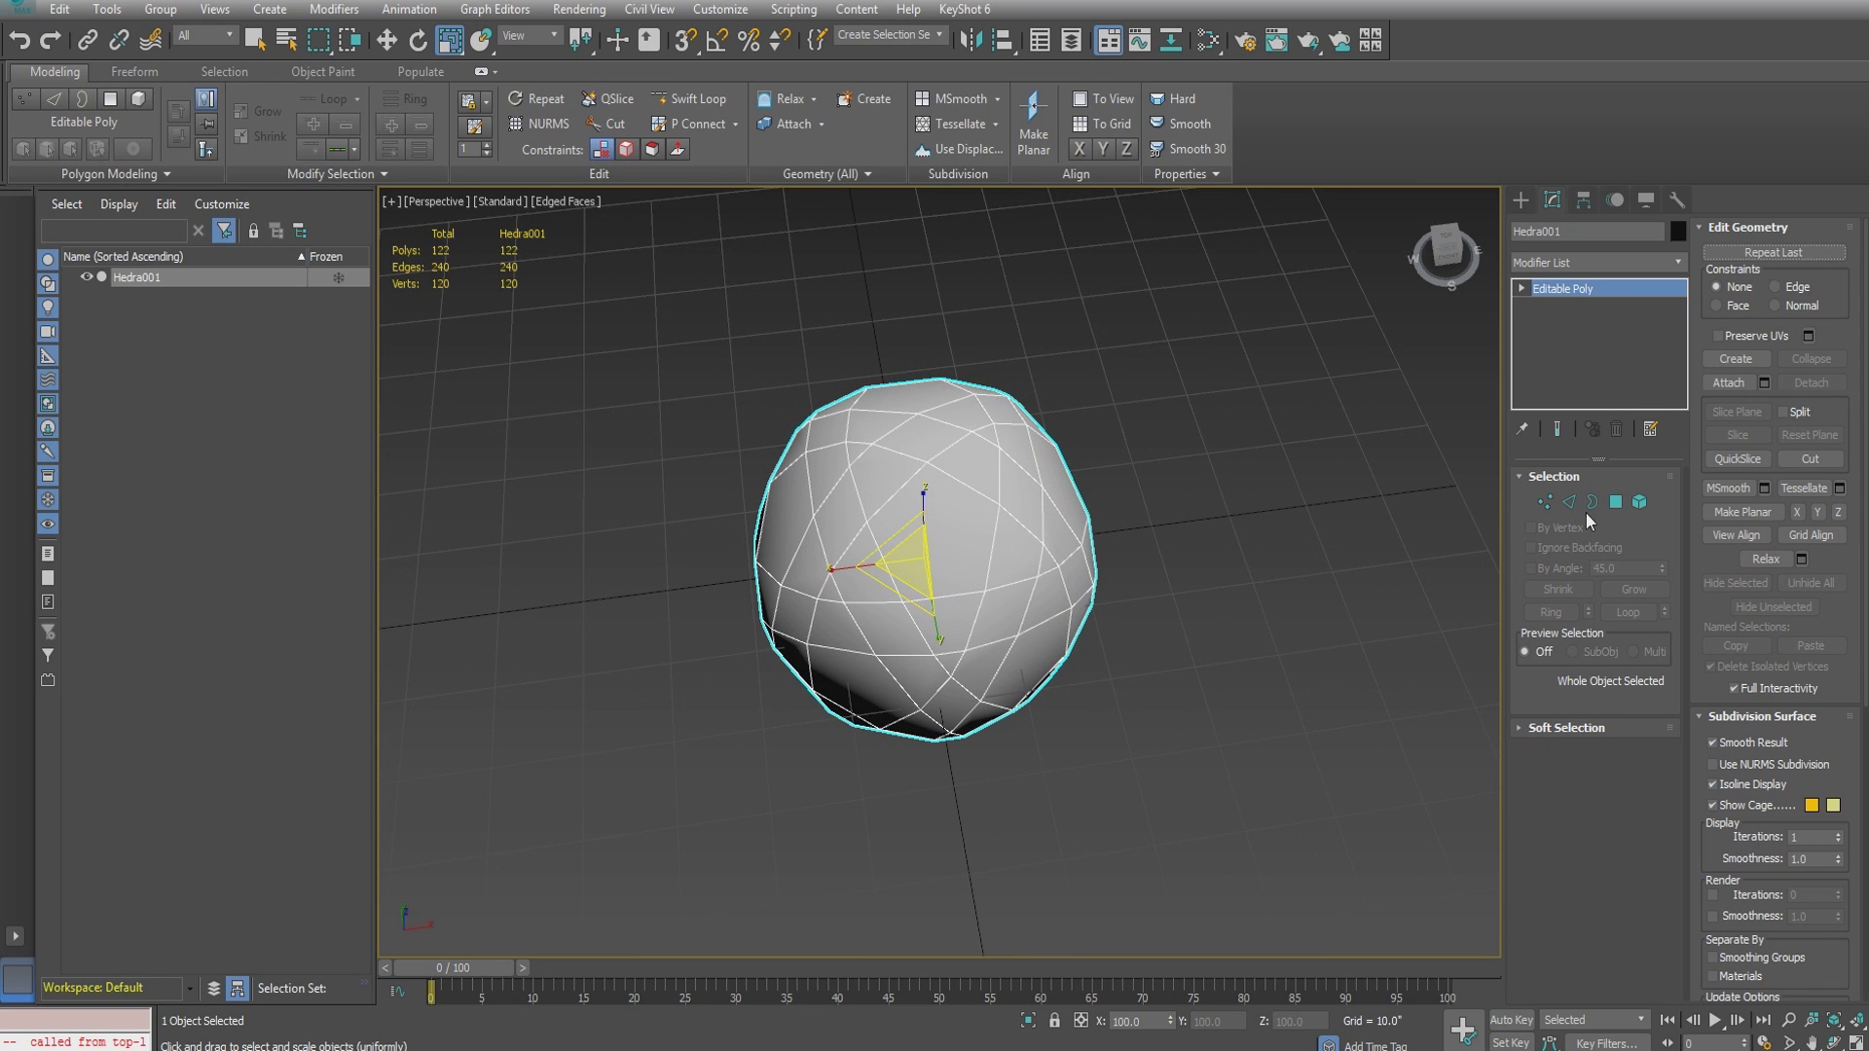
{"action": "left_click", "coordinate": [1617, 502]}
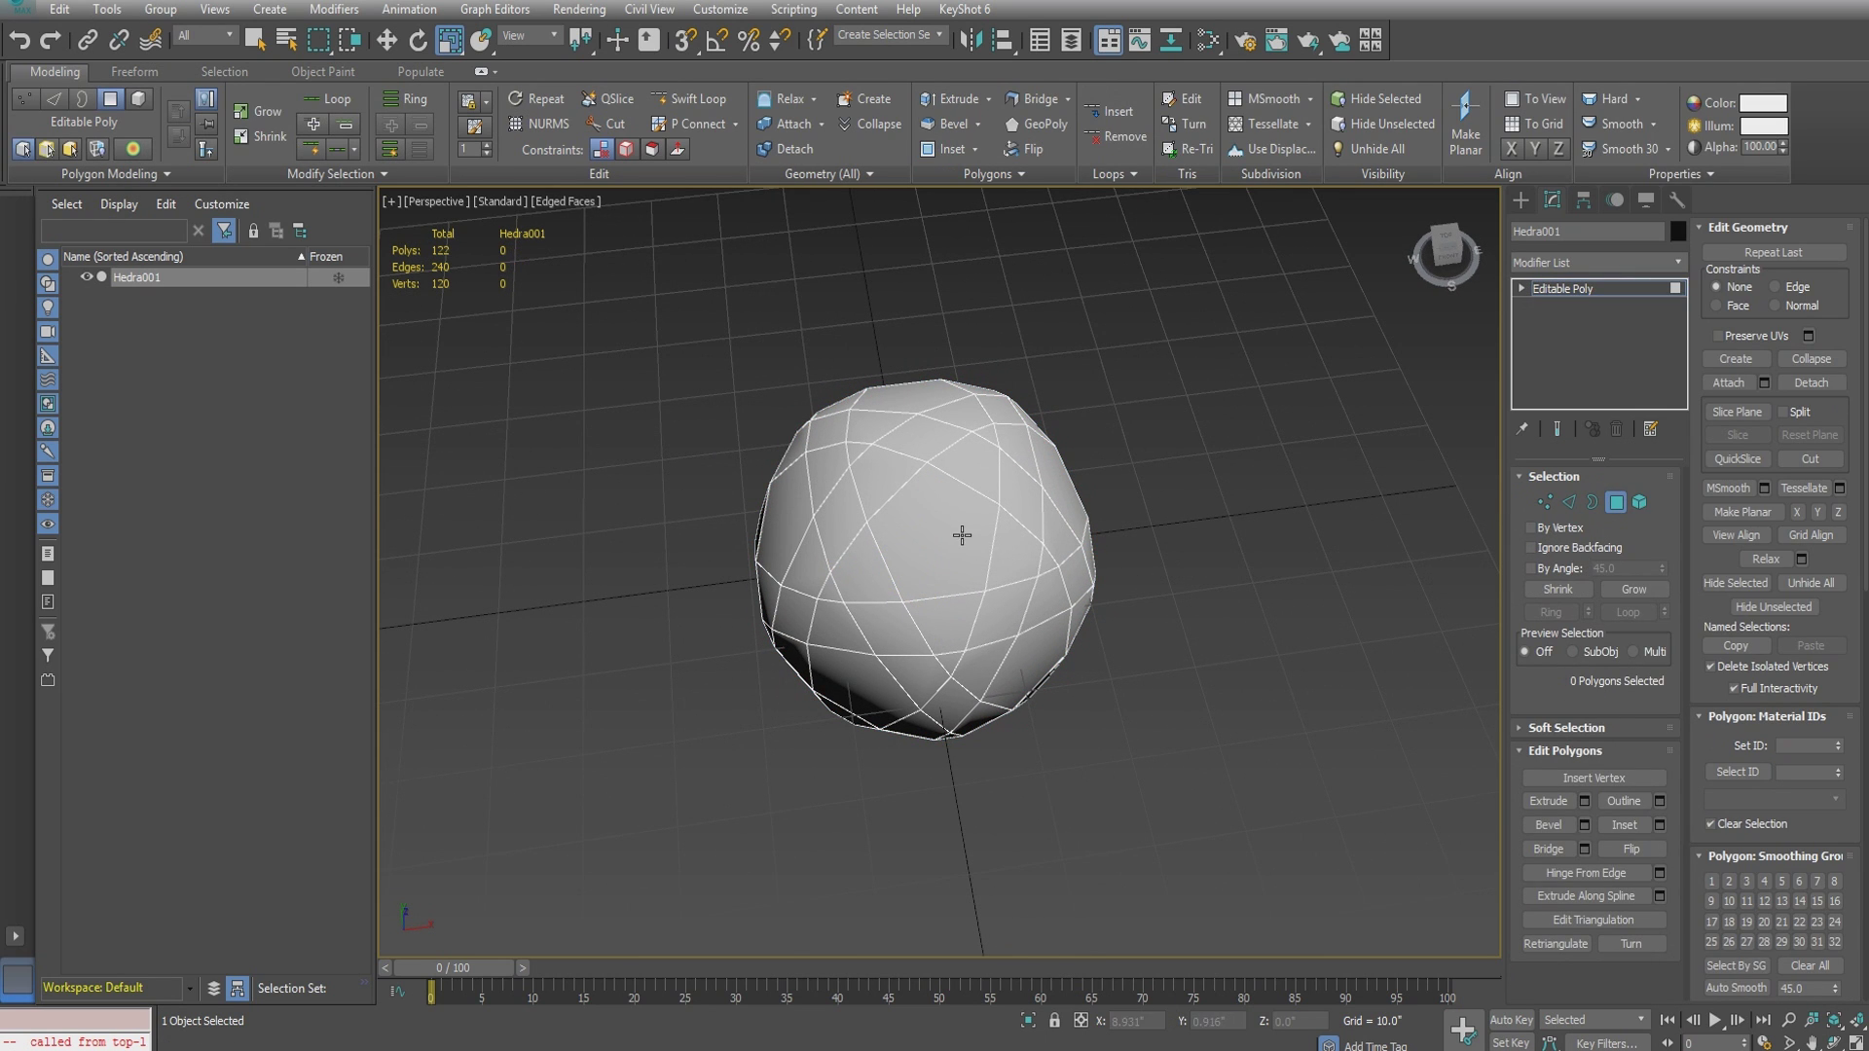
{"action": "left_click", "coordinate": [961, 536]}
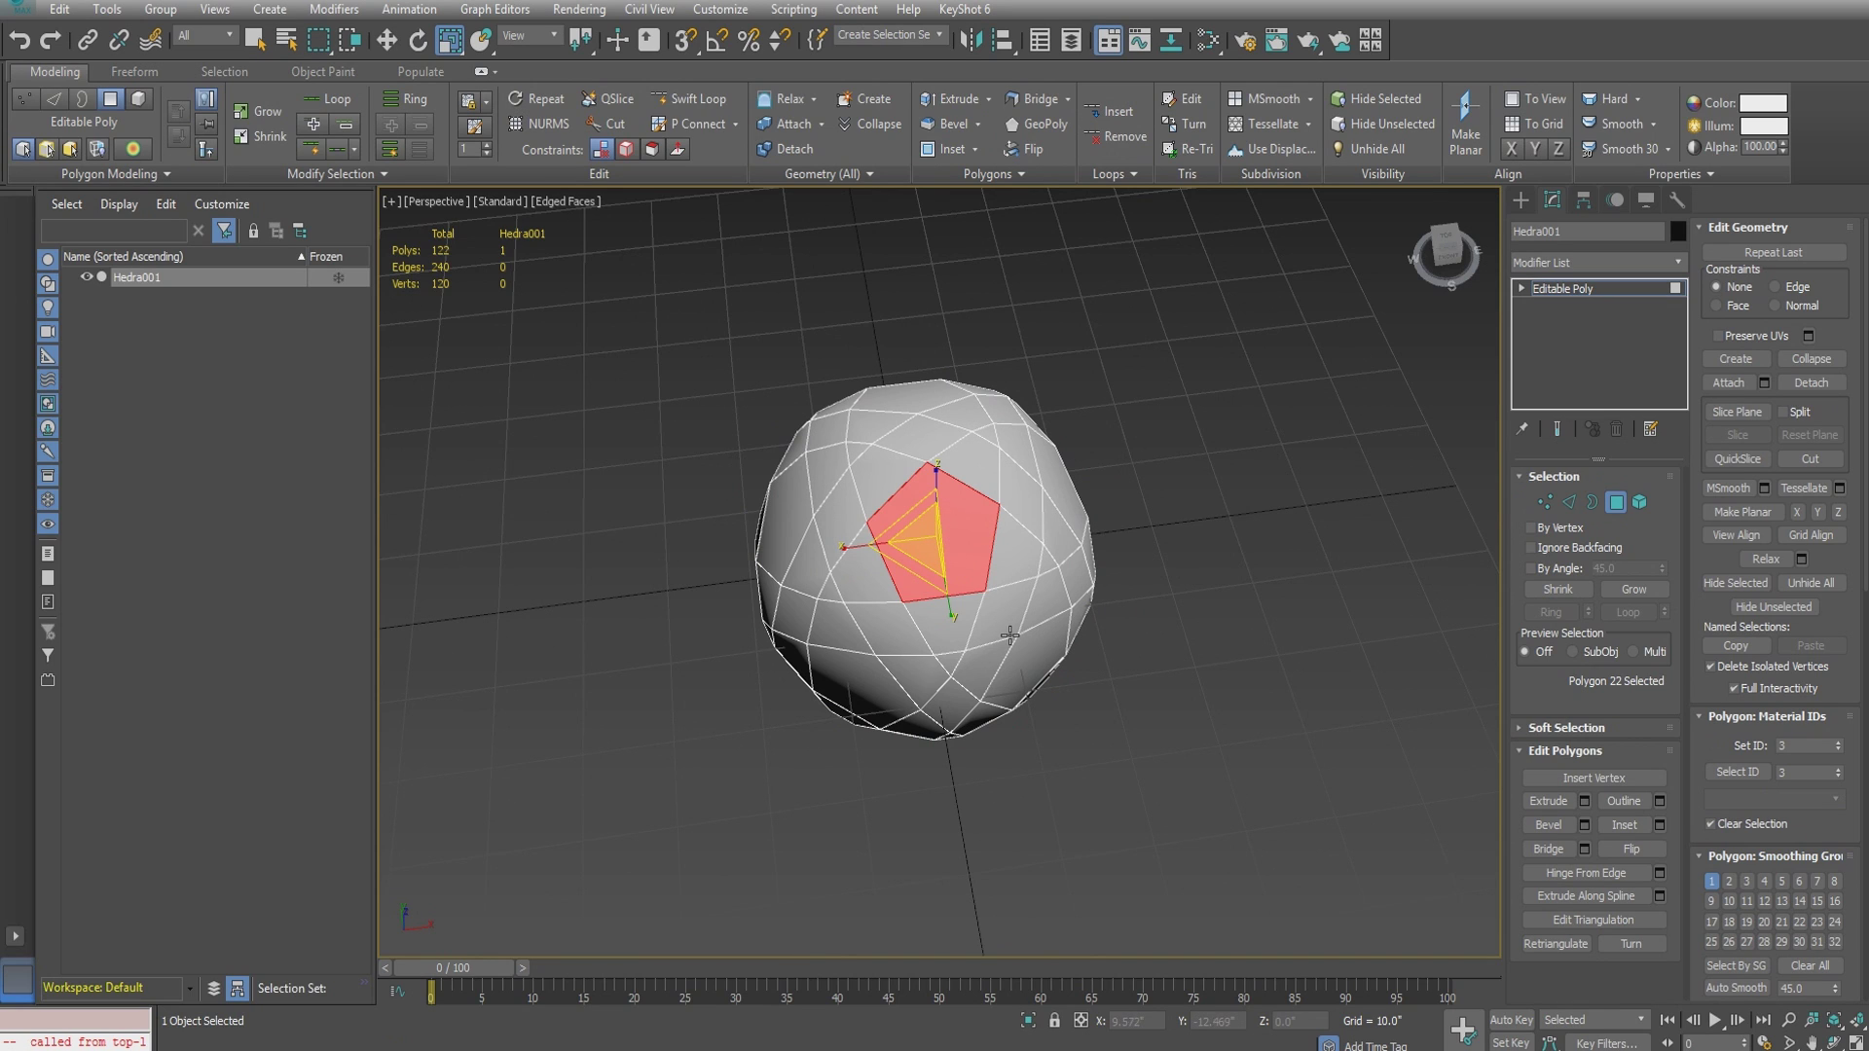
{"action": "left_click", "coordinate": [401, 178]}
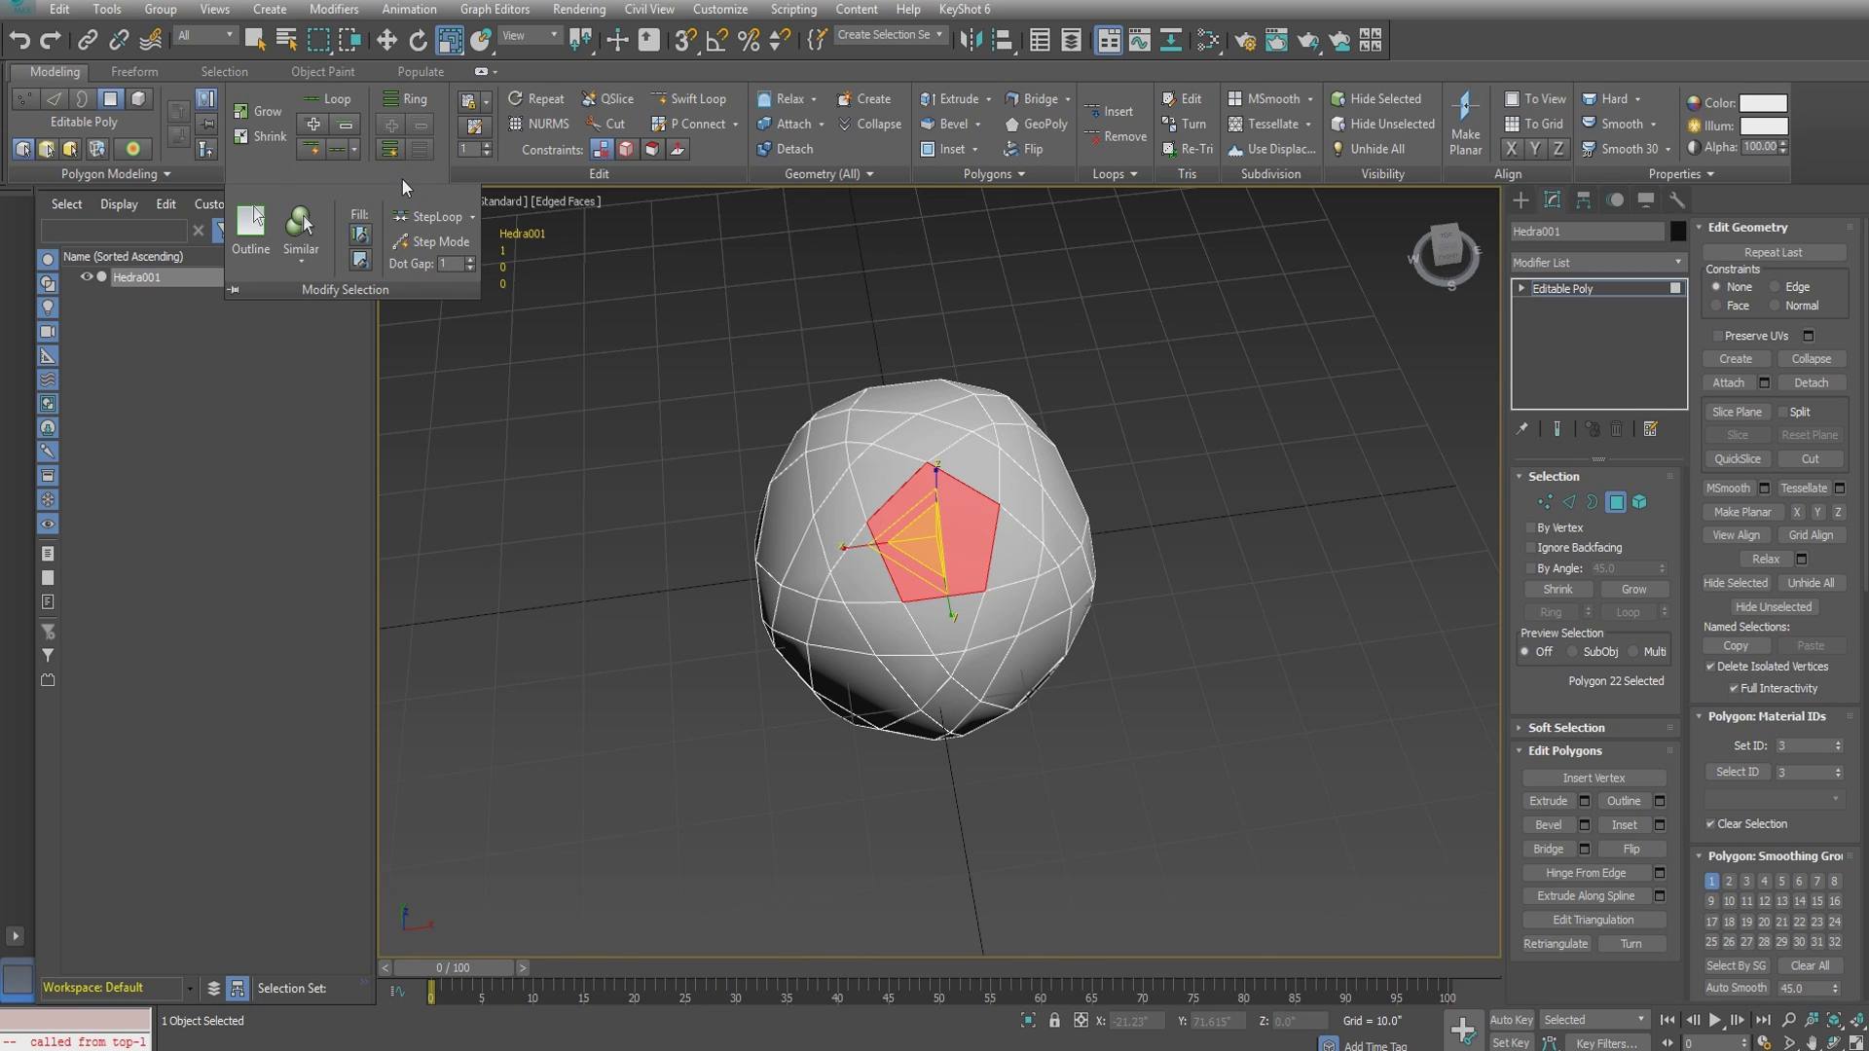
{"action": "left_click", "coordinate": [305, 220]}
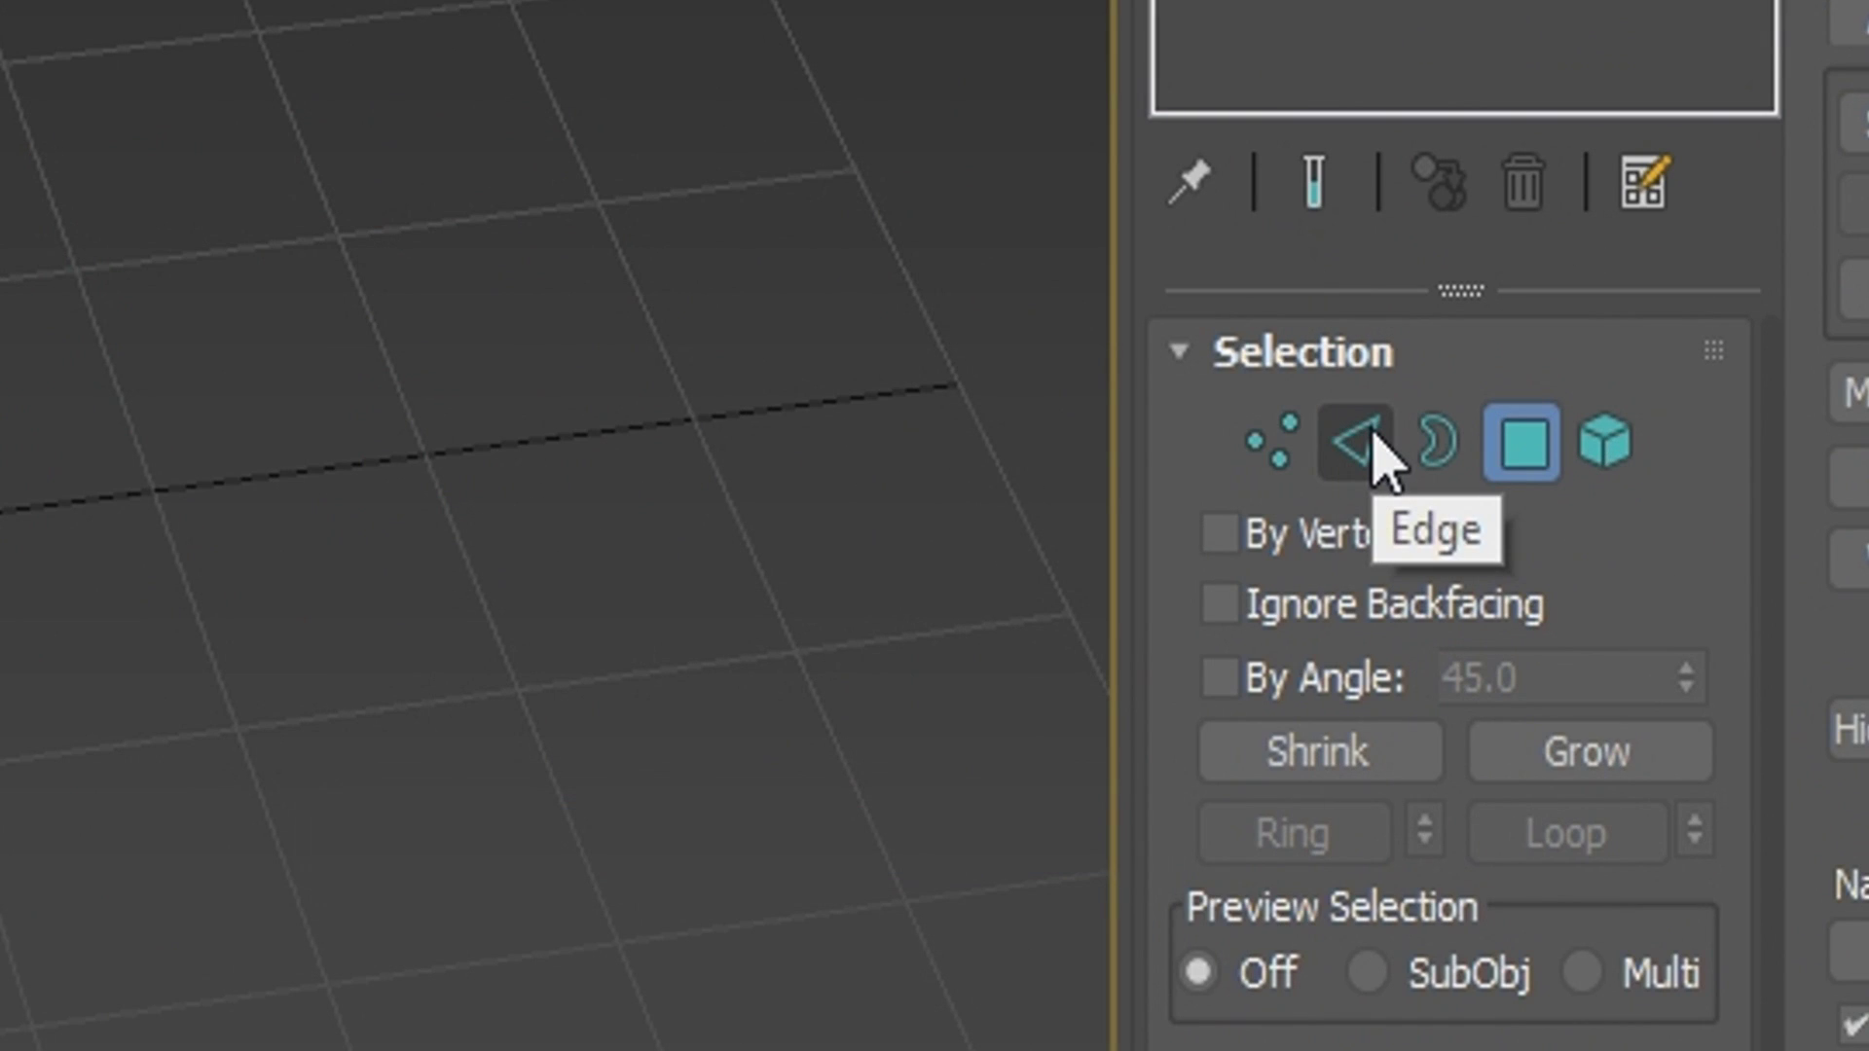
- Connect all edges, then invert and remove the selection, leaving 362 polygons and 720 edges
{"action": "left_click", "coordinate": [1571, 502], "text": "shift"}
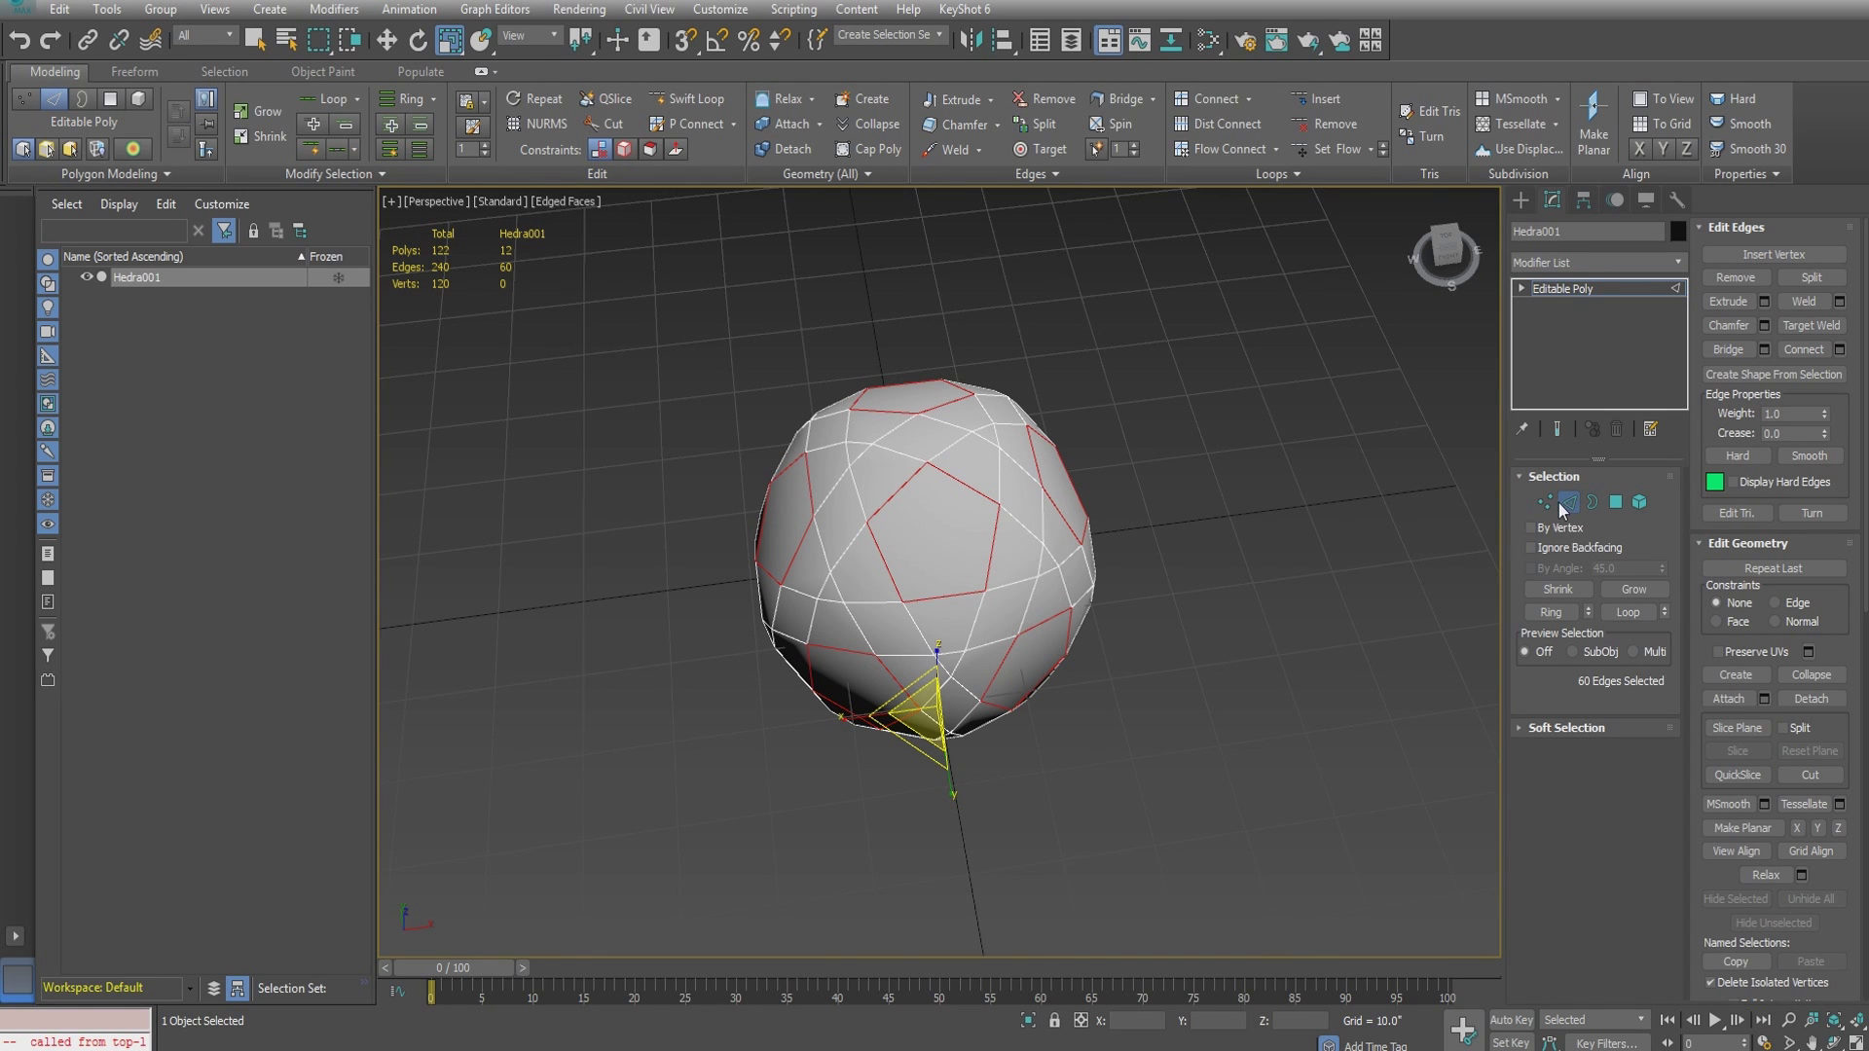
{"action": "left_click", "coordinate": [1218, 103]}
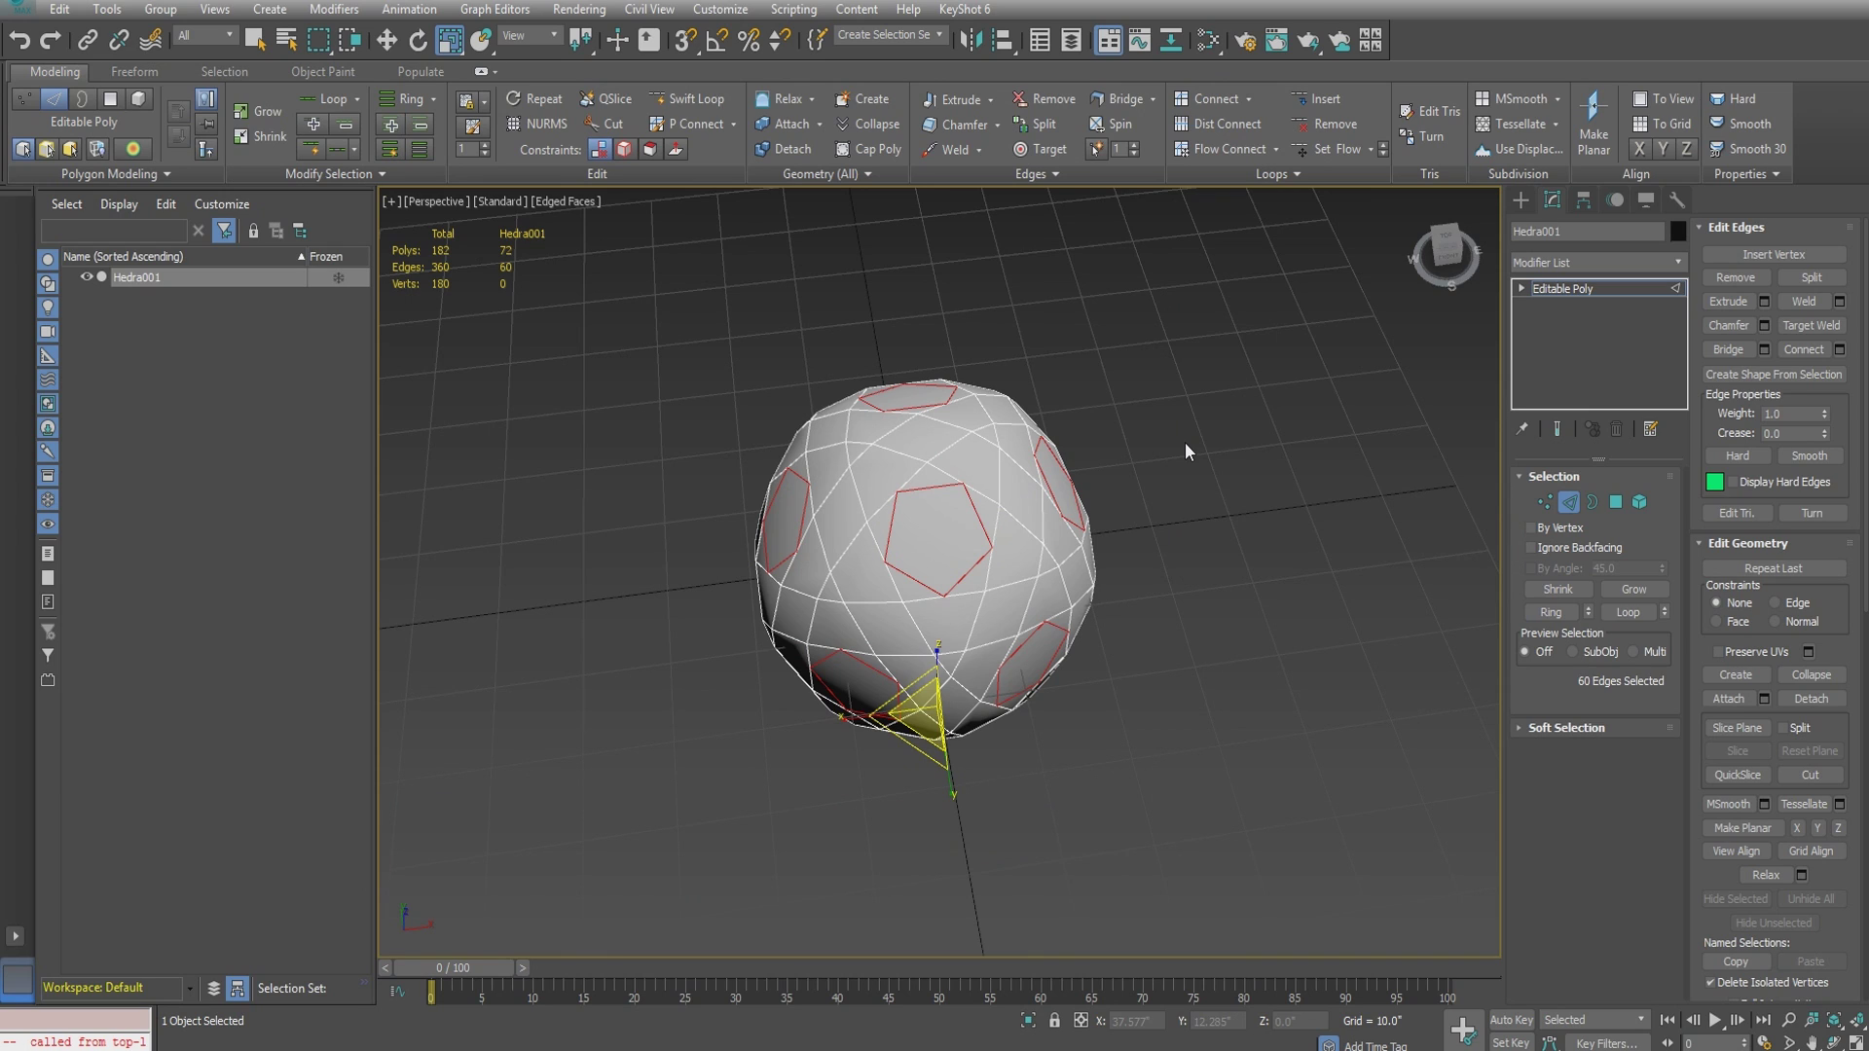
{"action": "key", "text": "ctrl+a"}
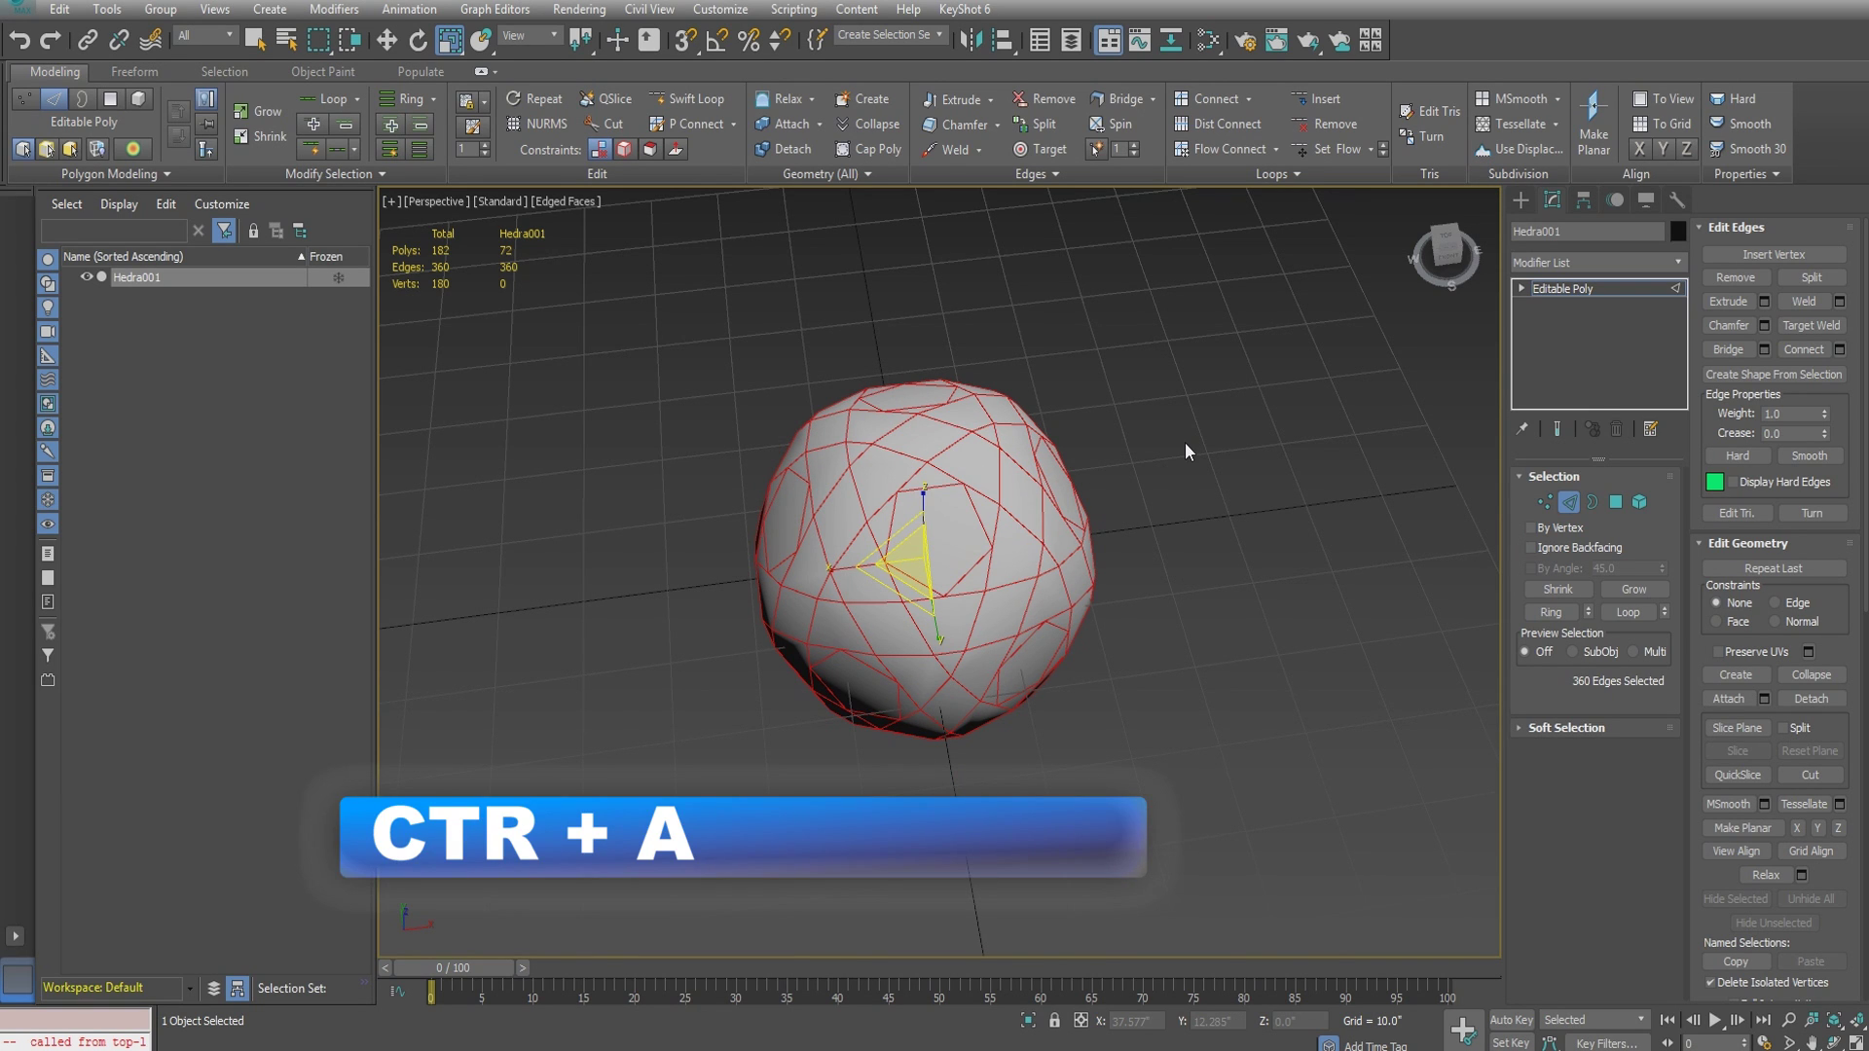
{"action": "left_click", "coordinate": [1218, 103]}
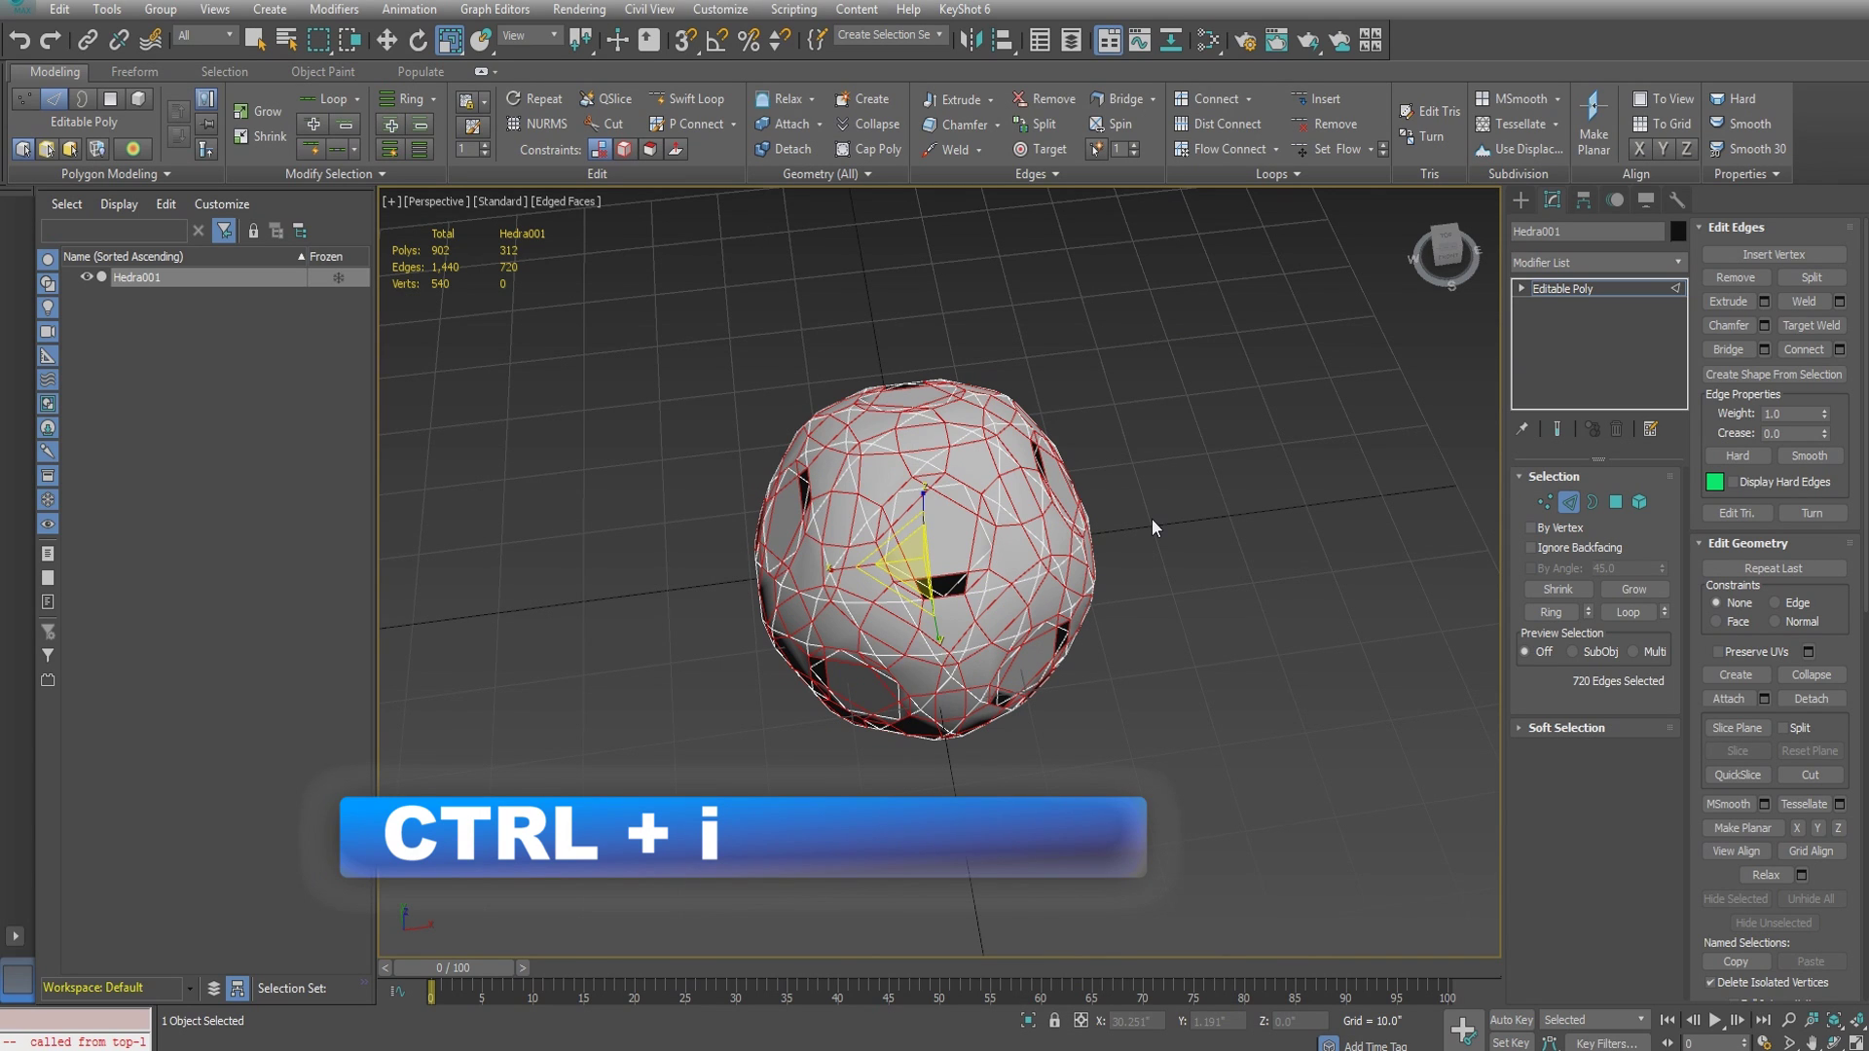
{"action": "key", "text": "ctrl+i"}
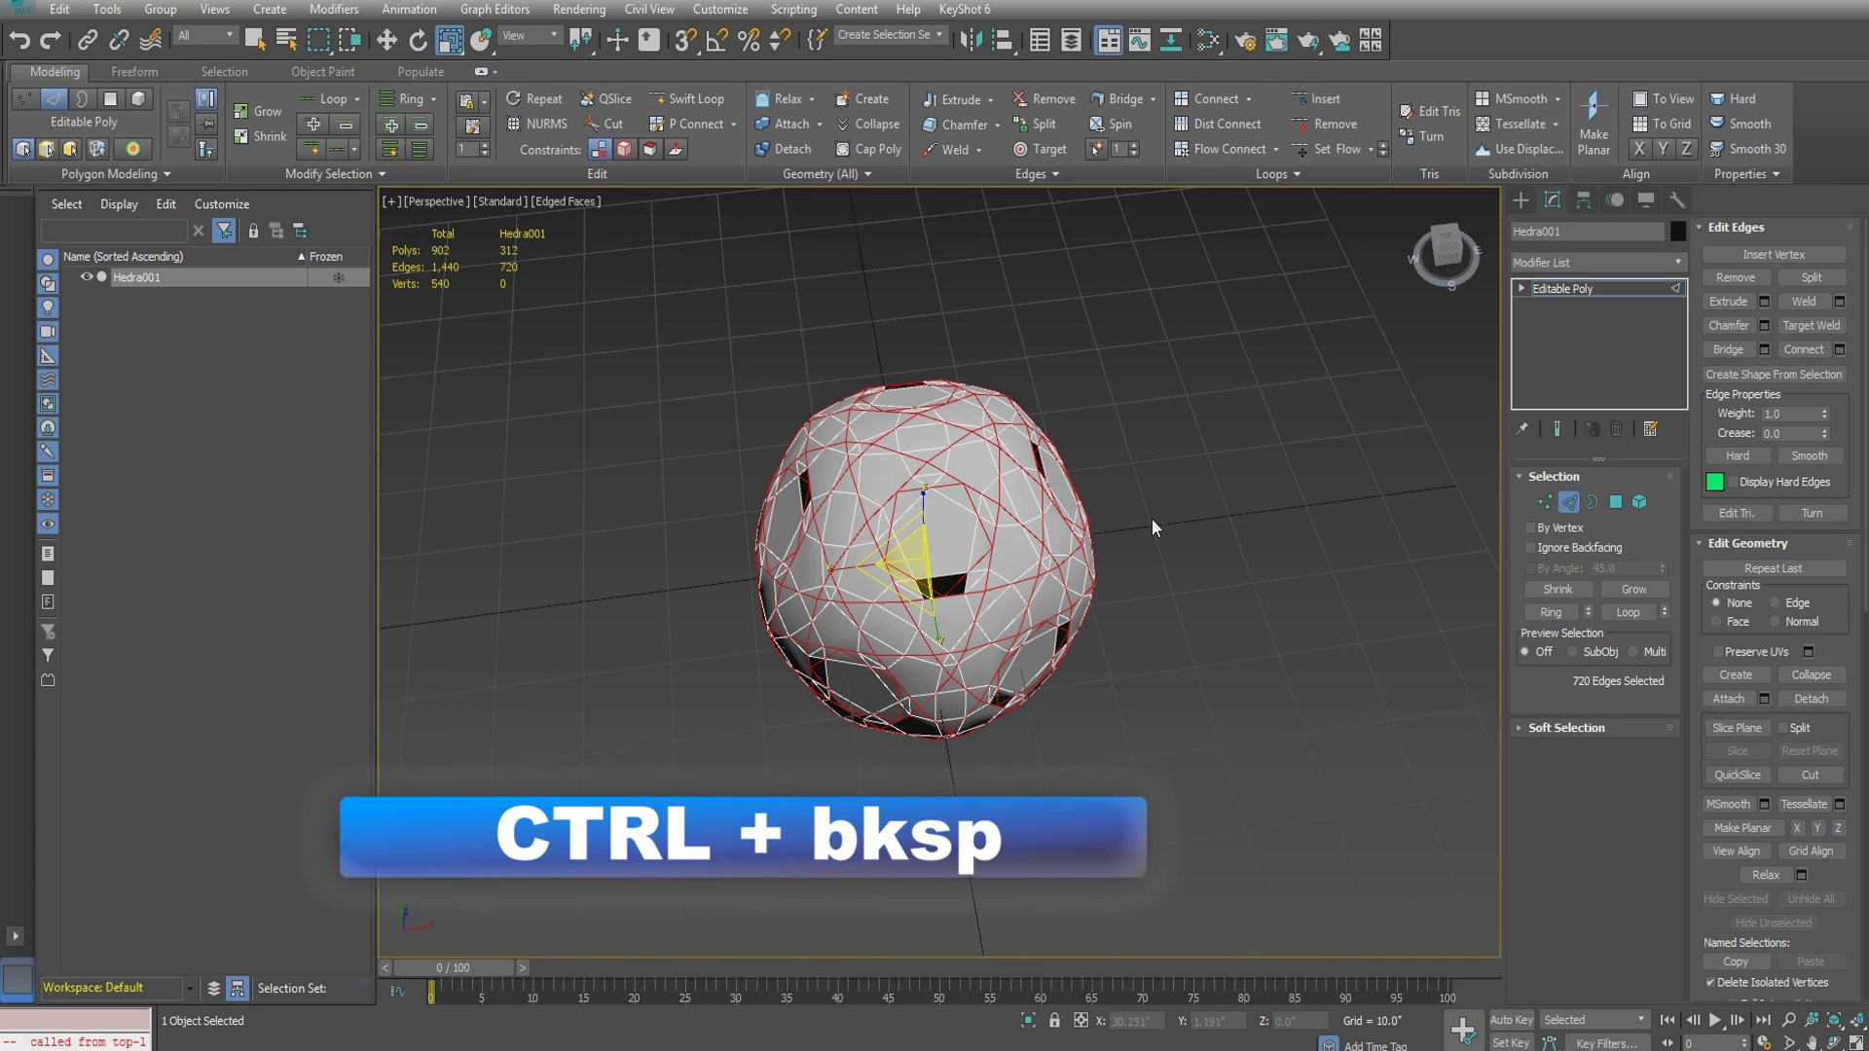
{"action": "key", "text": "ctrl+BackSpace"}
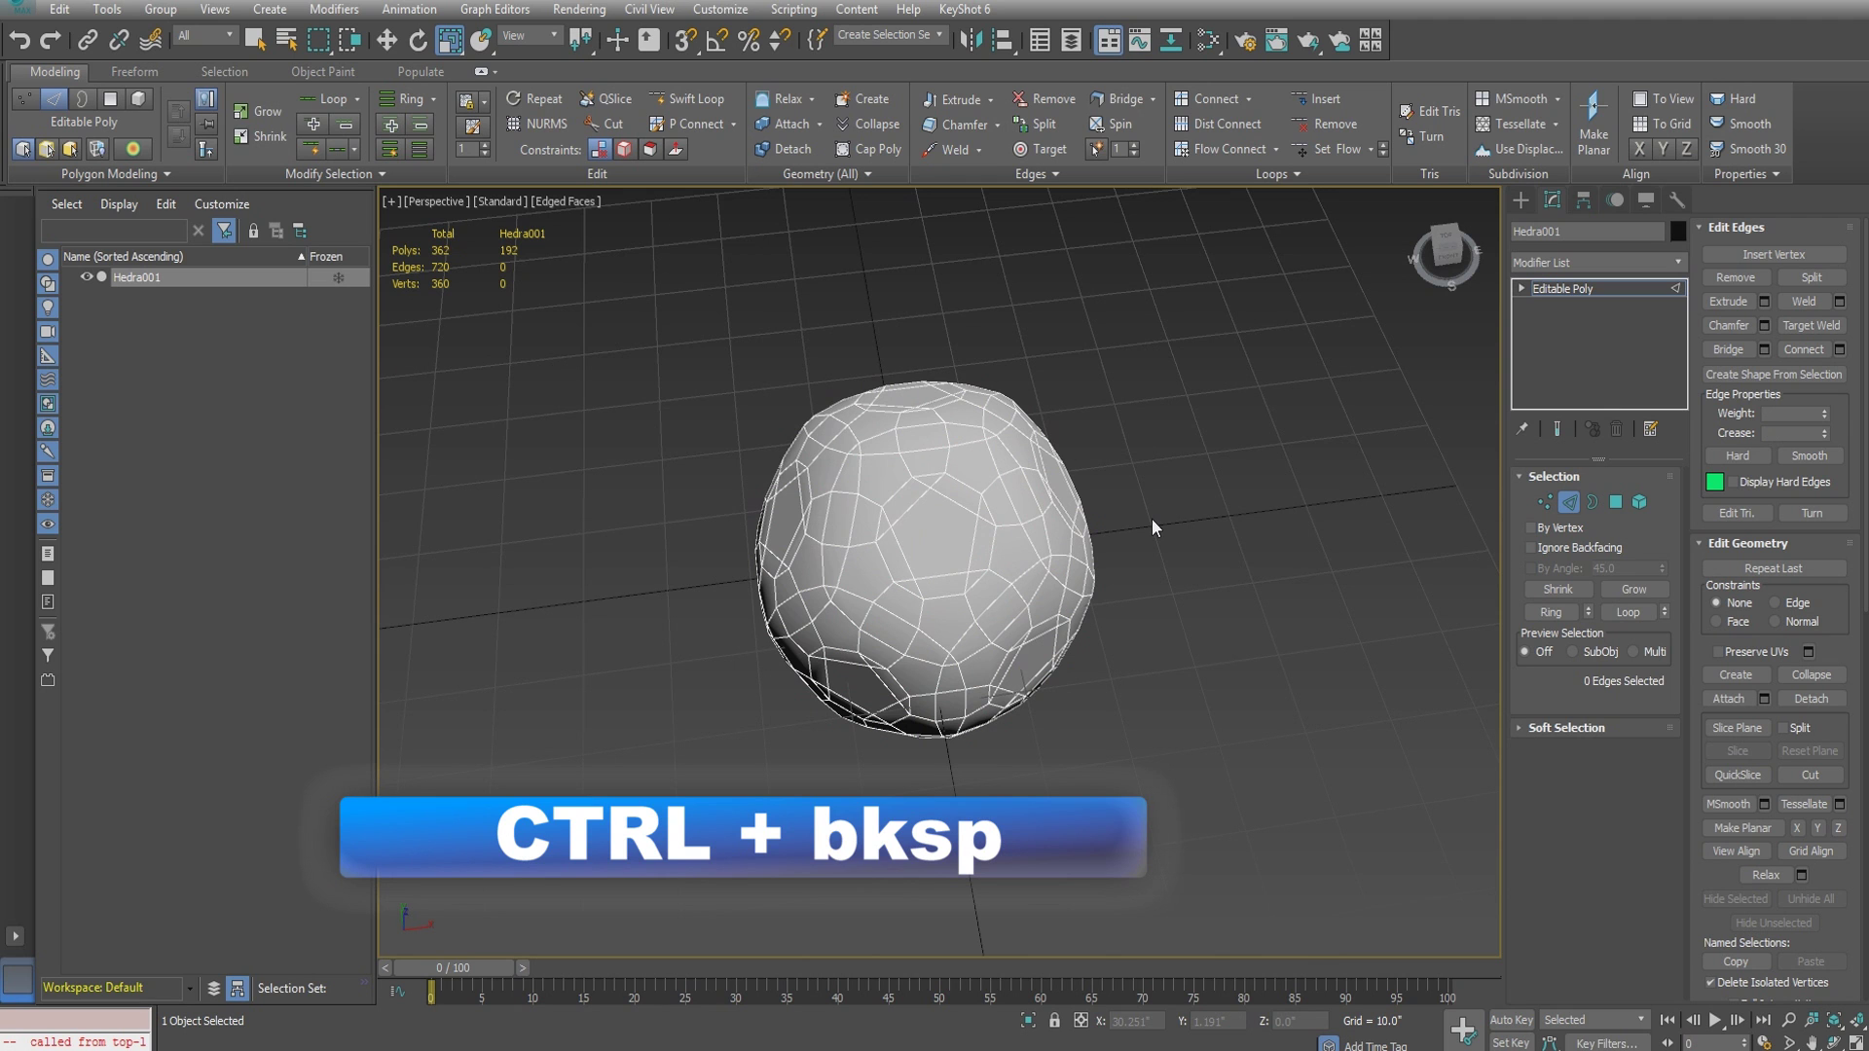
{"action": "scroll", "coordinate": [951, 528], "scroll_direction": "up", "scroll_amount": 3}
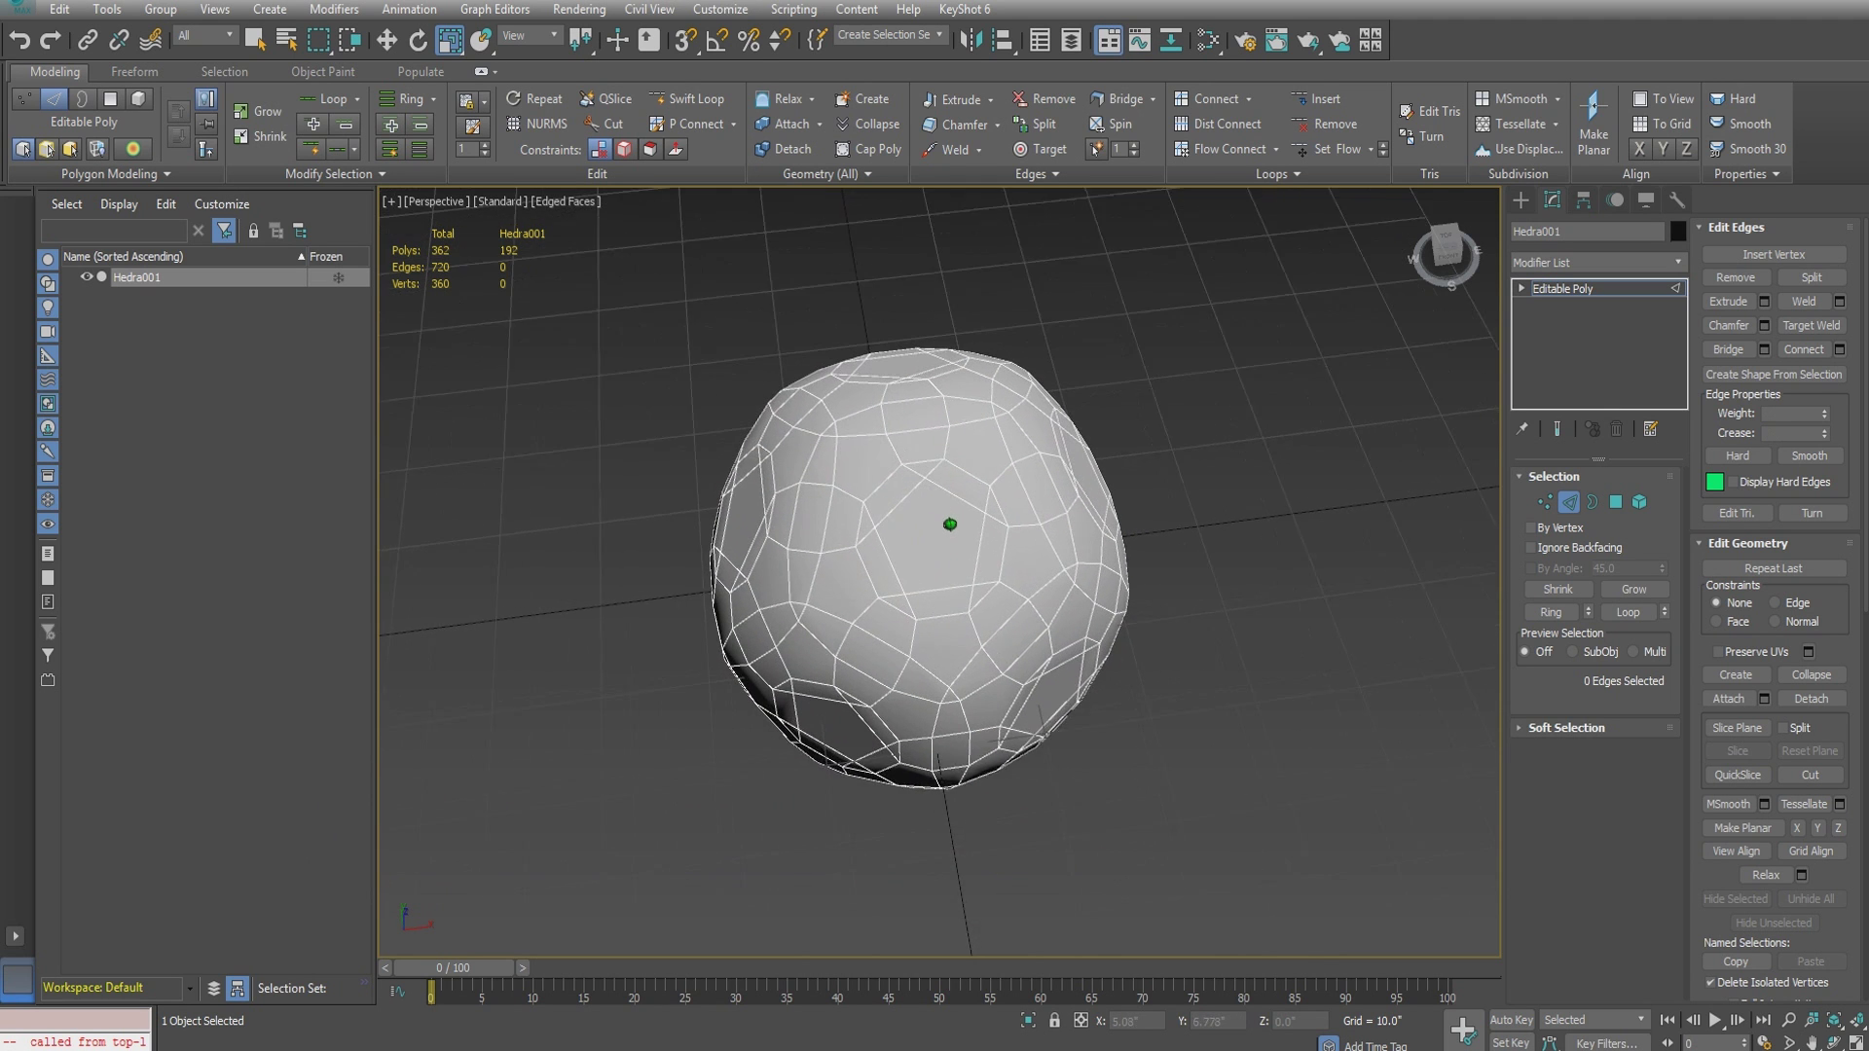
- Trace a point-to-point edge path from the top down around the left ring
{"action": "mouse_move", "coordinate": [968, 563]}
{"action": "middle_mouse_down", "text": "alt"}
{"action": "mouse_move", "coordinate": [942, 552]}
{"action": "mouse_move", "coordinate": [956, 476]}
{"action": "mouse_move", "coordinate": [1031, 471]}
{"action": "mouse_move", "coordinate": [869, 475]}
{"action": "mouse_move", "coordinate": [958, 534]}
{"action": "mouse_move", "coordinate": [967, 565]}
{"action": "mouse_move", "coordinate": [951, 565]}
{"action": "middle_mouse_up", "text": "alt"}
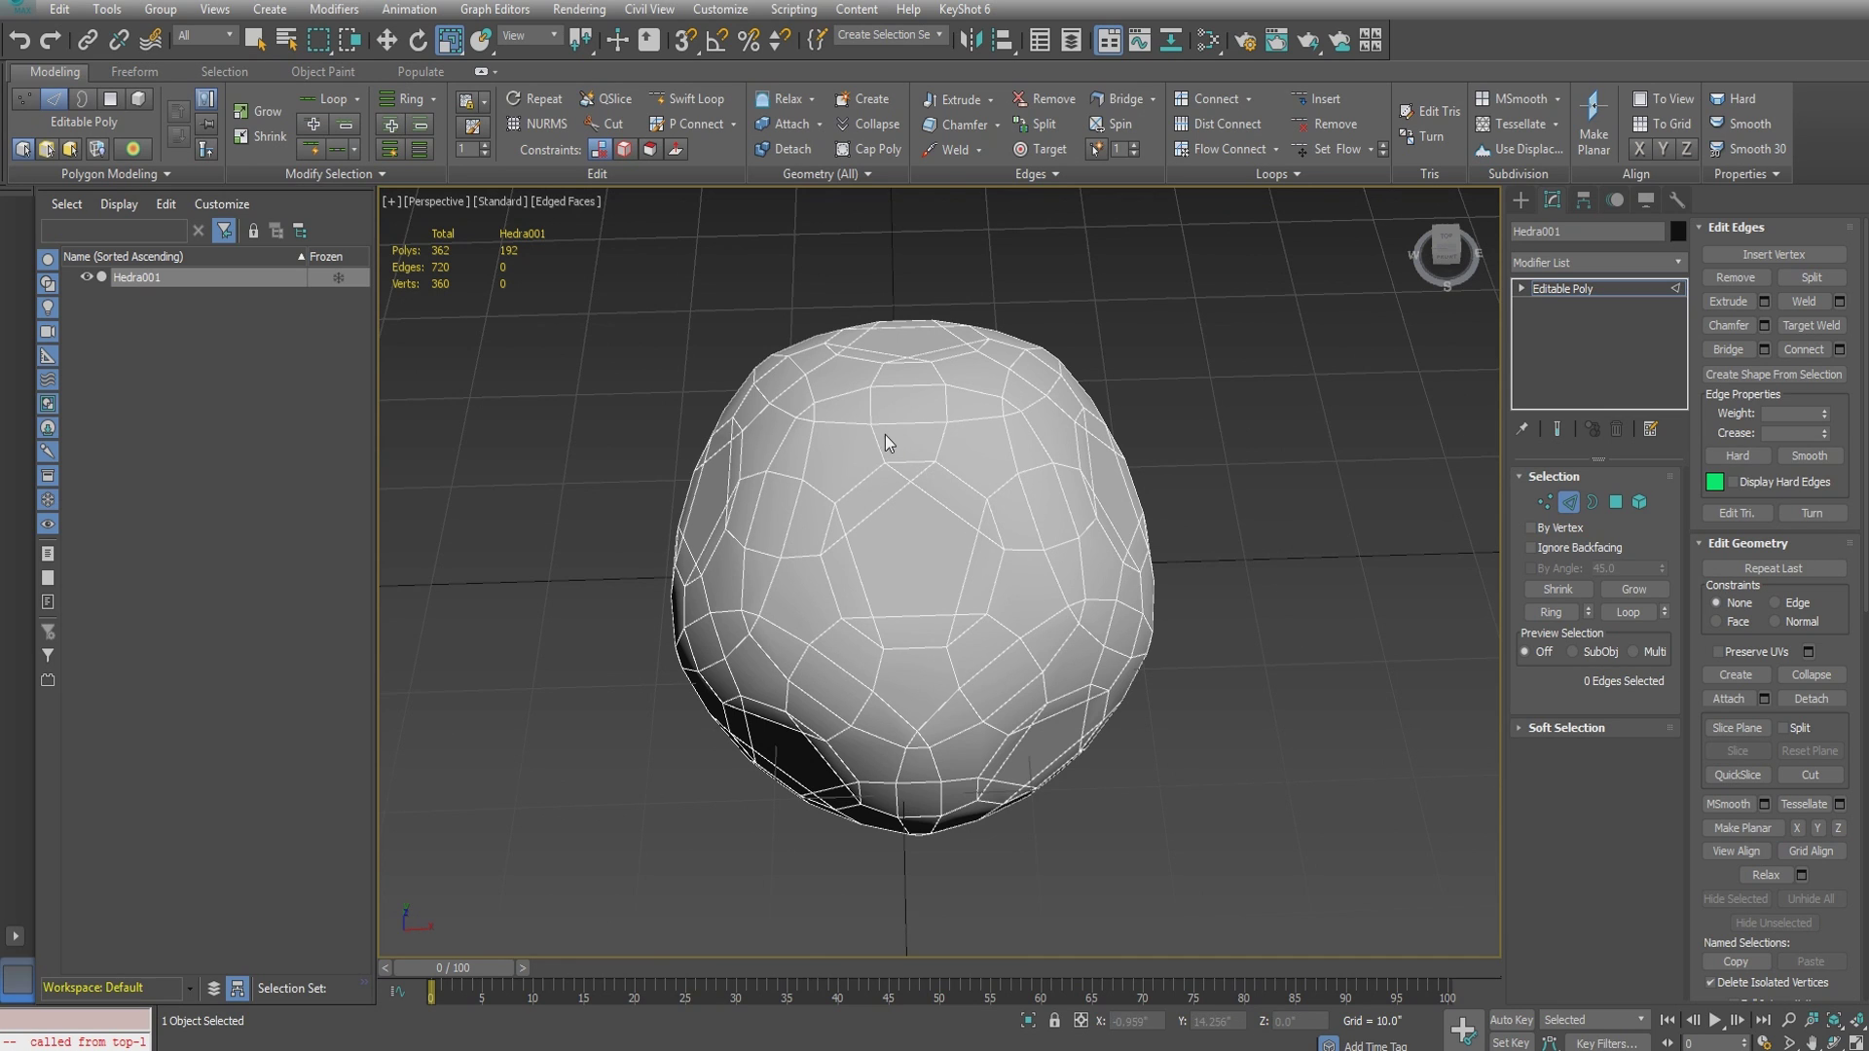
{"action": "middle_click_drag", "start_coordinate": [896, 382], "coordinate": [890, 395], "text": "alt"}
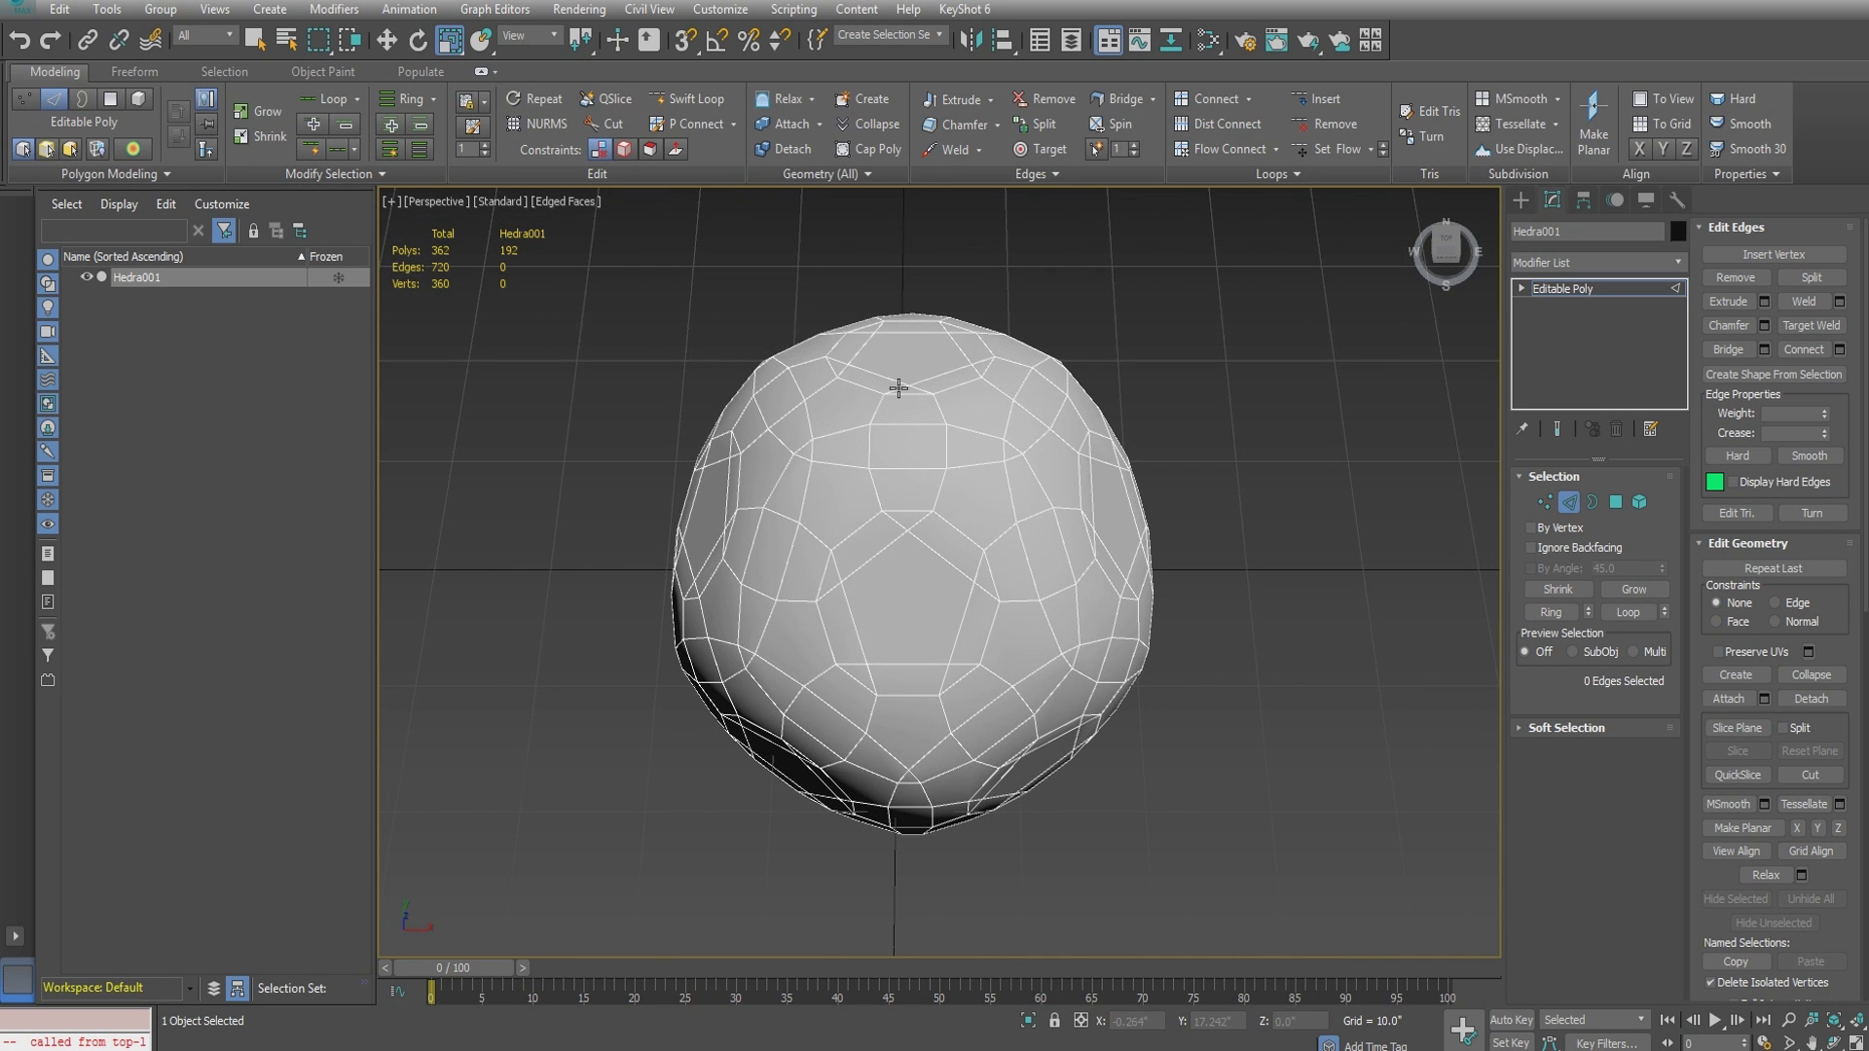
{"action": "left_click", "coordinate": [898, 387]}
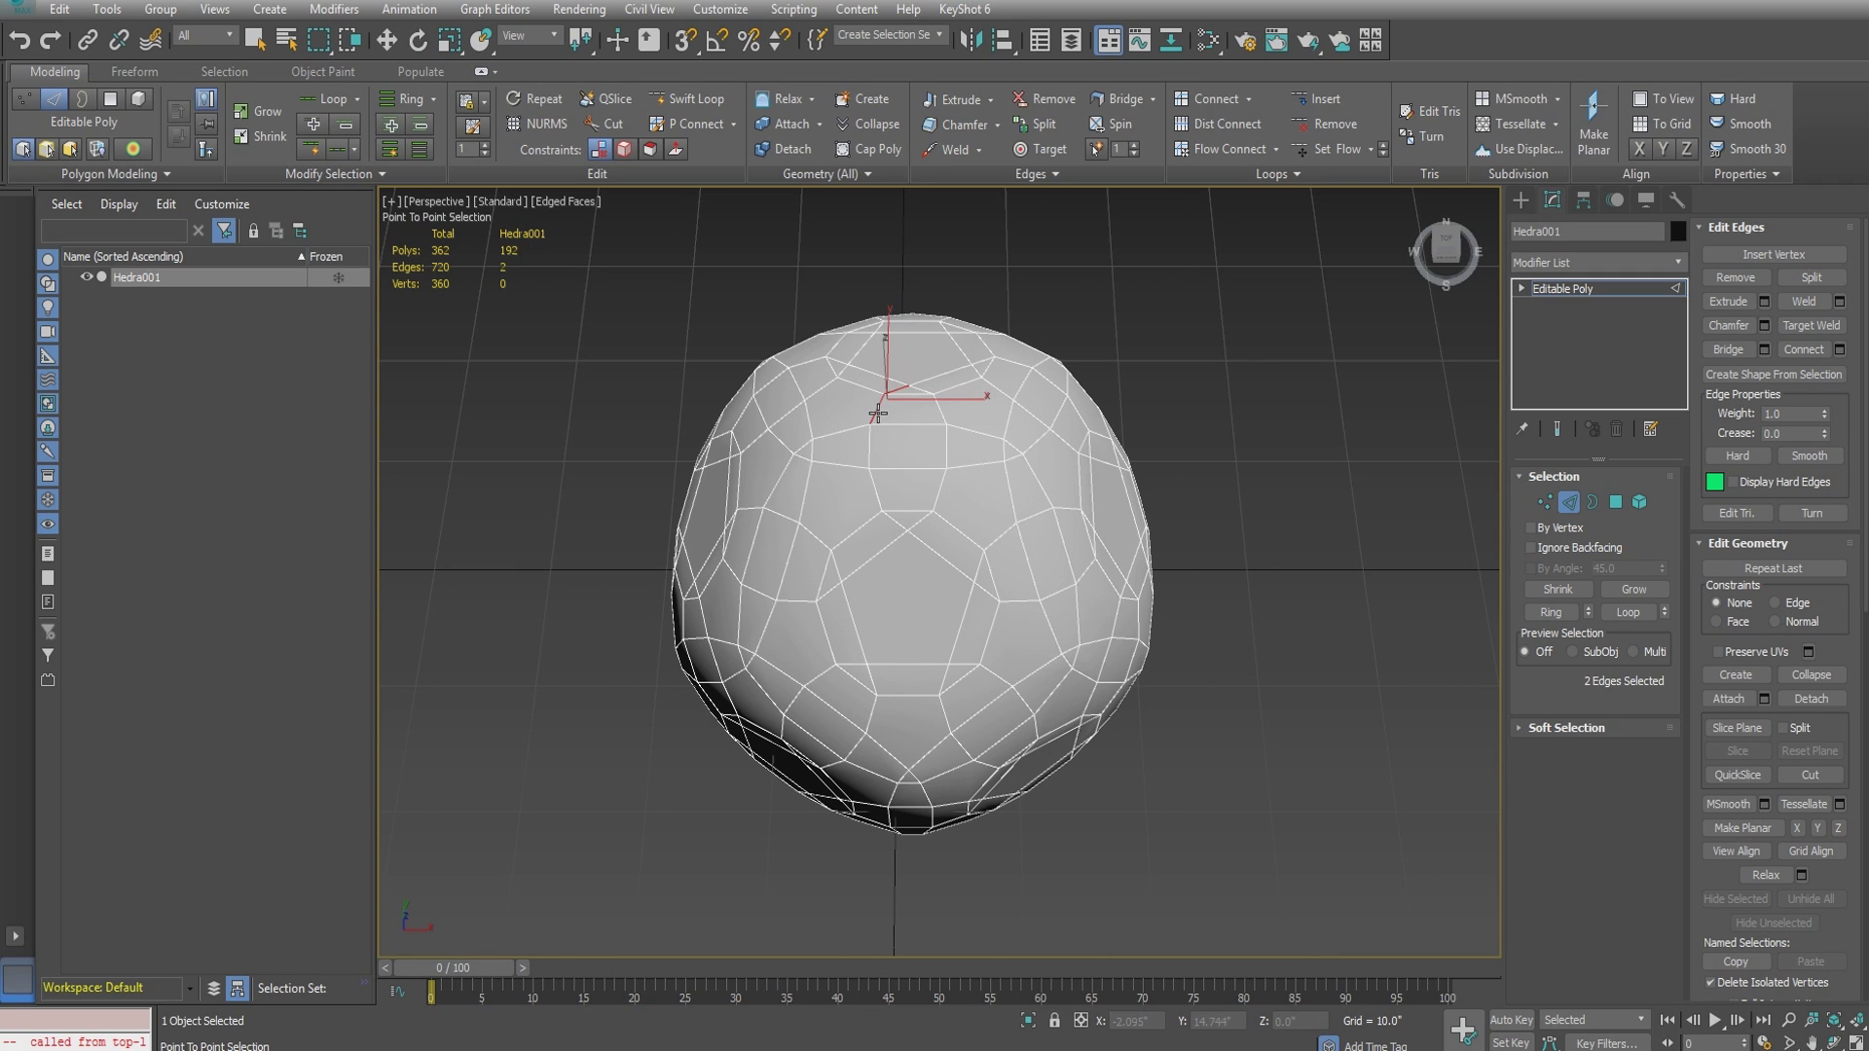
{"action": "left_click", "coordinate": [901, 524]}
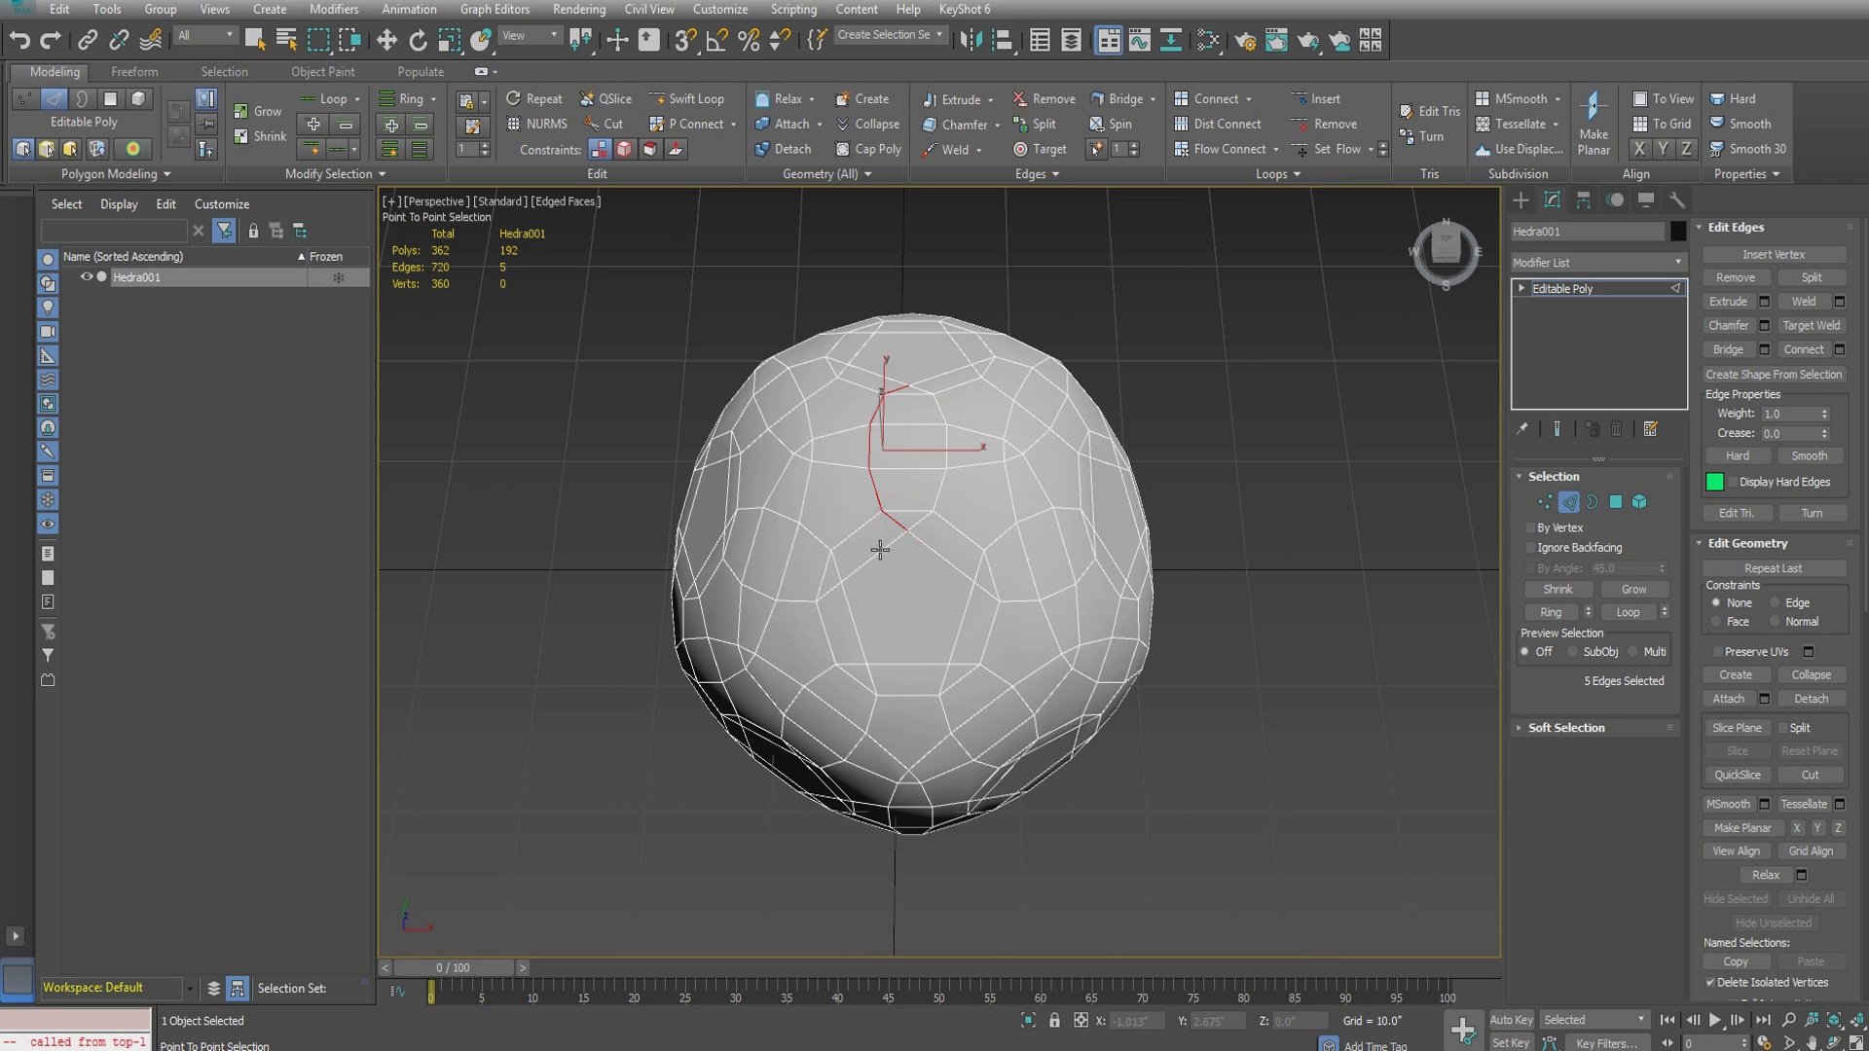
{"action": "left_click", "coordinate": [837, 574]}
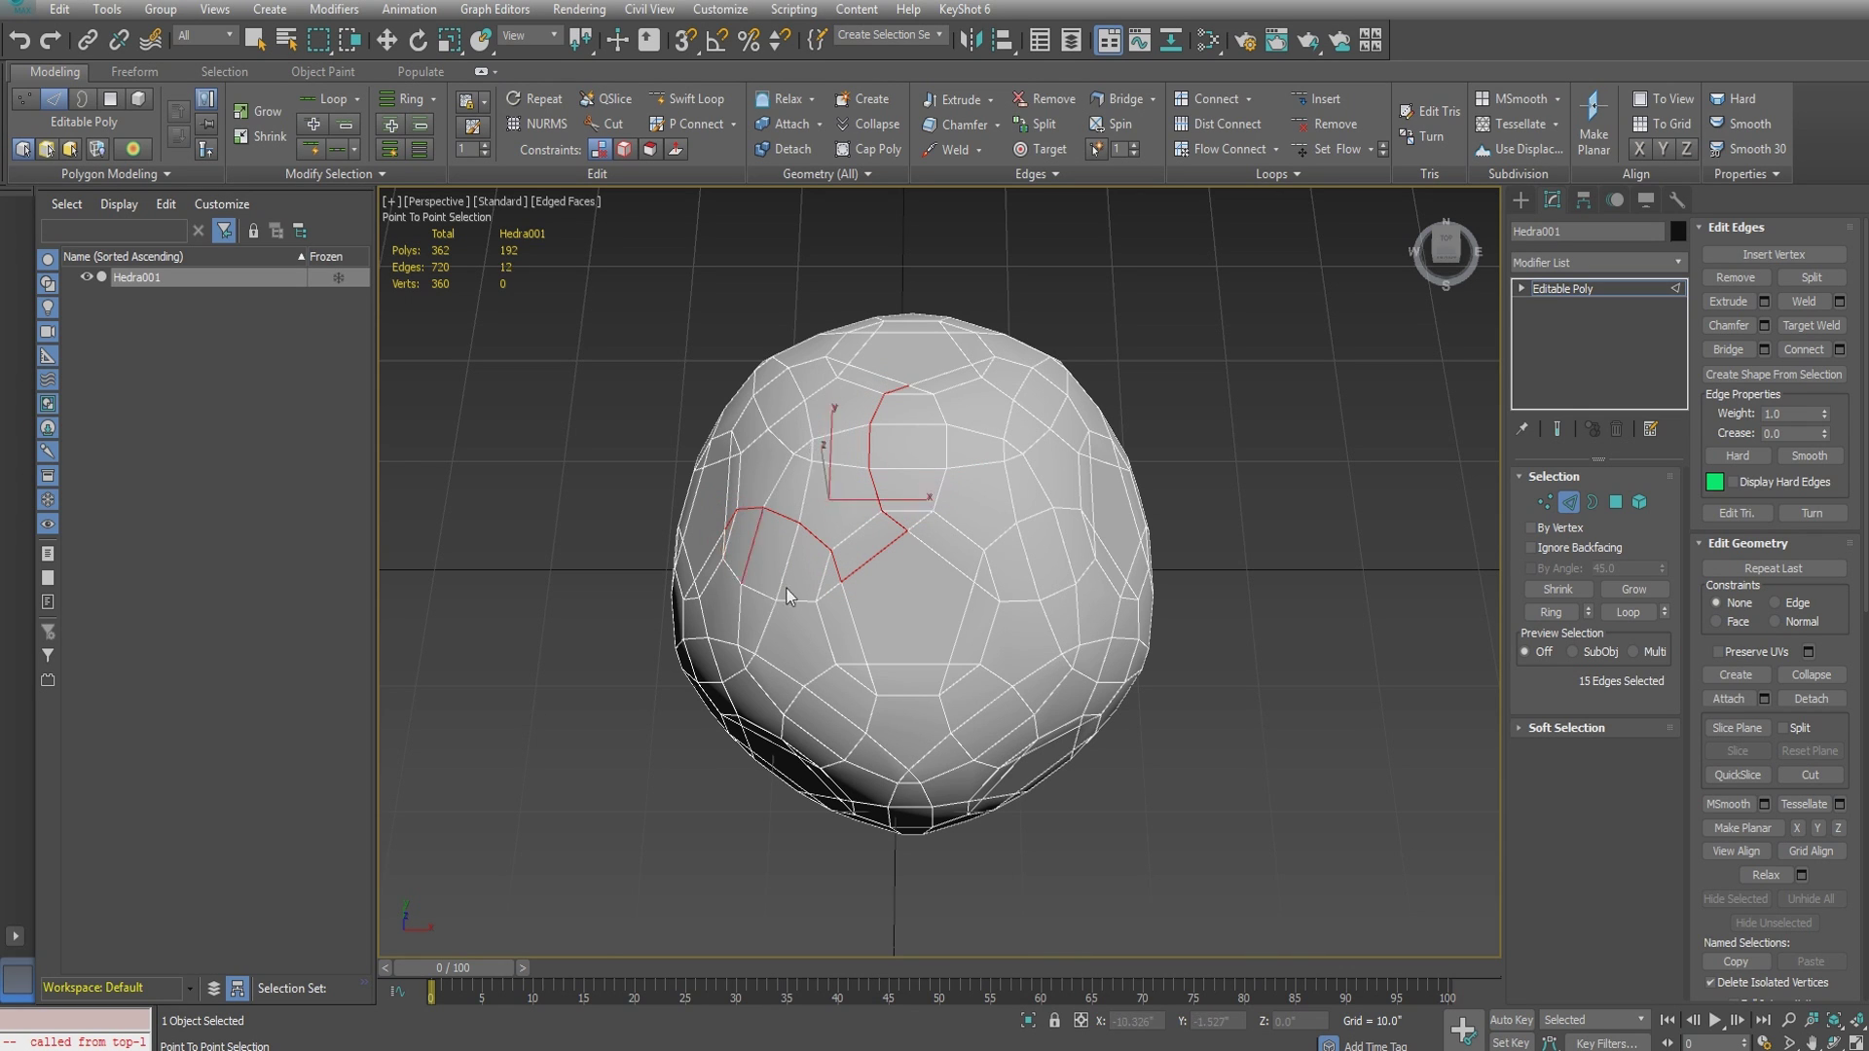
{"action": "left_click", "coordinate": [836, 580]}
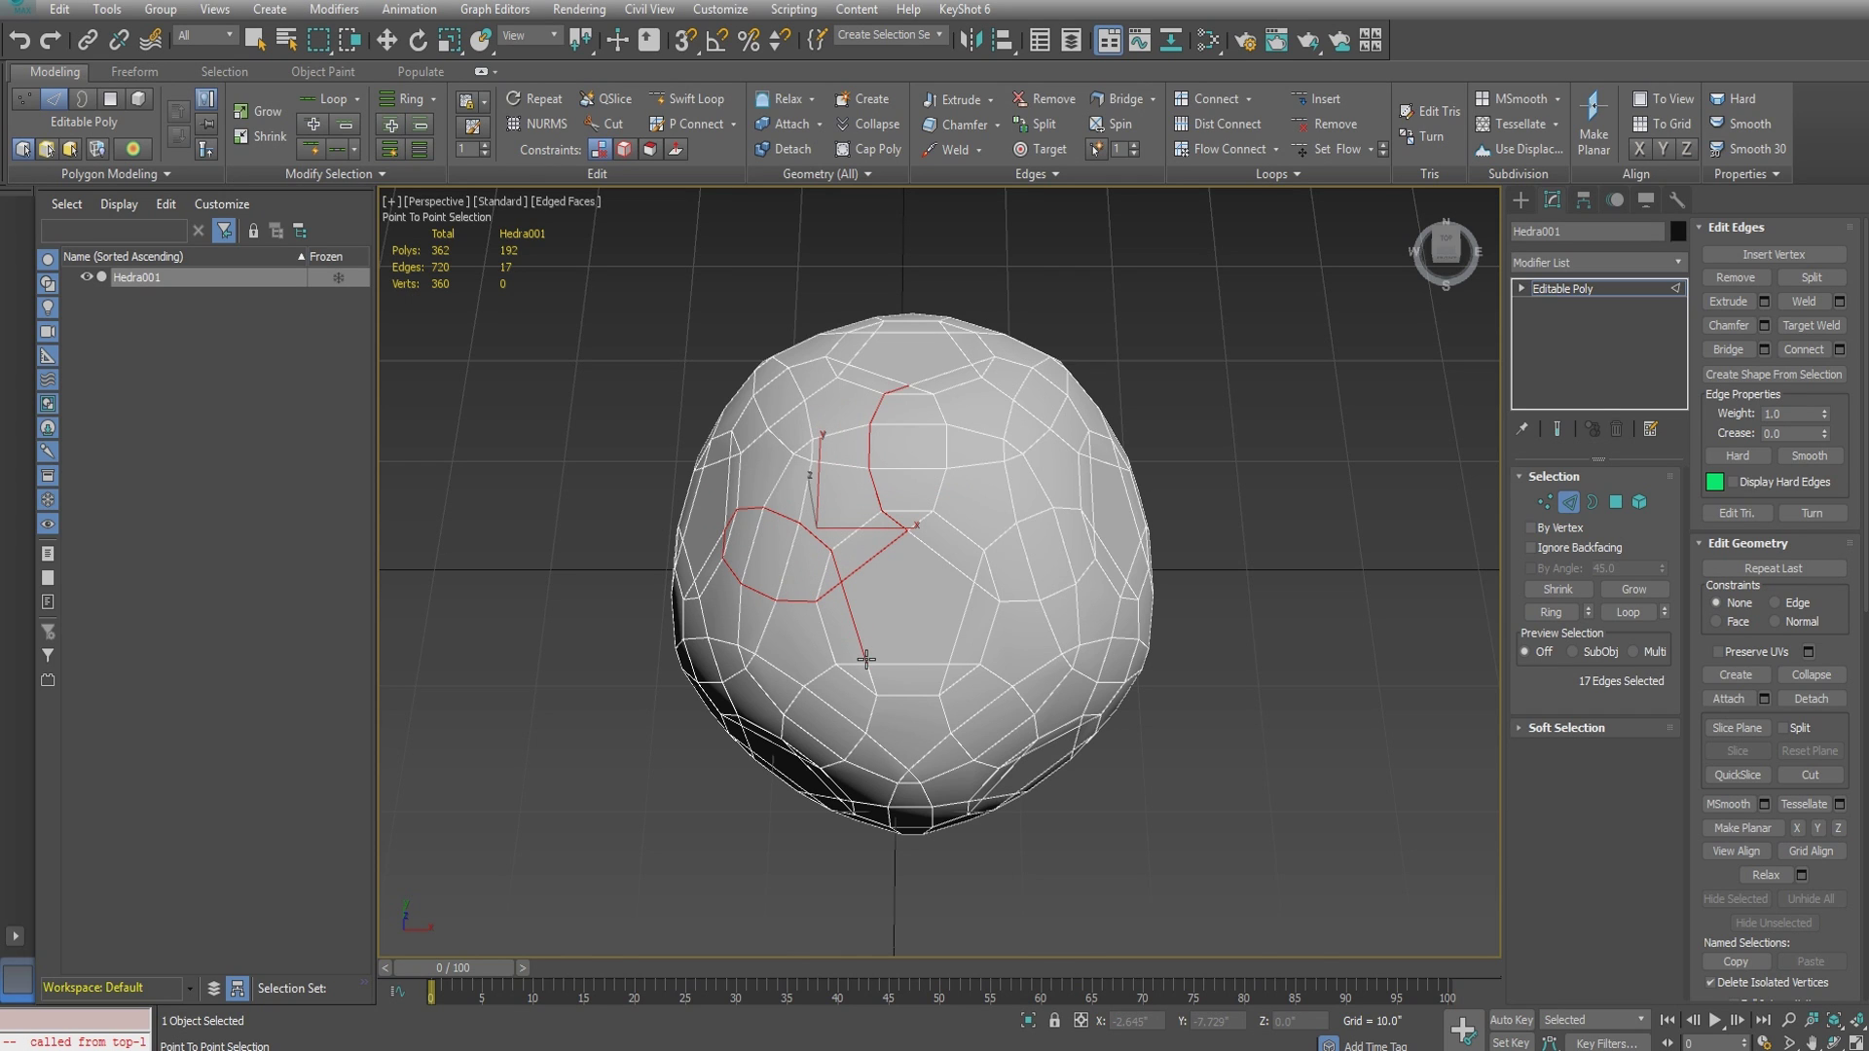
{"action": "left_click", "coordinate": [867, 662]}
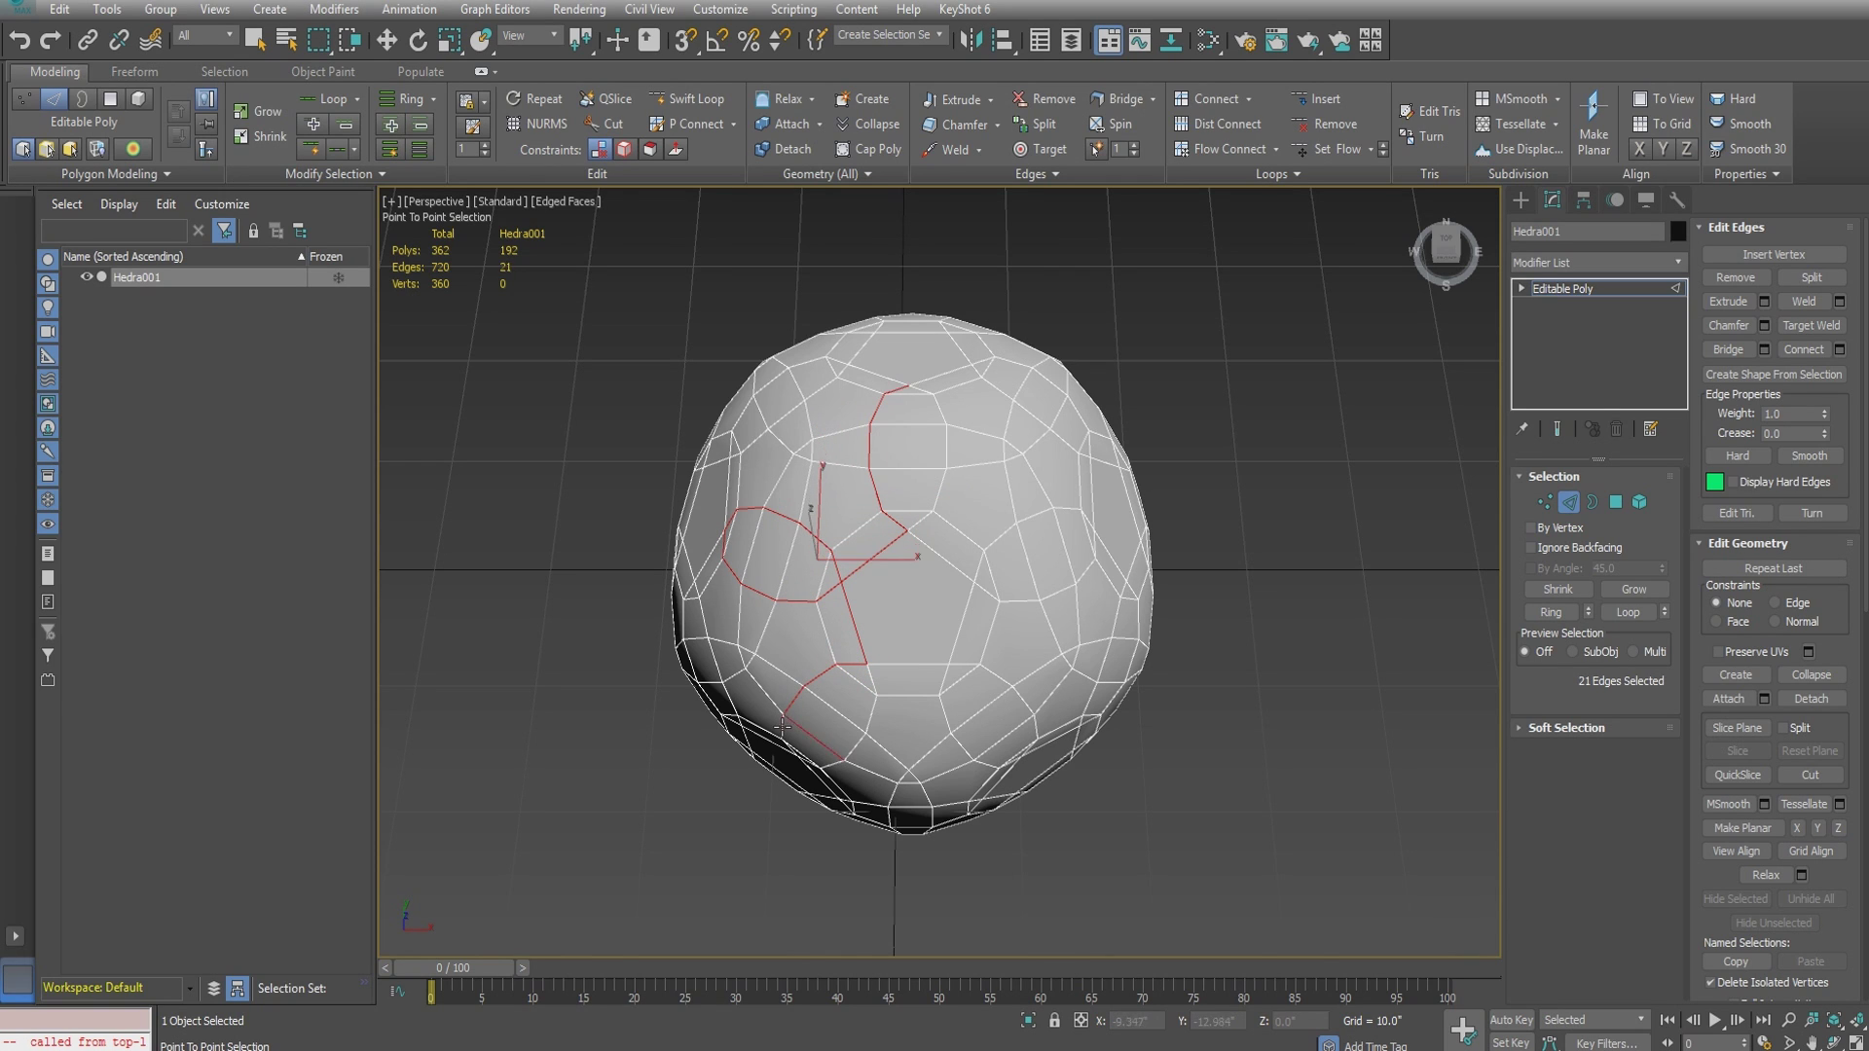
{"action": "left_click", "coordinate": [783, 730]}
{"action": "key", "text": "r"}
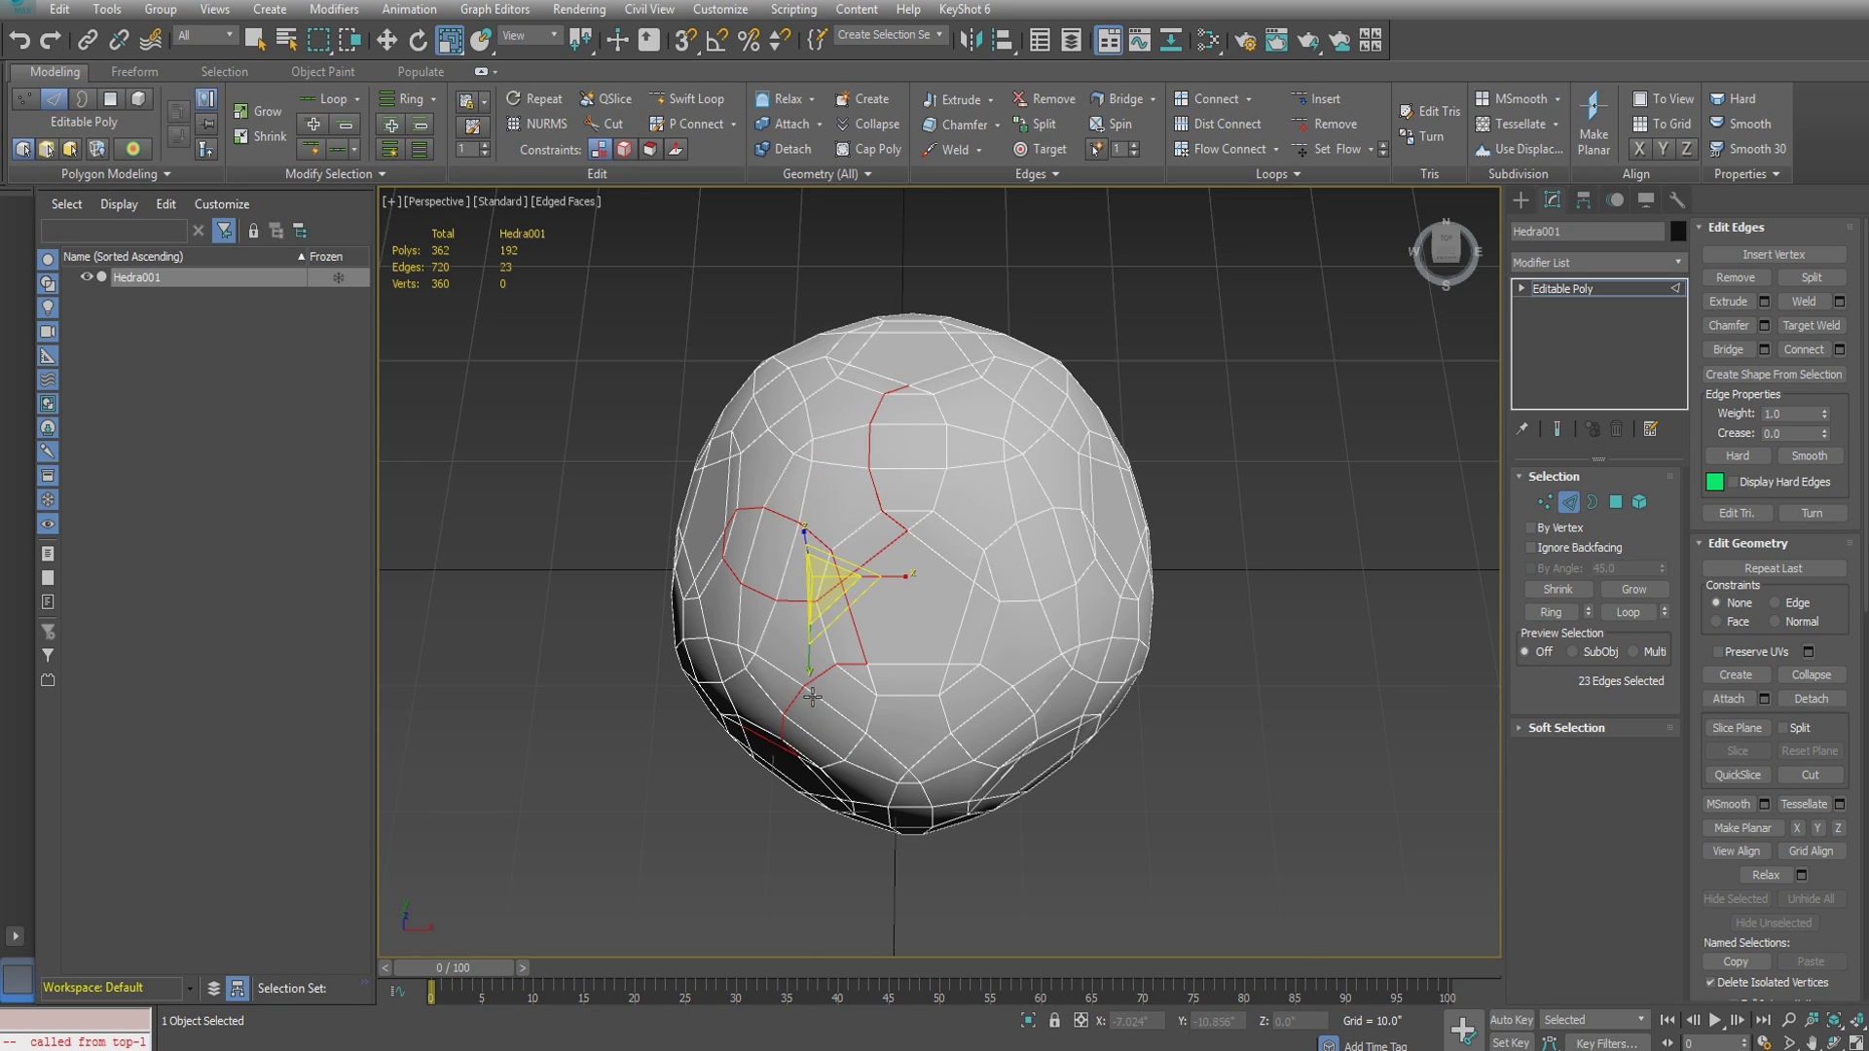
- Undo the stray lower edges and extend the path around the lower and right rings
{"action": "middle_click_drag", "start_coordinate": [813, 697], "coordinate": [842, 658], "text": "alt"}
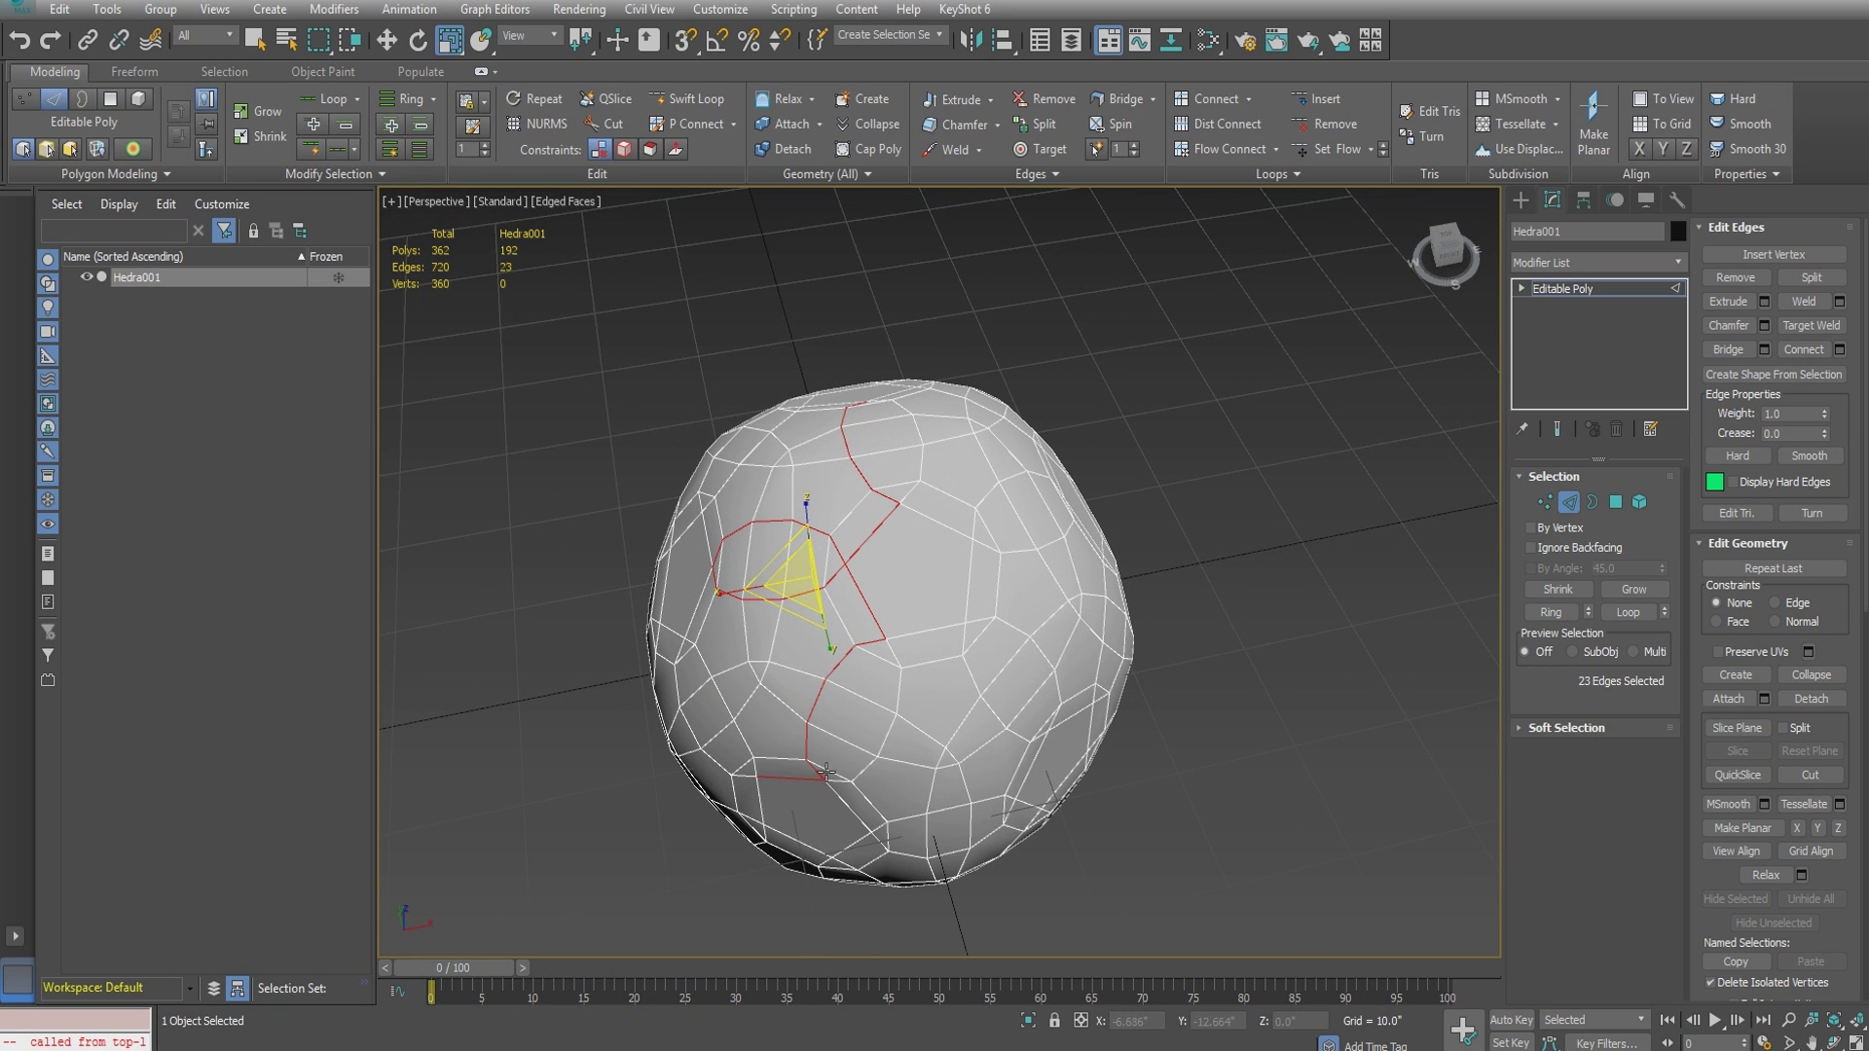
{"action": "key", "text": "ctrl+z"}
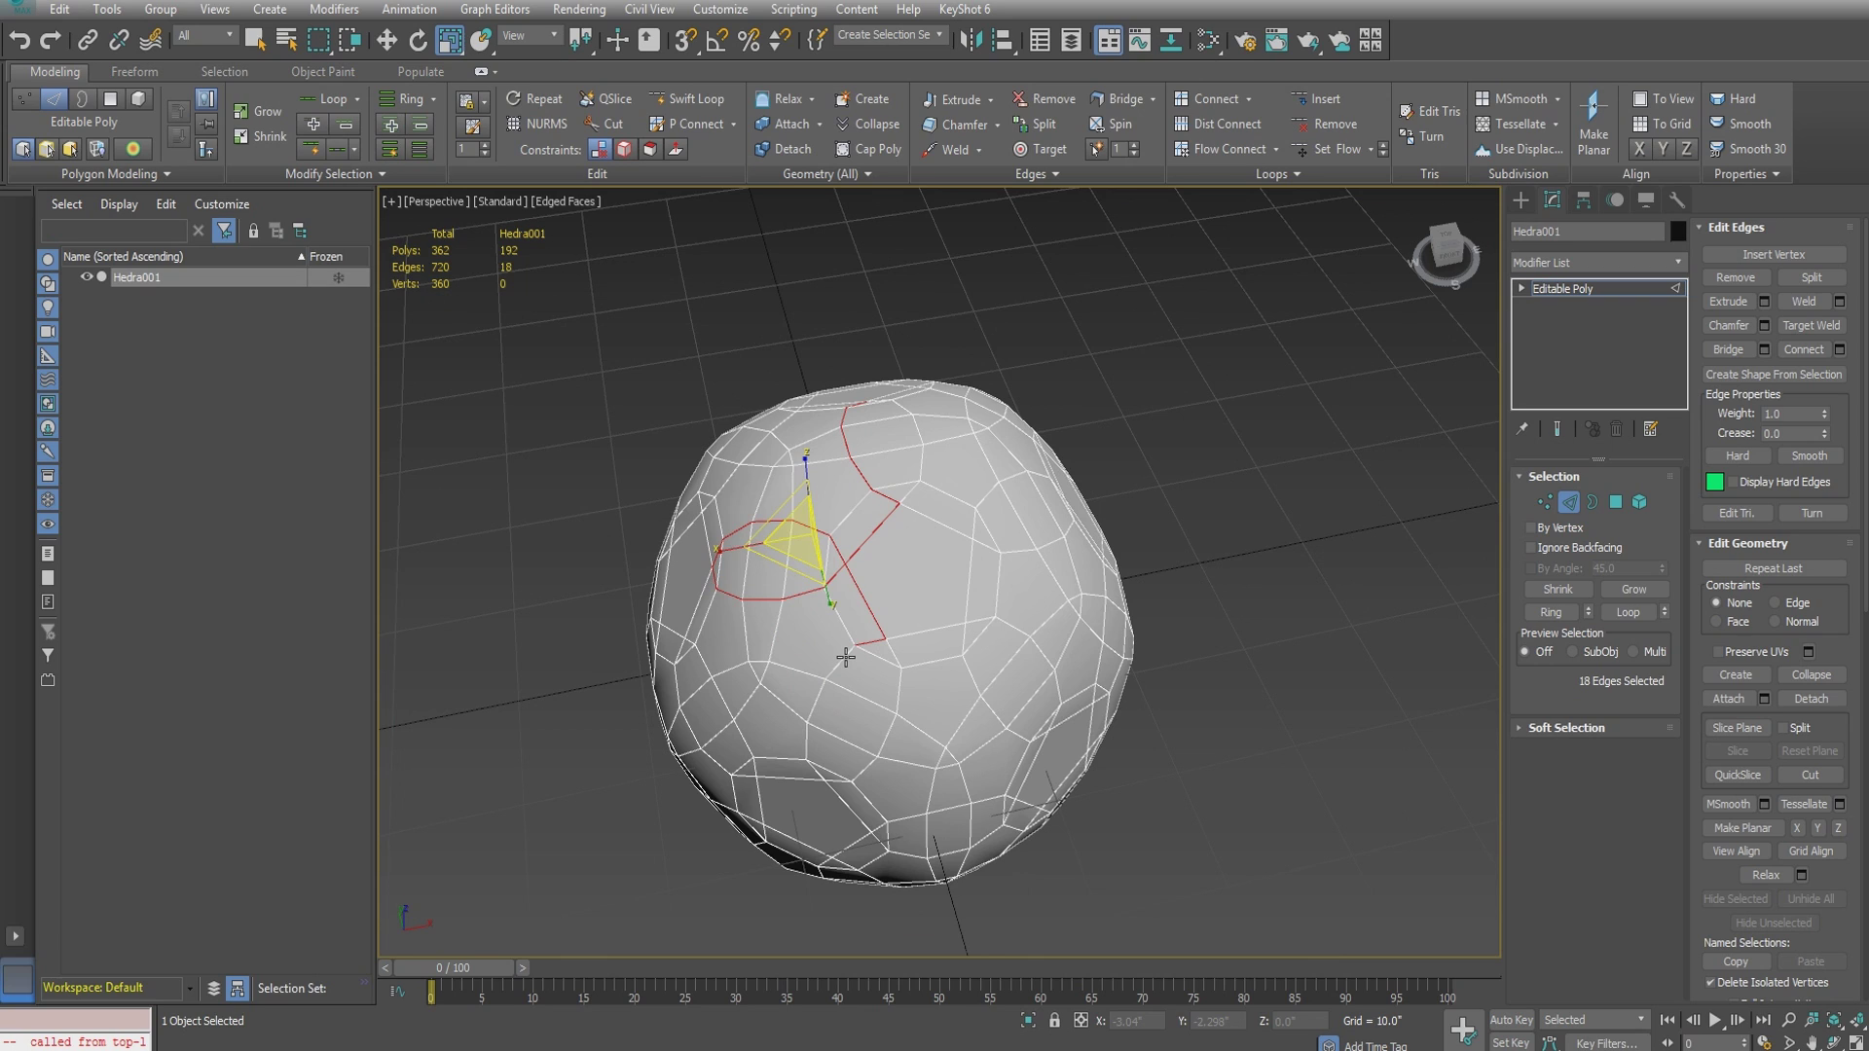
{"action": "key", "text": "shift+p"}
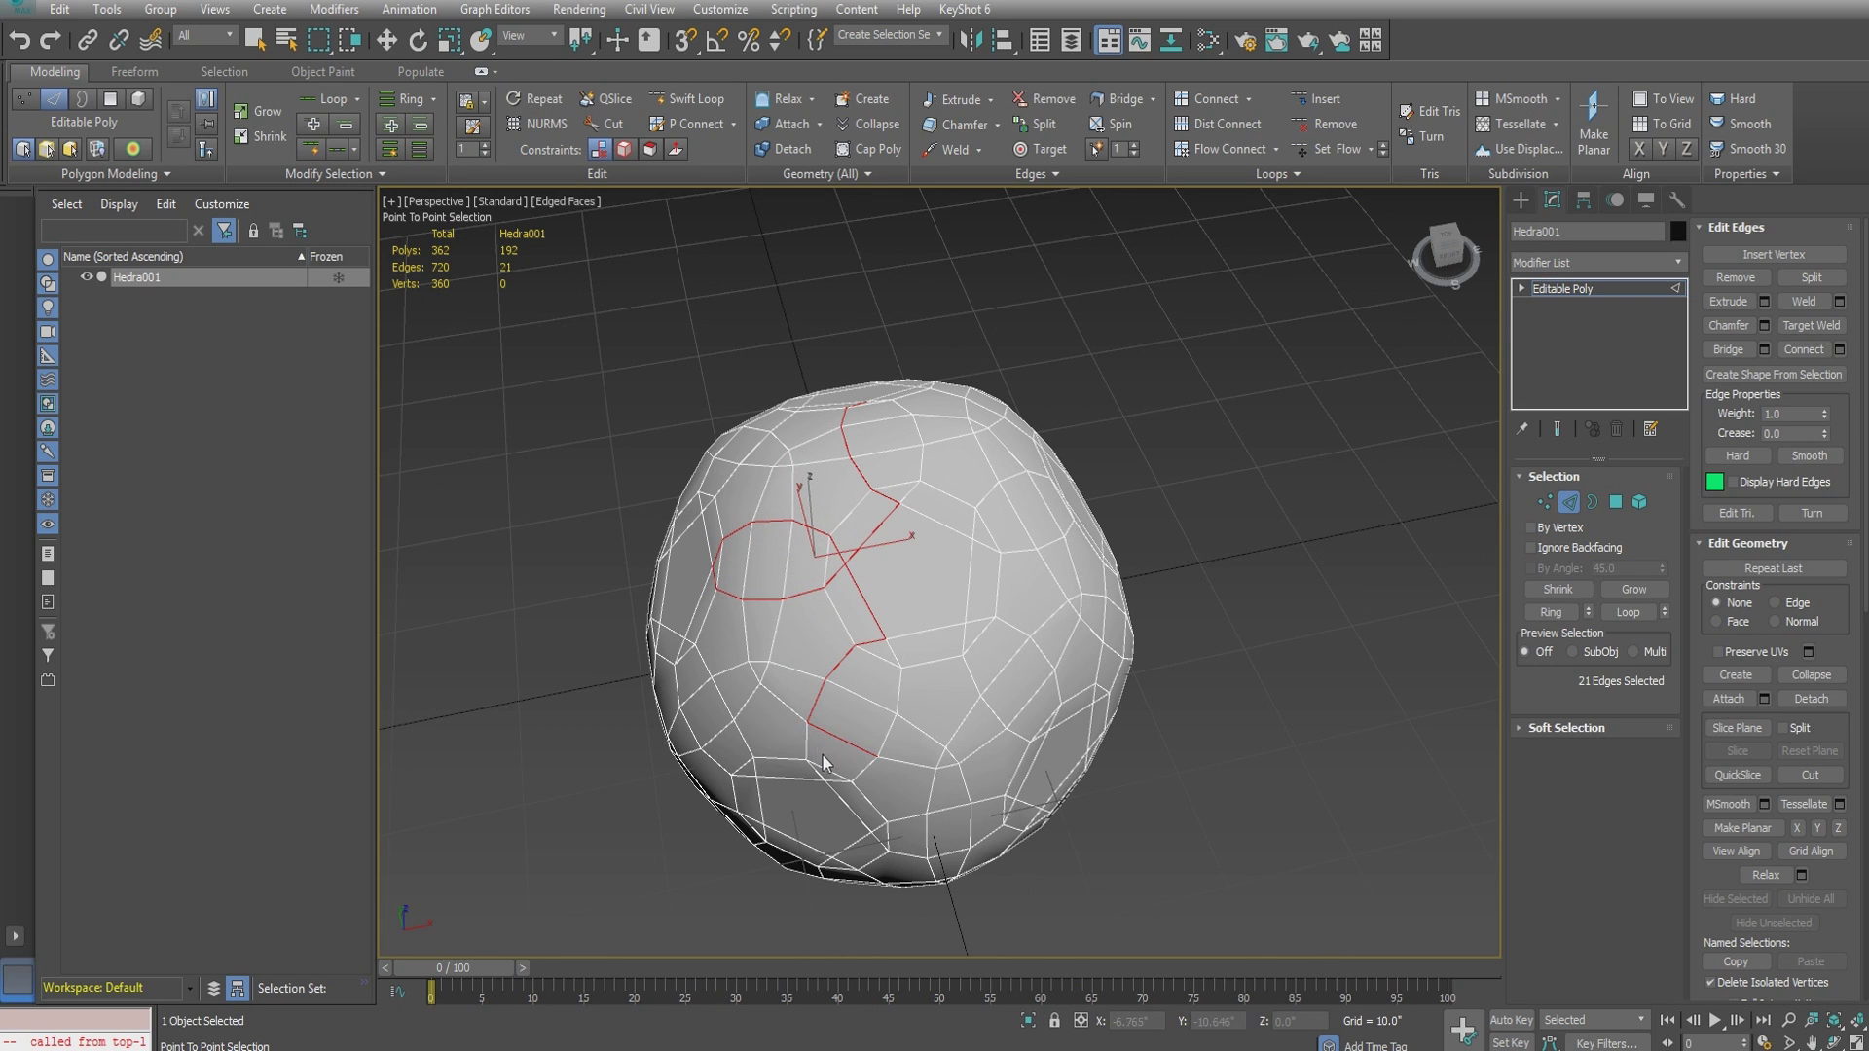
{"action": "left_click", "coordinate": [818, 768]}
{"action": "left_click", "coordinate": [834, 779]}
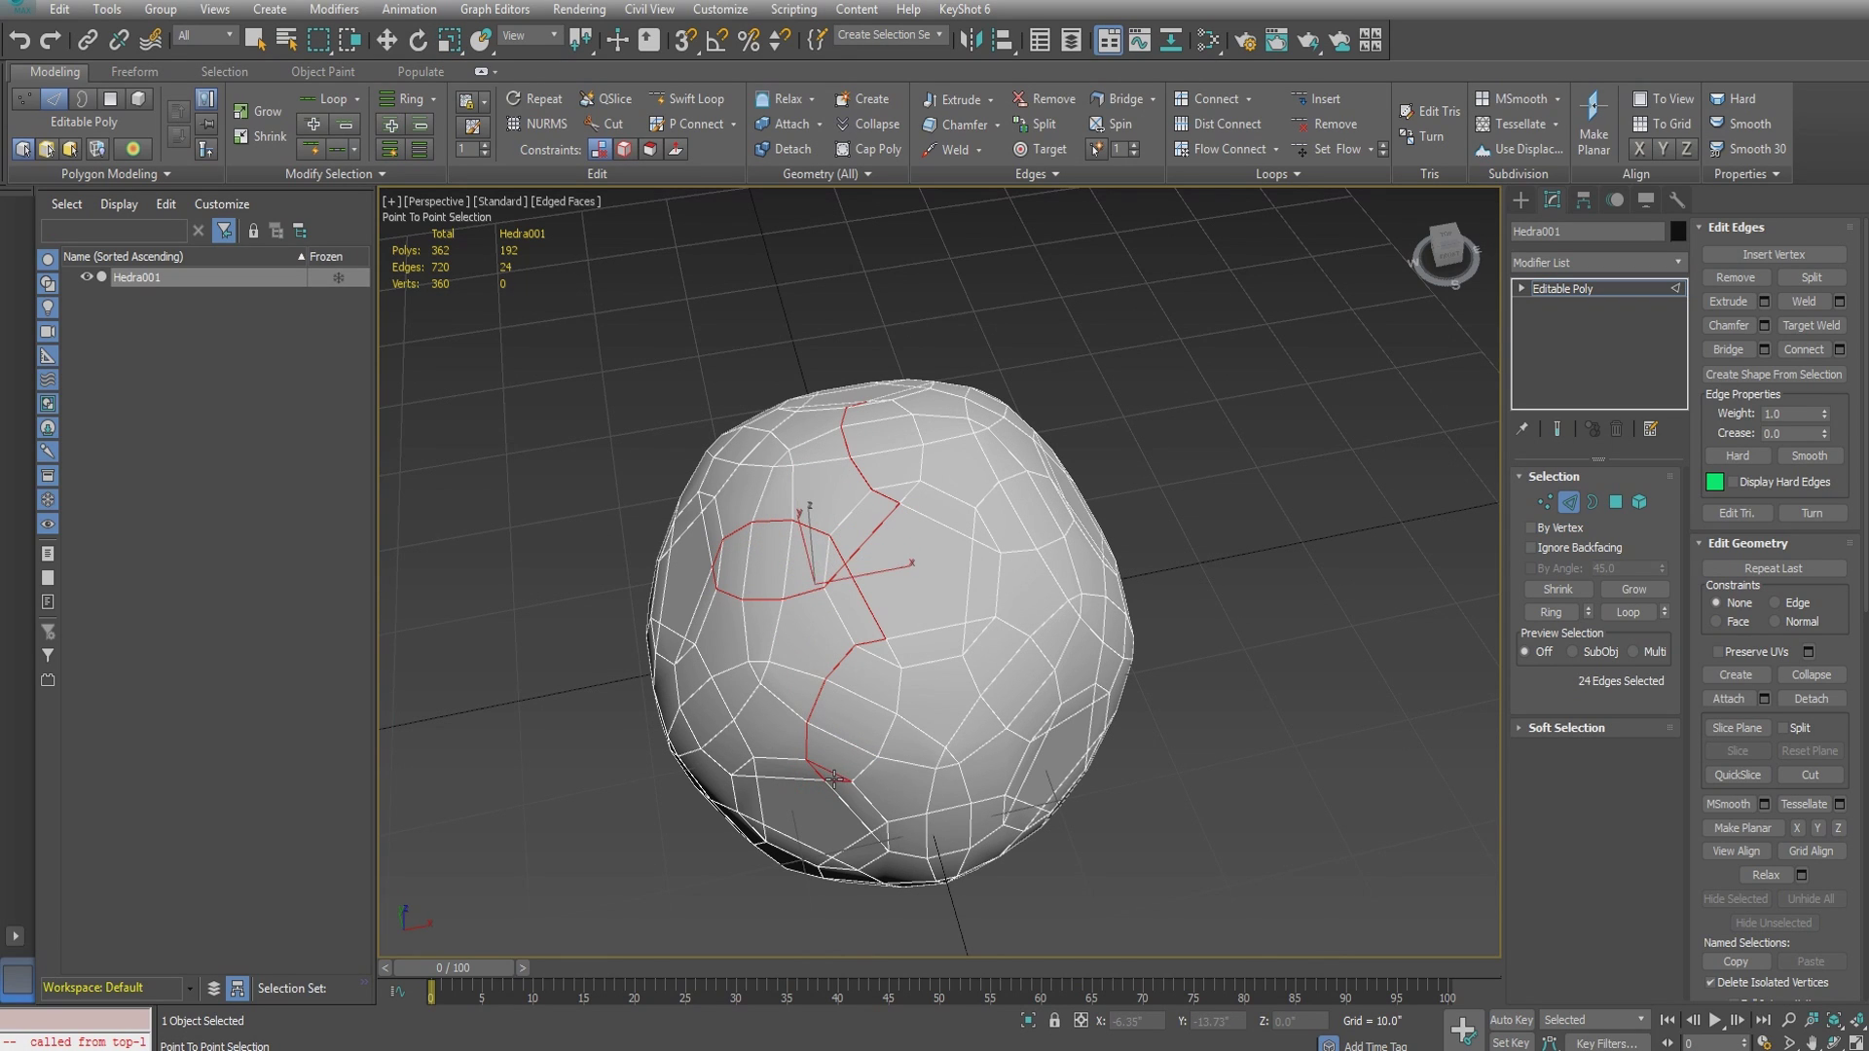
{"action": "left_click", "coordinate": [905, 718]}
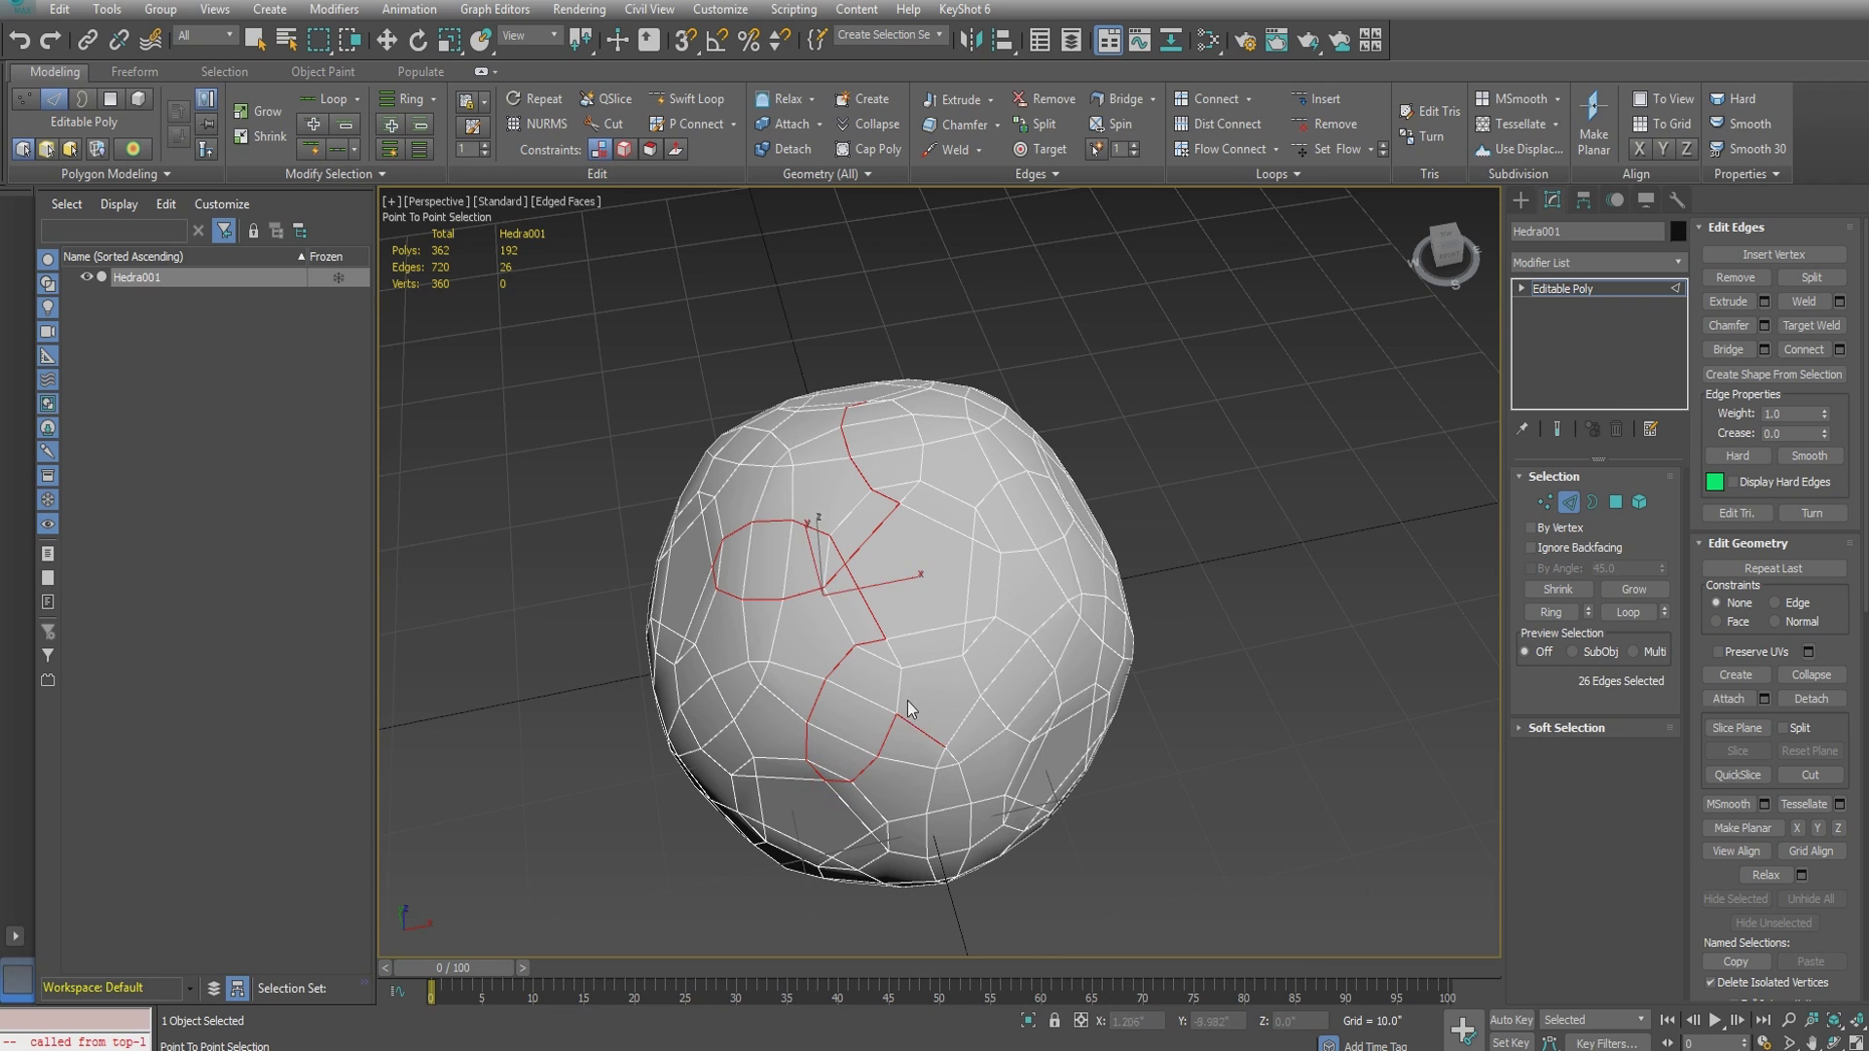
{"action": "left_click", "coordinate": [897, 660]}
{"action": "left_click", "coordinate": [924, 633]}
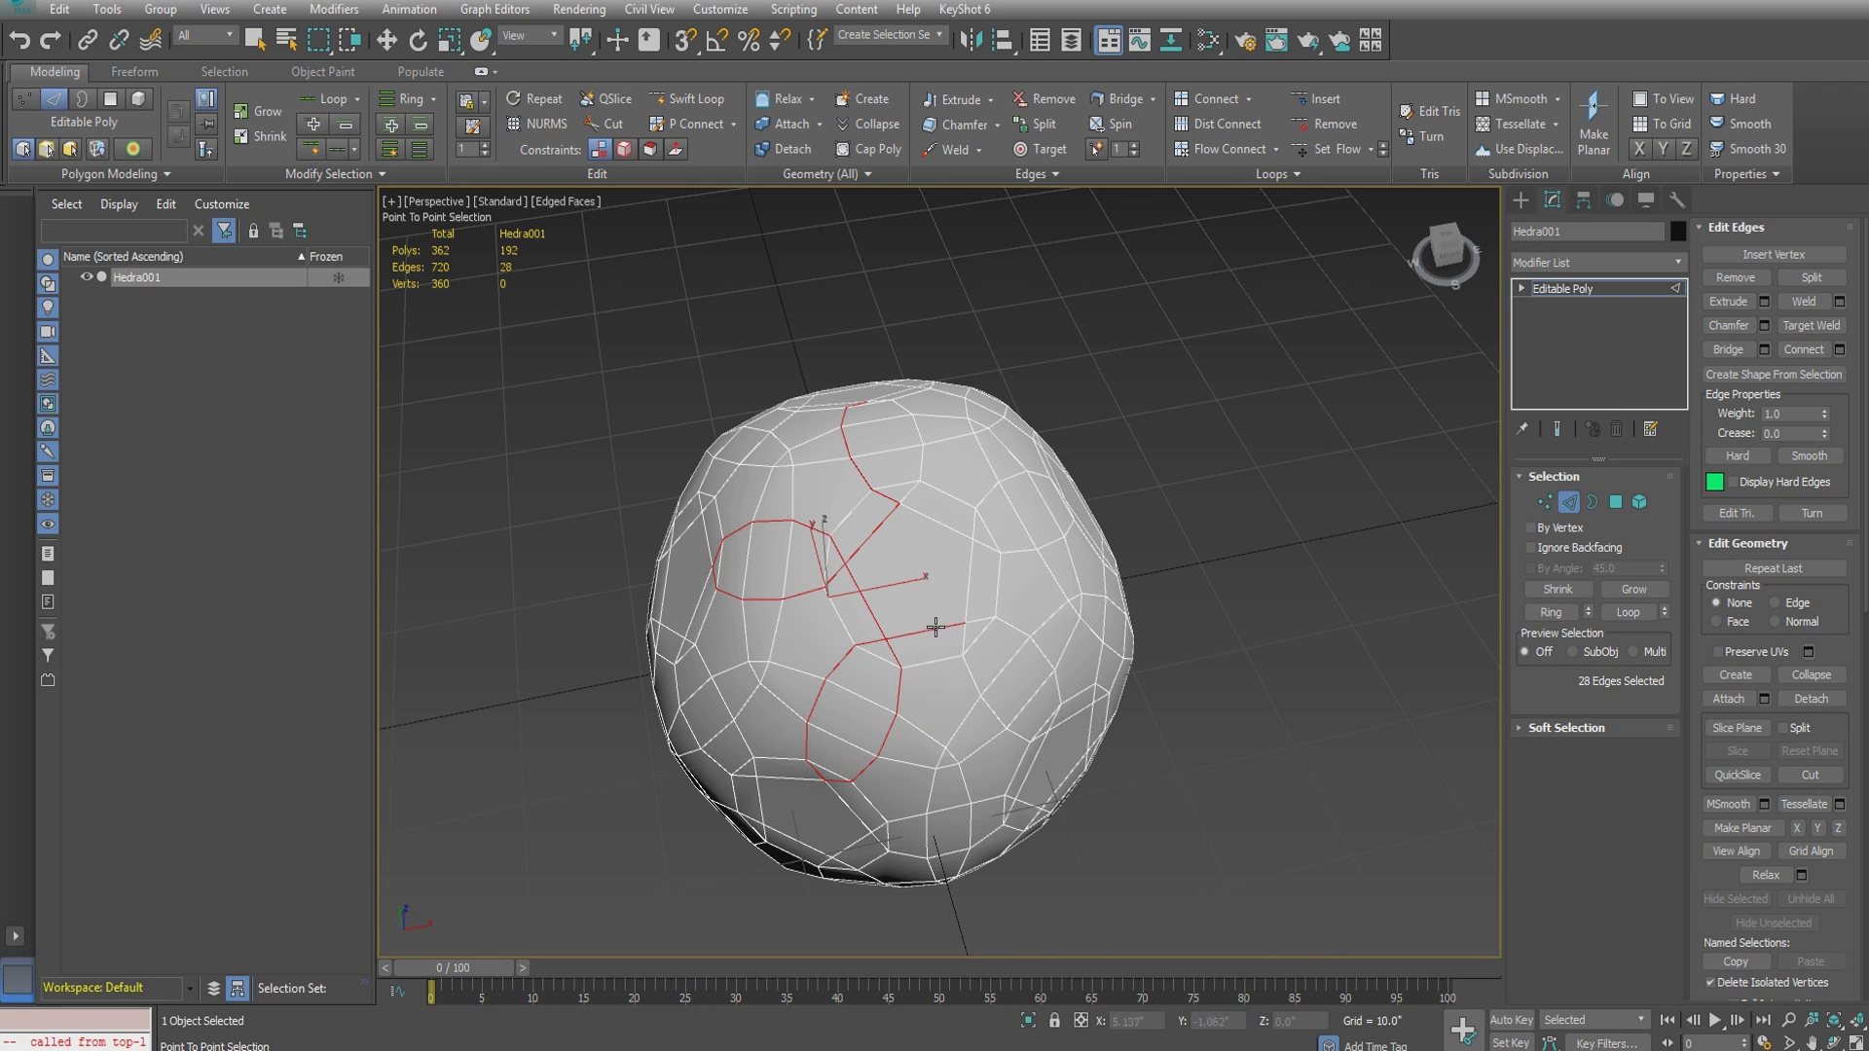
{"action": "left_click", "coordinate": [1040, 739]}
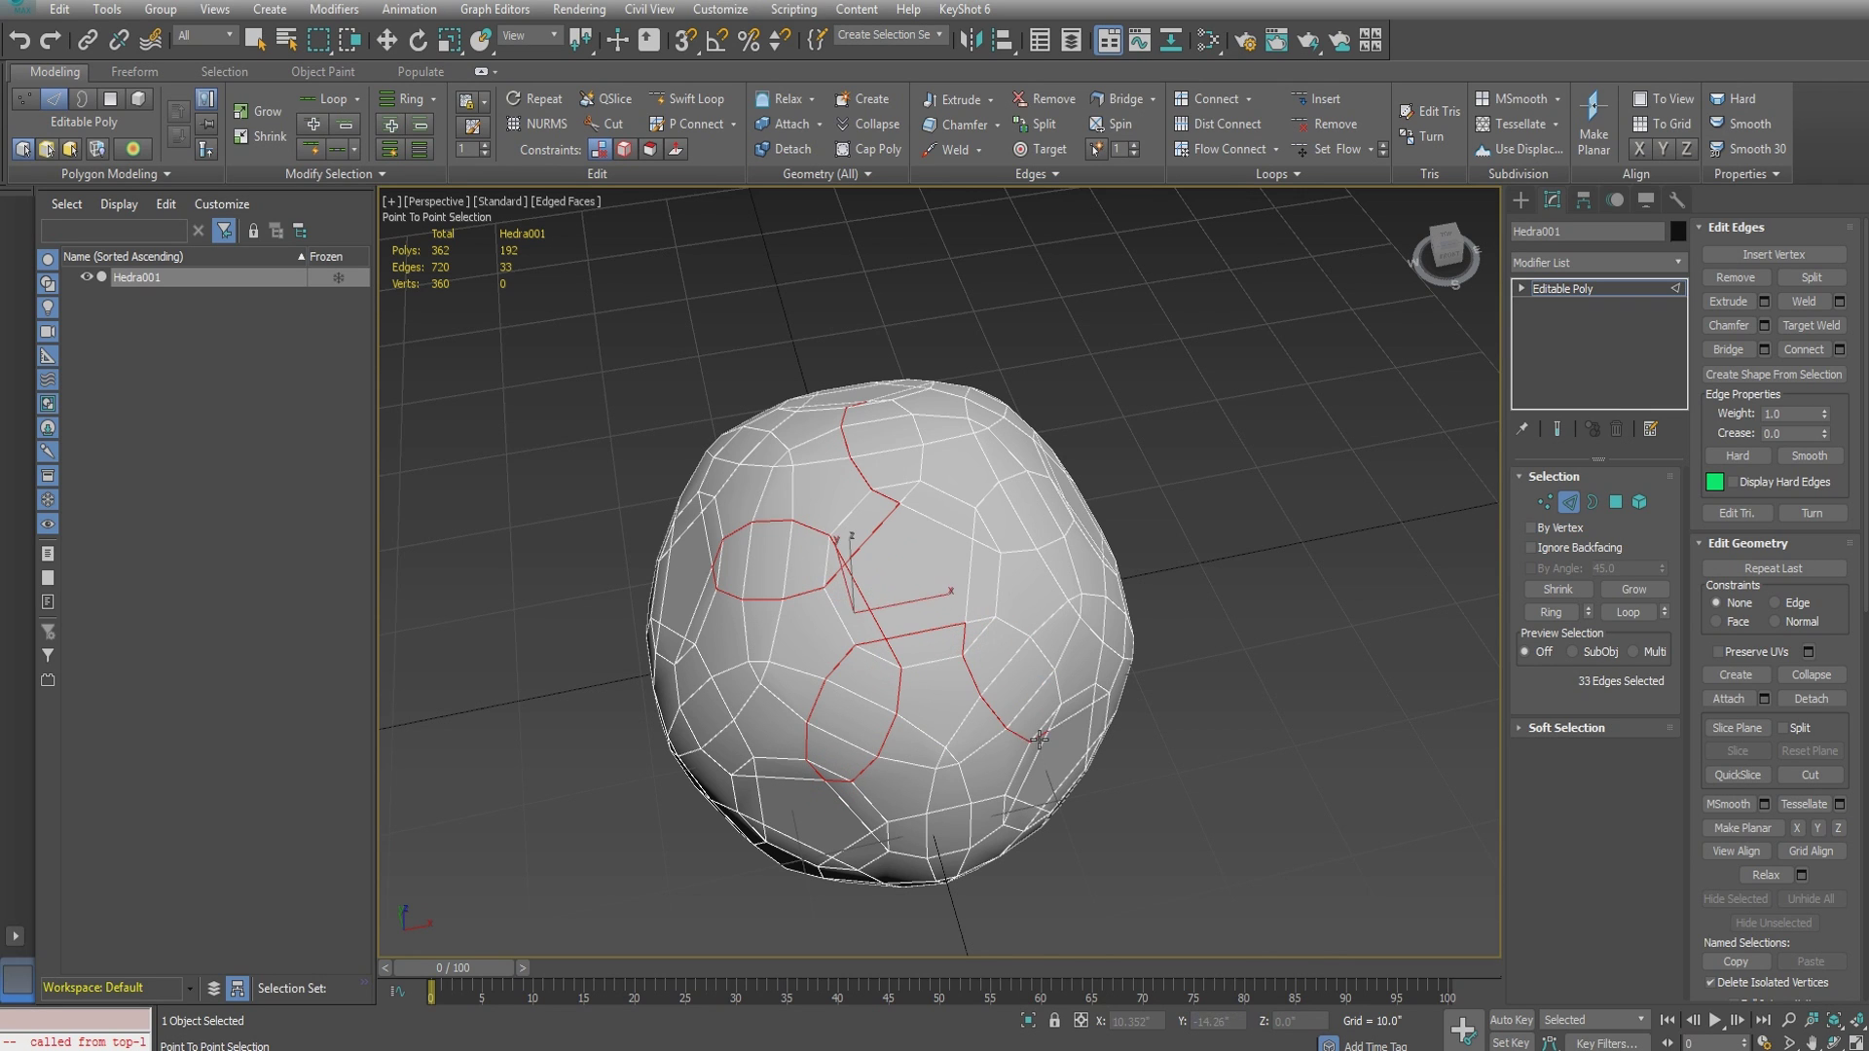
{"action": "left_click", "coordinate": [986, 617]}
{"action": "left_click", "coordinate": [972, 542]}
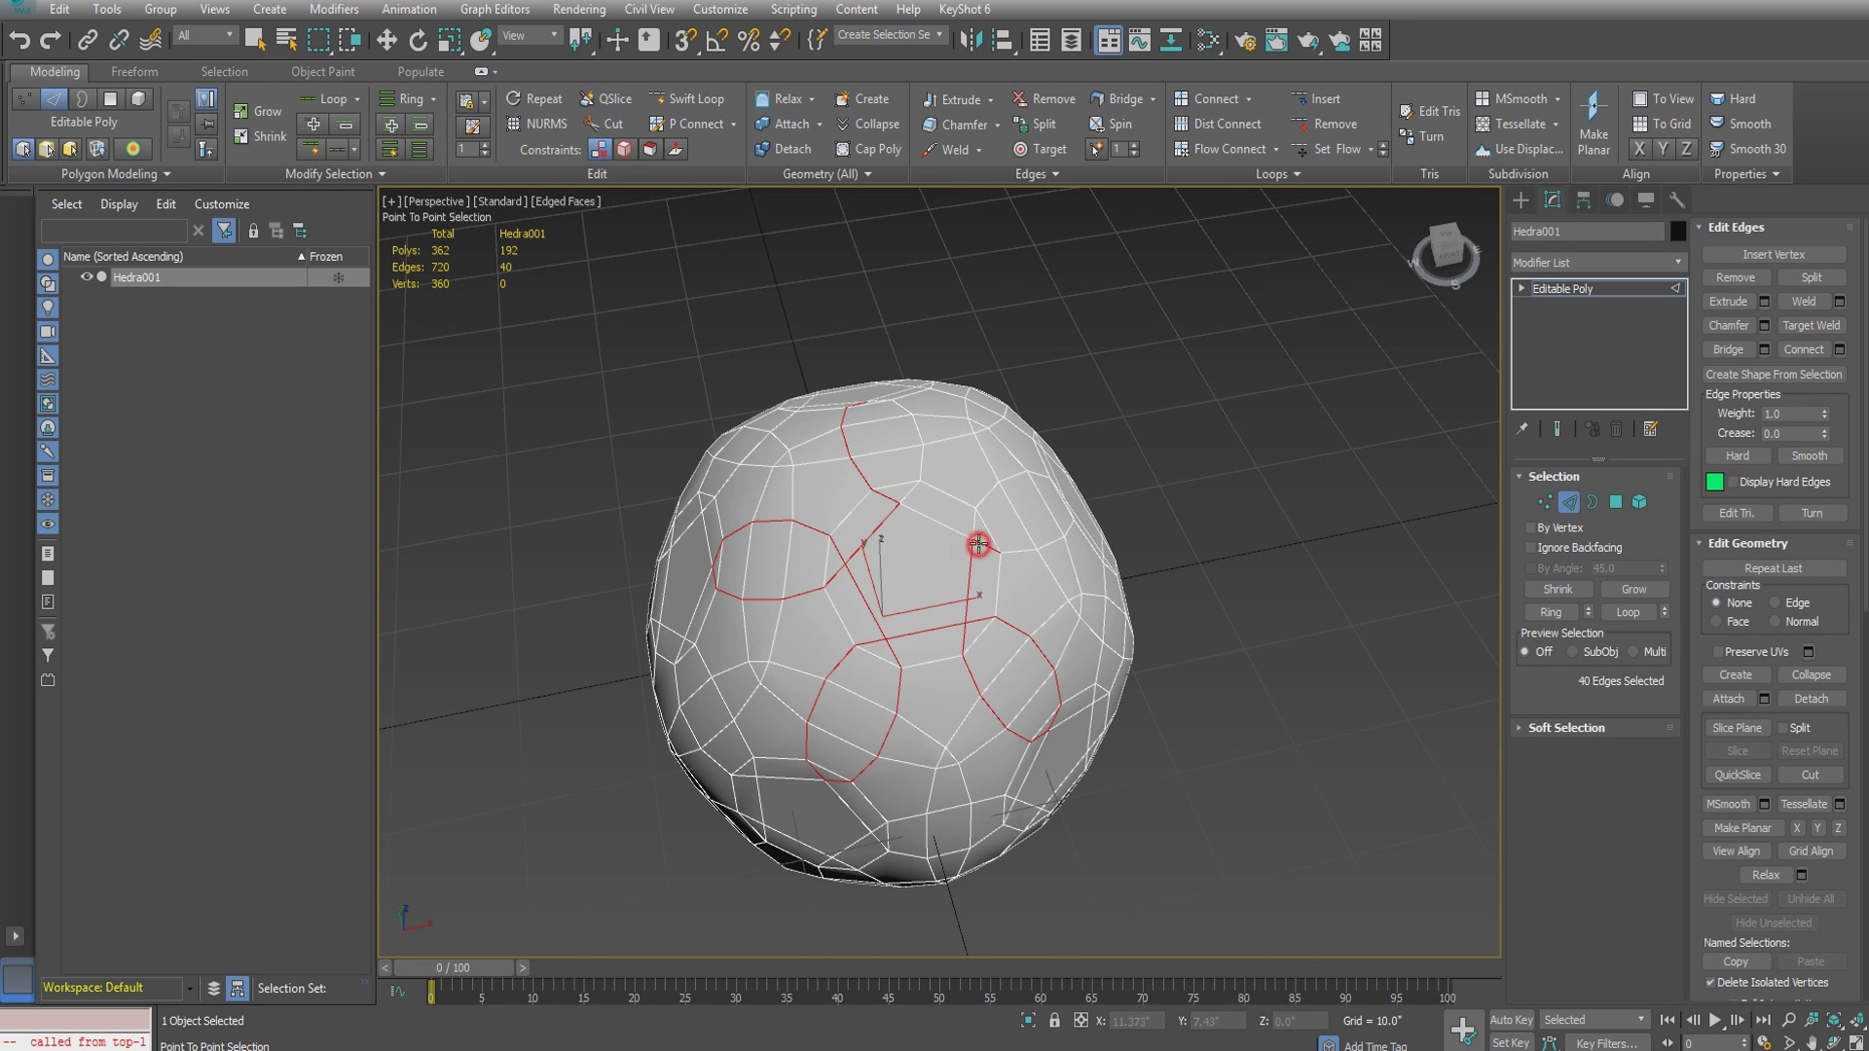
{"action": "left_click", "coordinate": [1073, 523]}
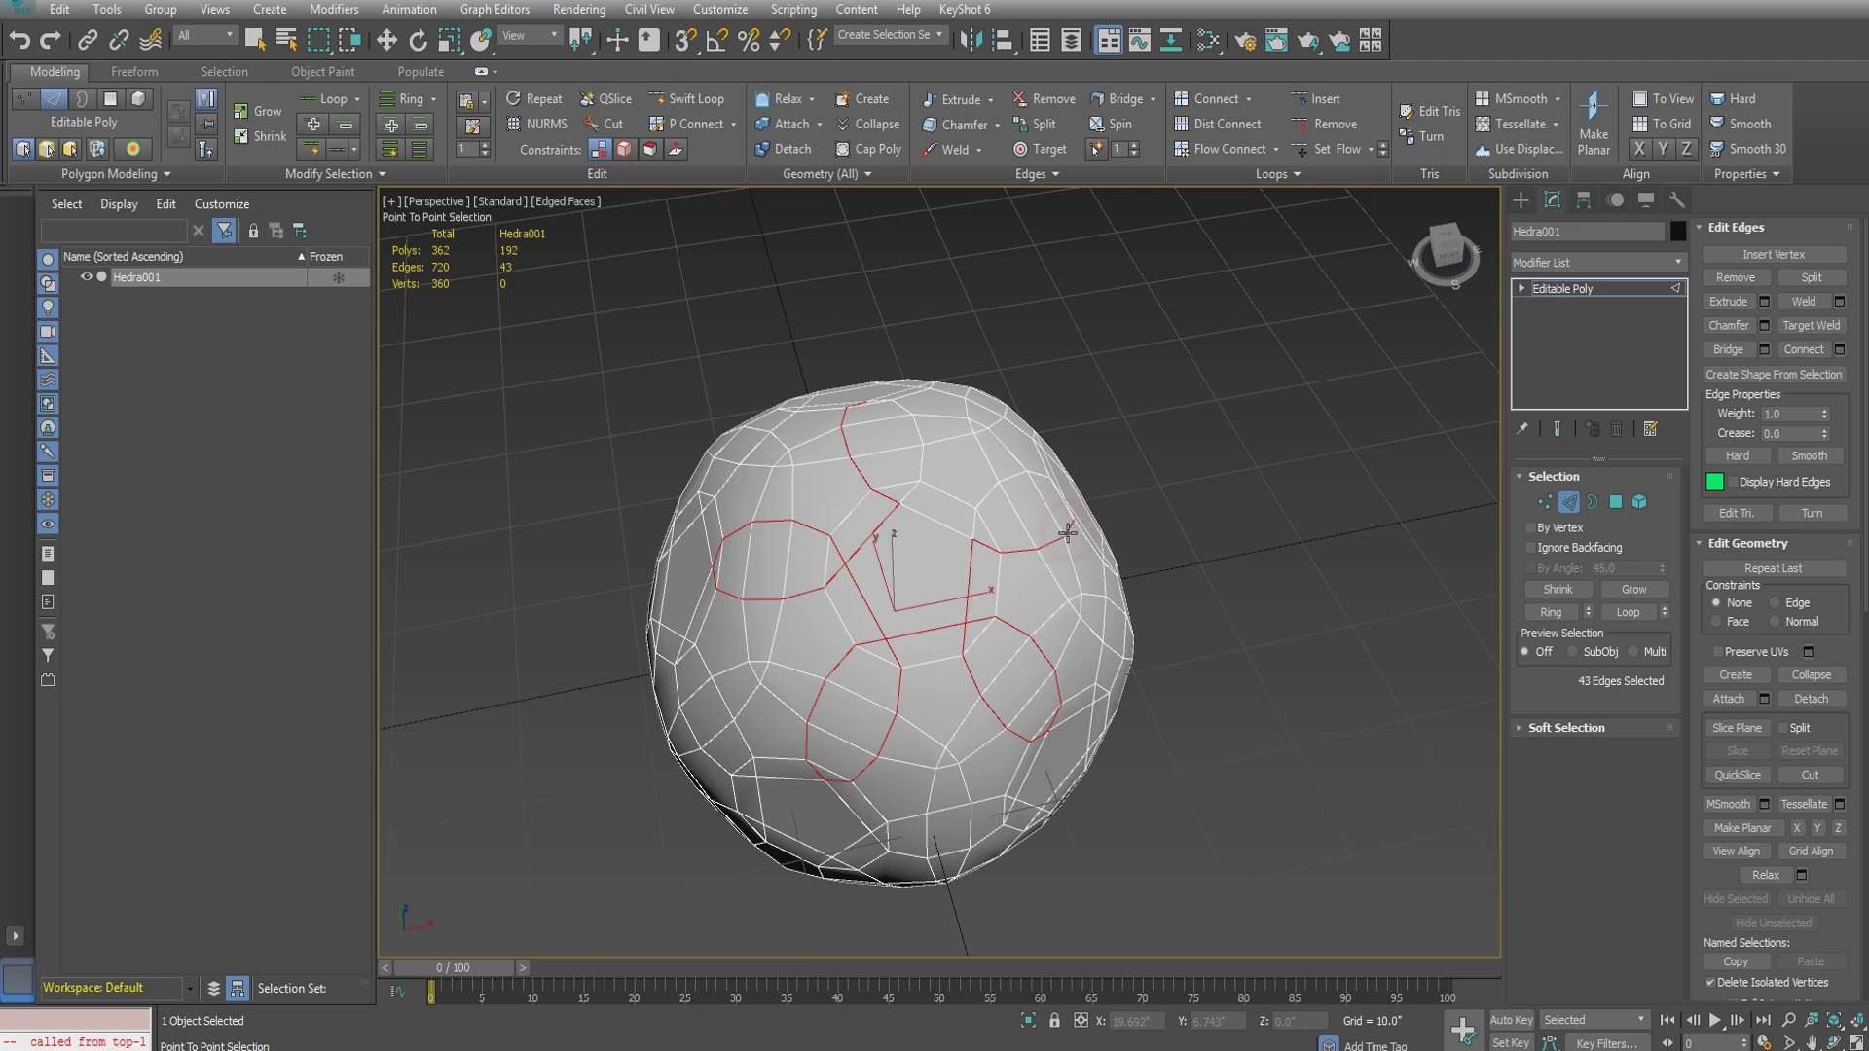
{"action": "key", "text": "r"}
- Extend the path along the upper ring and add the last connecting edge, totalling 55 edges
{"action": "middle_click_drag", "start_coordinate": [1046, 565], "coordinate": [1138, 702], "text": "alt"}
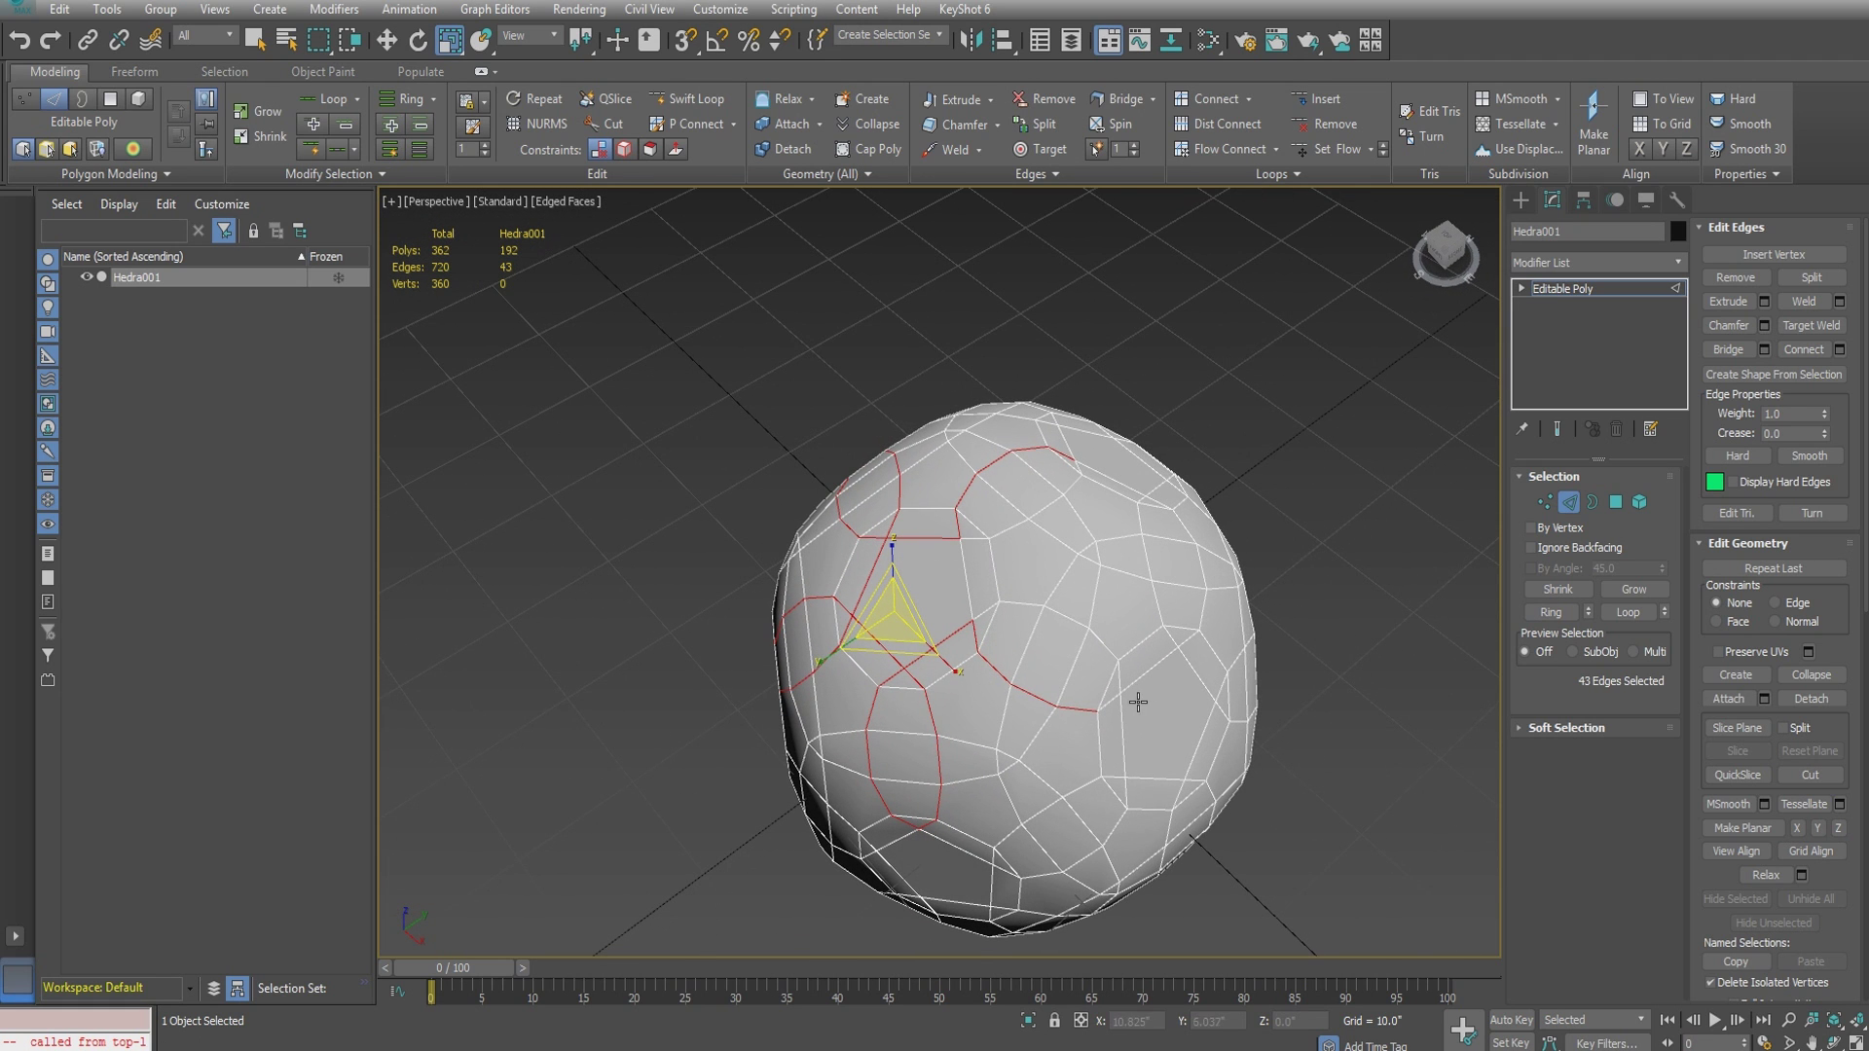
{"action": "key", "text": "q"}
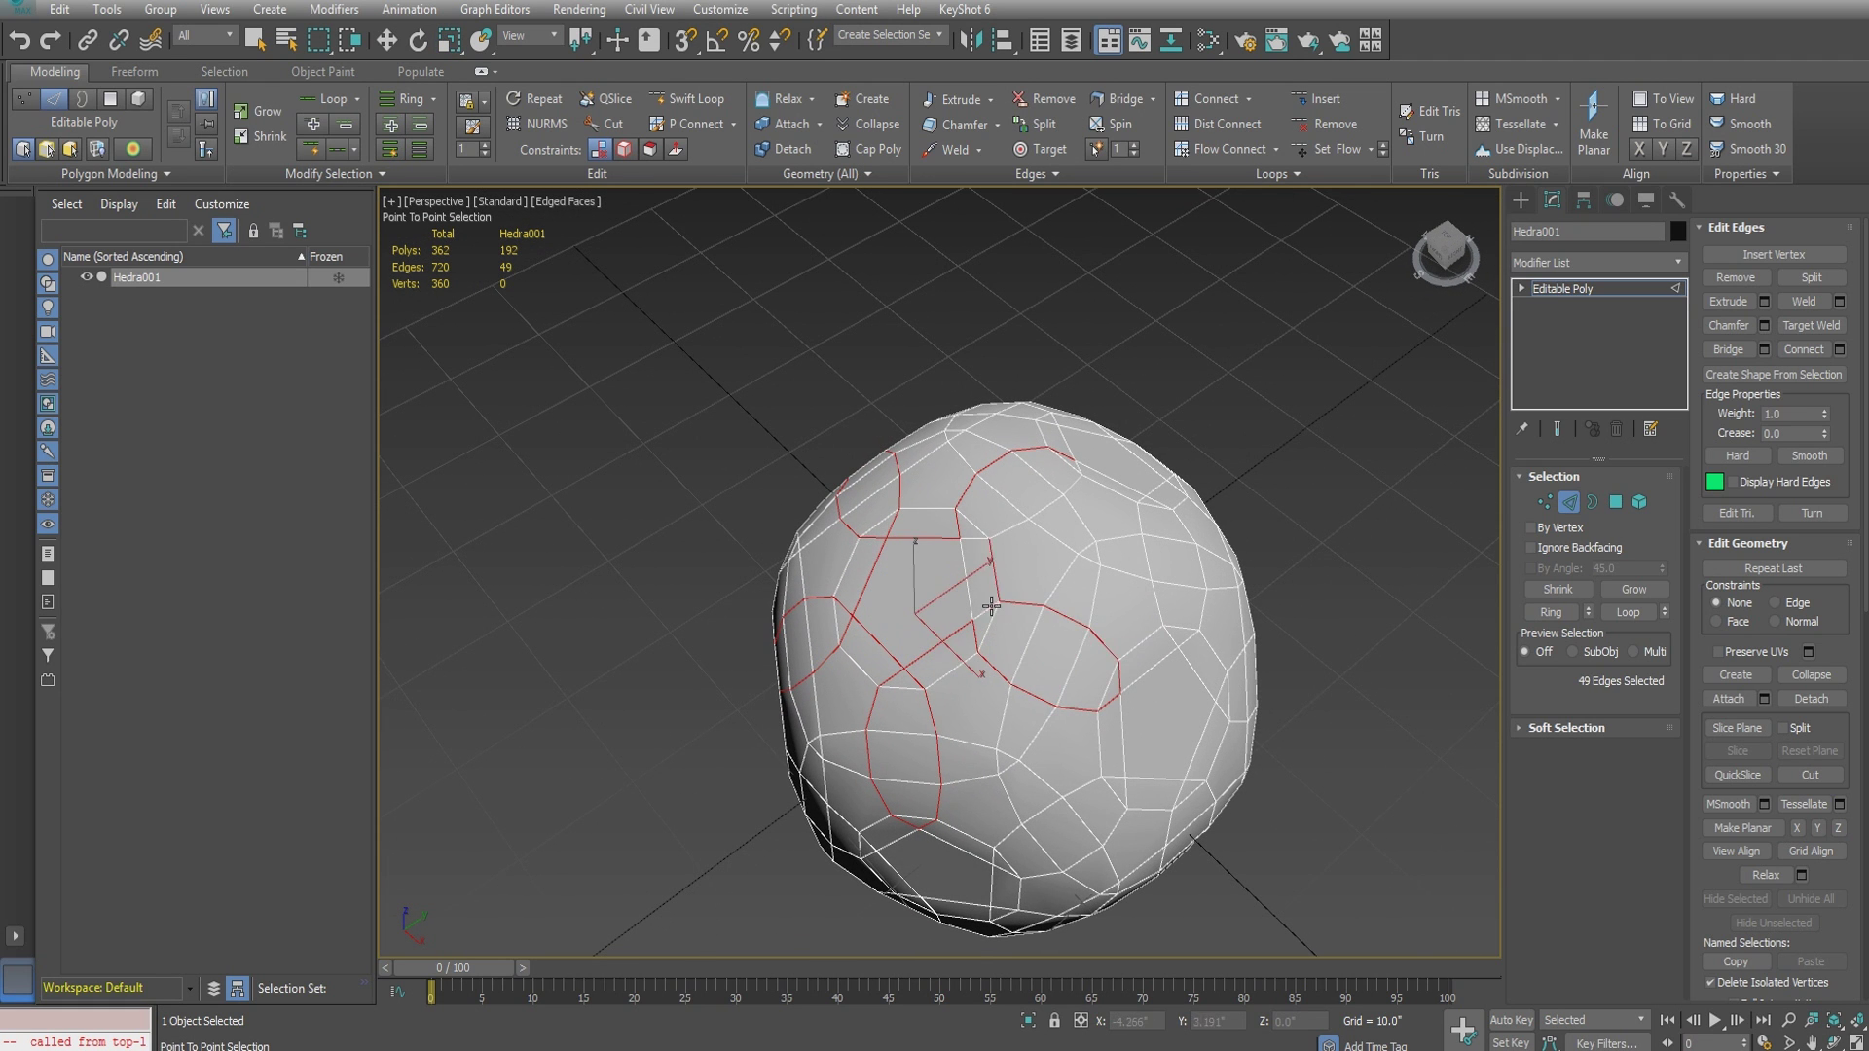
{"action": "left_click", "coordinate": [981, 612]}
{"action": "left_click", "coordinate": [972, 541]}
{"action": "left_click", "coordinate": [973, 542]}
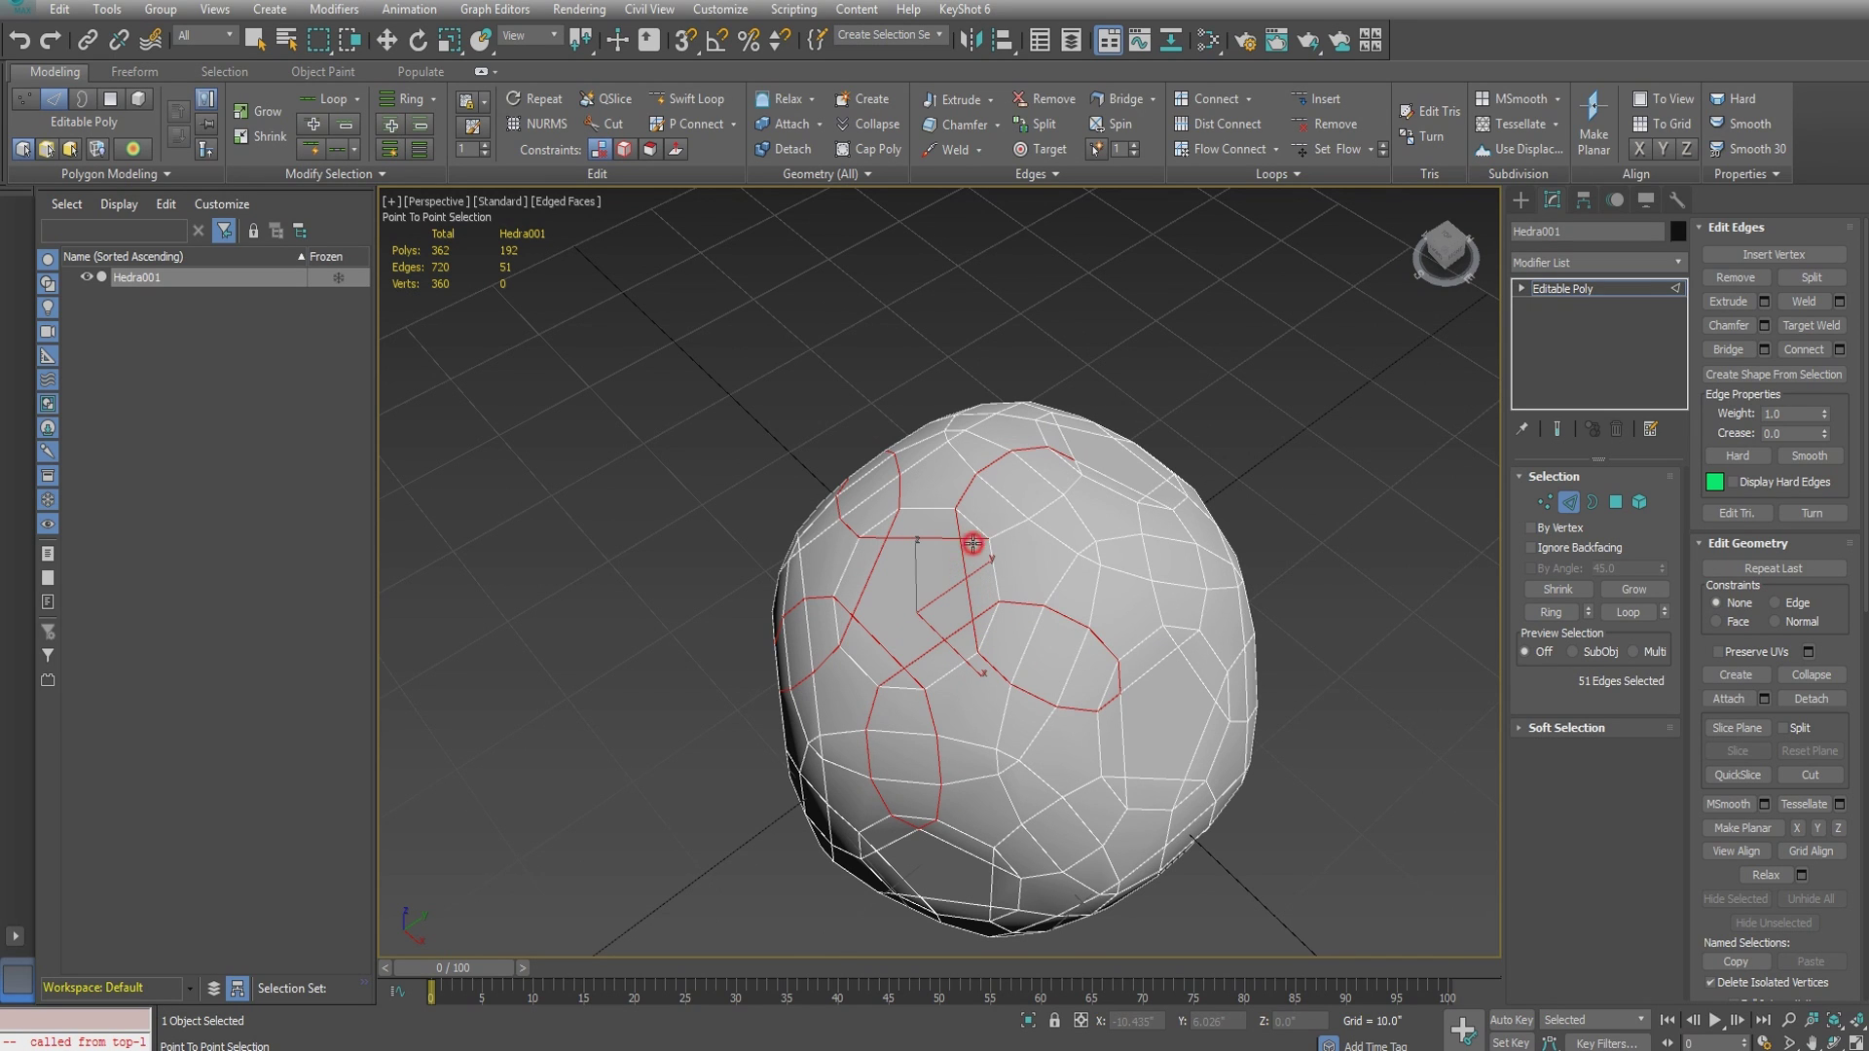
{"action": "left_click", "coordinate": [1076, 474]}
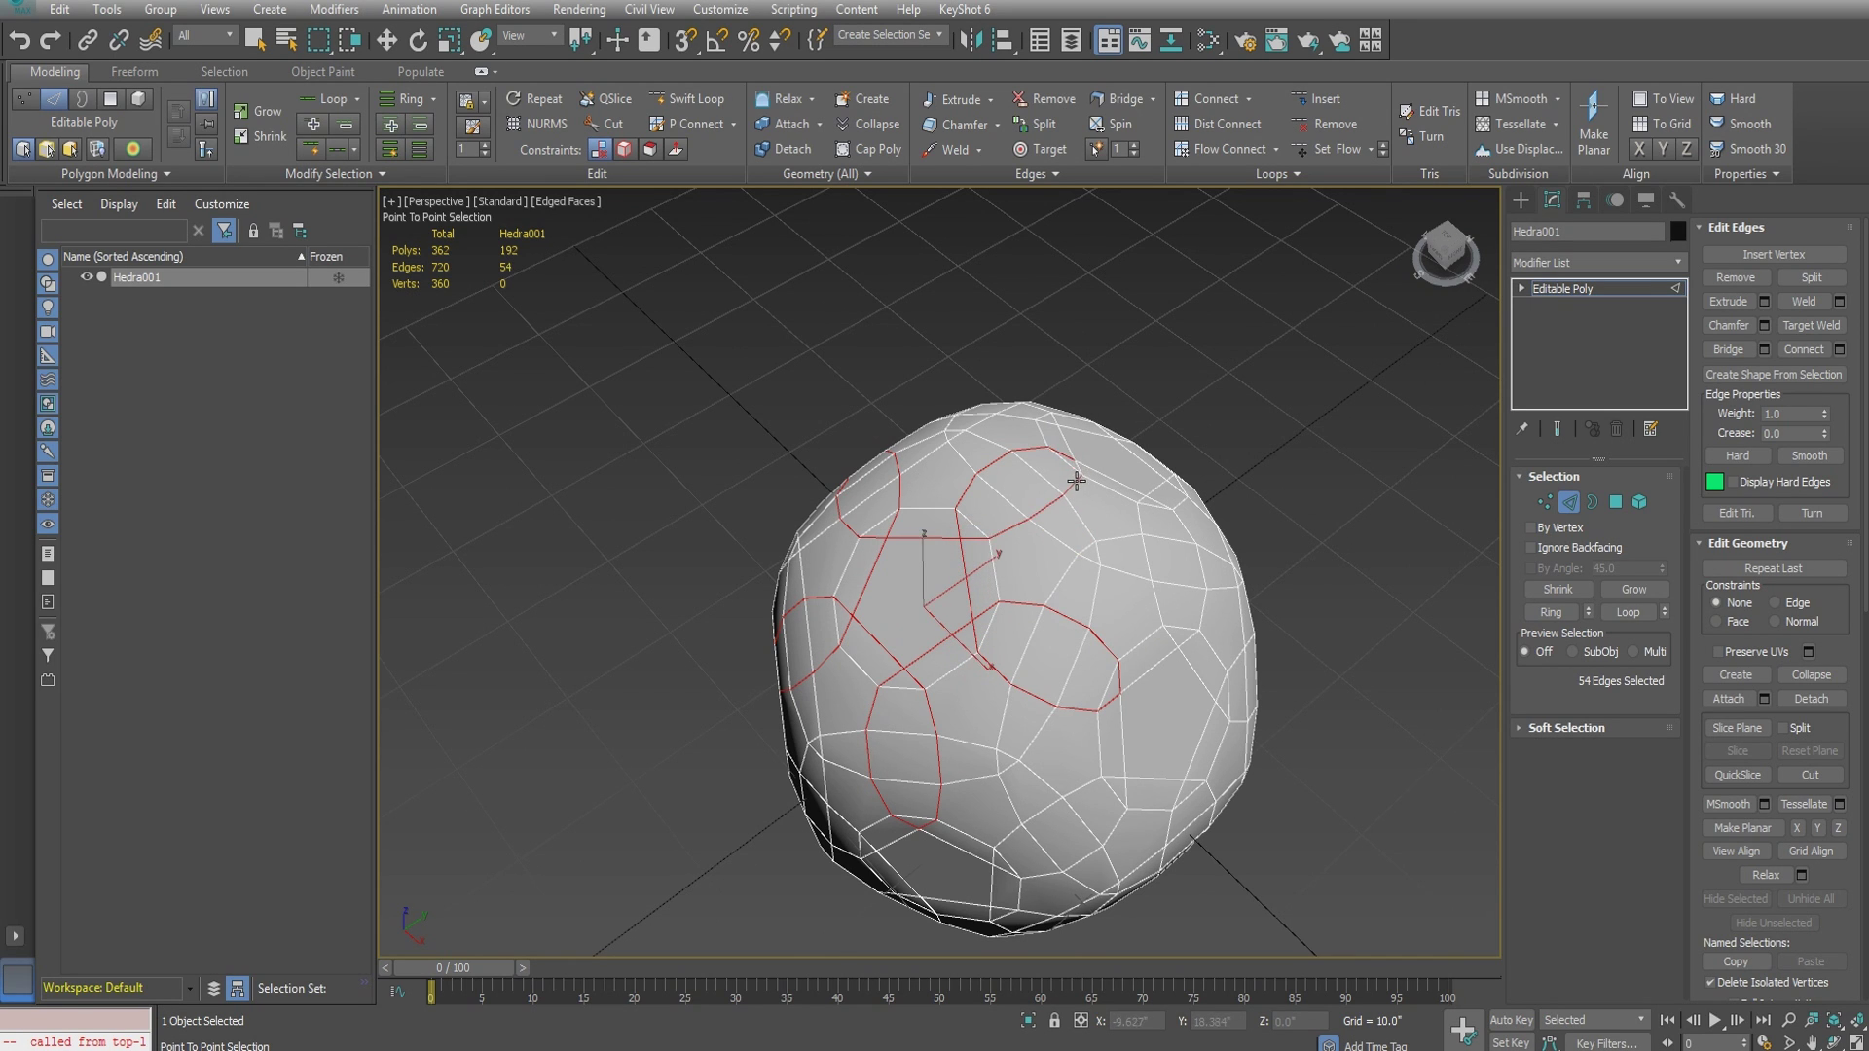
{"action": "key", "text": "r"}
{"action": "middle_click_drag", "start_coordinate": [1078, 487], "coordinate": [1028, 530], "text": "alt"}
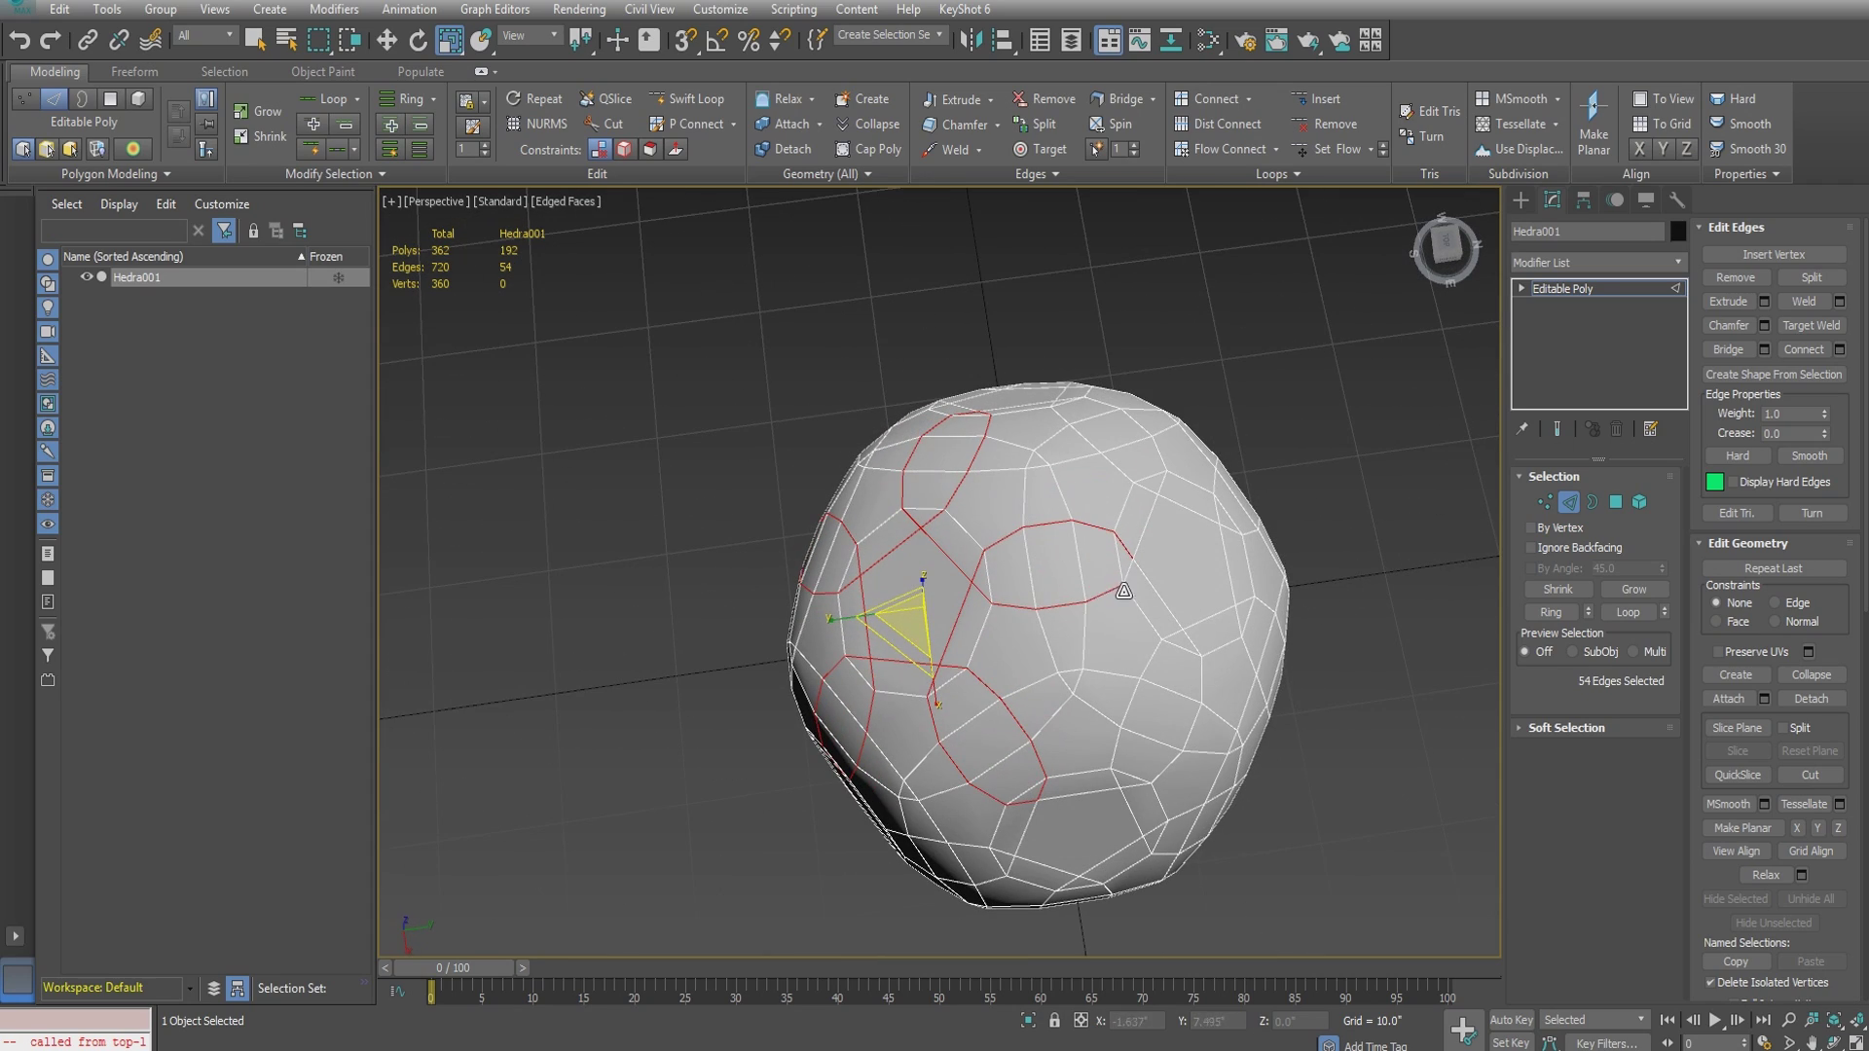
{"action": "left_click", "coordinate": [1129, 579]}
{"action": "middle_click_drag", "start_coordinate": [1129, 582], "coordinate": [1150, 617], "text": "alt"}
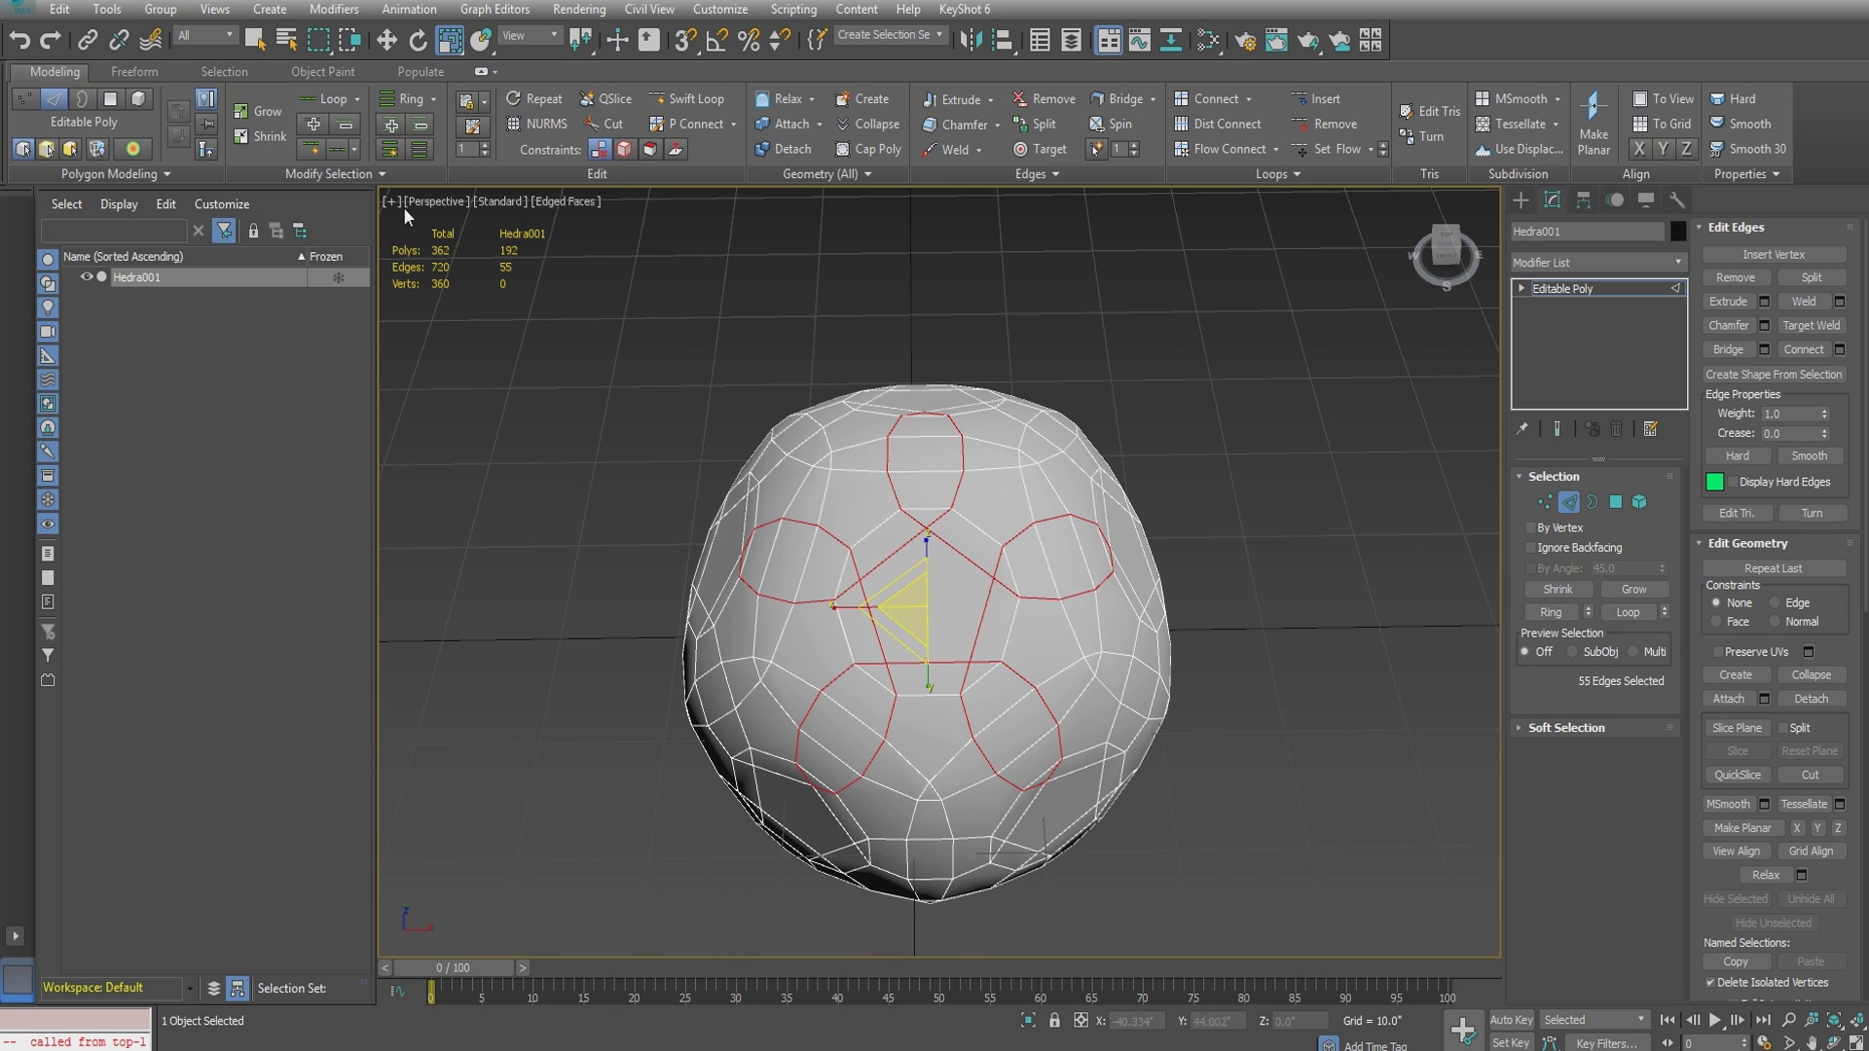
- Grow the traced edges with Similar to all 360 ring edges across the sphere
{"action": "left_click", "coordinate": [355, 179]}
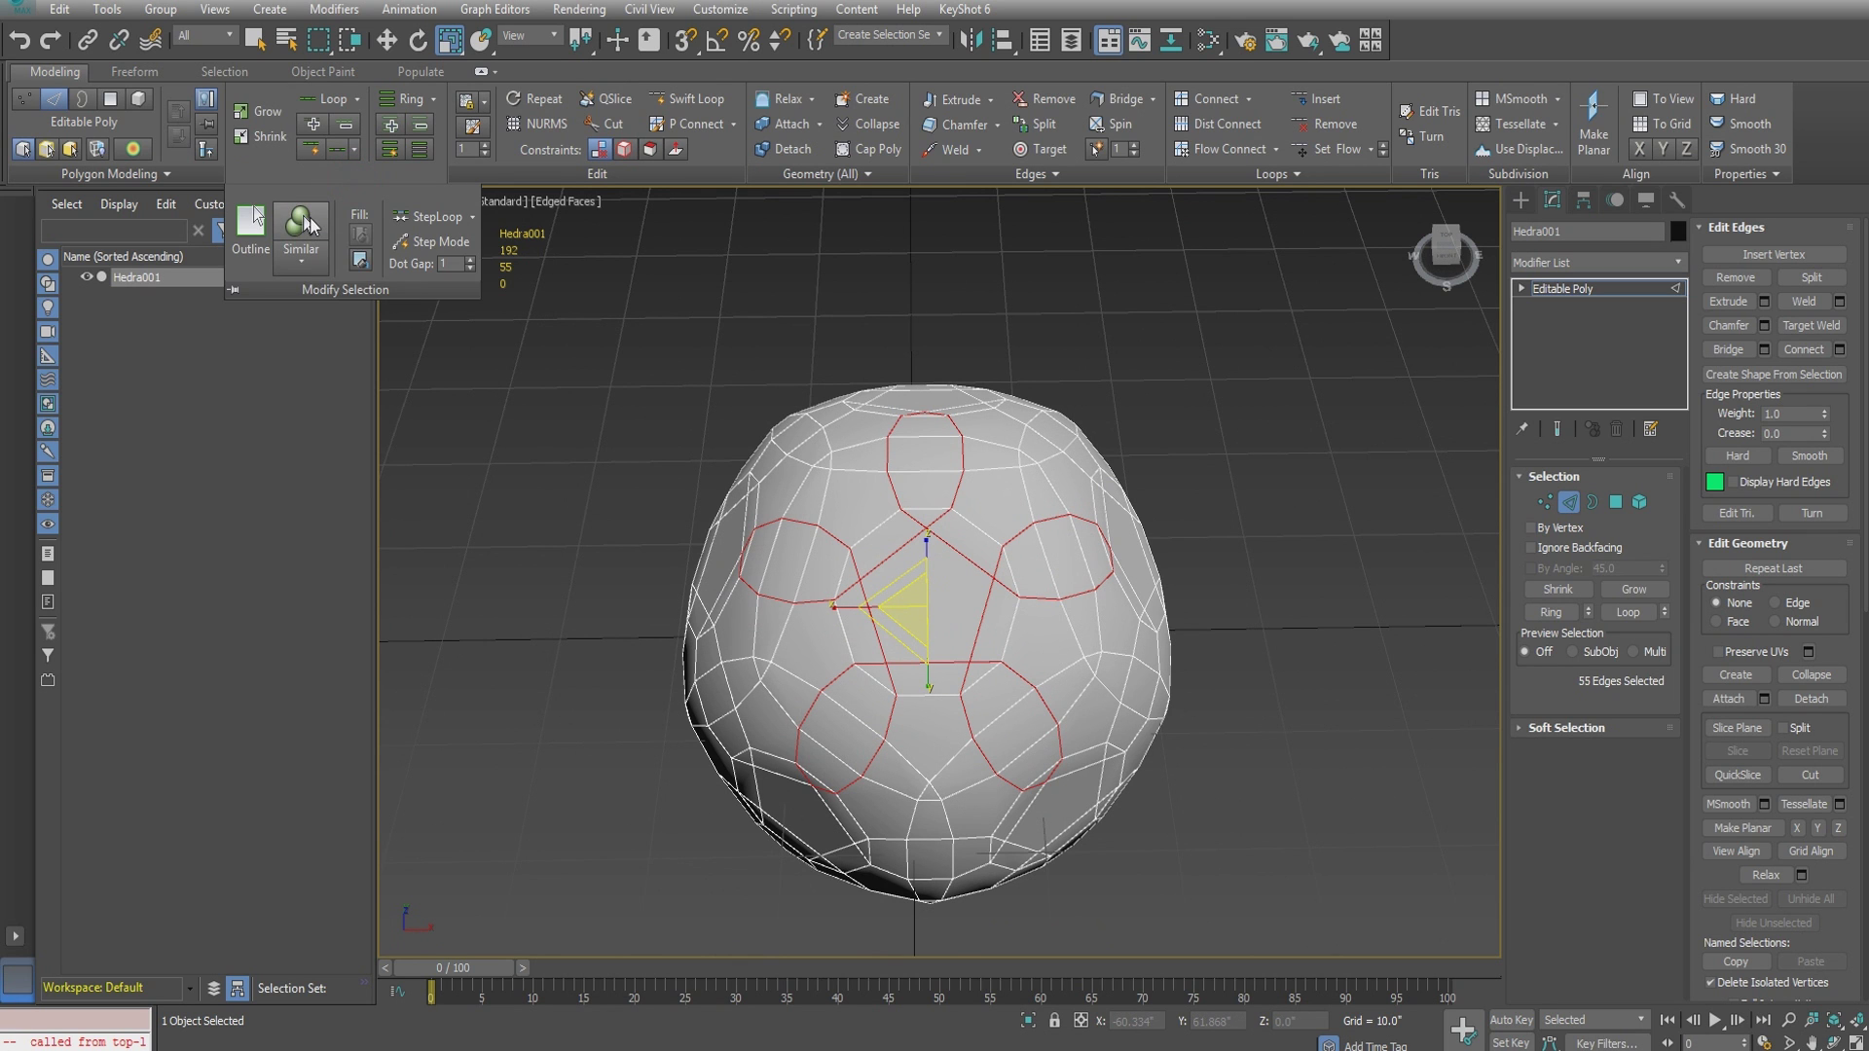
{"action": "left_click", "coordinate": [307, 224]}
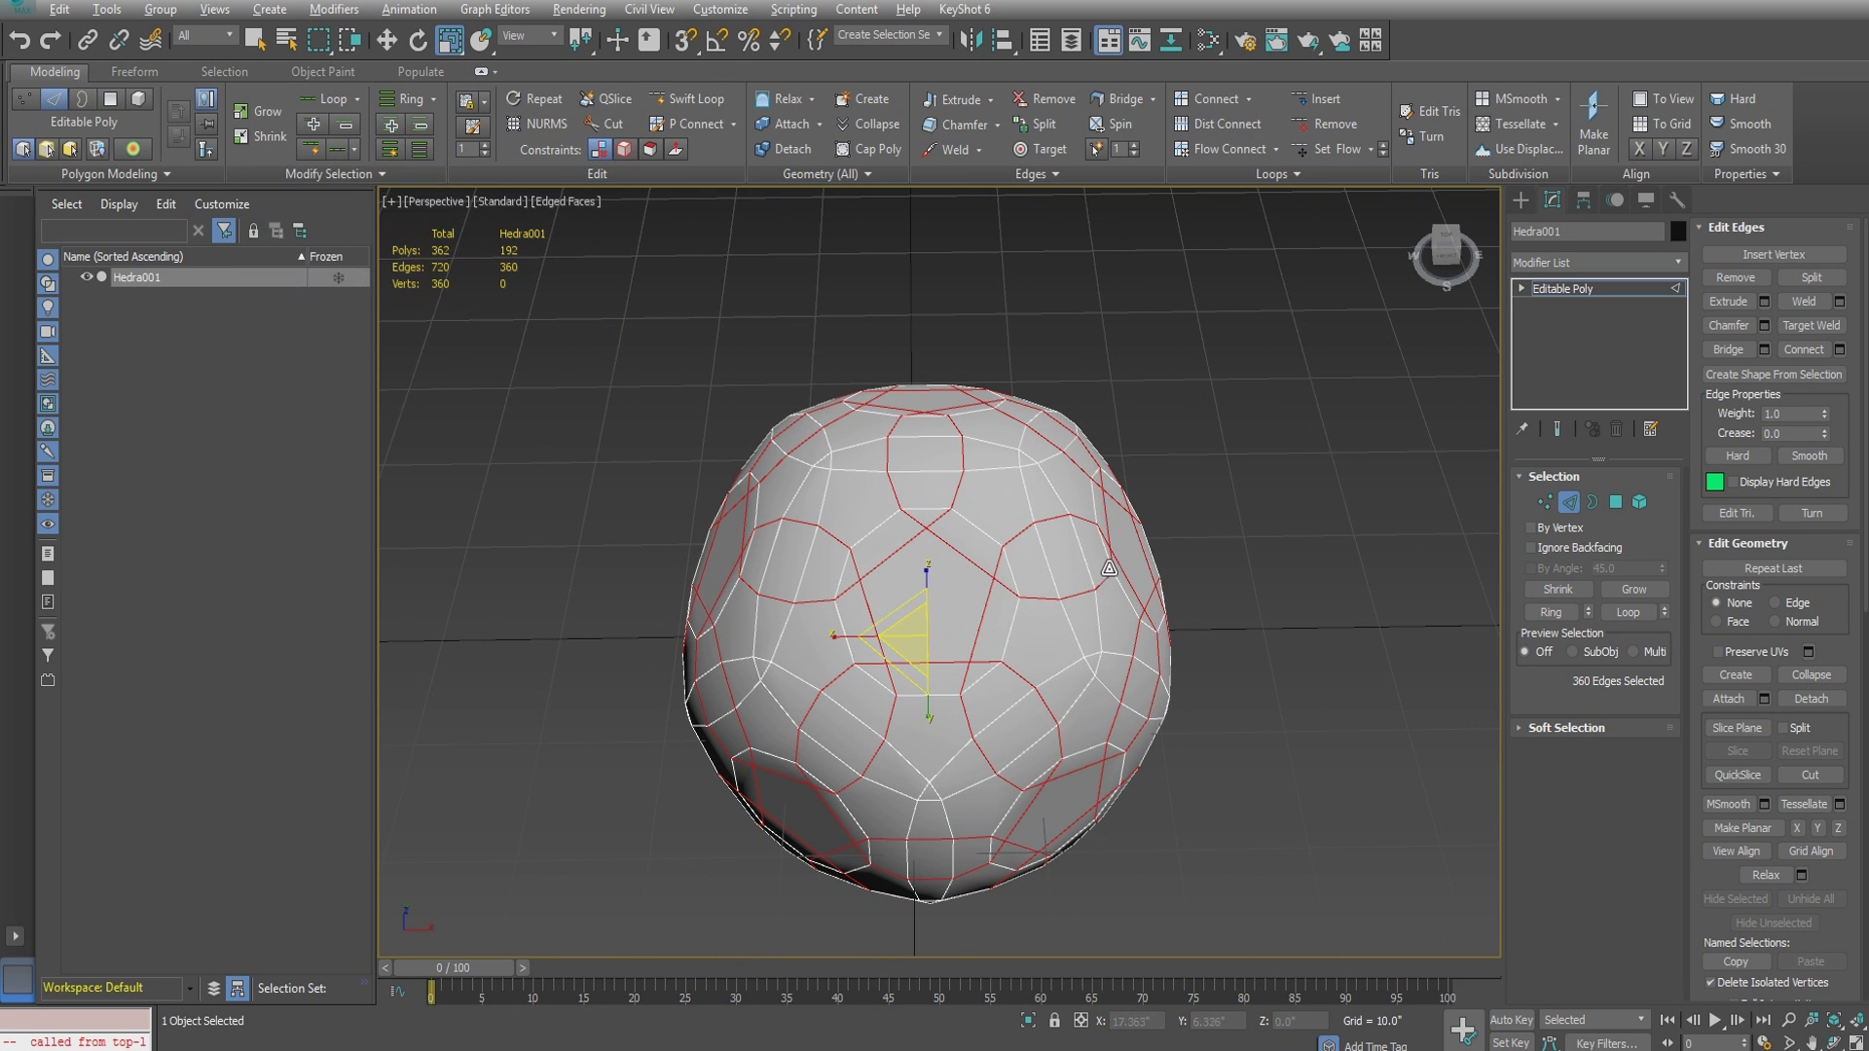
{"action": "middle_click_drag", "start_coordinate": [1108, 584], "coordinate": [1258, 547], "text": "alt"}
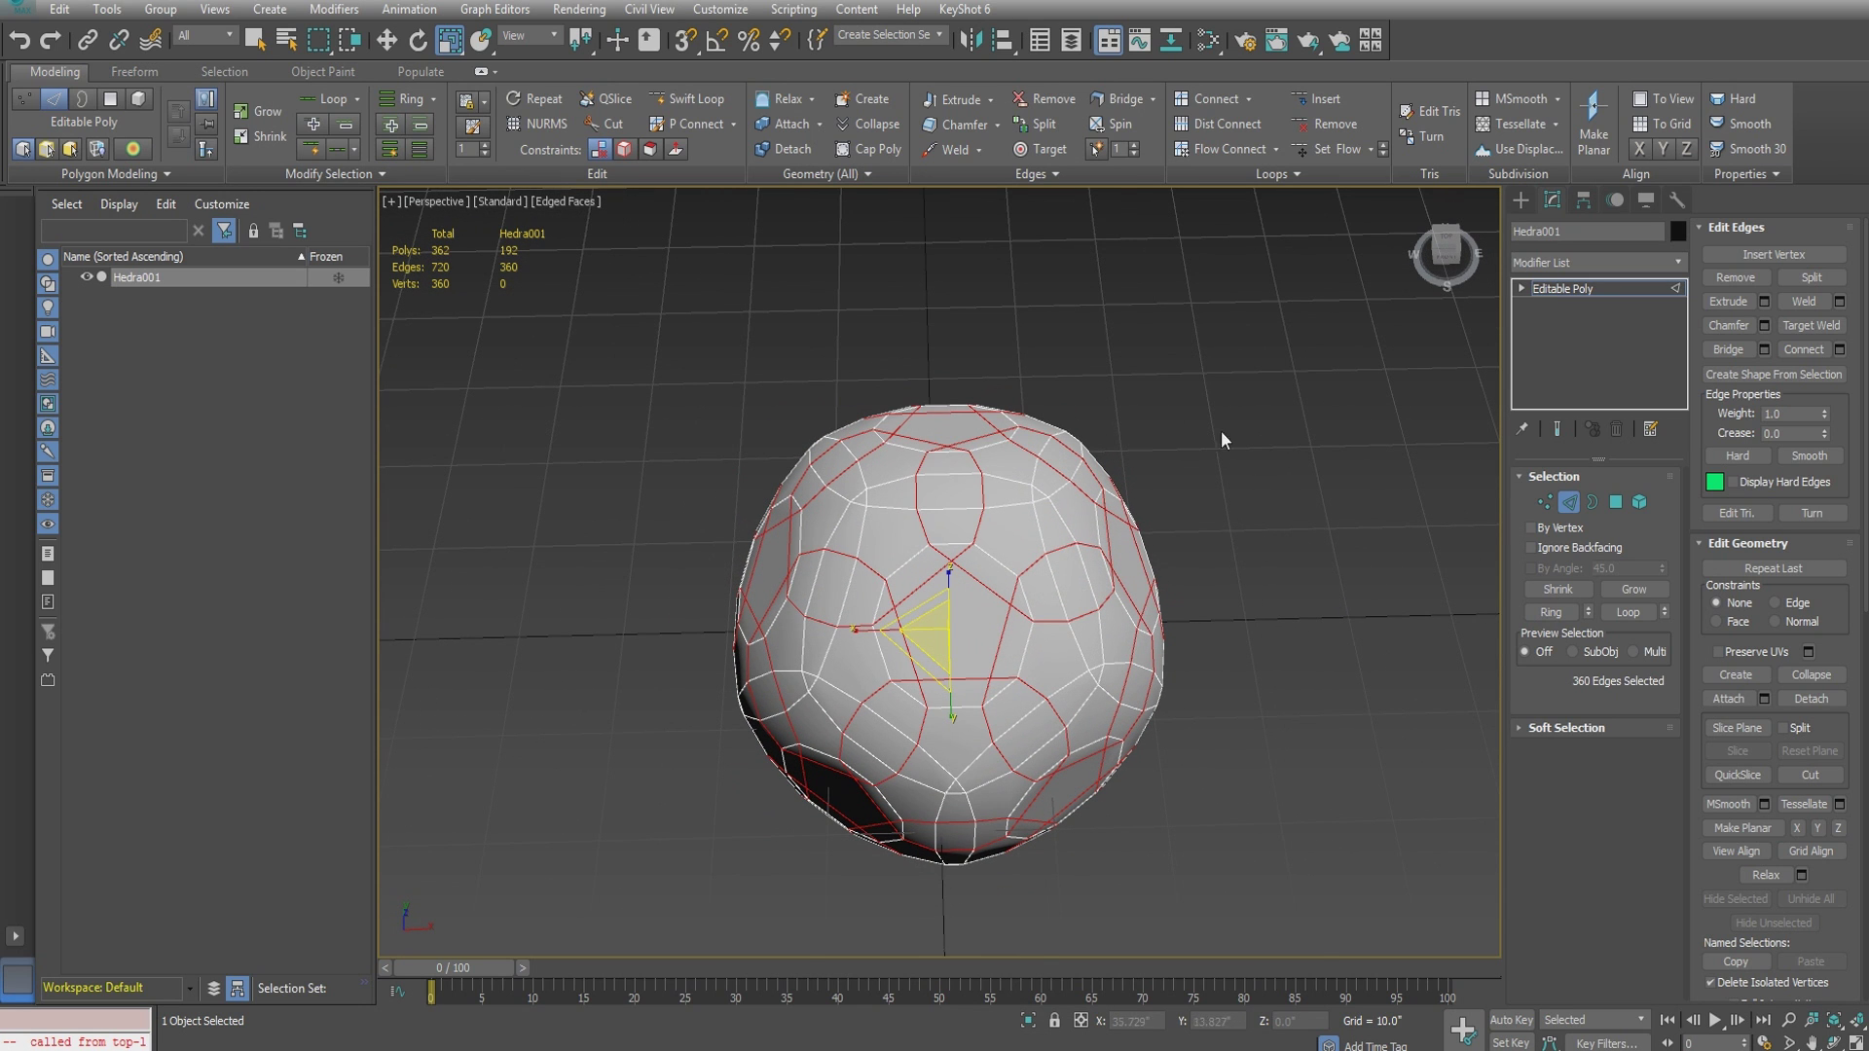
- Quad-chamfer the 360 edges by 1.0 with Open Chamfer and Invert Open enabled
{"action": "left_click", "coordinate": [963, 132]}
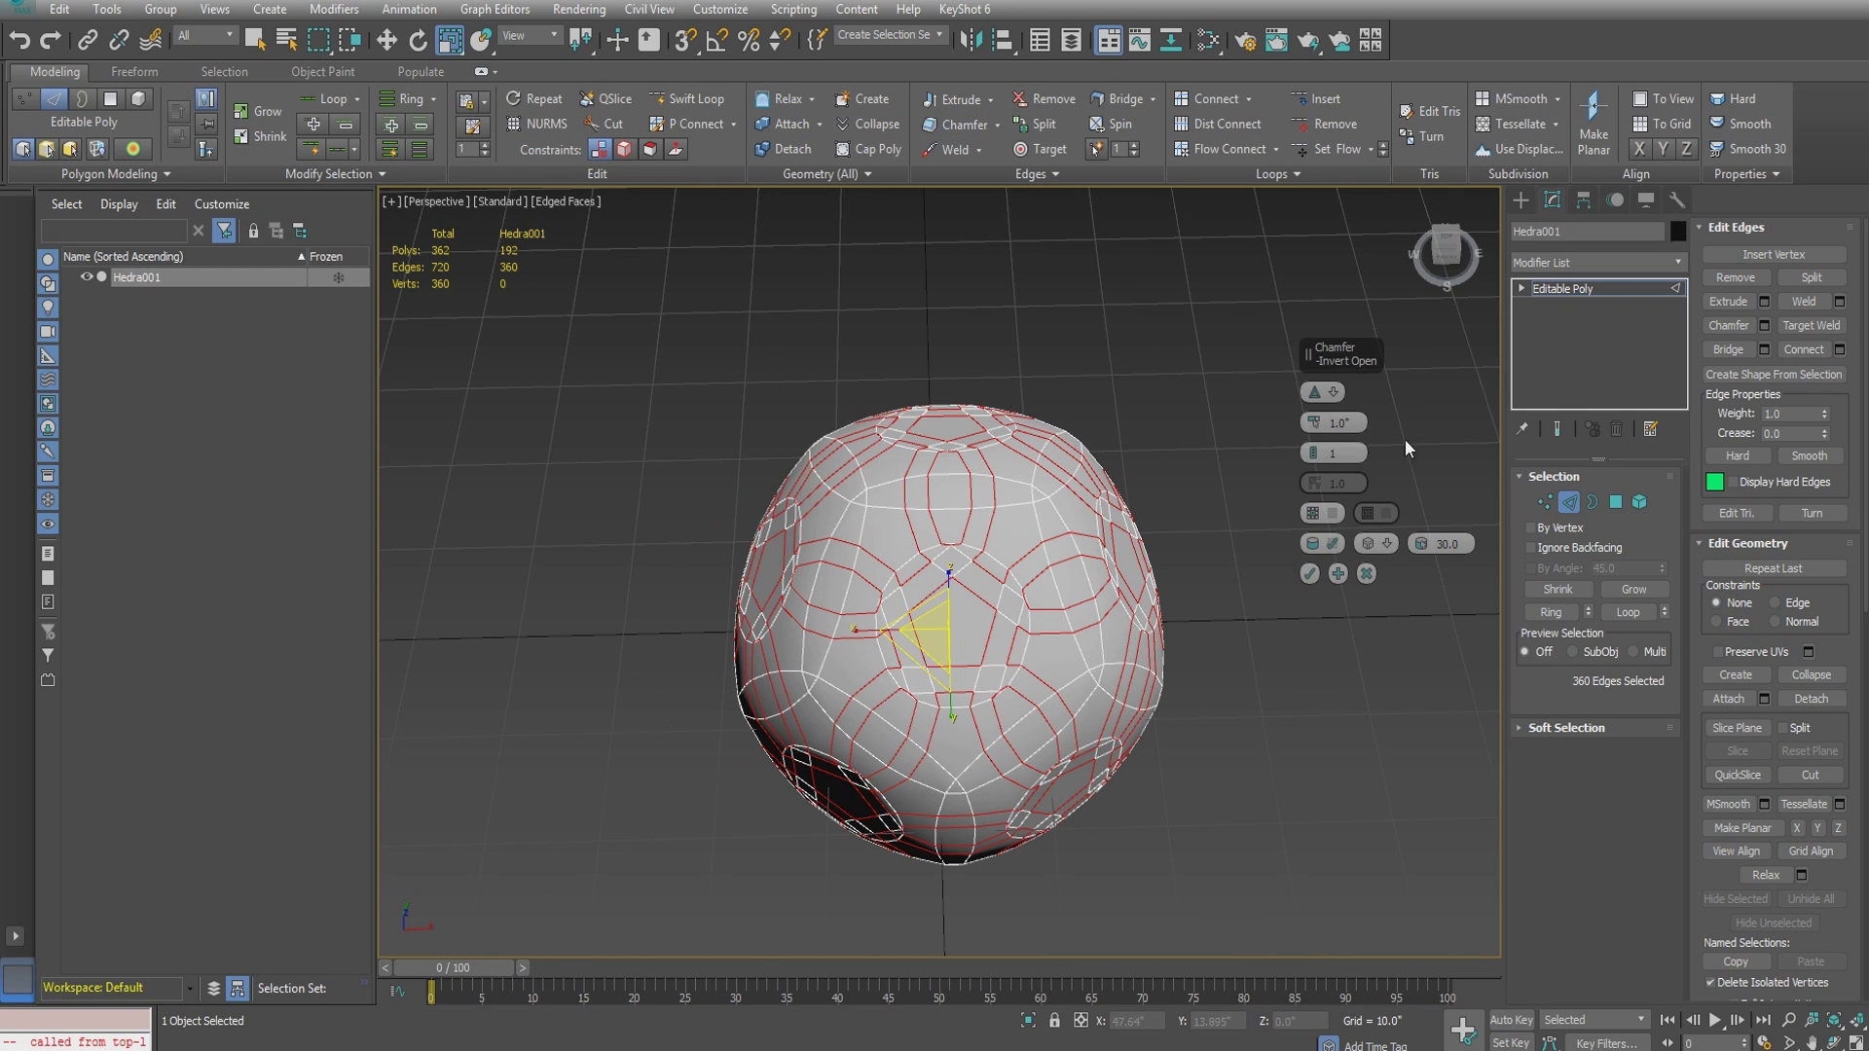
{"action": "left_click_drag", "start_coordinate": [1334, 351], "coordinate": [1289, 407]}
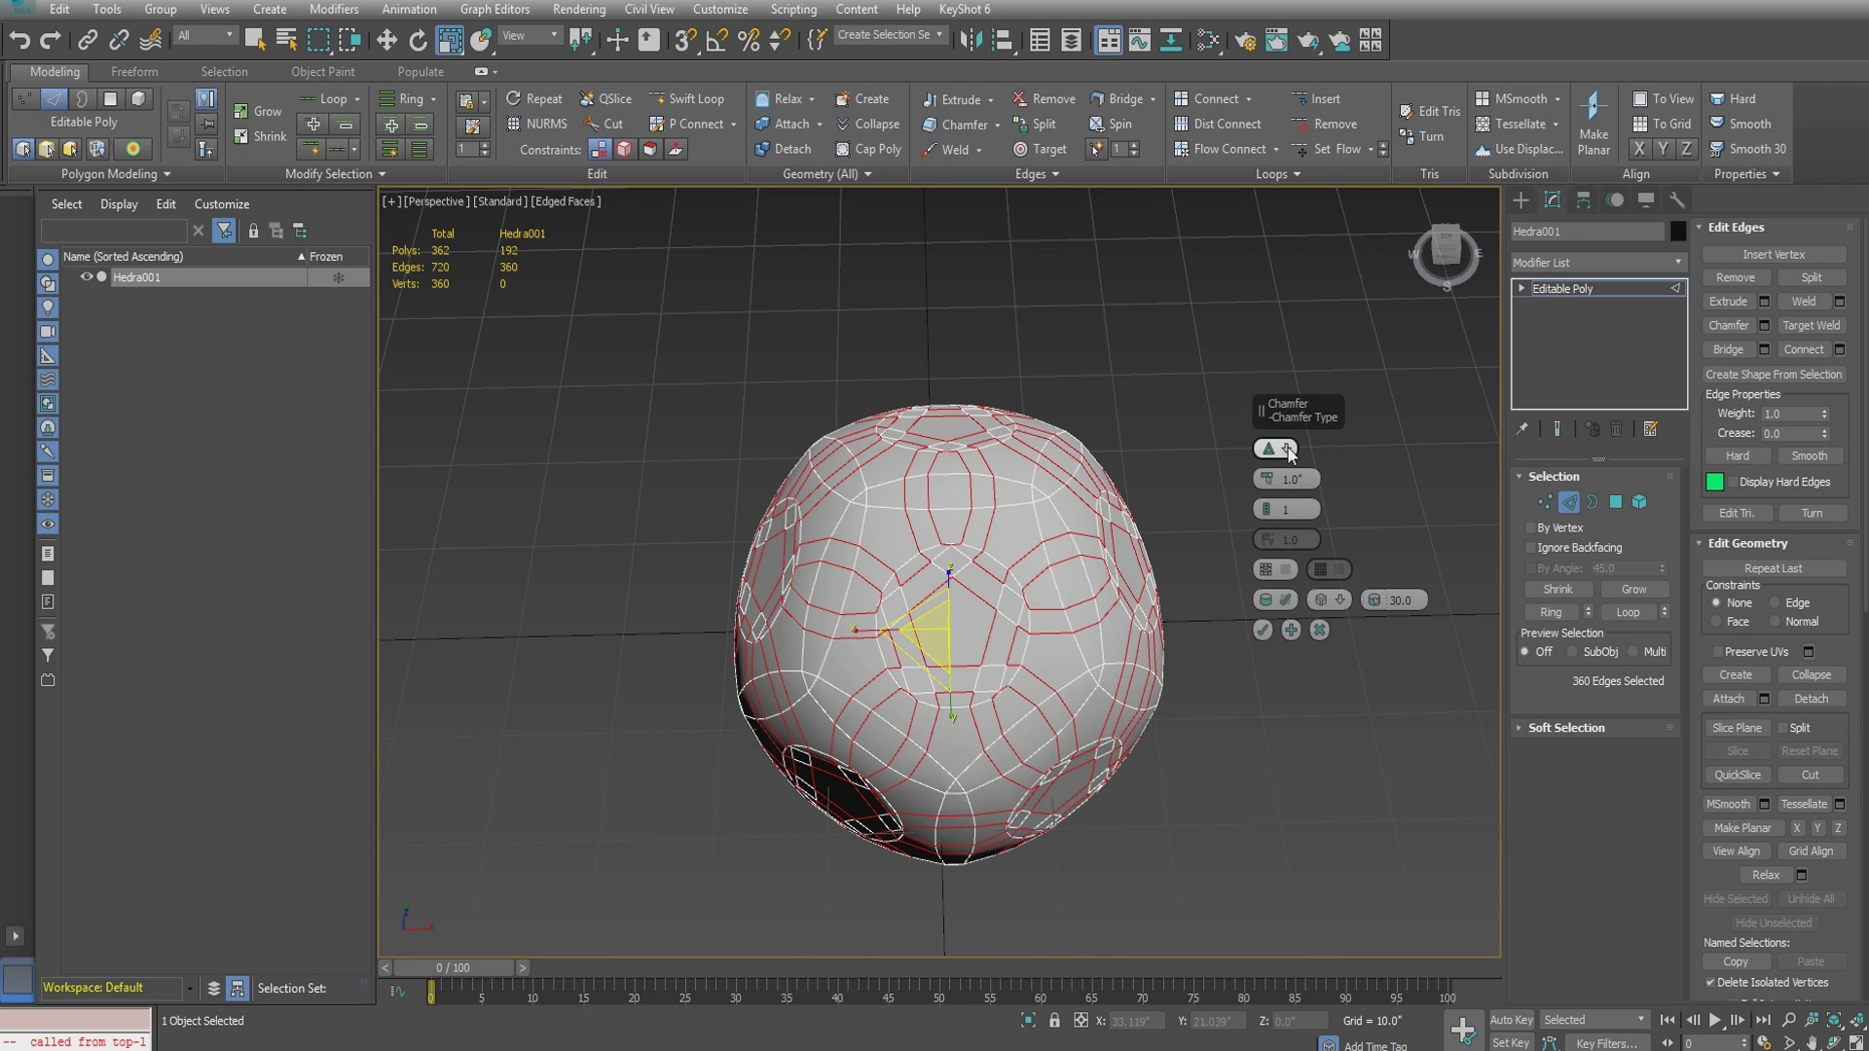
{"action": "left_click", "coordinate": [1288, 450]}
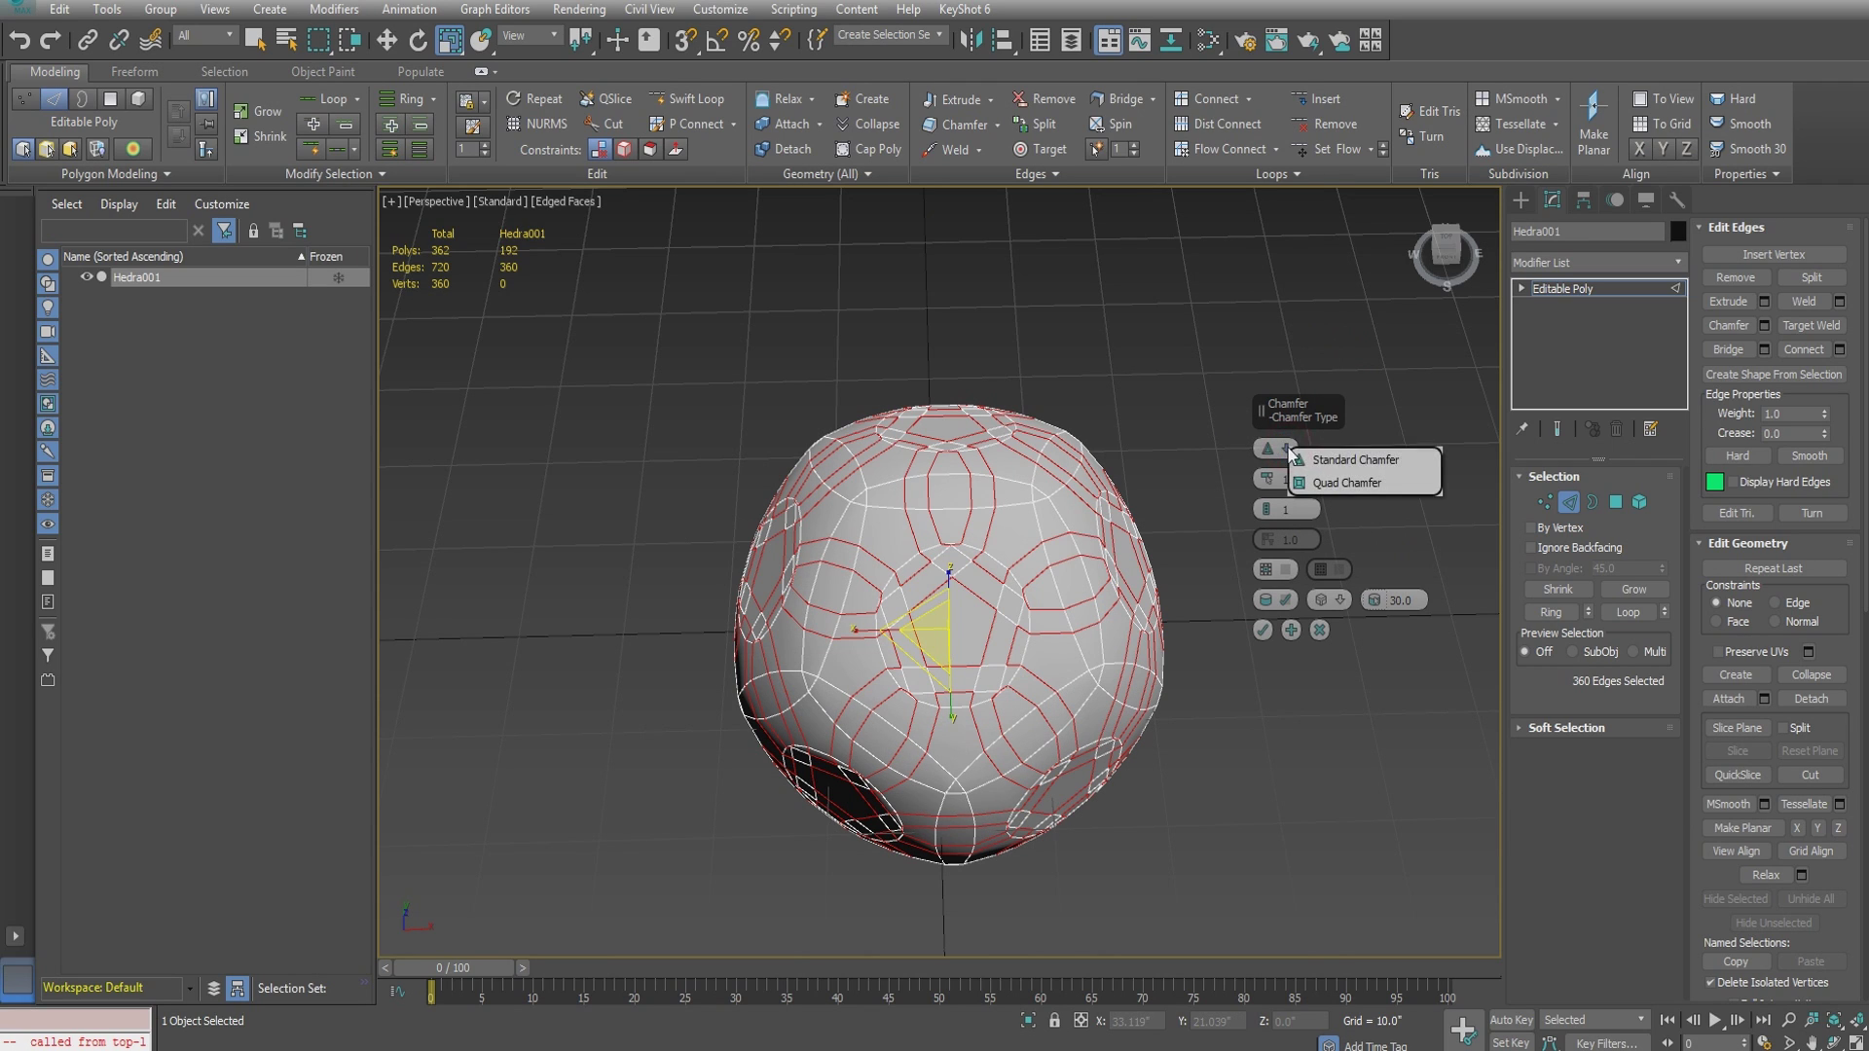
{"action": "left_click", "coordinate": [1329, 485]}
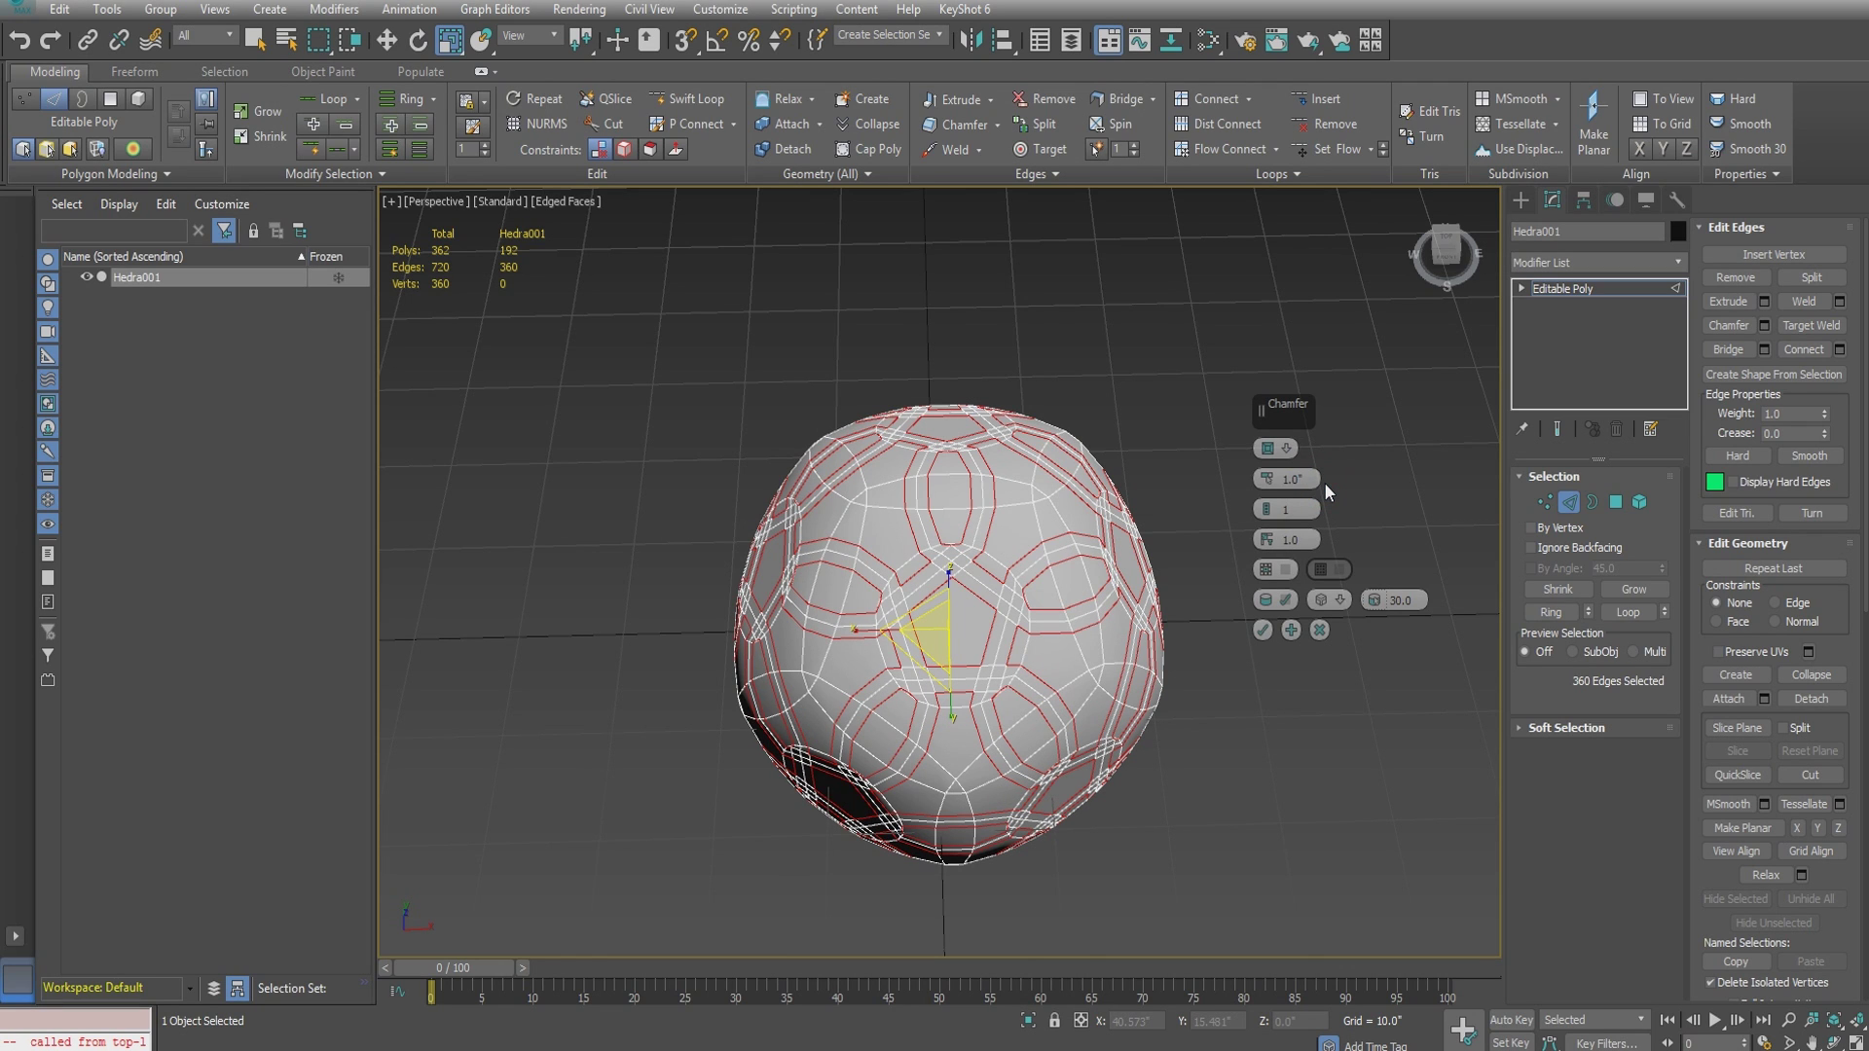
{"action": "left_click", "coordinate": [1287, 570]}
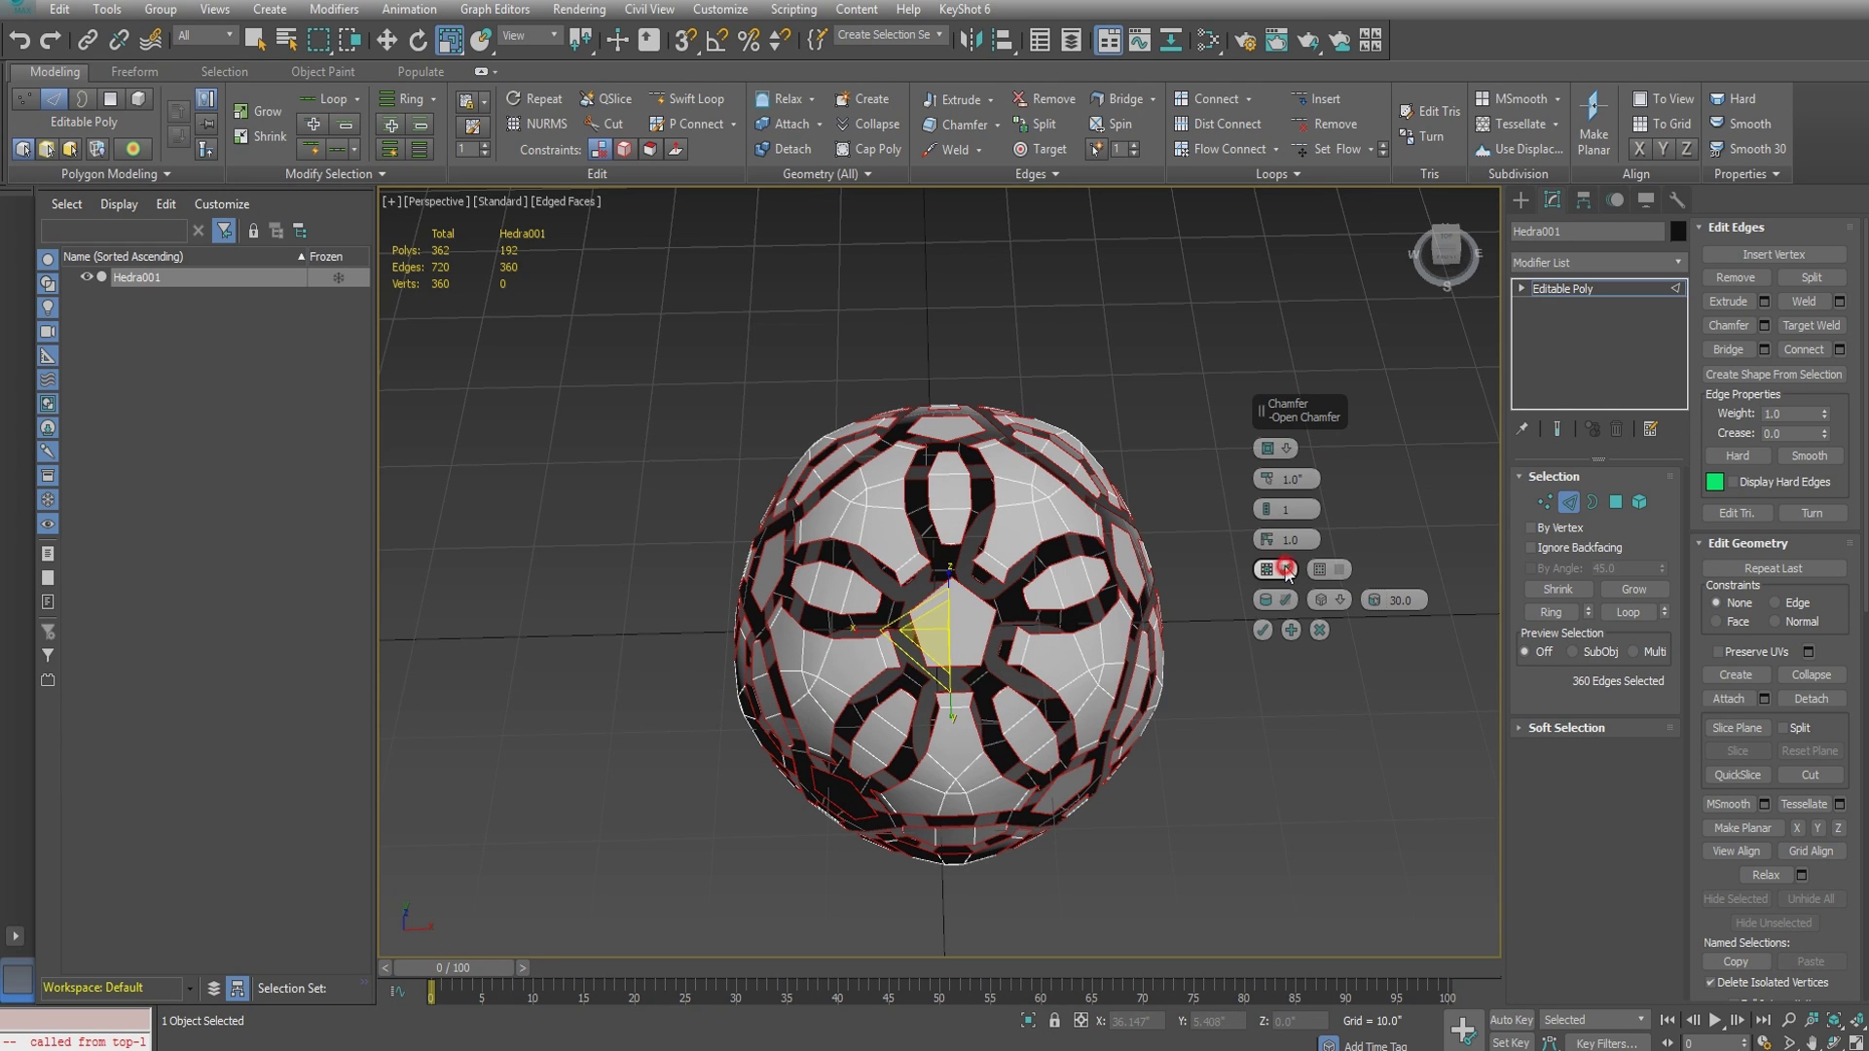
{"action": "left_click", "coordinate": [1340, 571]}
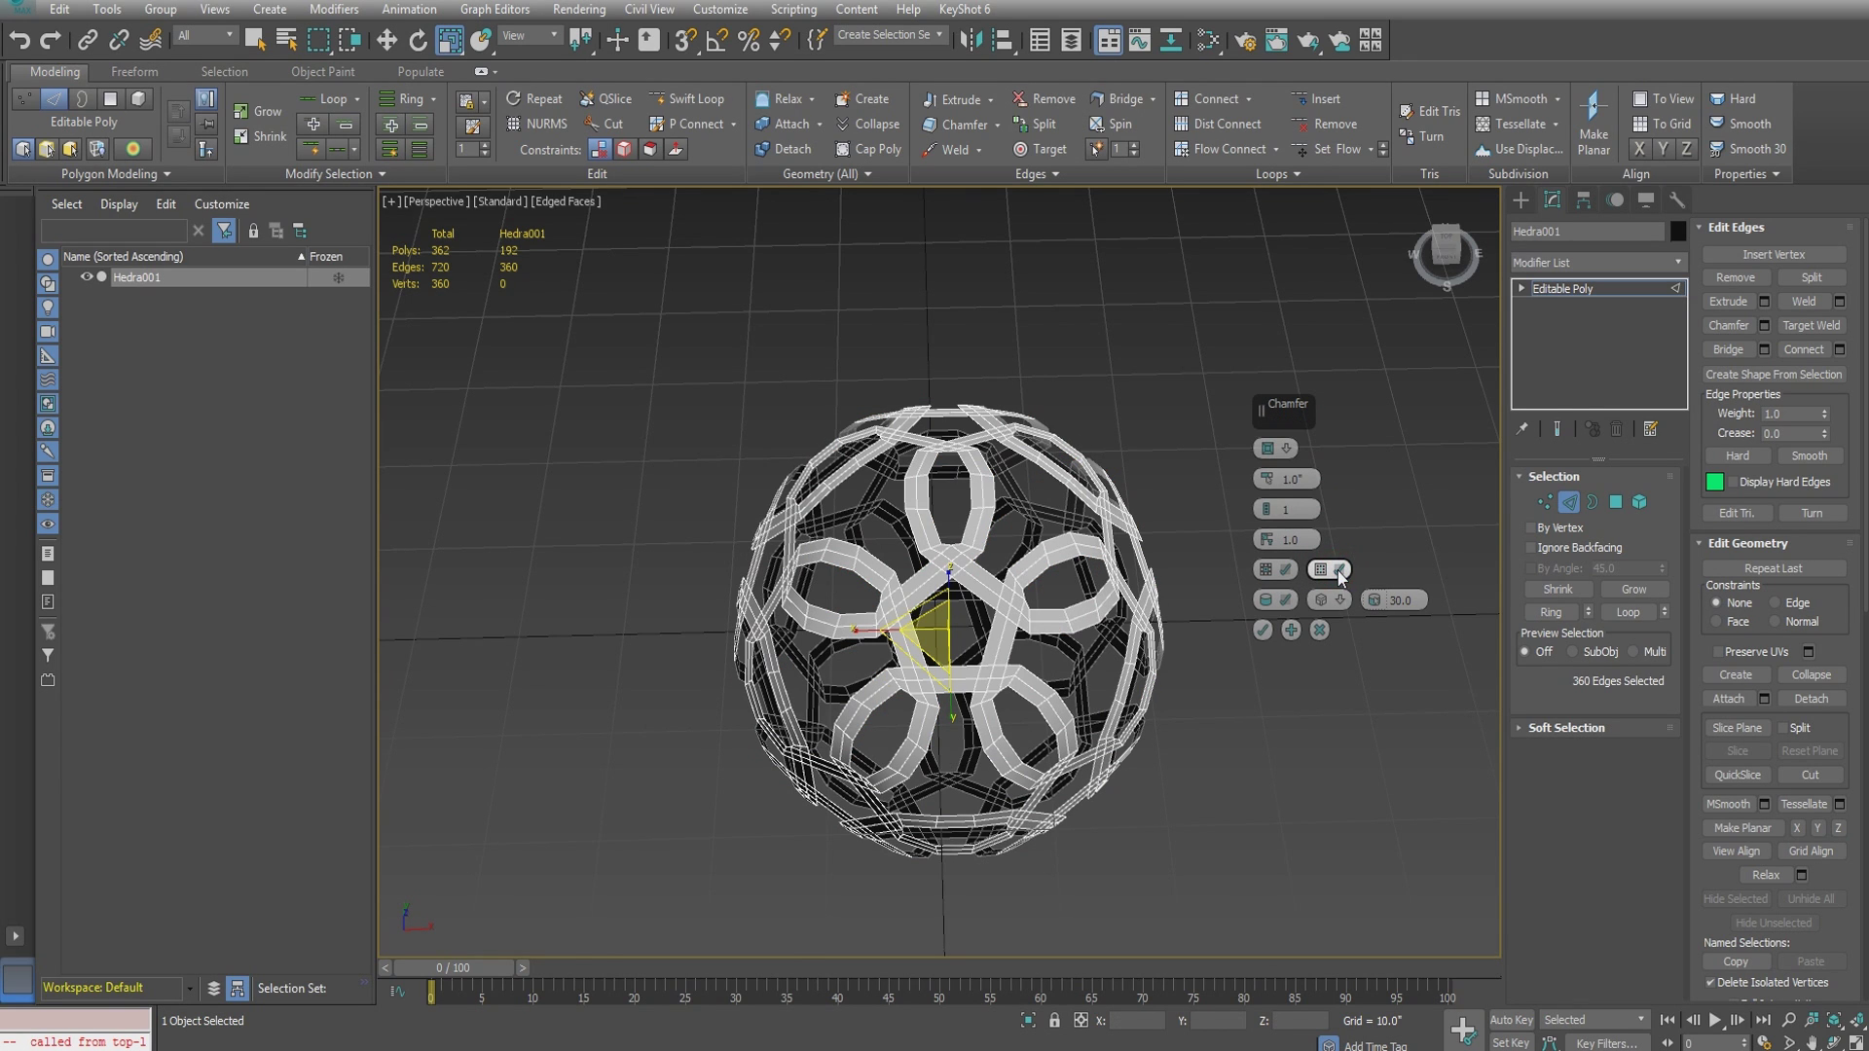
{"action": "left_click", "coordinate": [1264, 630]}
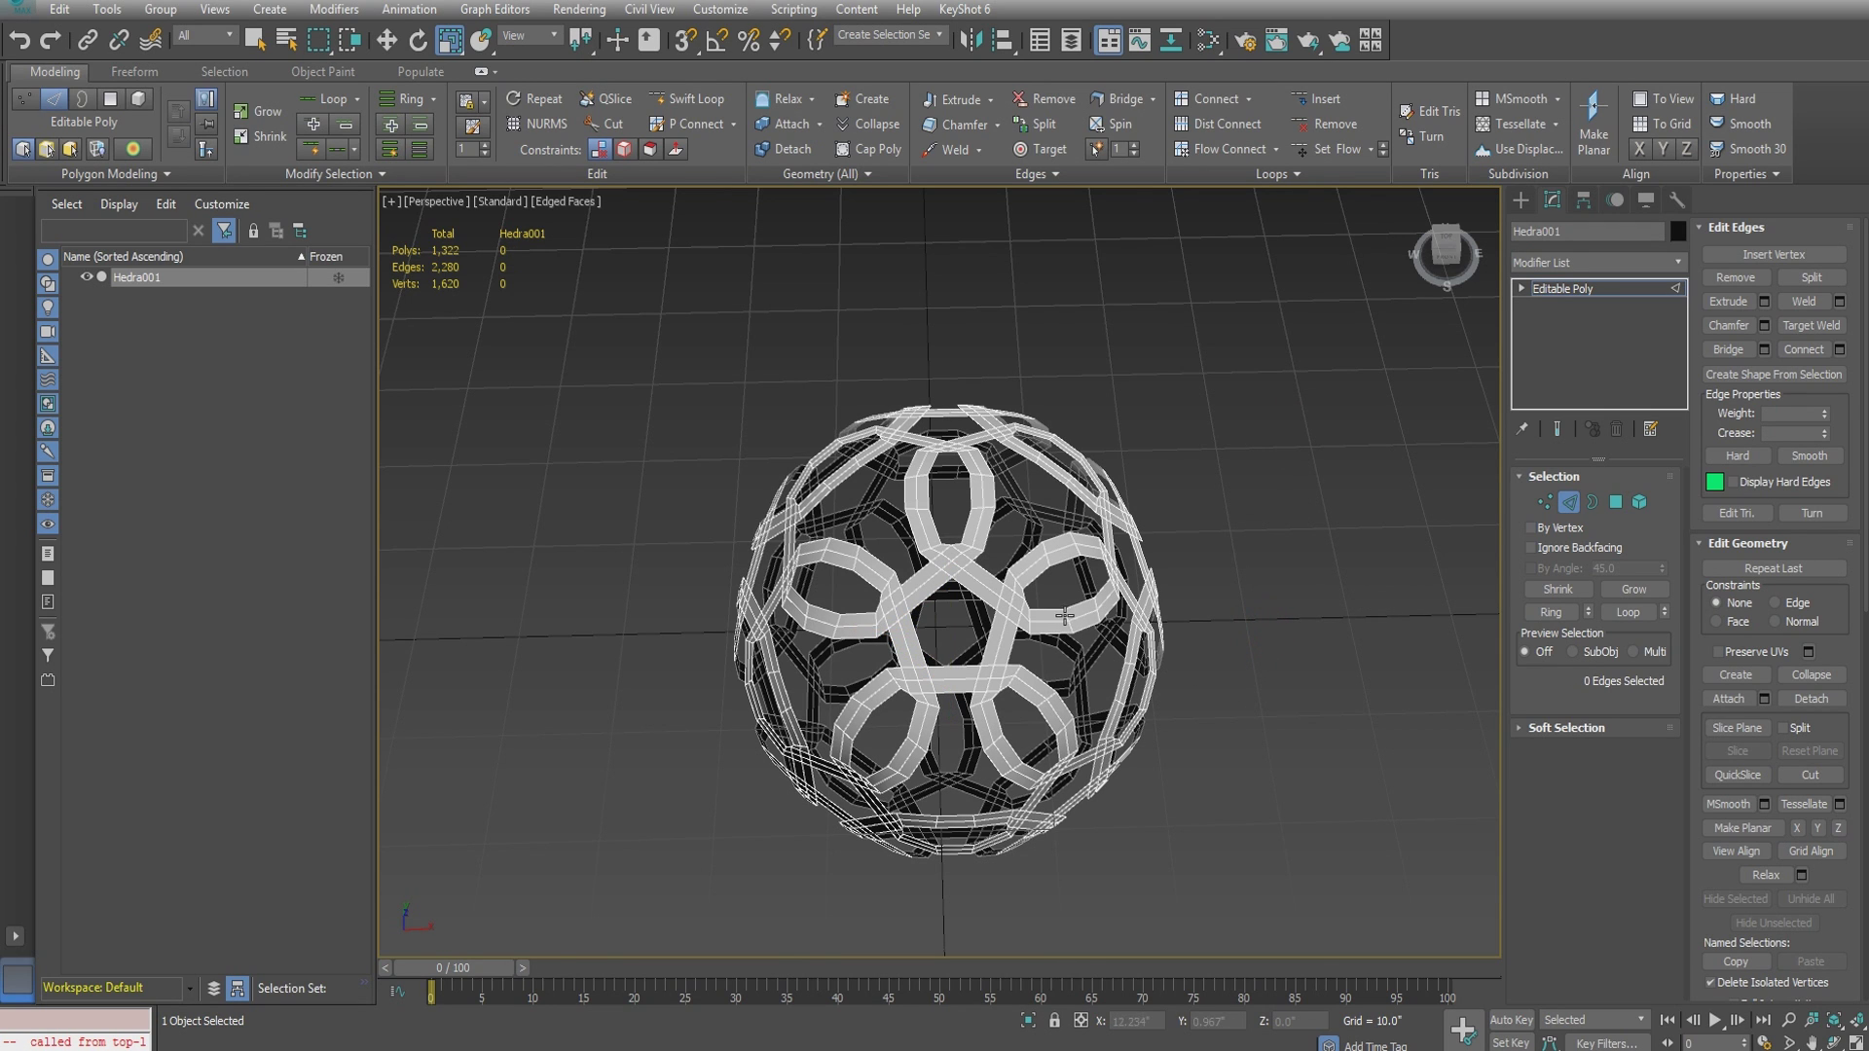
{"action": "mouse_move", "coordinate": [1046, 626]}
{"action": "middle_mouse_down", "text": "alt"}
{"action": "mouse_move", "coordinate": [1157, 559]}
{"action": "mouse_move", "coordinate": [904, 572]}
{"action": "mouse_move", "coordinate": [1054, 561]}
{"action": "mouse_move", "coordinate": [1043, 611]}
{"action": "middle_mouse_up", "text": "alt"}
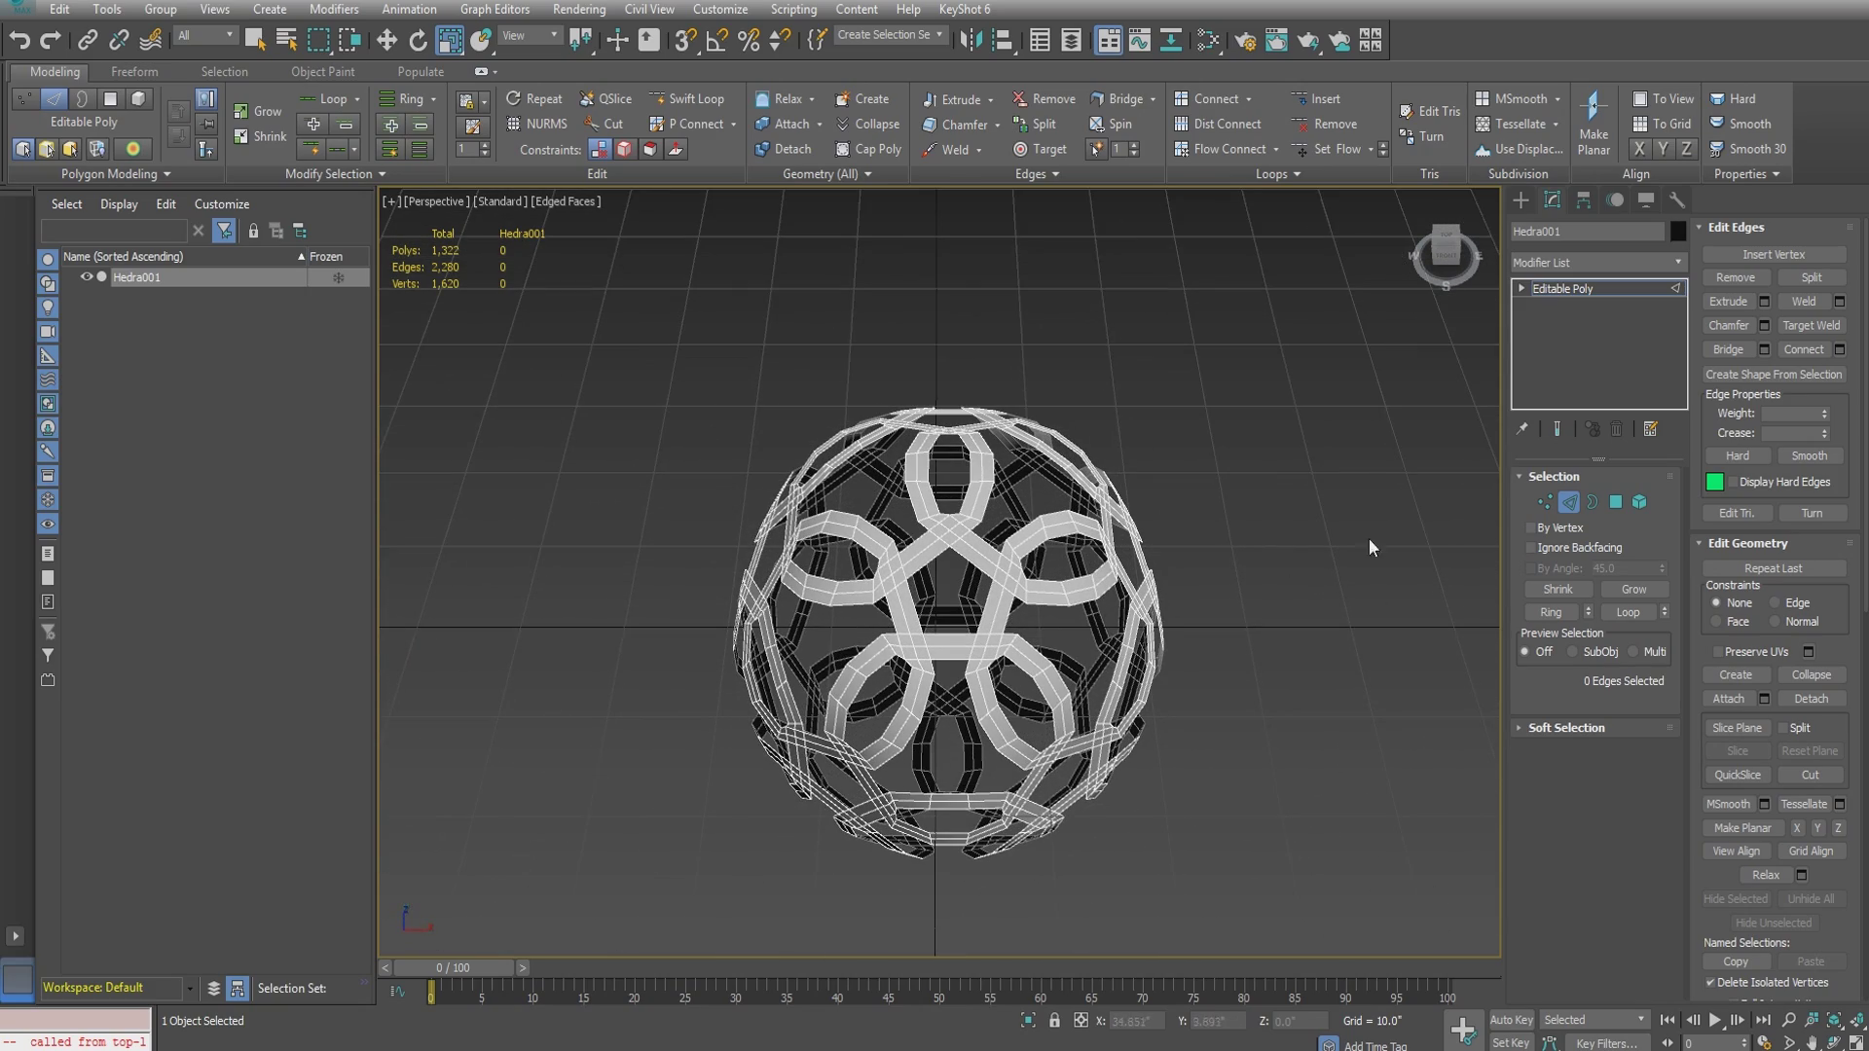
- Add a Spherify modifier at 100 percent and collapse it into the Editable Poly
{"action": "left_click", "coordinate": [1671, 290]}
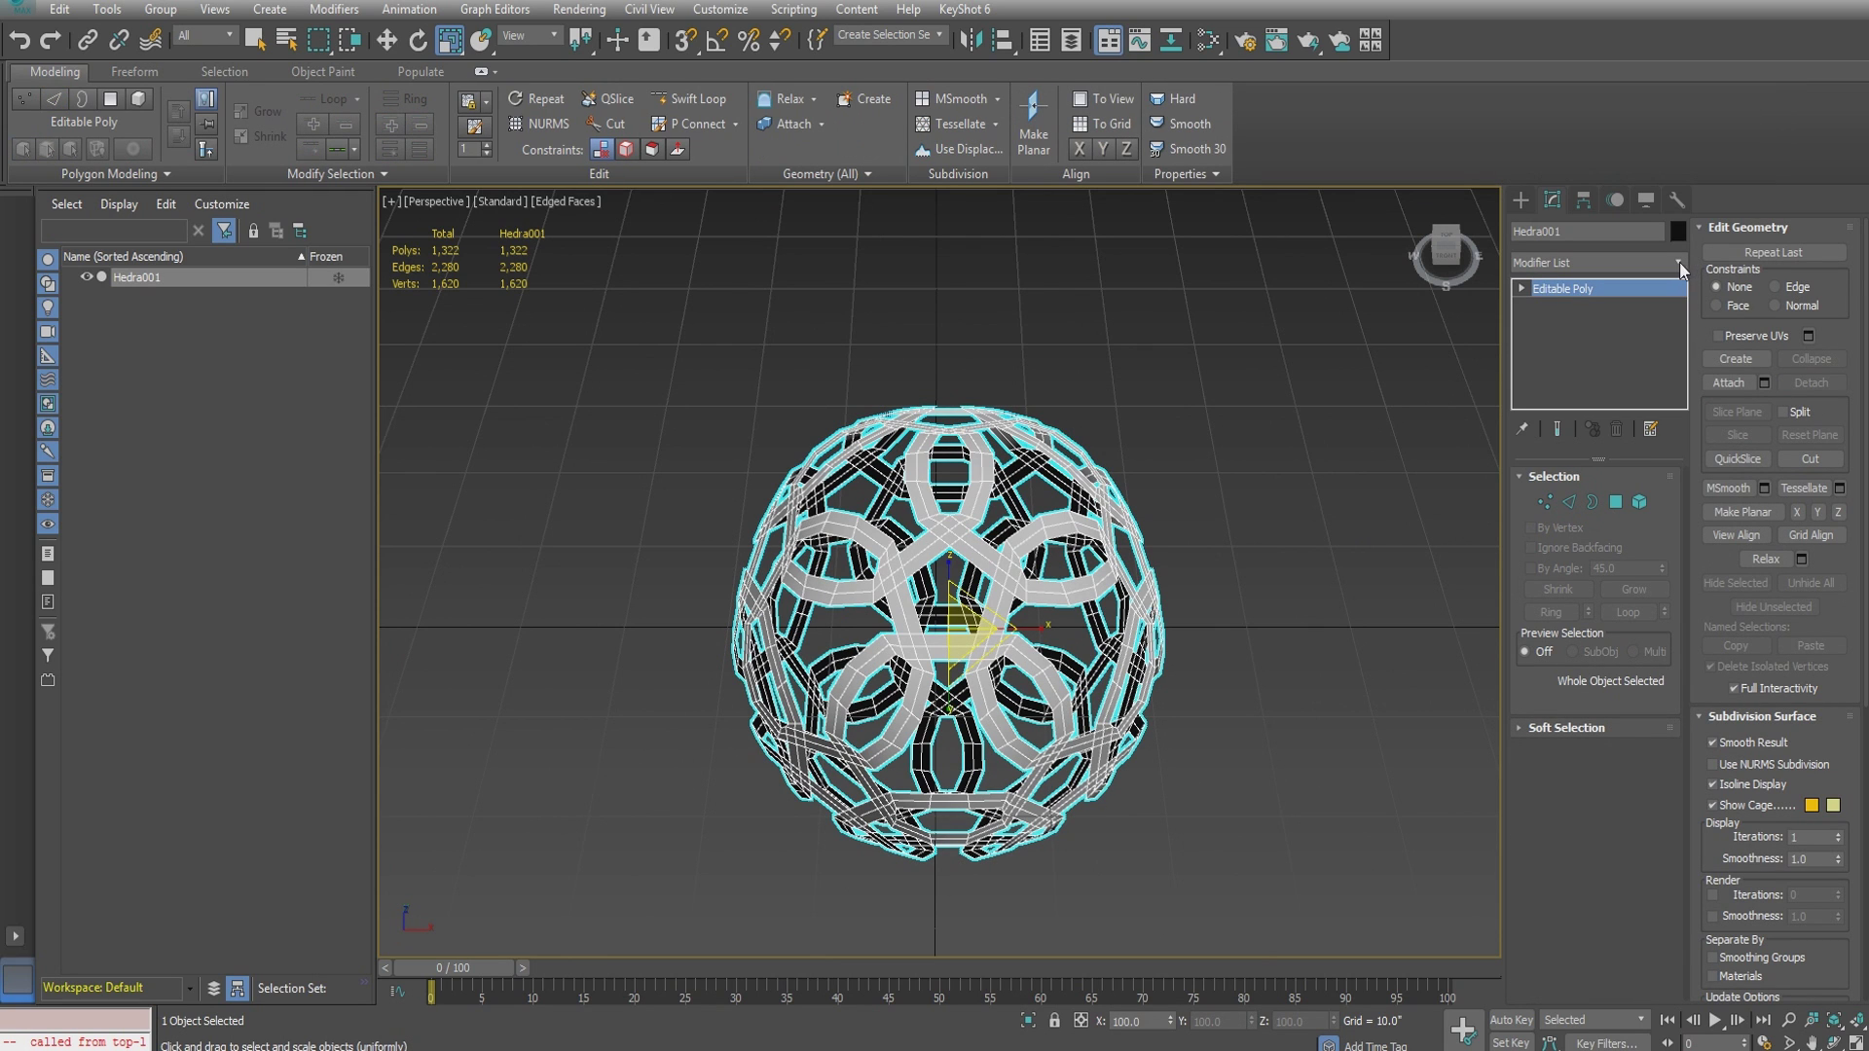
{"action": "left_click", "coordinate": [1673, 267]}
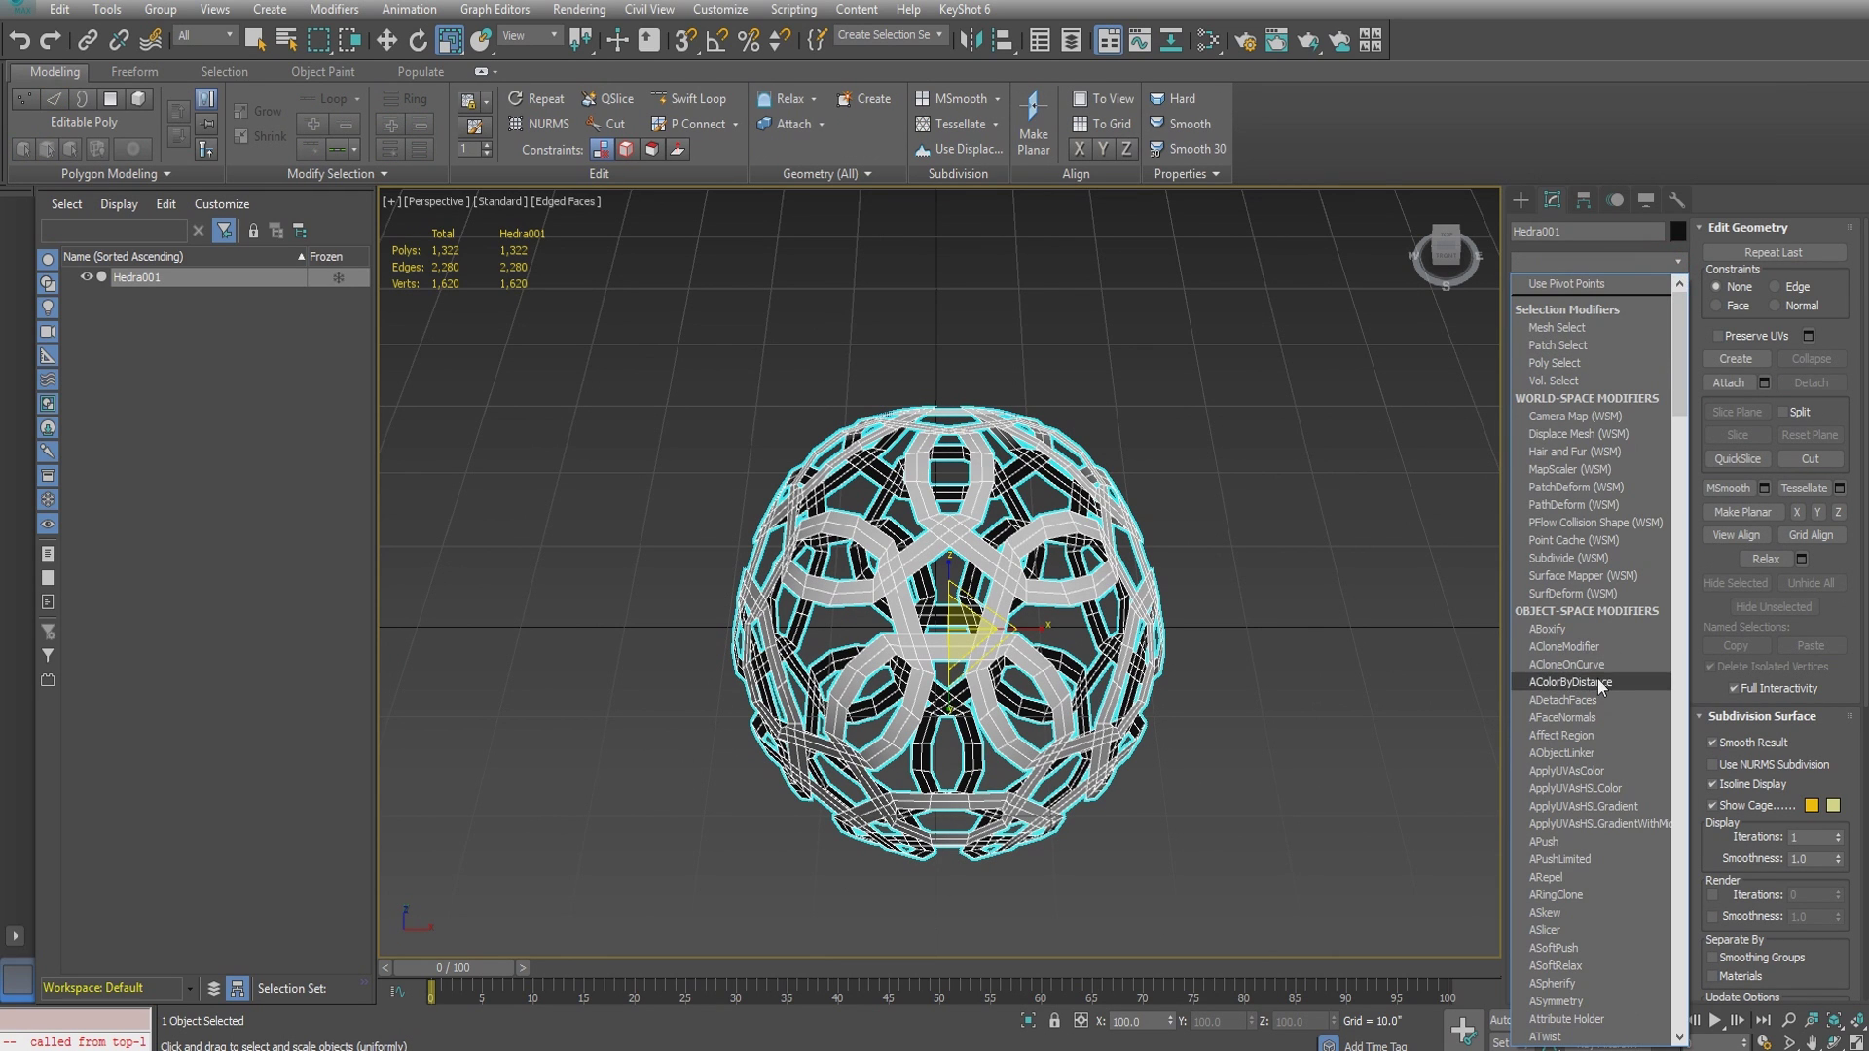
{"action": "type", "text": "sp"}
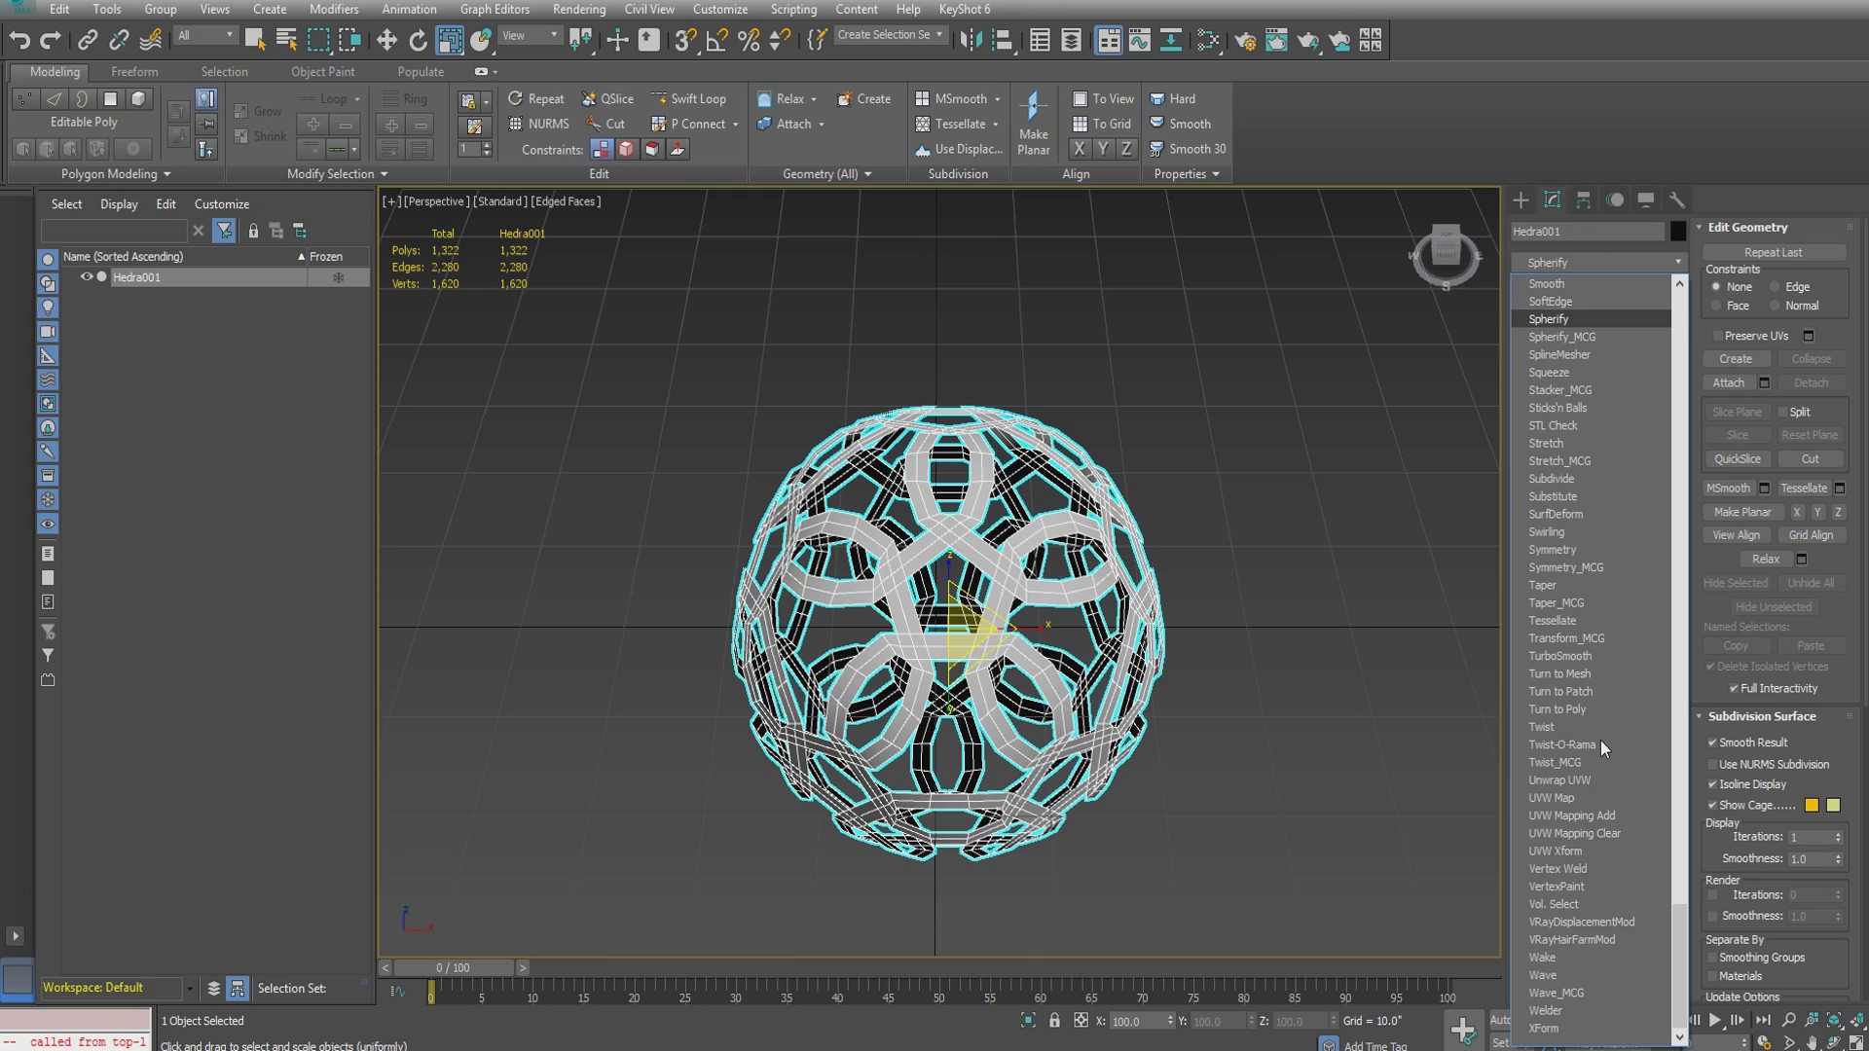
{"action": "key", "text": "Return"}
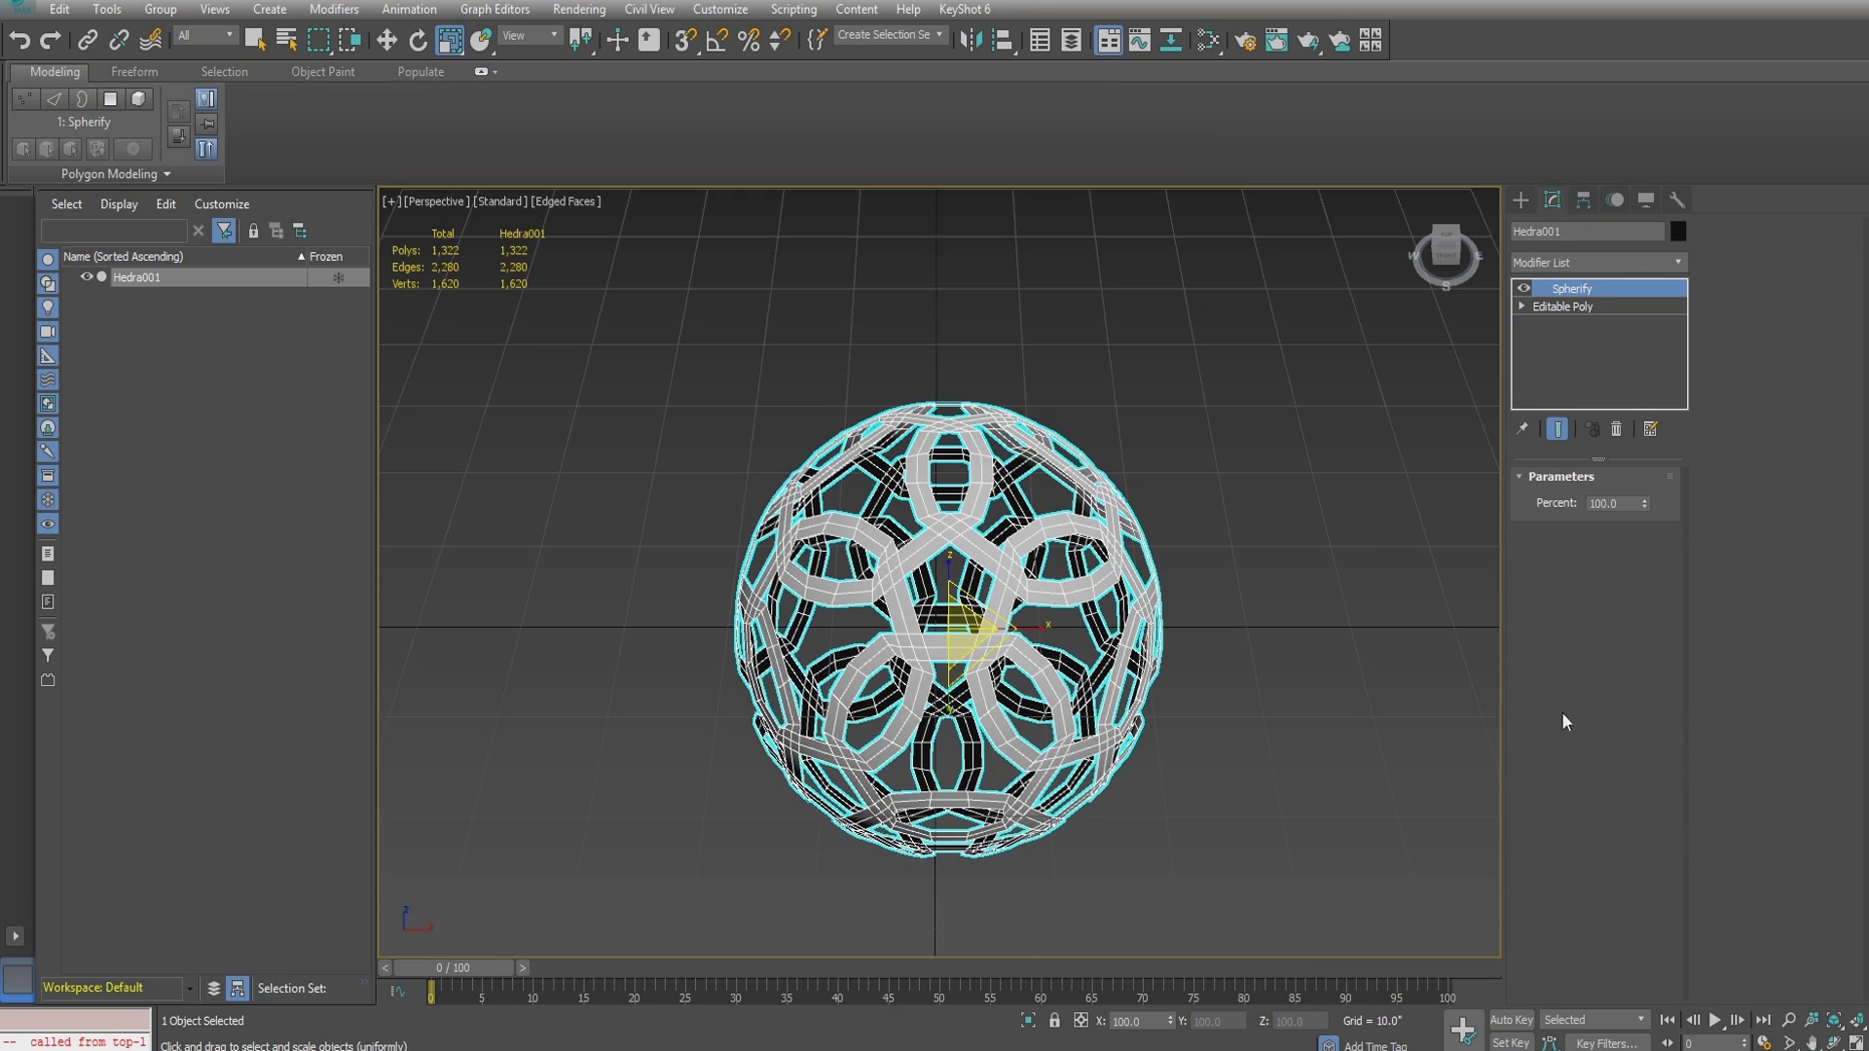
{"action": "middle_click_drag", "start_coordinate": [973, 623], "coordinate": [998, 707], "text": "alt"}
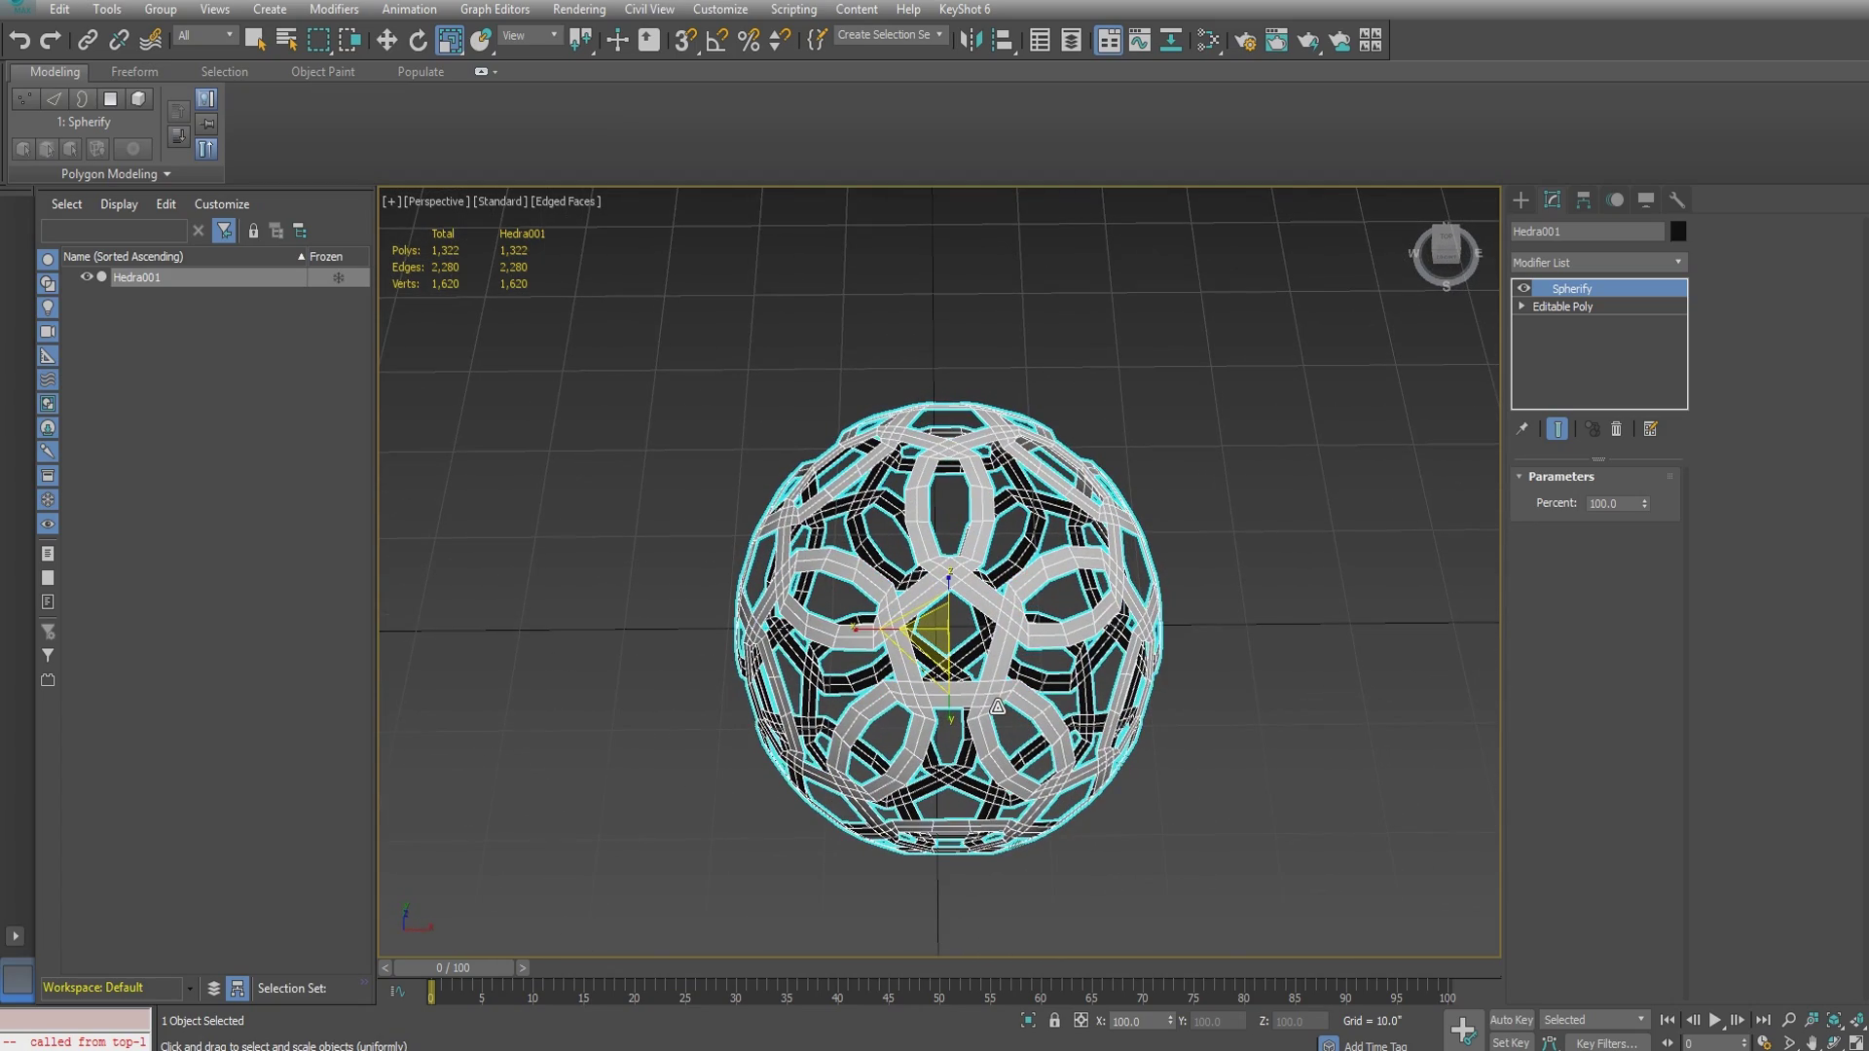
{"action": "right_click", "coordinate": [1661, 288]}
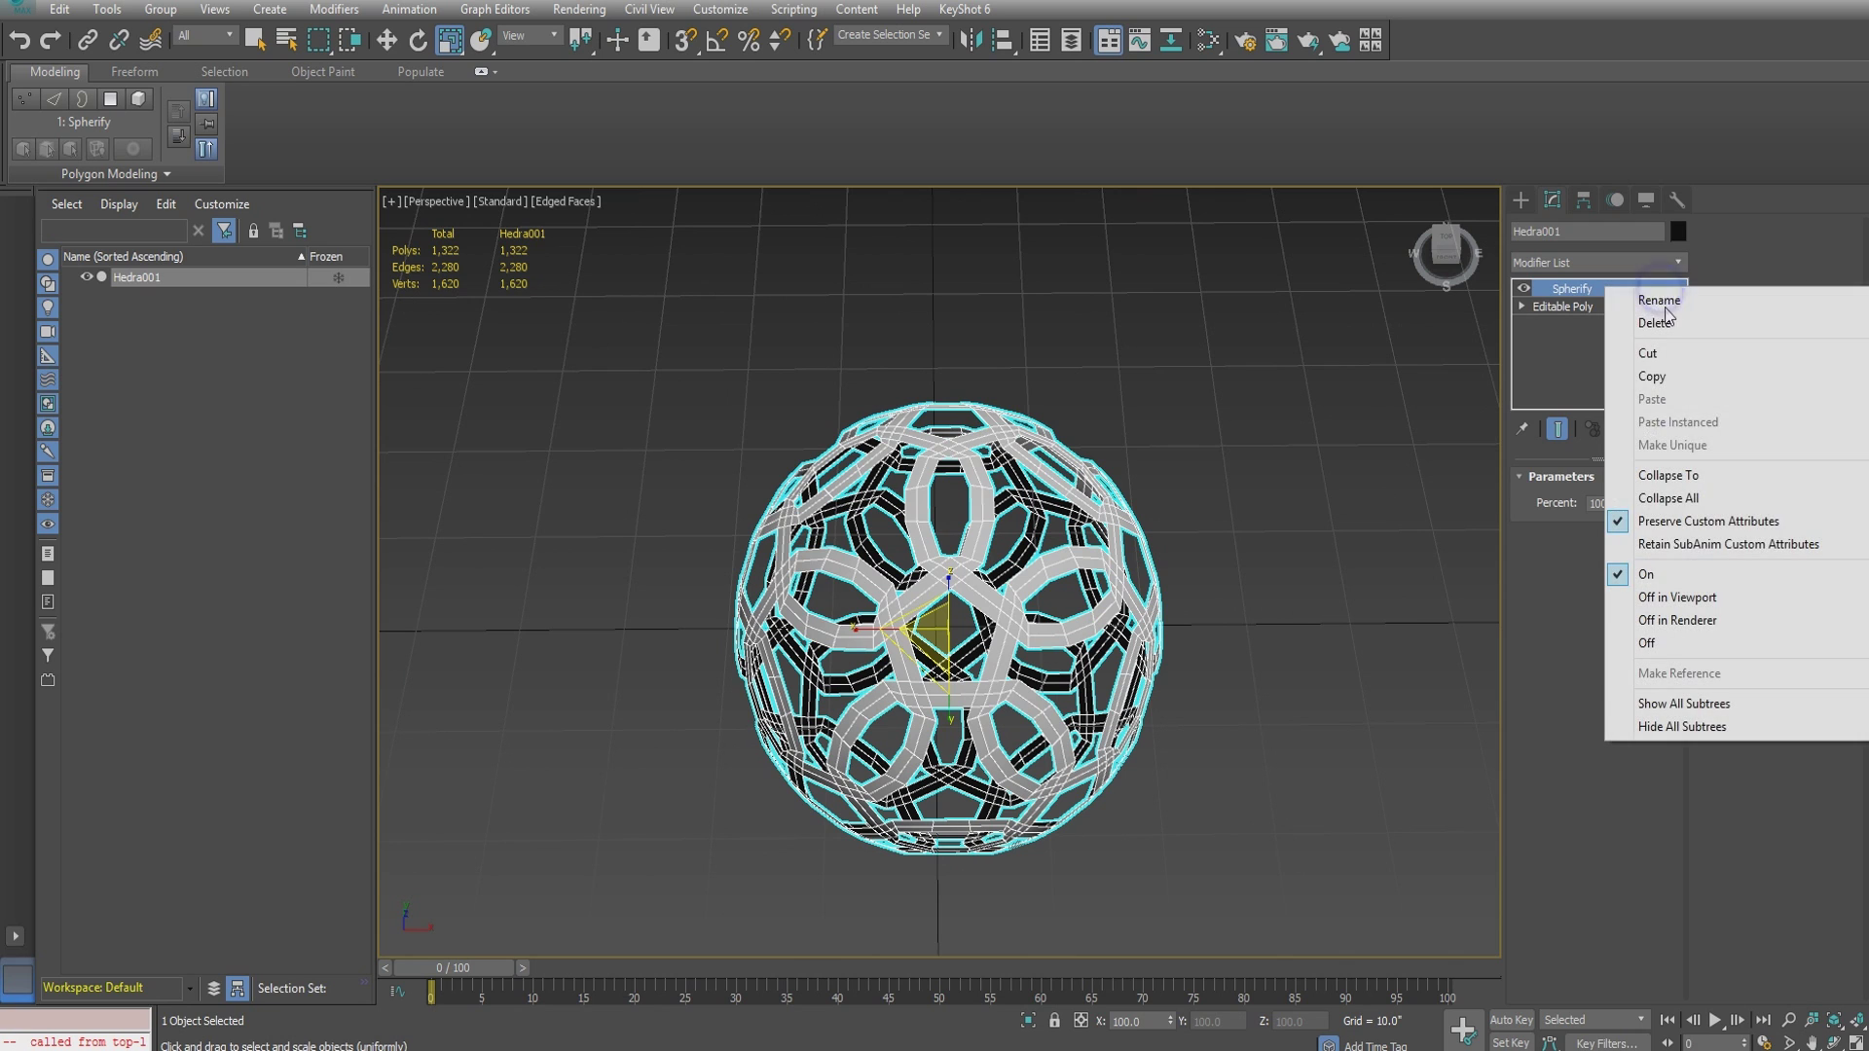
{"action": "left_click", "coordinate": [1696, 499]}
{"action": "left_click", "coordinate": [1031, 584]}
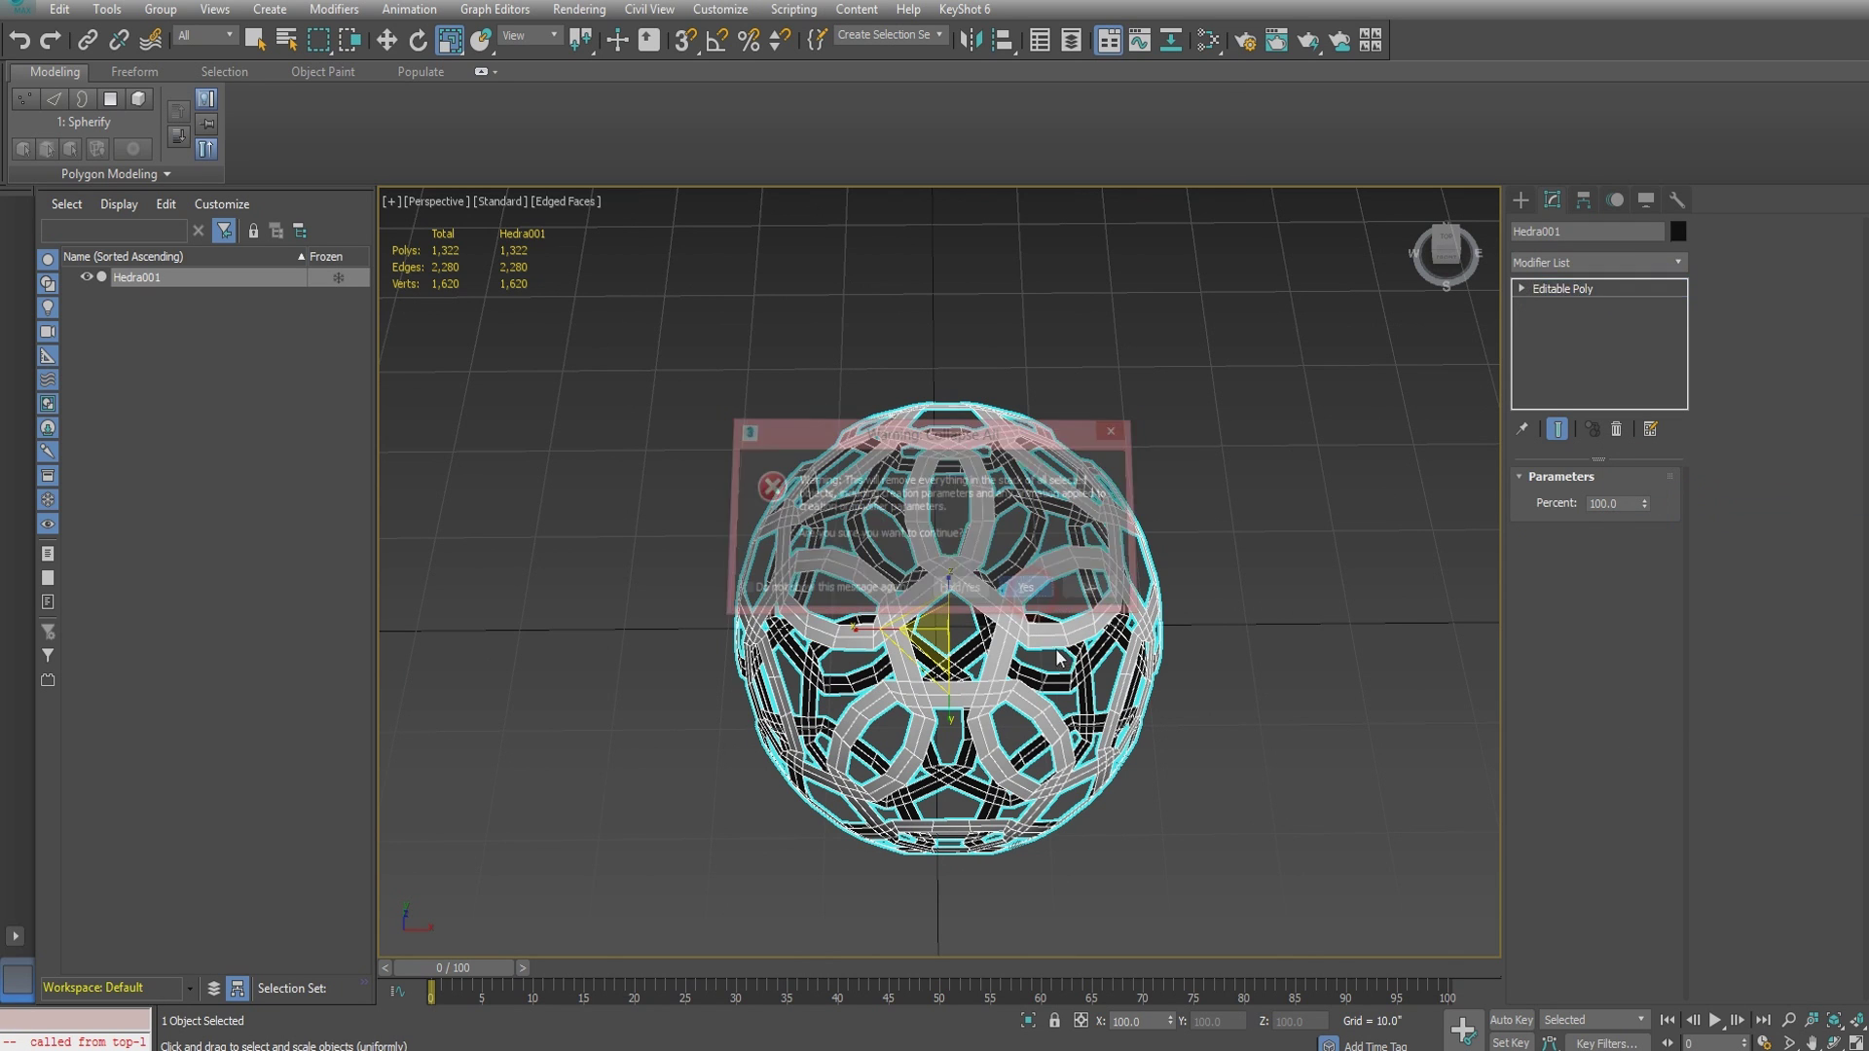
{"action": "left_click", "coordinate": [1657, 260]}
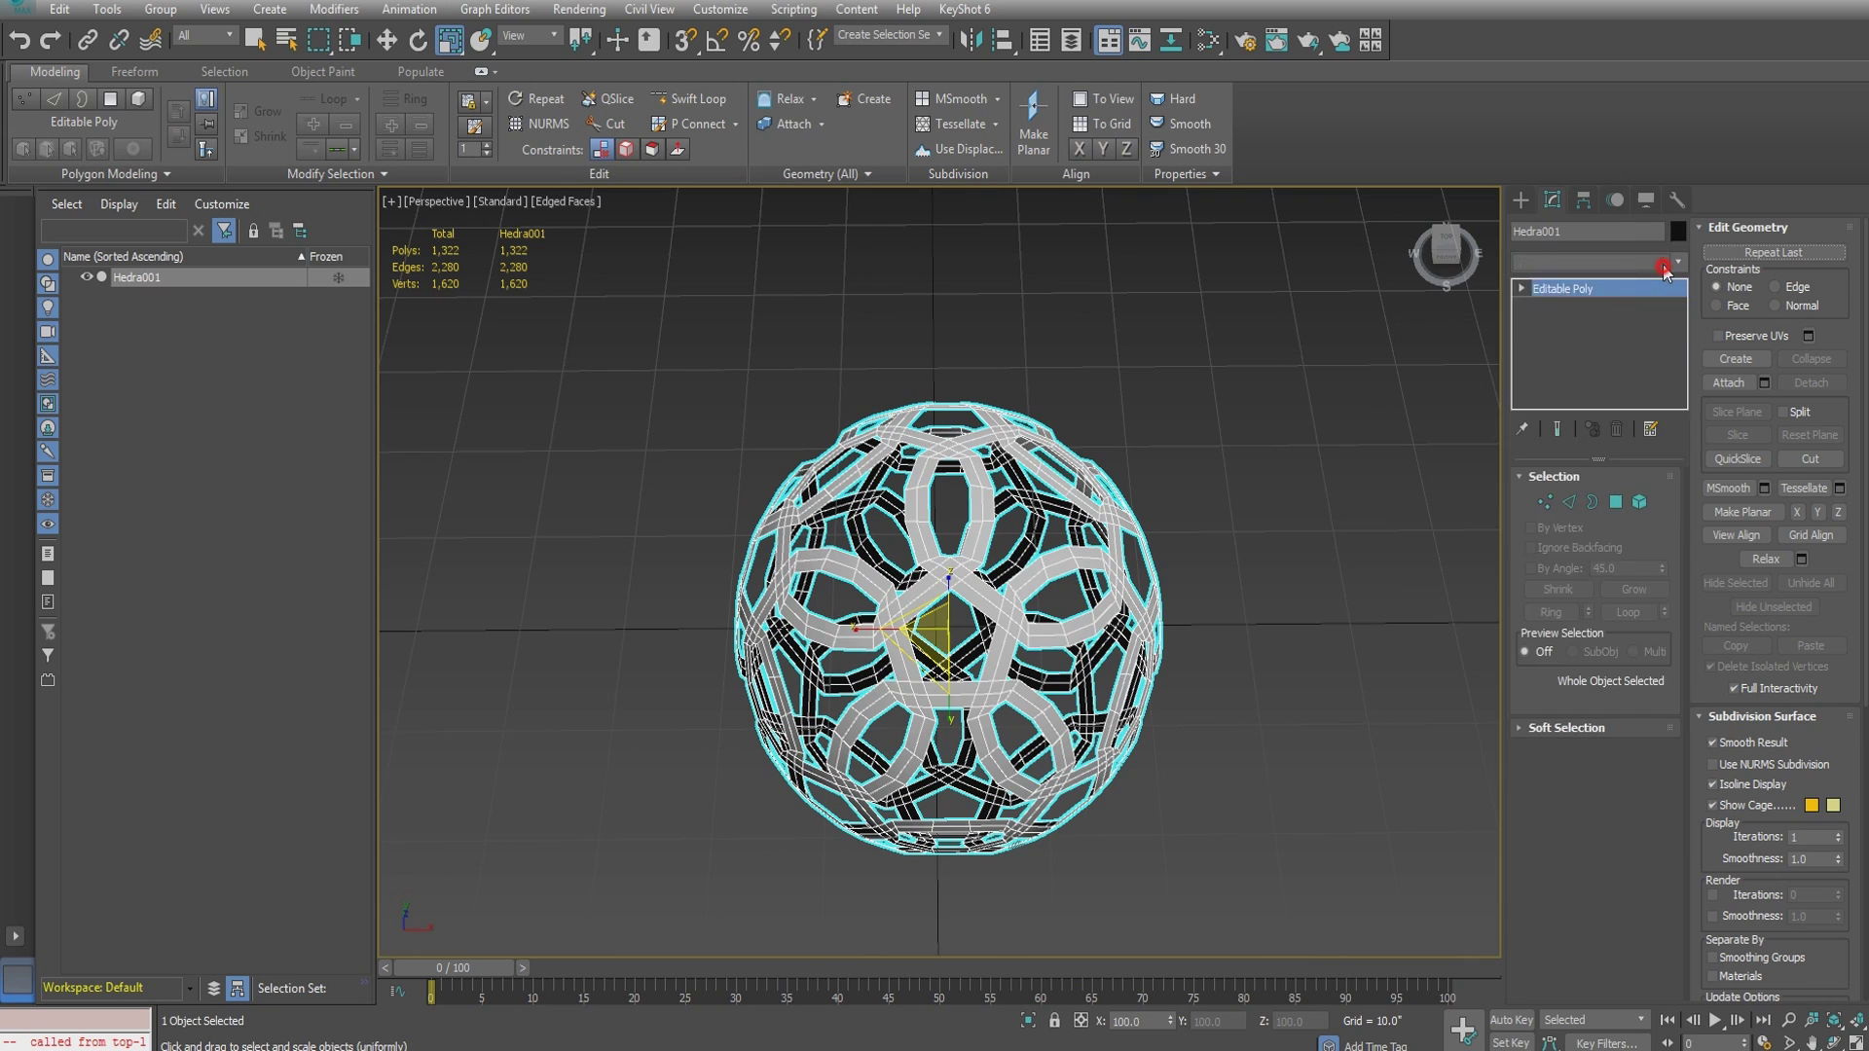
- Add a Shell modifier with Inner and Outer Amount 1.0" and Select Edges on
{"action": "type", "text": "shell"}
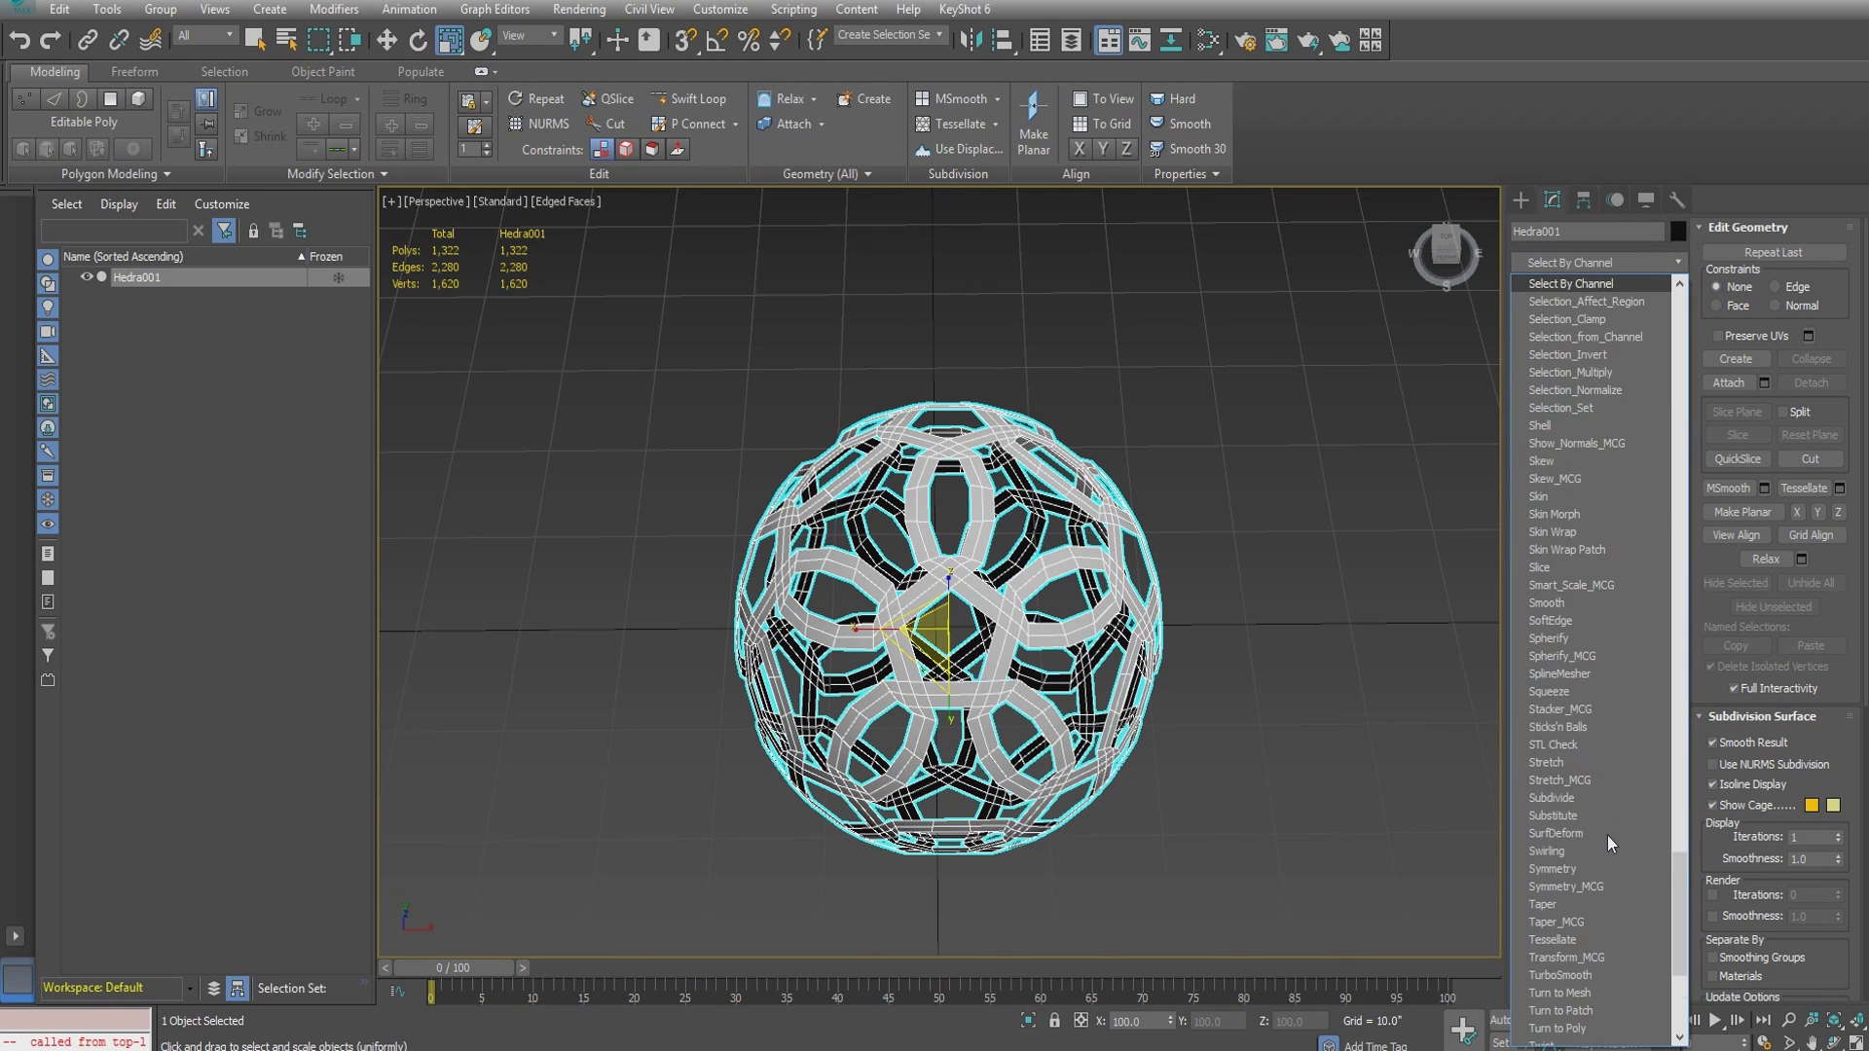
{"action": "key", "text": "Return"}
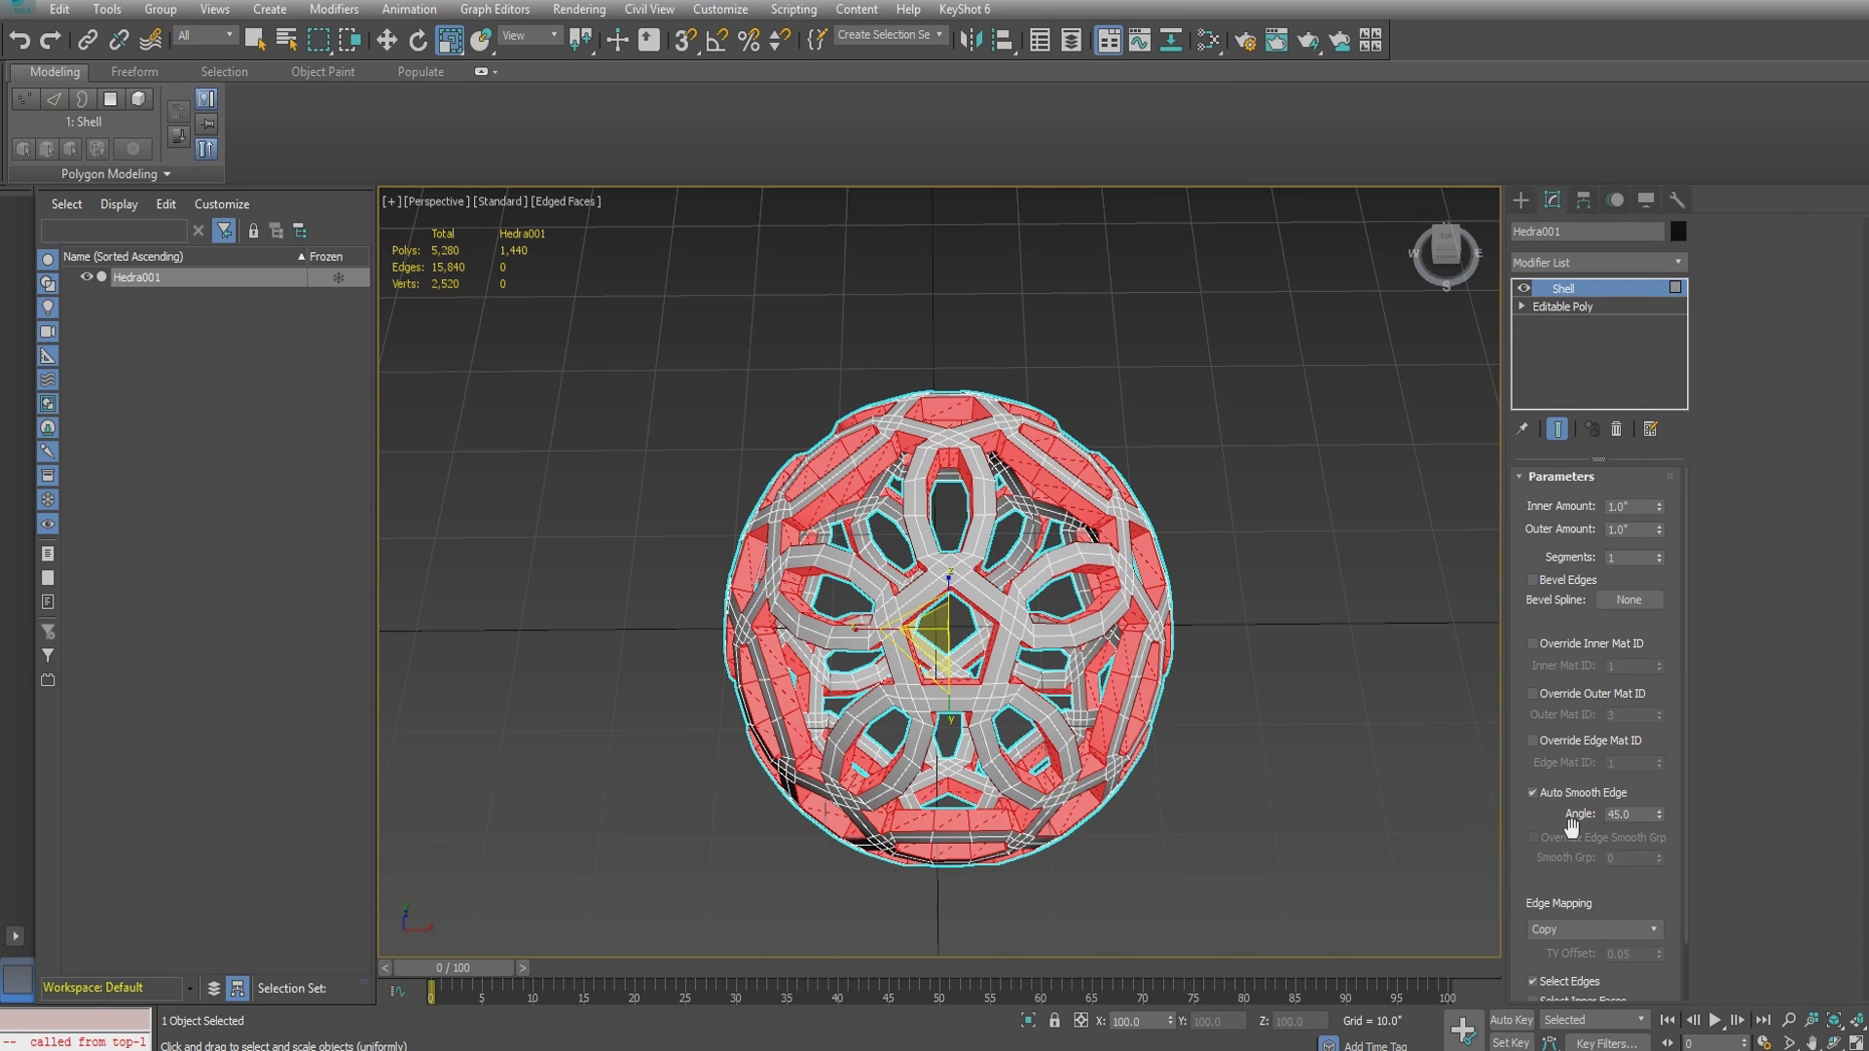
{"action": "left_click", "coordinate": [1548, 980]}
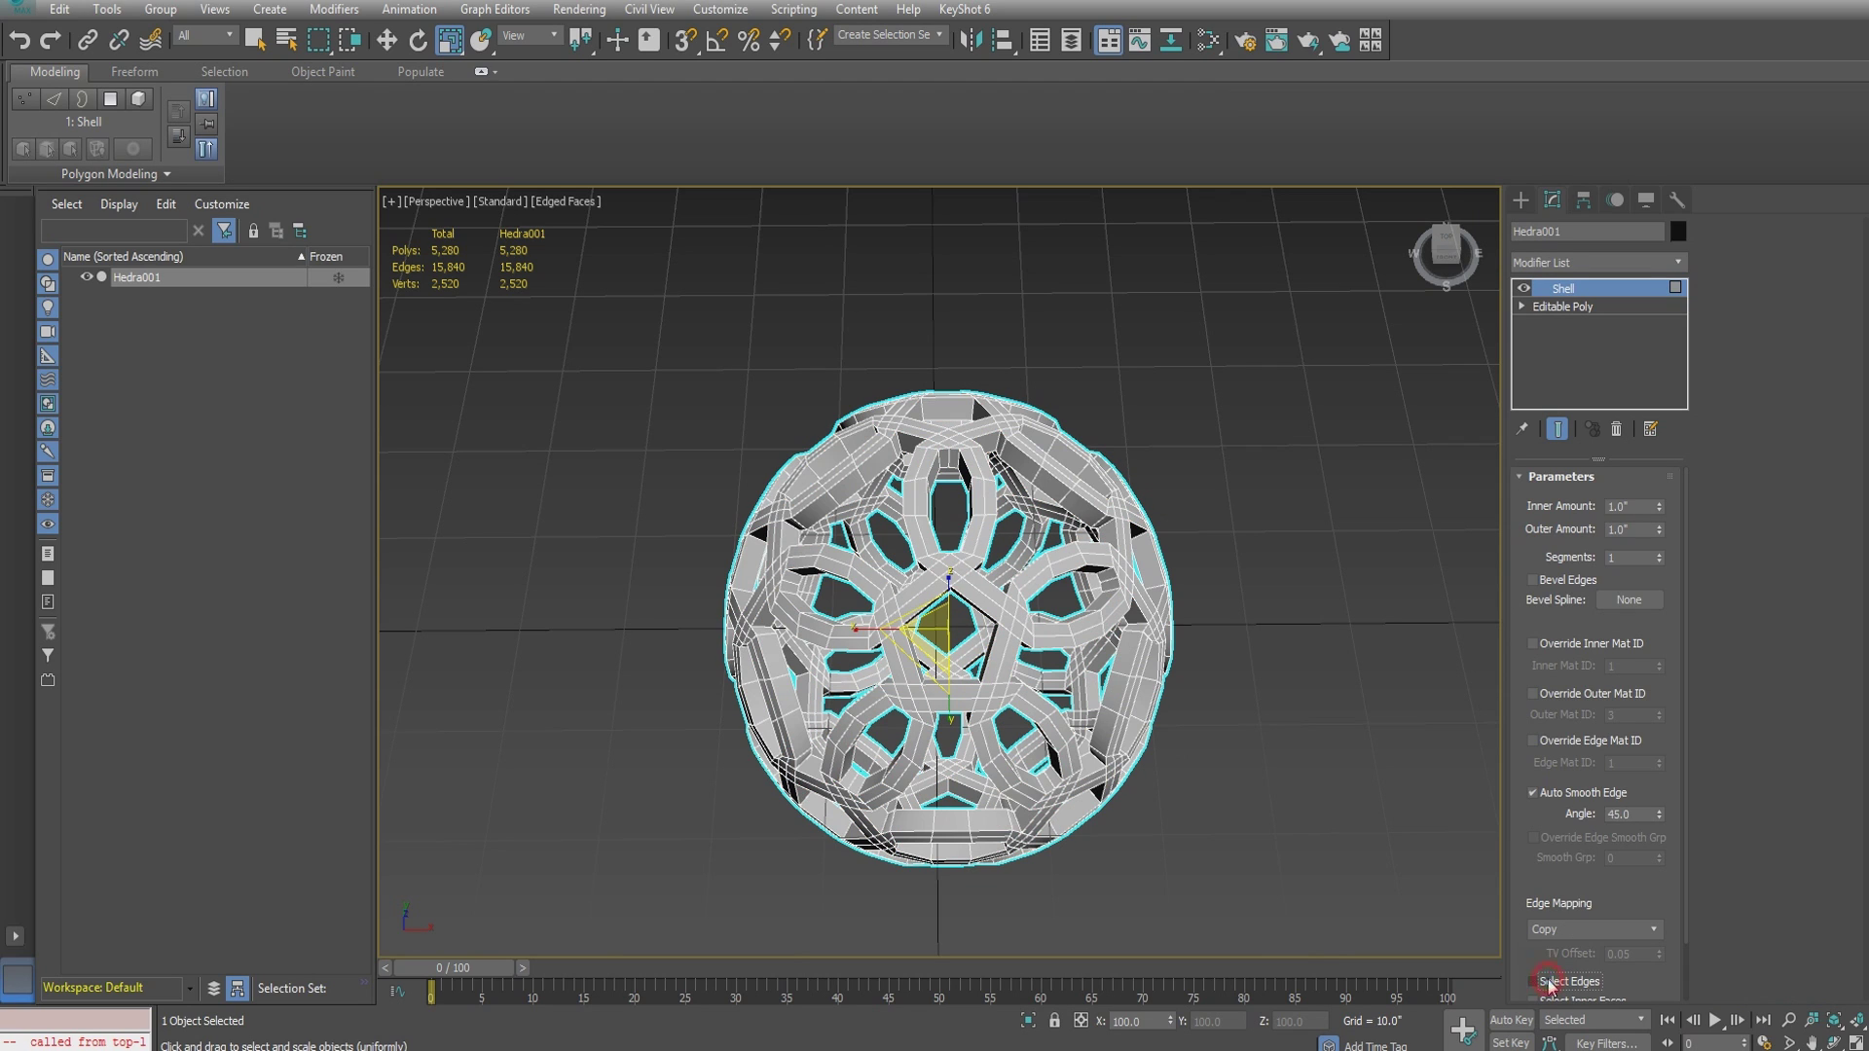
{"action": "double_click", "coordinate": [1632, 506]}
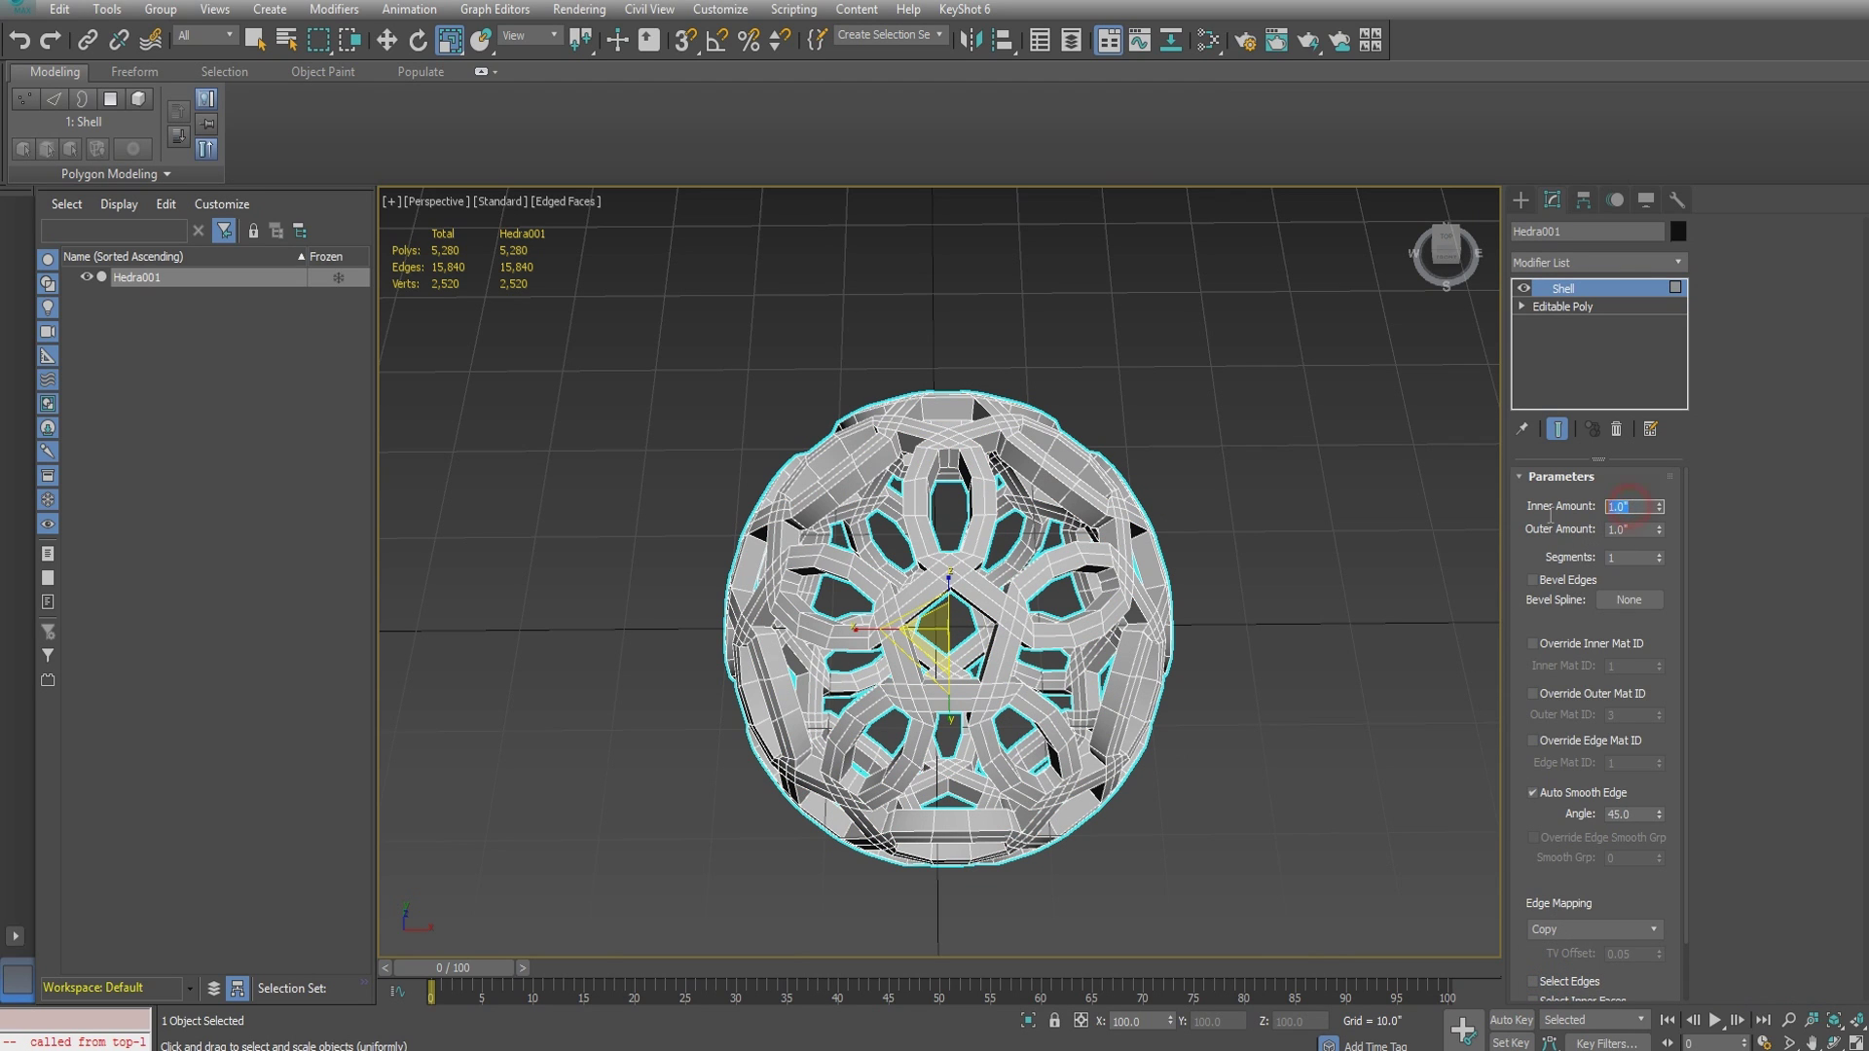
{"action": "left_click", "coordinate": [1634, 530]}
{"action": "left_click", "coordinate": [1636, 507]}
{"action": "middle_click_drag", "start_coordinate": [1017, 686], "coordinate": [1042, 652], "text": "alt"}
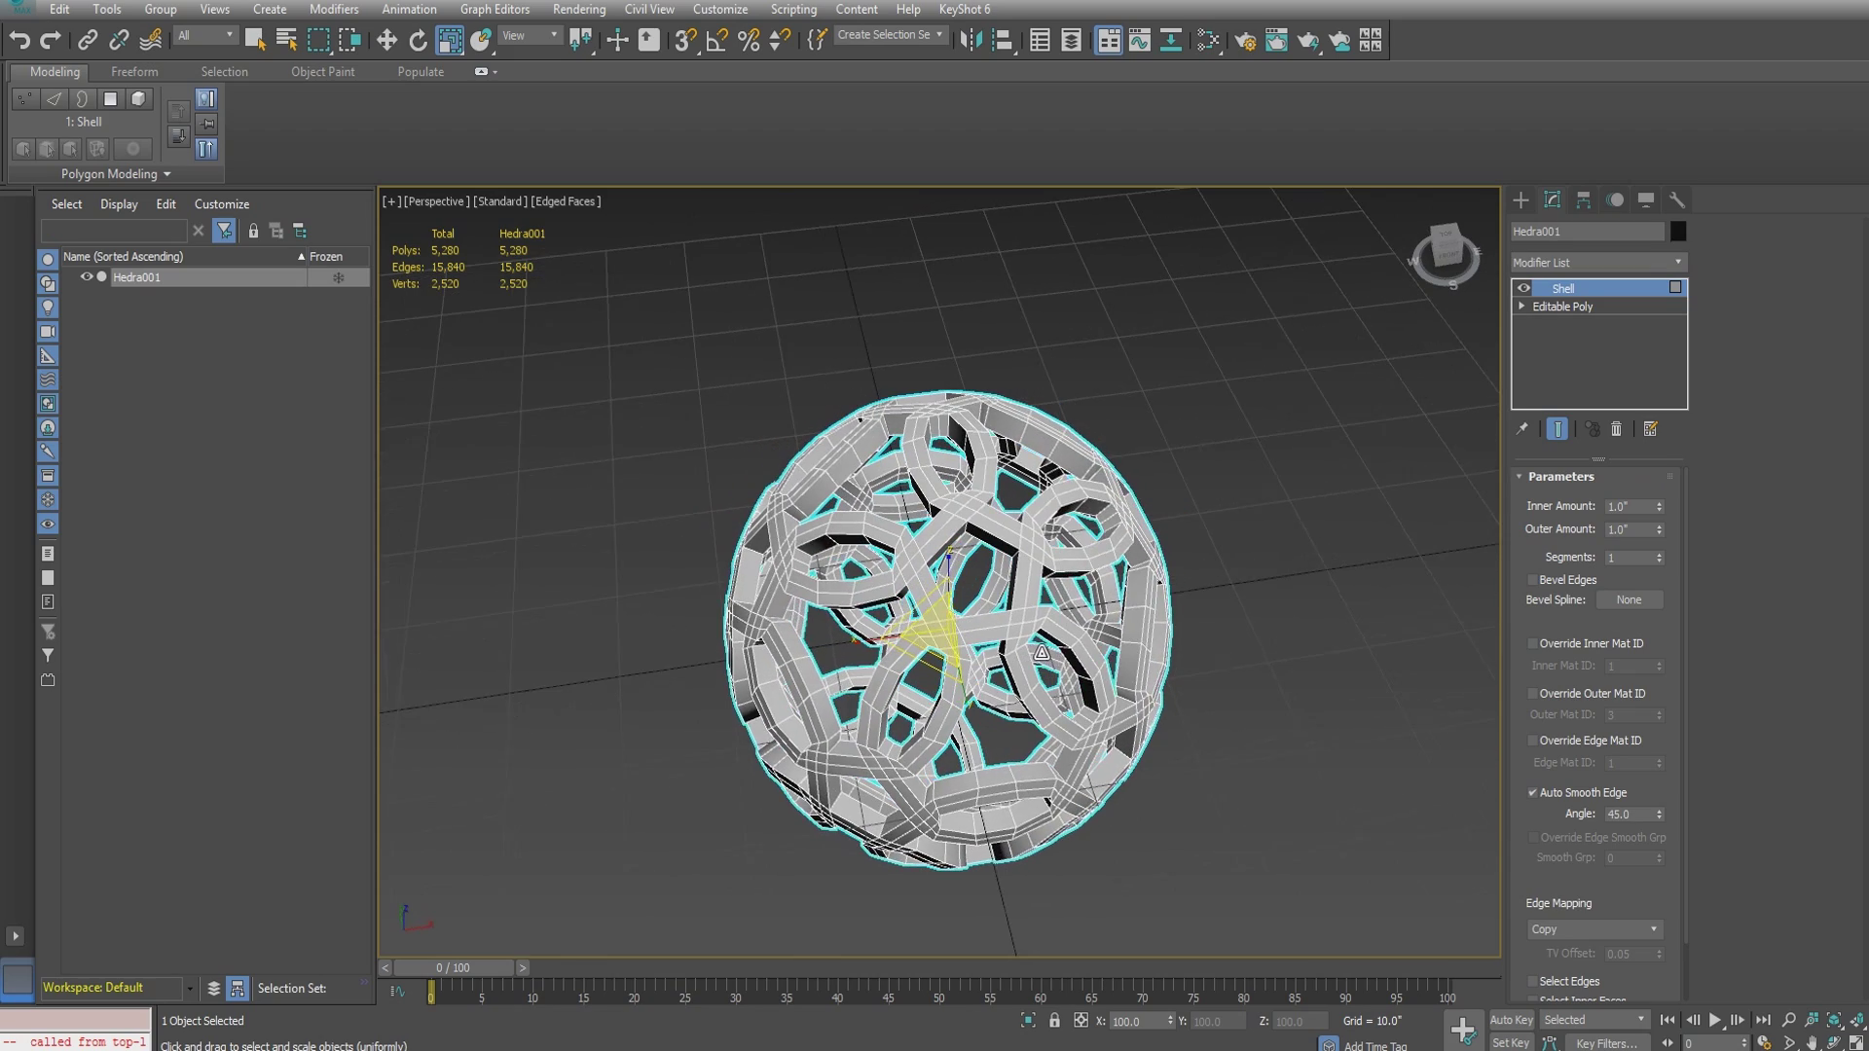
{"action": "left_click", "coordinate": [1536, 982]}
{"action": "mouse_move", "coordinate": [1206, 556]}
{"action": "middle_mouse_down", "text": "alt"}
{"action": "mouse_move", "coordinate": [1189, 593]}
{"action": "mouse_move", "coordinate": [1223, 601]}
{"action": "mouse_move", "coordinate": [1201, 576]}
{"action": "mouse_move", "coordinate": [1218, 567]}
{"action": "middle_mouse_up", "text": "alt"}
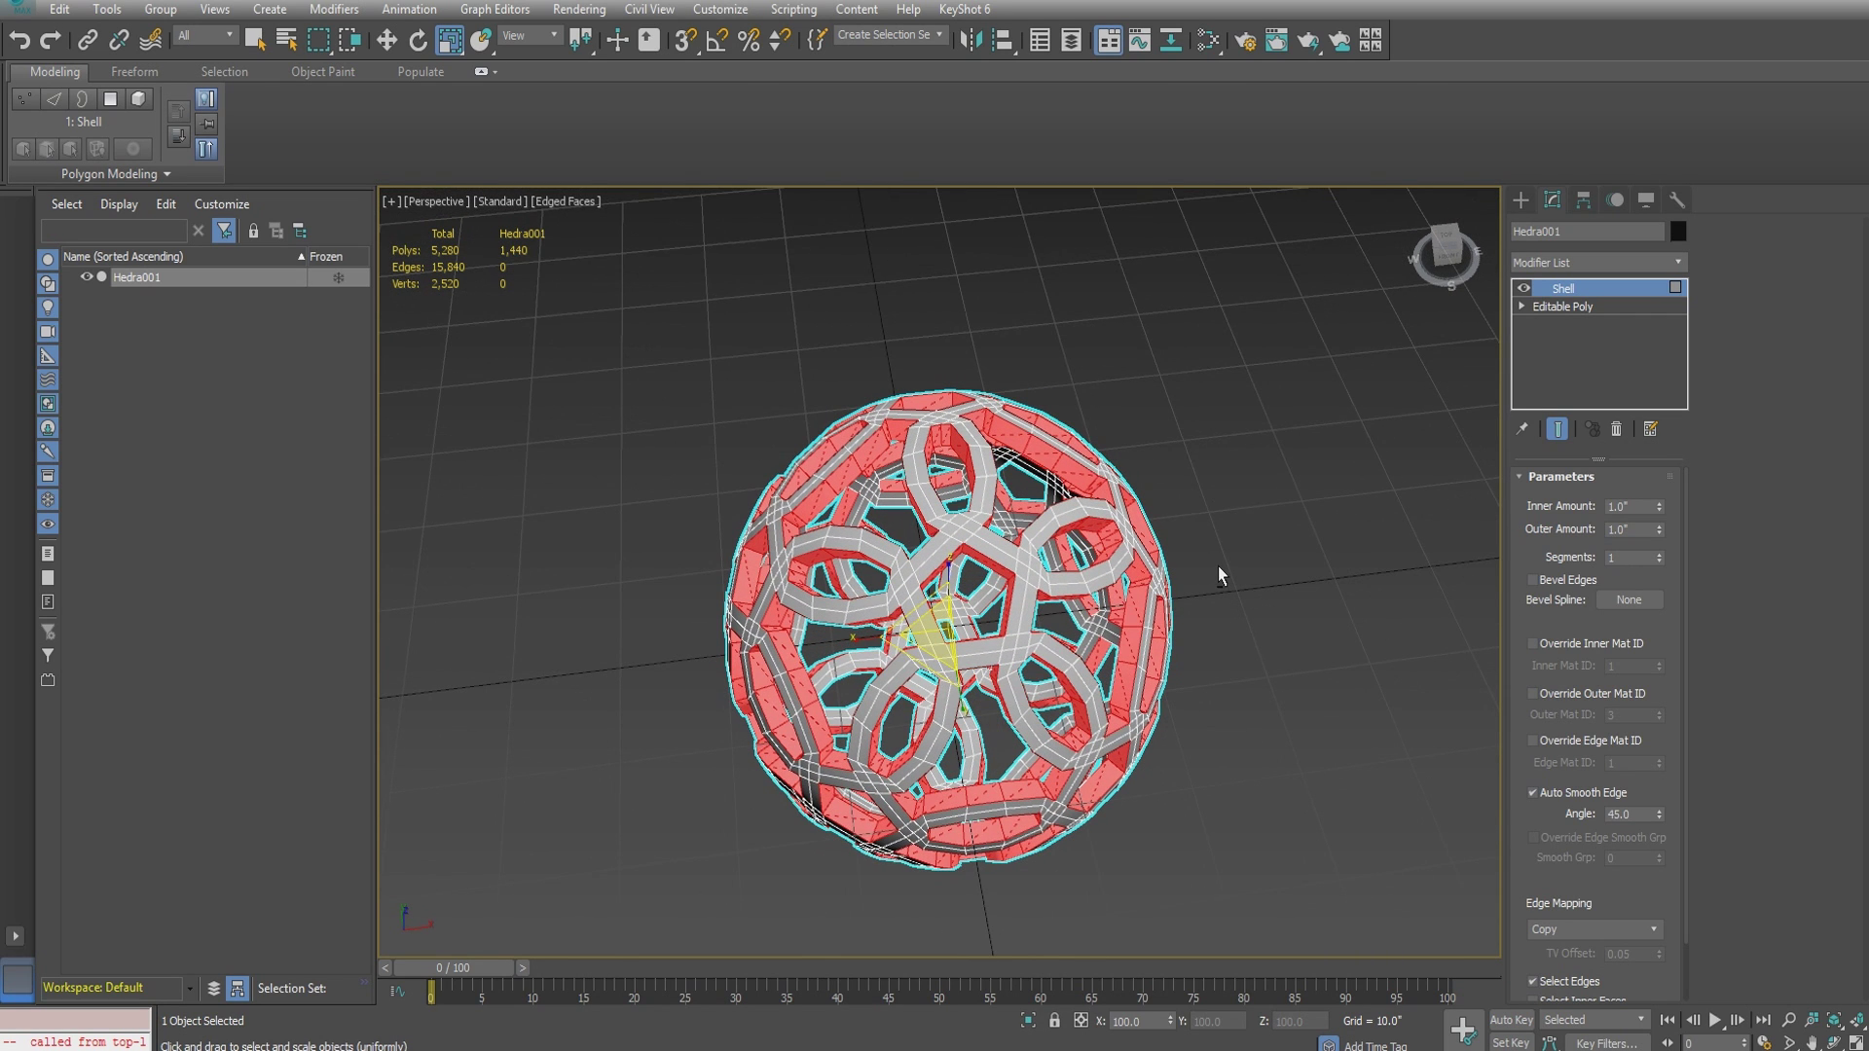
{"action": "left_click", "coordinate": [141, 171]}
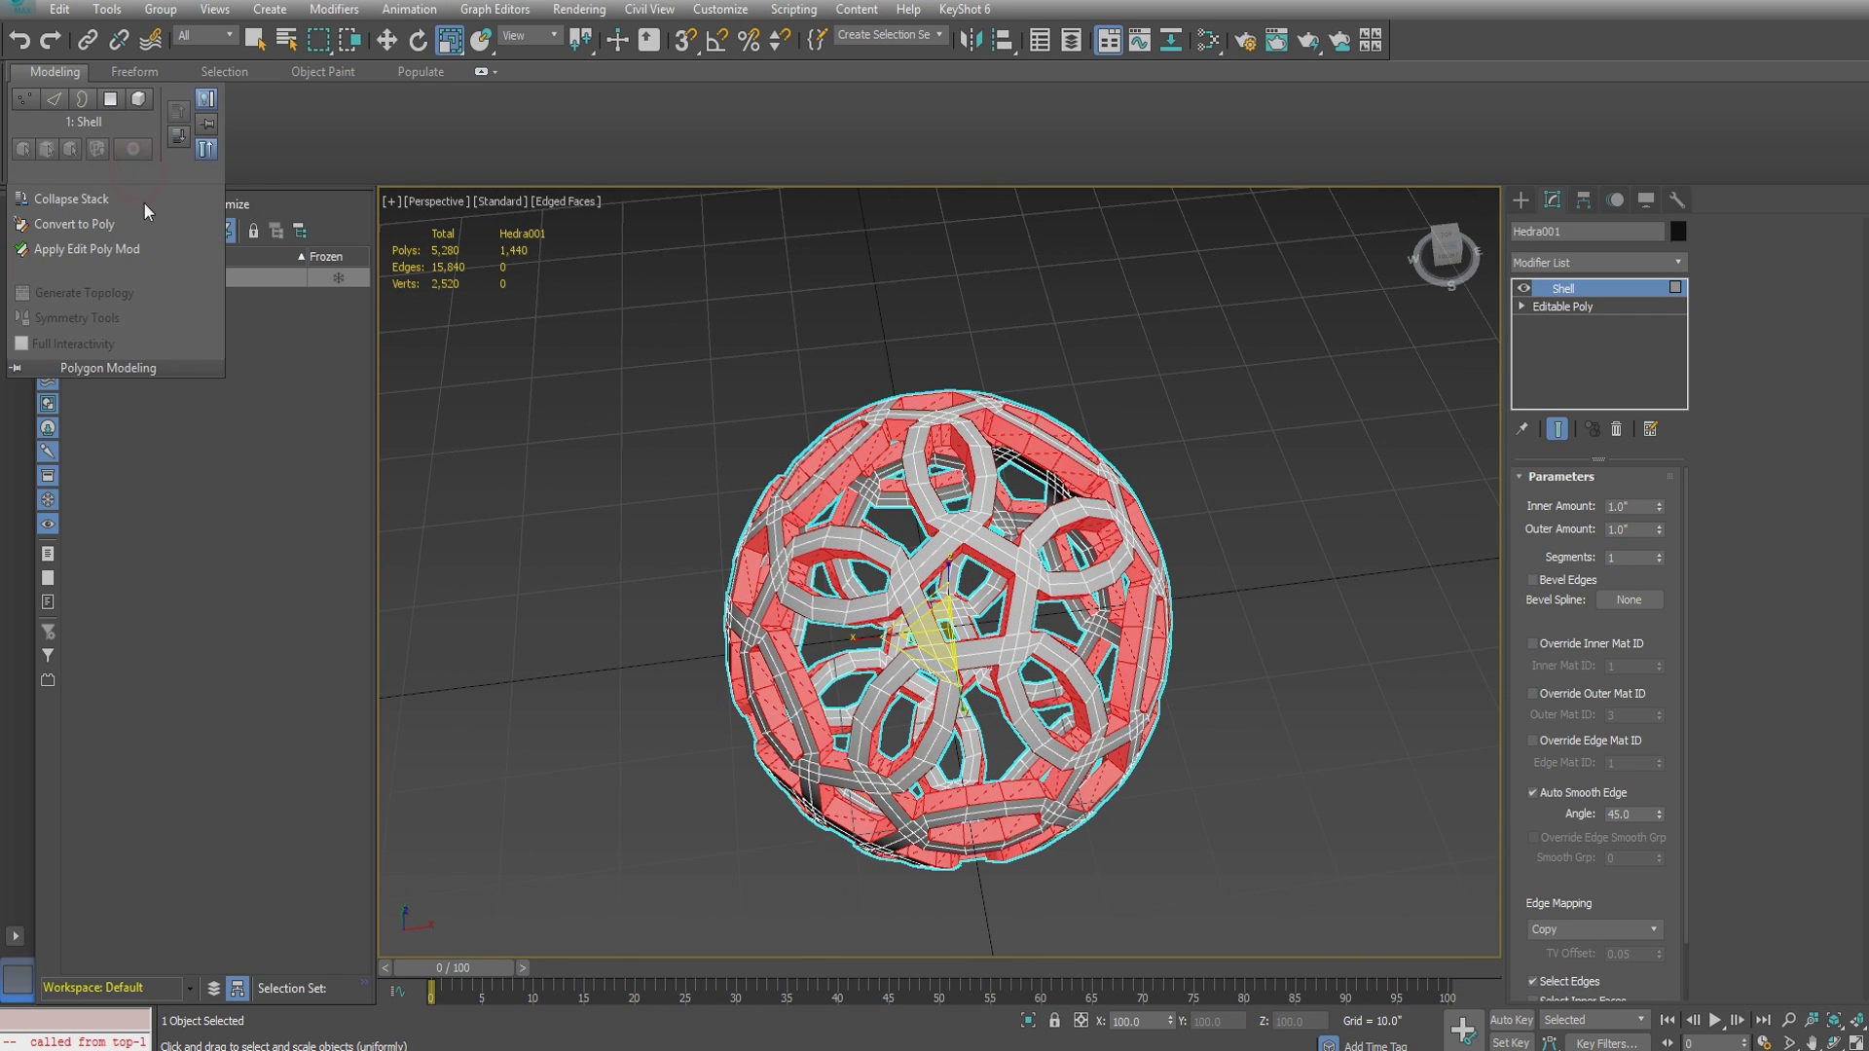
- Add an Edit Poly modifier above the shell and inset its 720 selected rim polygons by 0.26"
{"action": "left_click", "coordinate": [119, 250]}
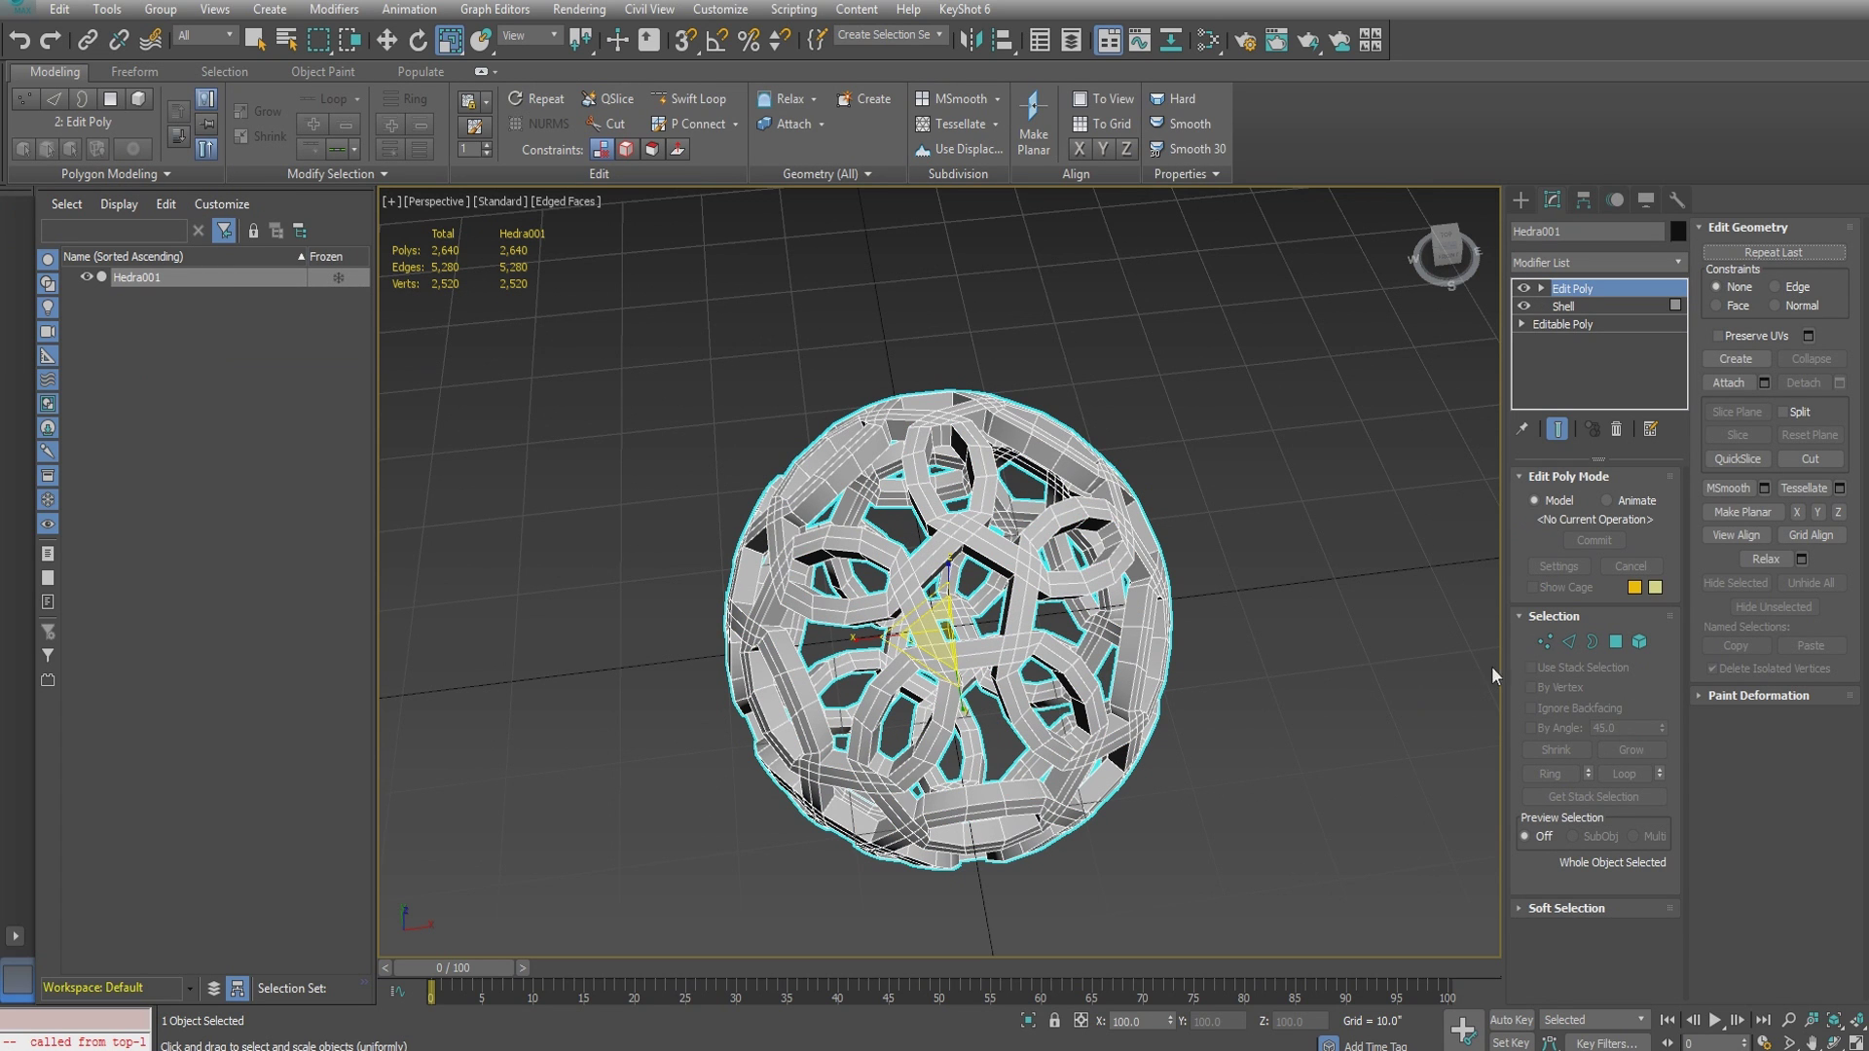
{"action": "left_click", "coordinate": [1614, 643]}
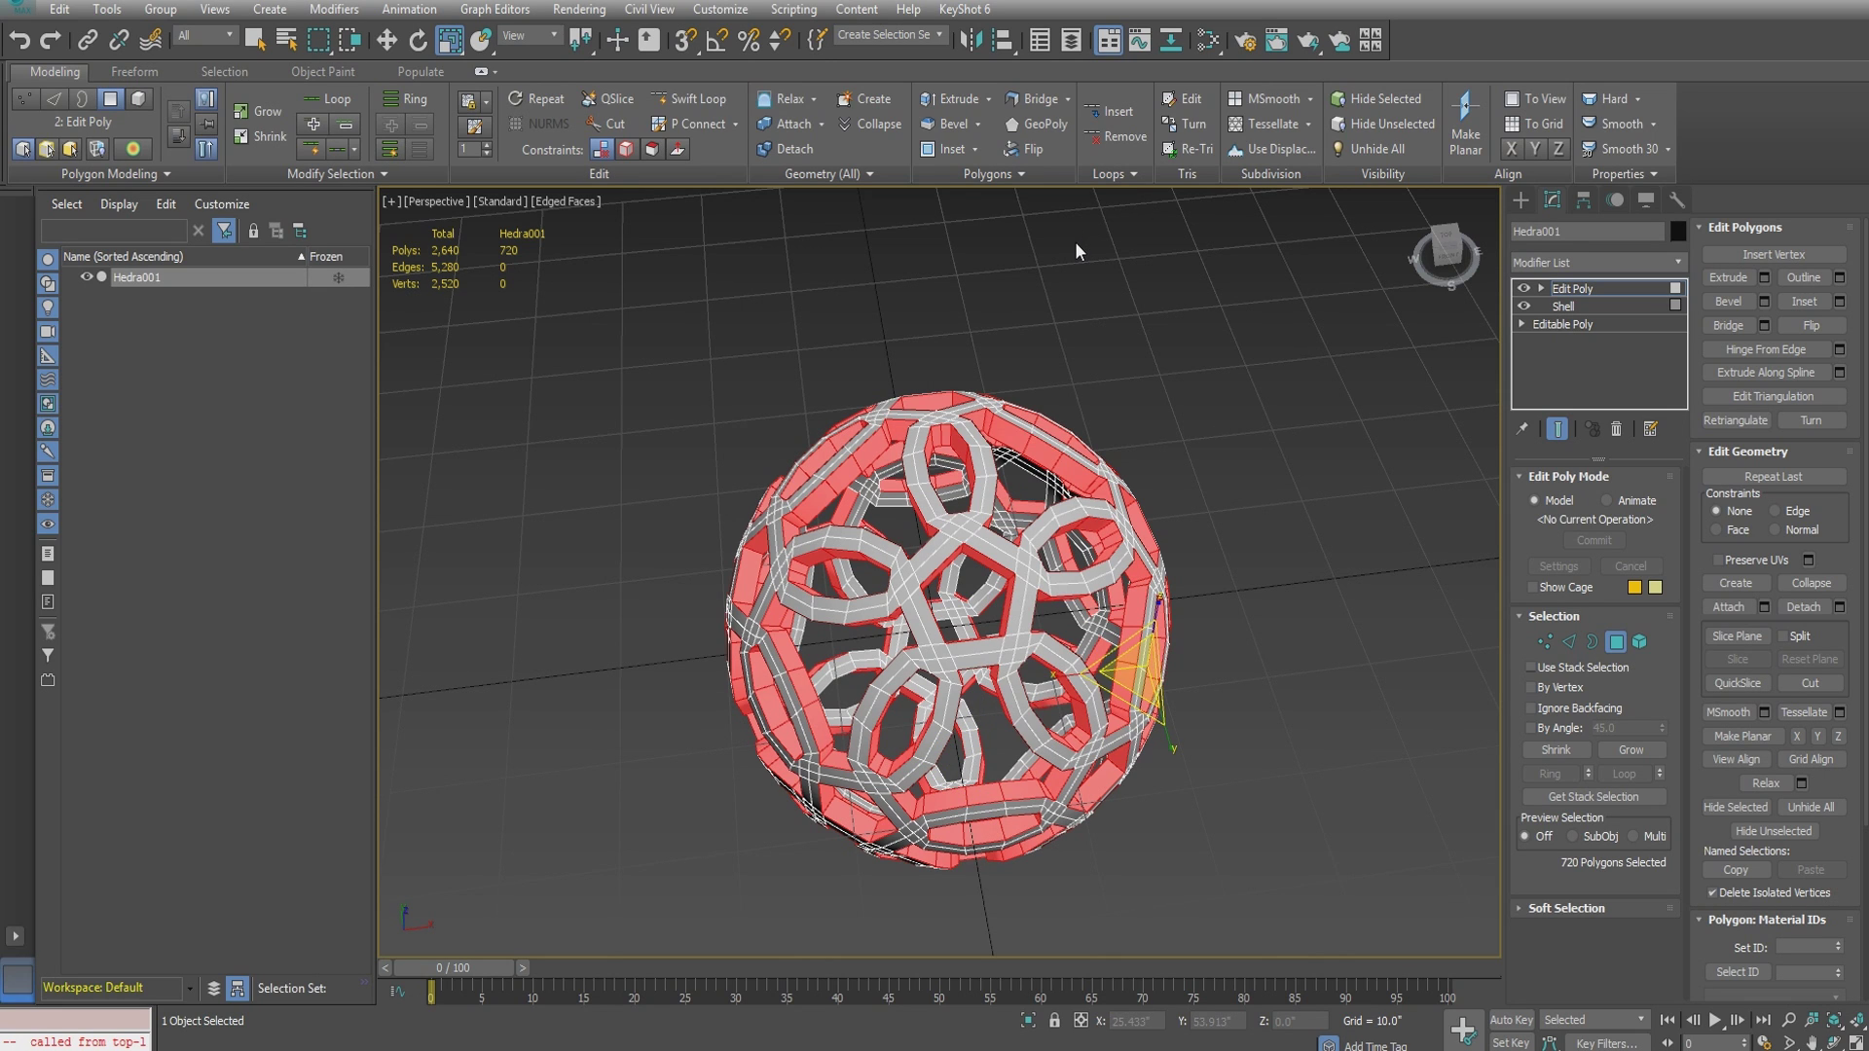
{"action": "left_click", "coordinate": [943, 150], "text": "shift"}
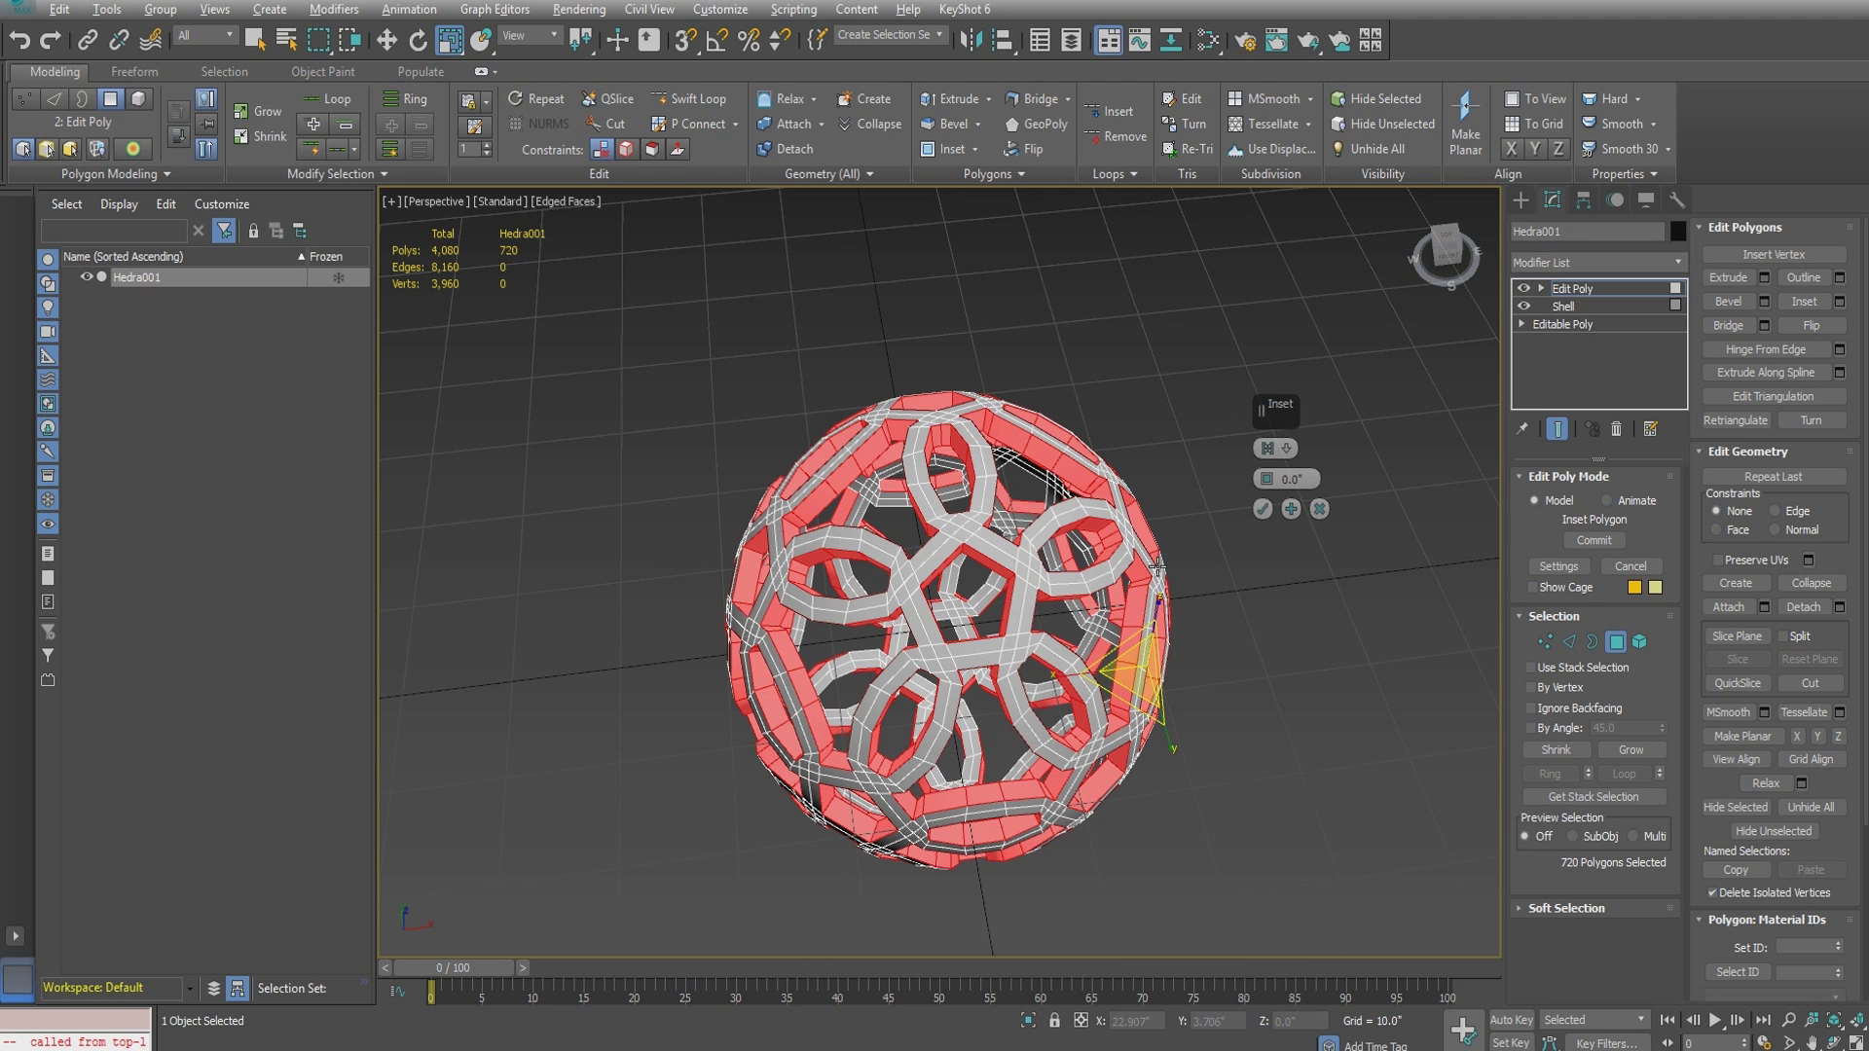
{"action": "scroll", "coordinate": [1173, 605], "scroll_direction": "up", "scroll_amount": 6}
{"action": "middle_click_drag", "start_coordinate": [1157, 566], "coordinate": [1134, 521], "text": "alt"}
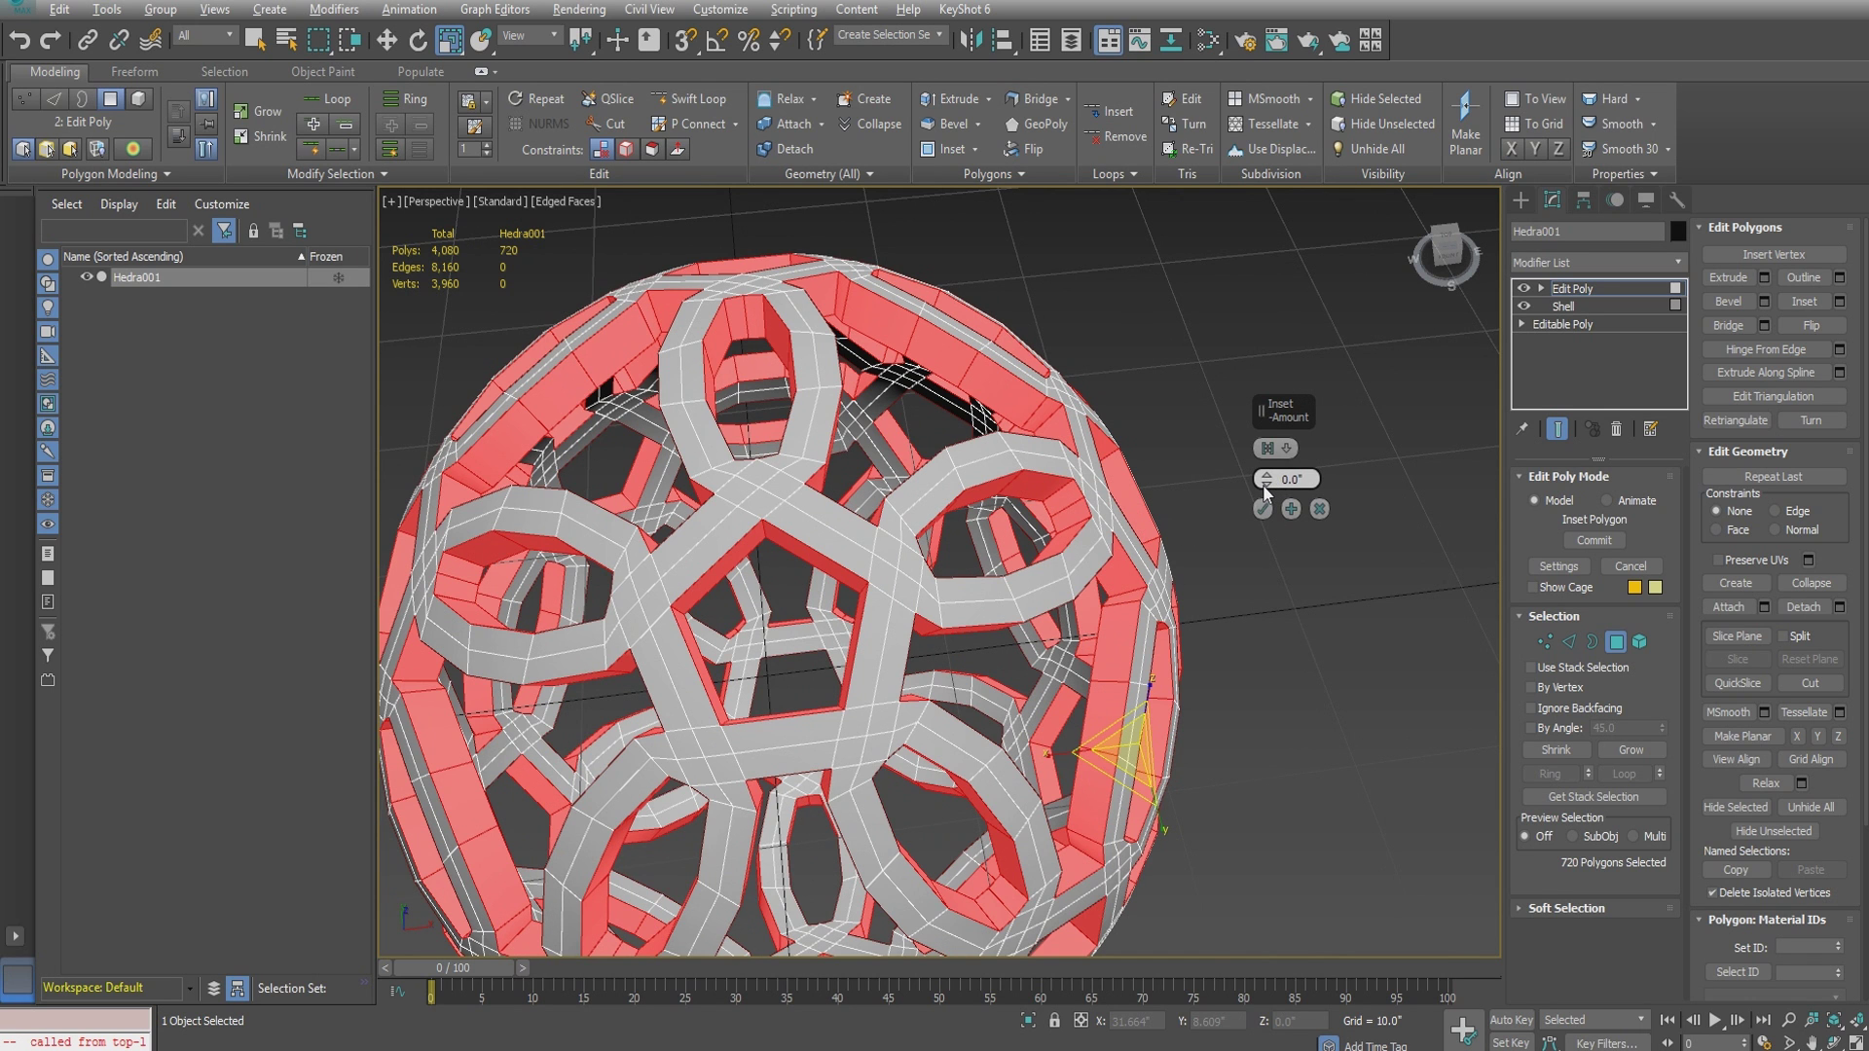
{"action": "left_click_drag", "start_coordinate": [1266, 492], "coordinate": [1258, 466]}
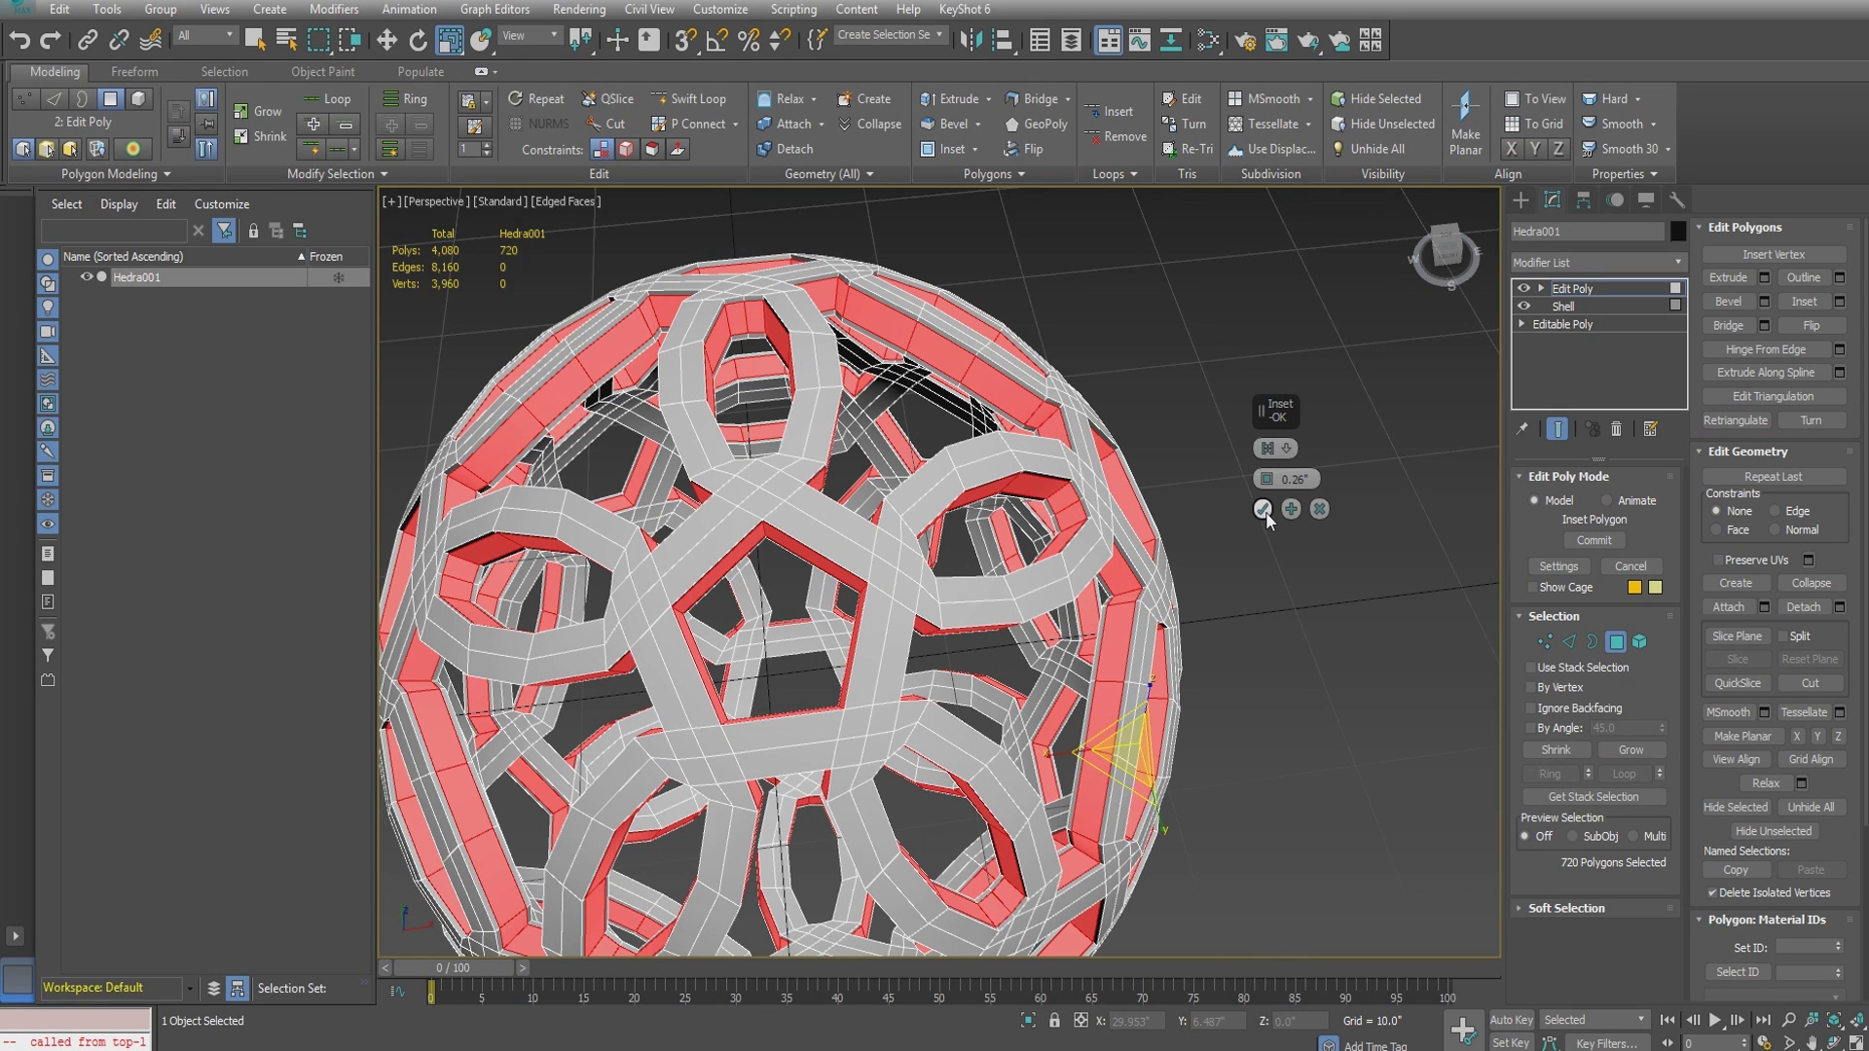
{"action": "left_click", "coordinate": [1262, 509]}
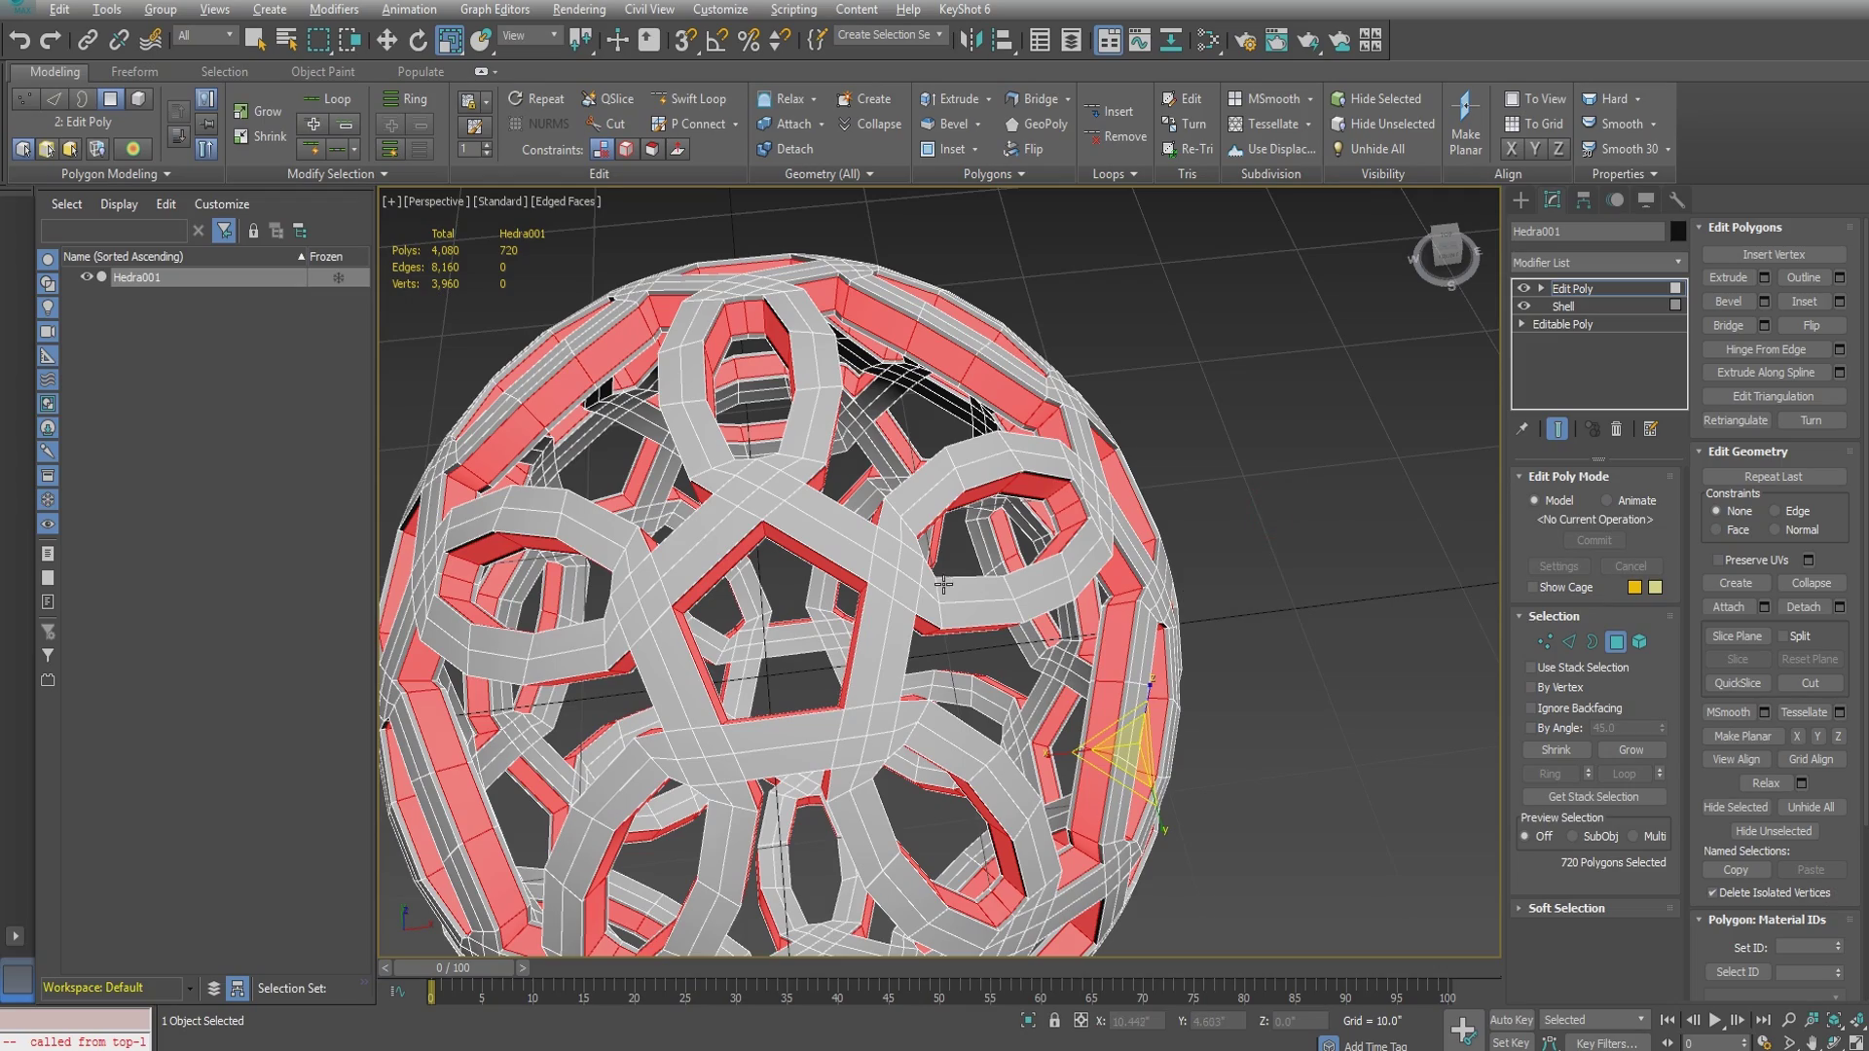
{"action": "middle_click_drag", "start_coordinate": [942, 584], "coordinate": [1277, 643], "text": "alt"}
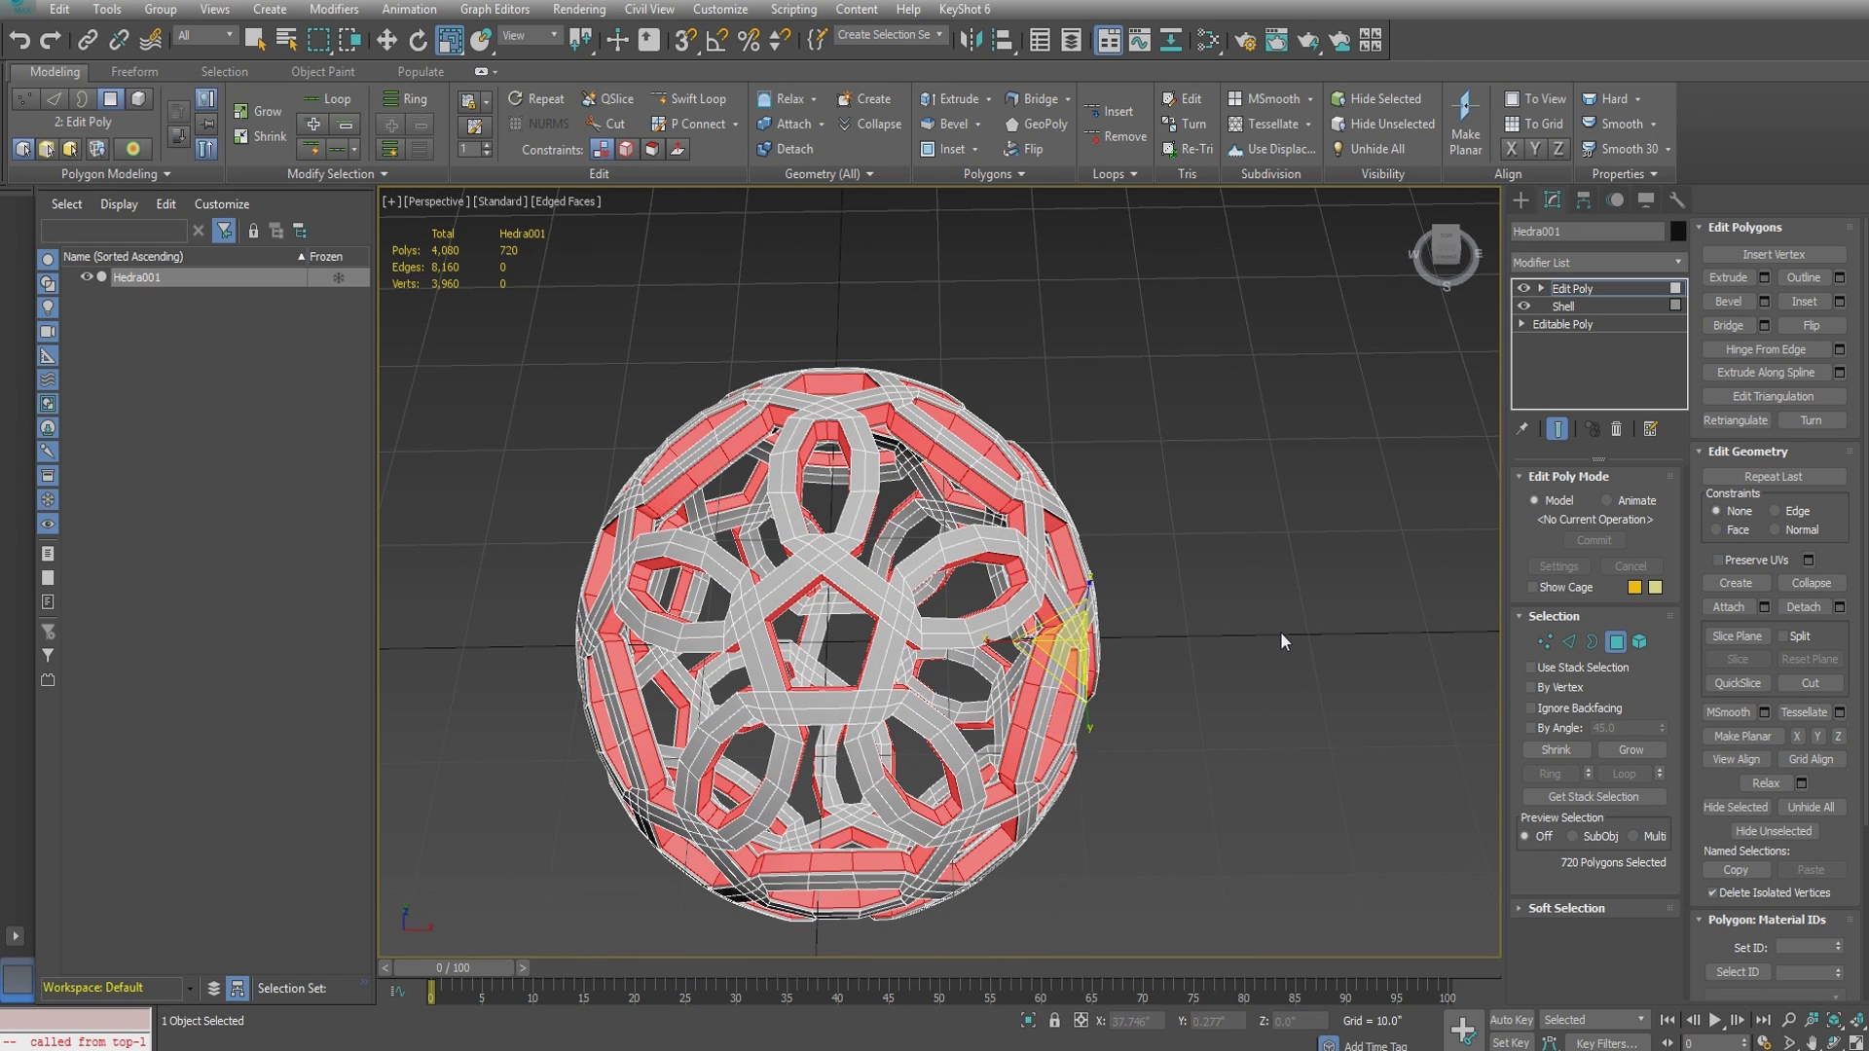
- Exit Polygon mode and add OpenSubdiv smoothing to Hedra001 with Iterations set to 2
{"action": "left_click", "coordinate": [1616, 641]}
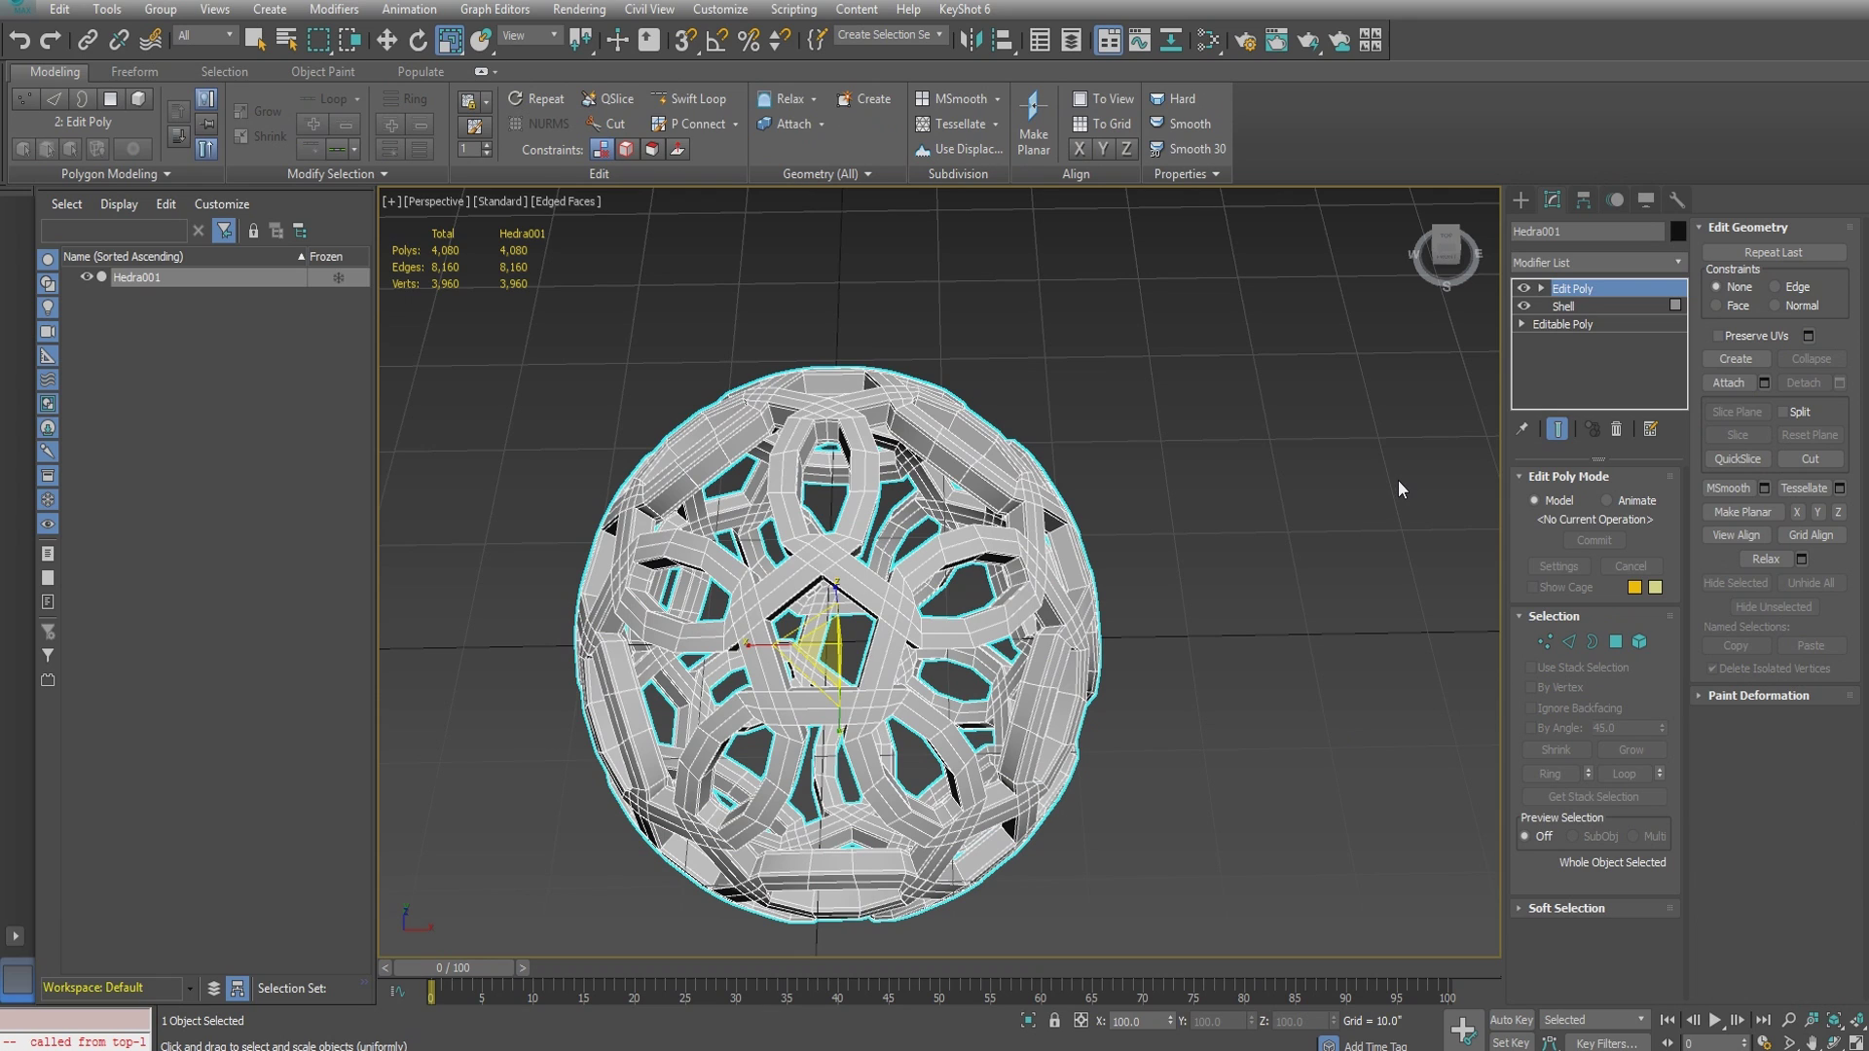
{"action": "left_click", "coordinate": [1680, 266]}
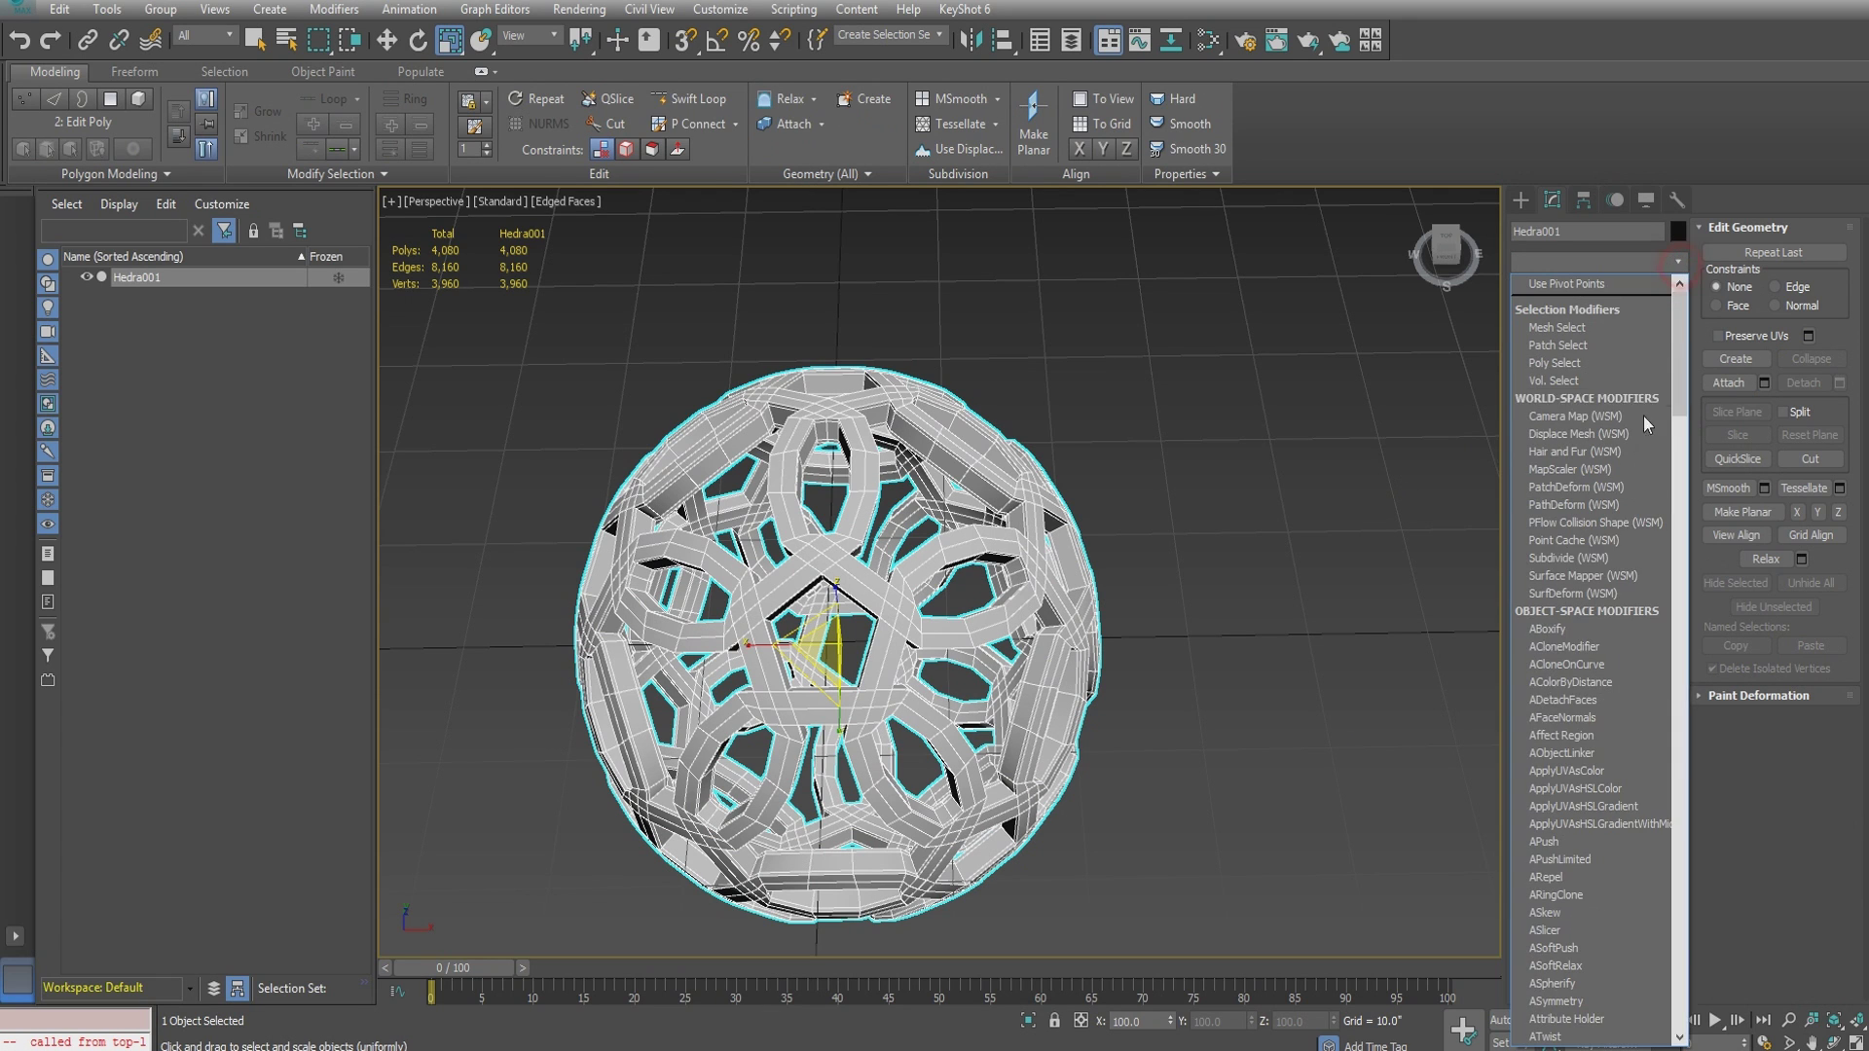
{"action": "scroll", "coordinate": [1613, 769], "scroll_direction": "down", "scroll_amount": 10}
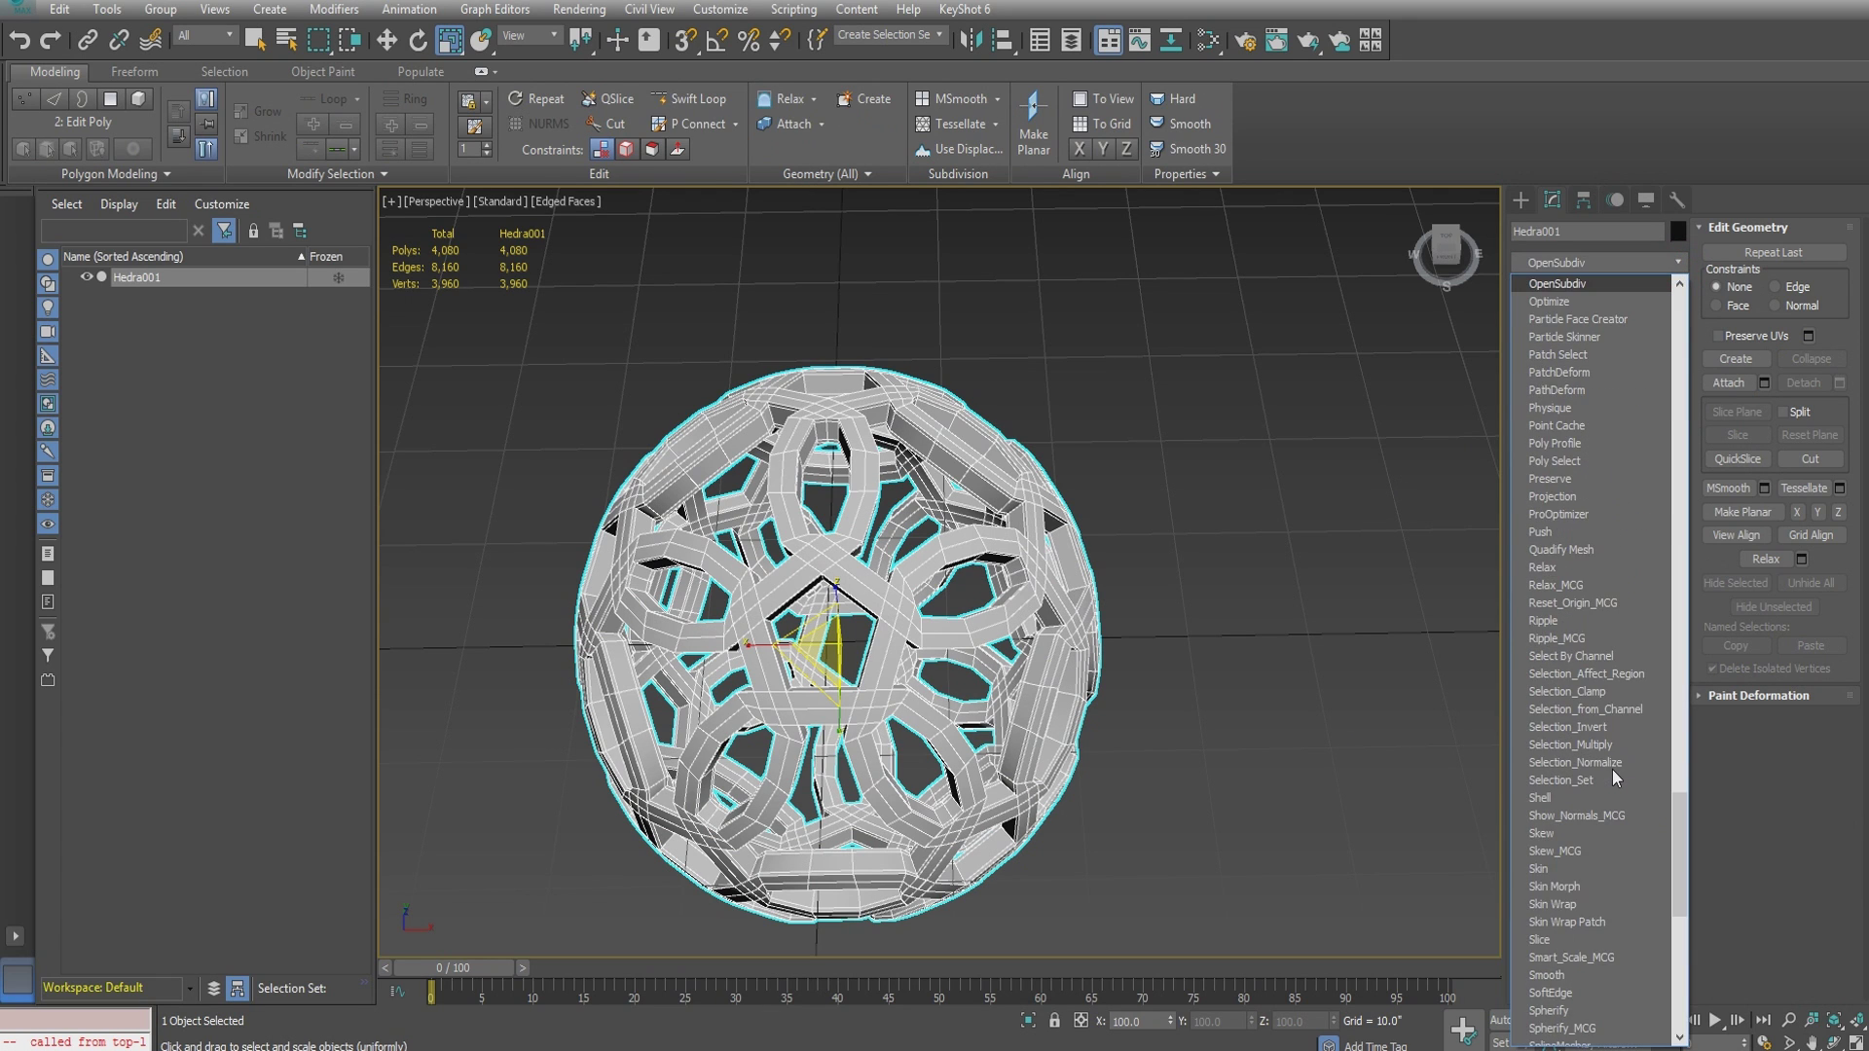
{"action": "left_click", "coordinate": [1612, 769]}
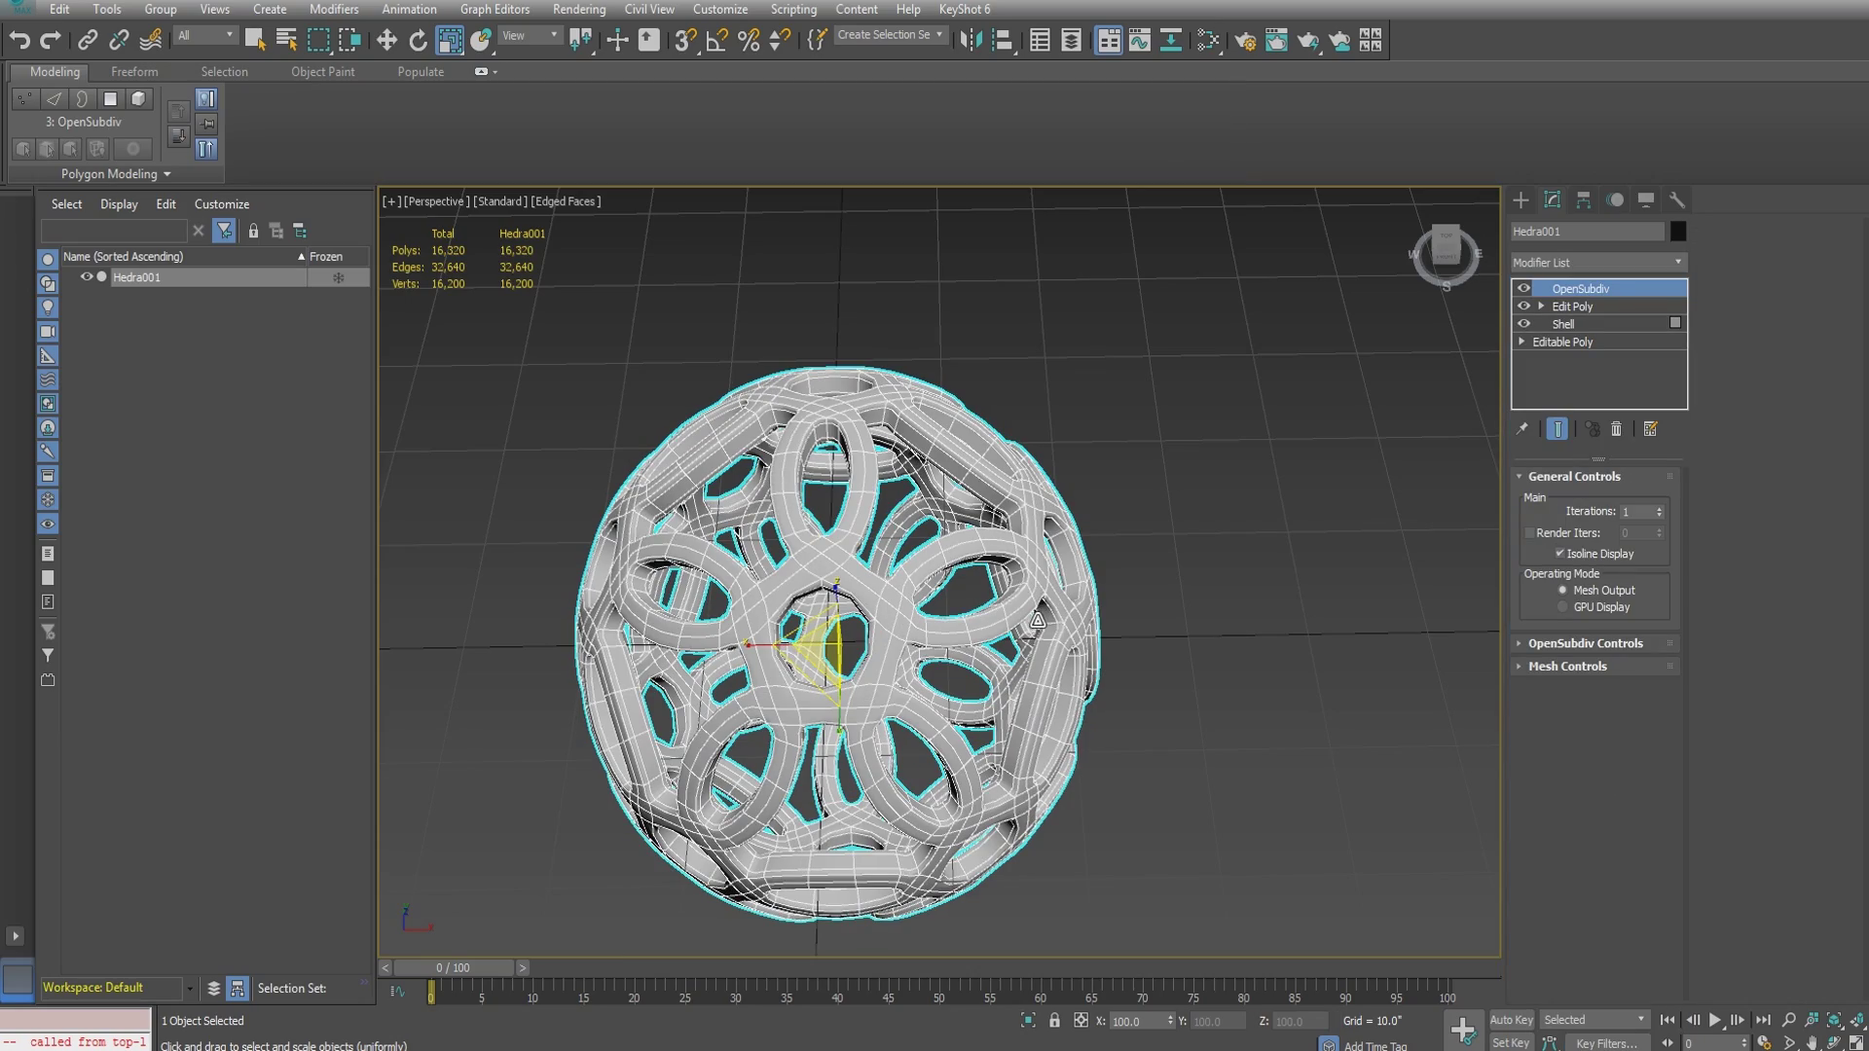
{"action": "middle_click_drag", "start_coordinate": [1038, 620], "coordinate": [1078, 623], "text": "alt"}
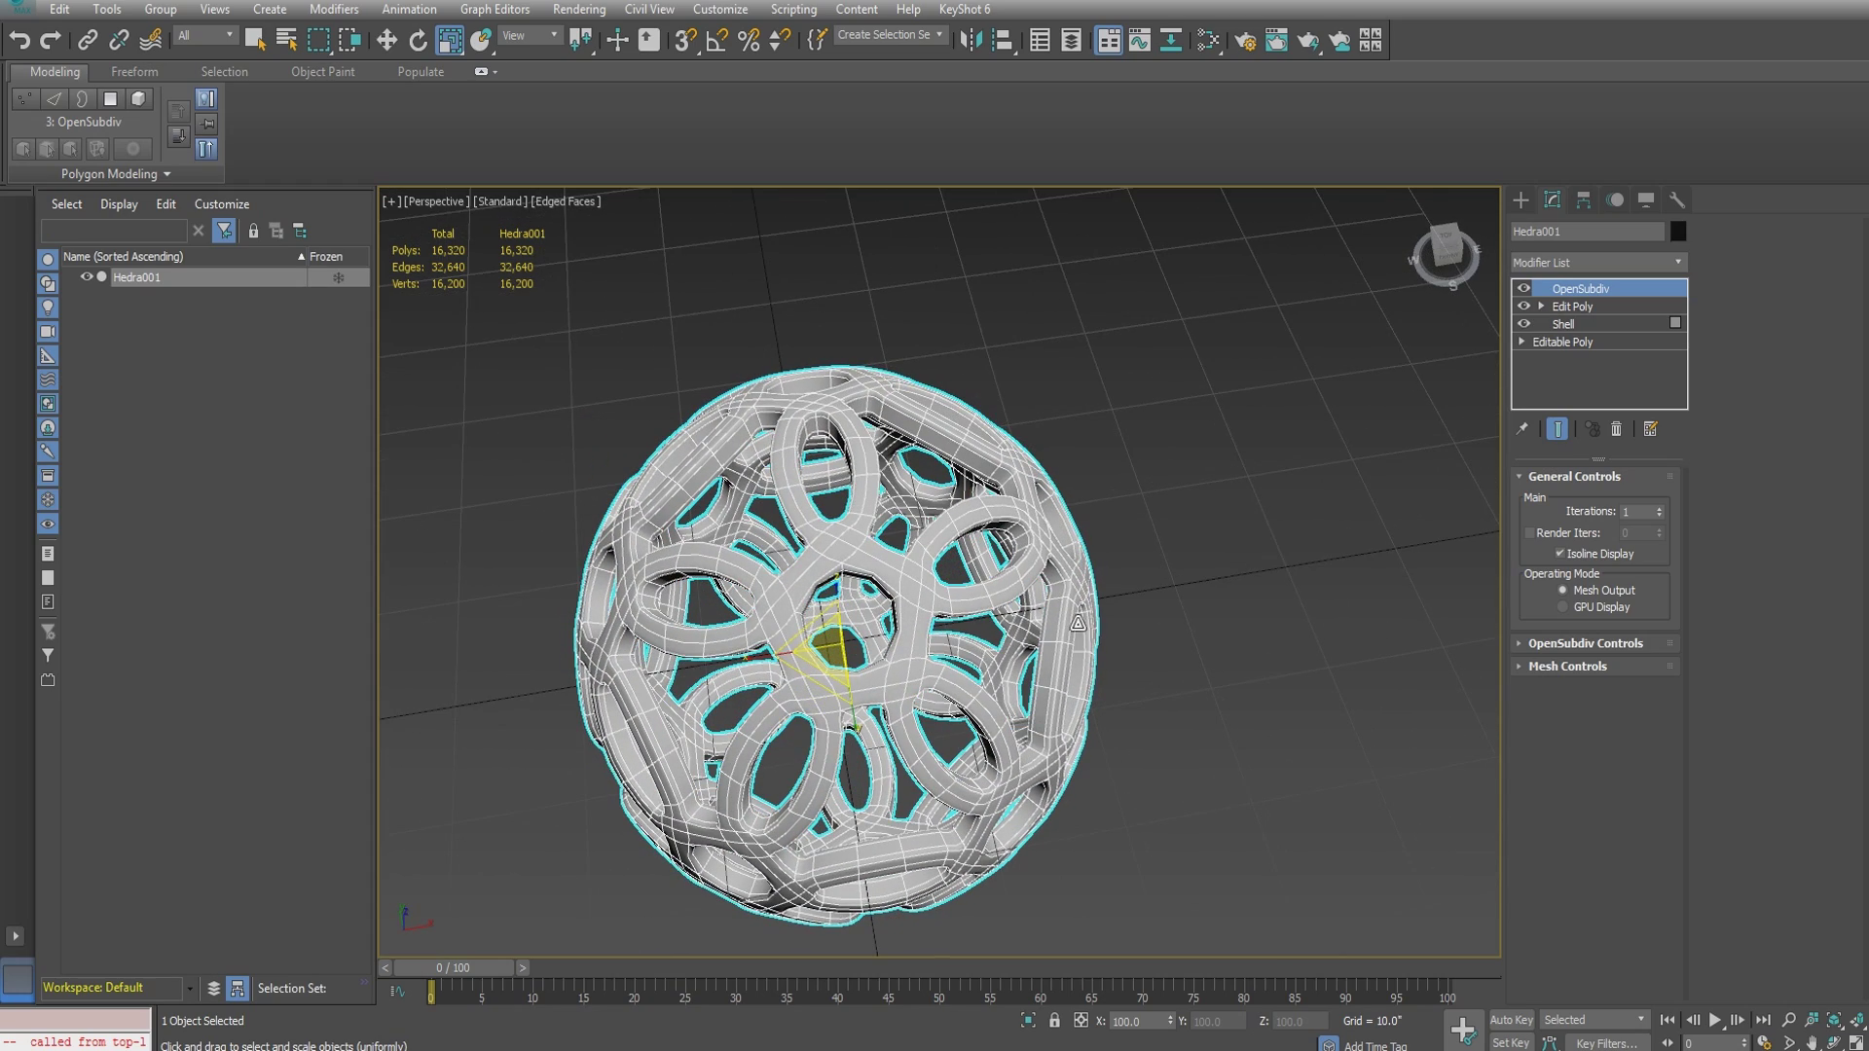
{"action": "left_click", "coordinate": [1661, 515]}
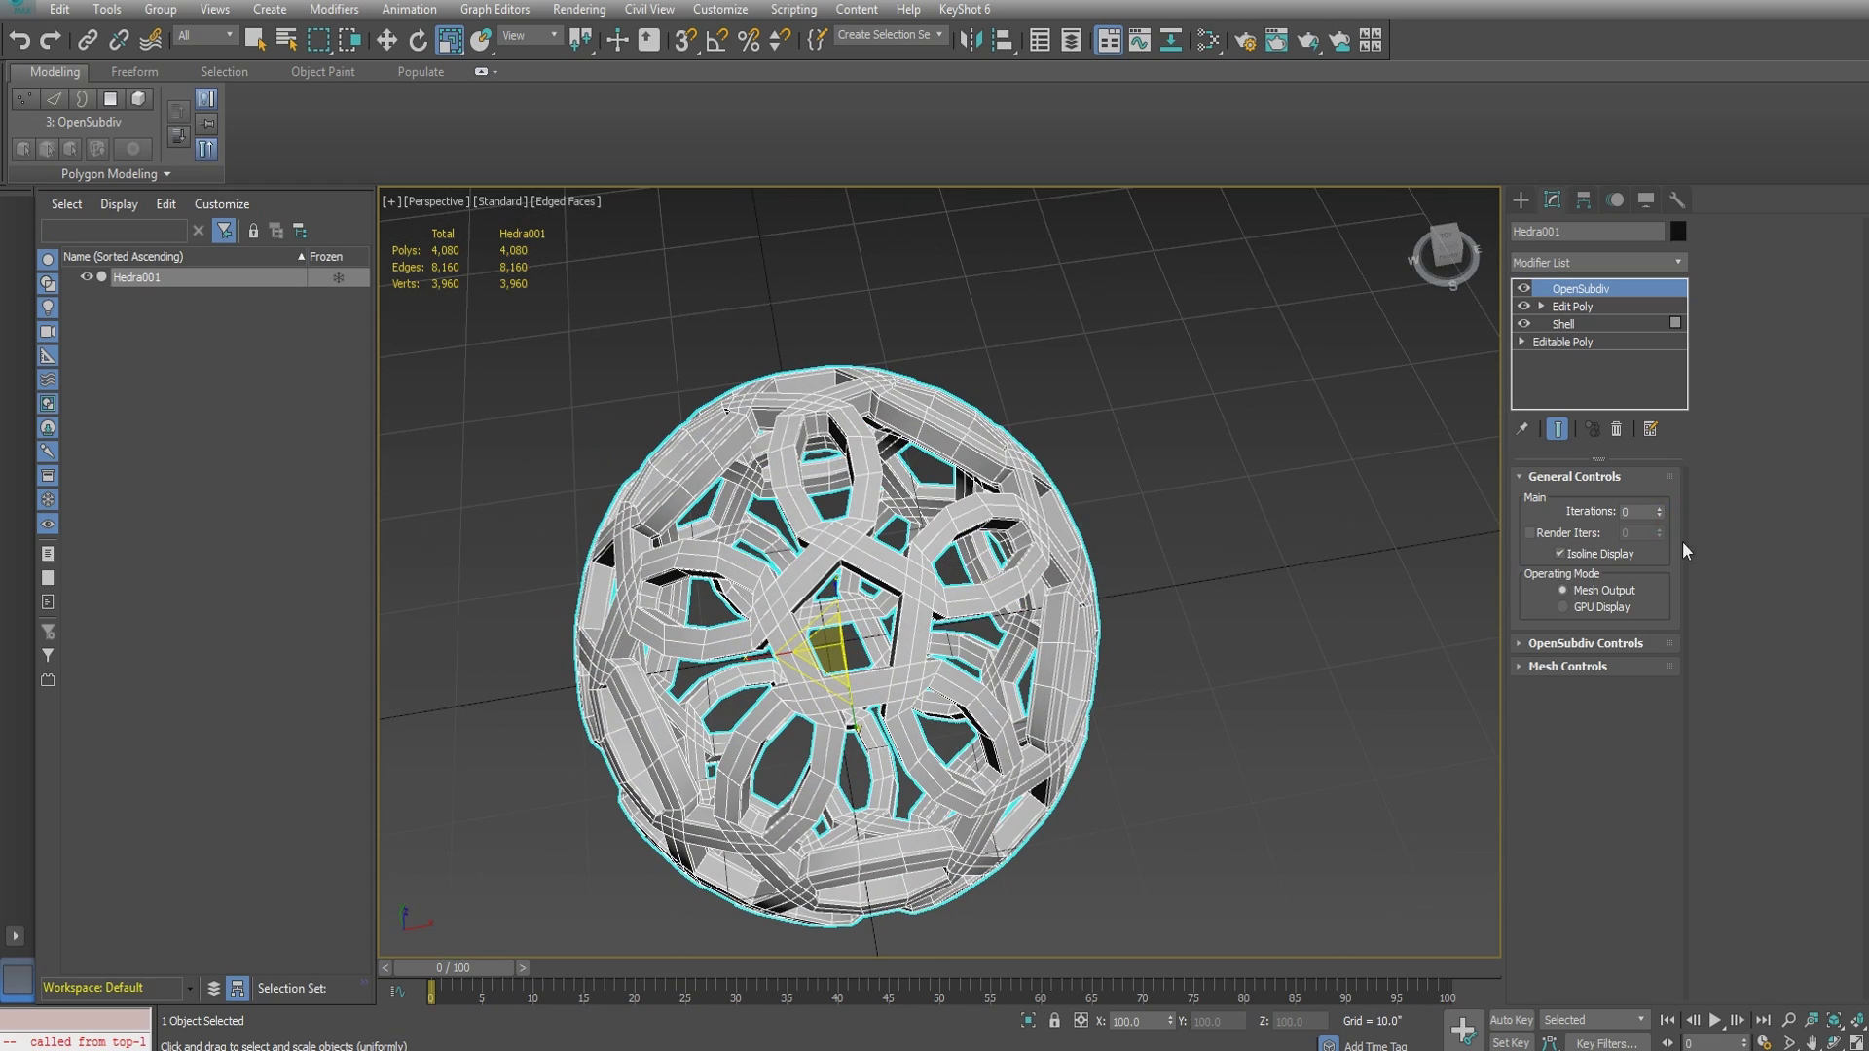
{"action": "left_click", "coordinate": [1660, 508]}
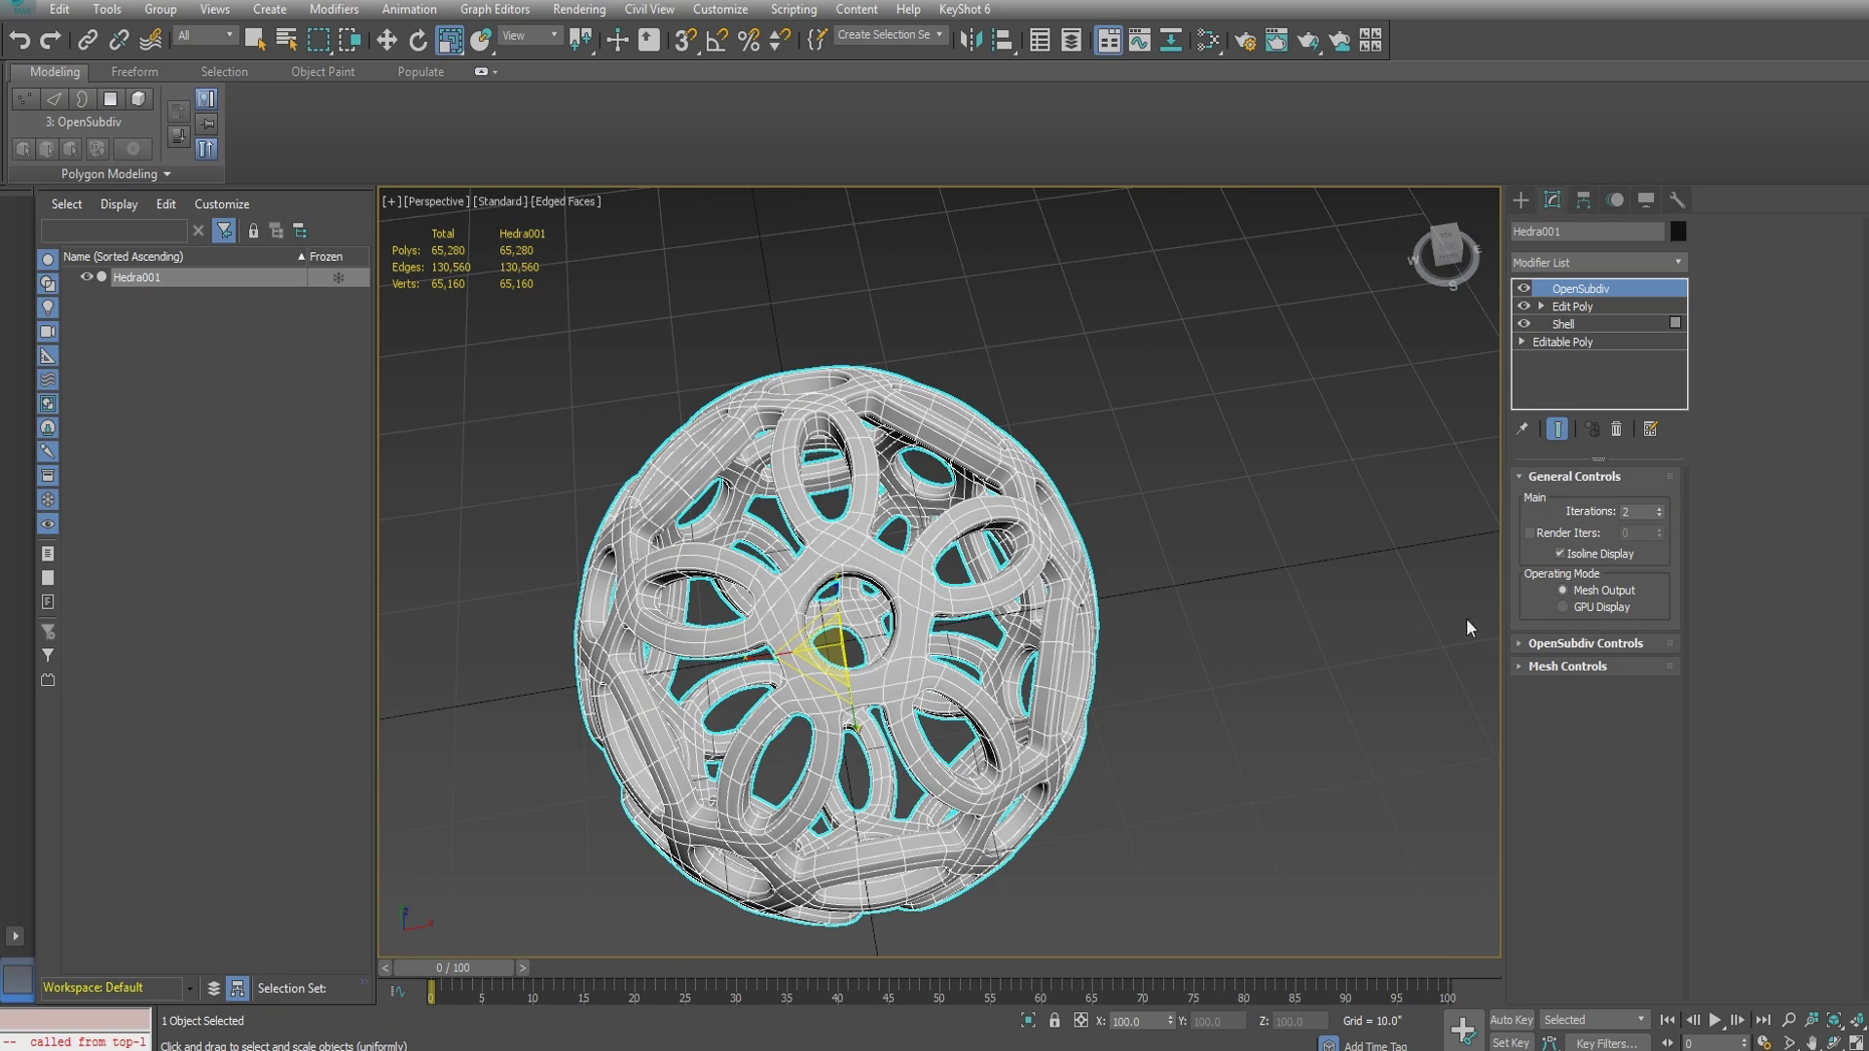
- Turn off Edged Faces with F4 to view the smoothed sphere shaded
{"action": "middle_click_drag", "start_coordinate": [1070, 745], "coordinate": [1057, 695], "text": "alt"}
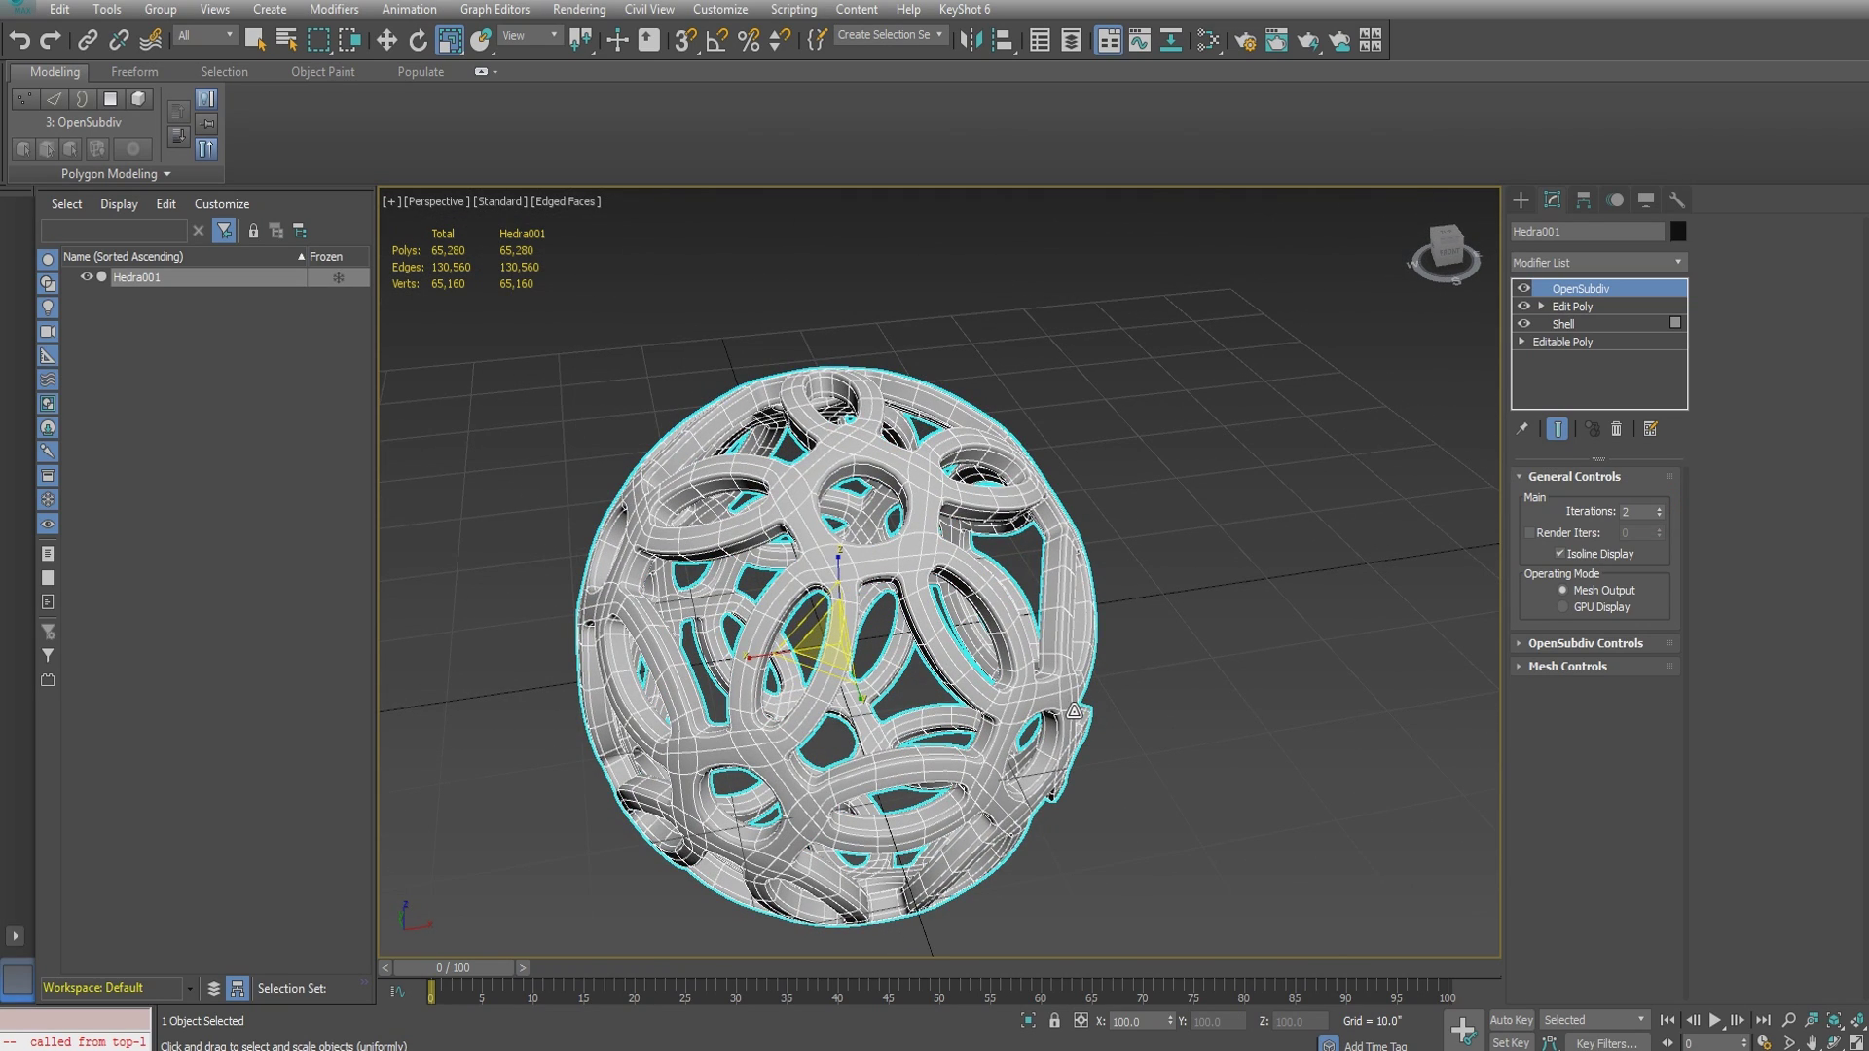
{"action": "key", "text": "F4"}
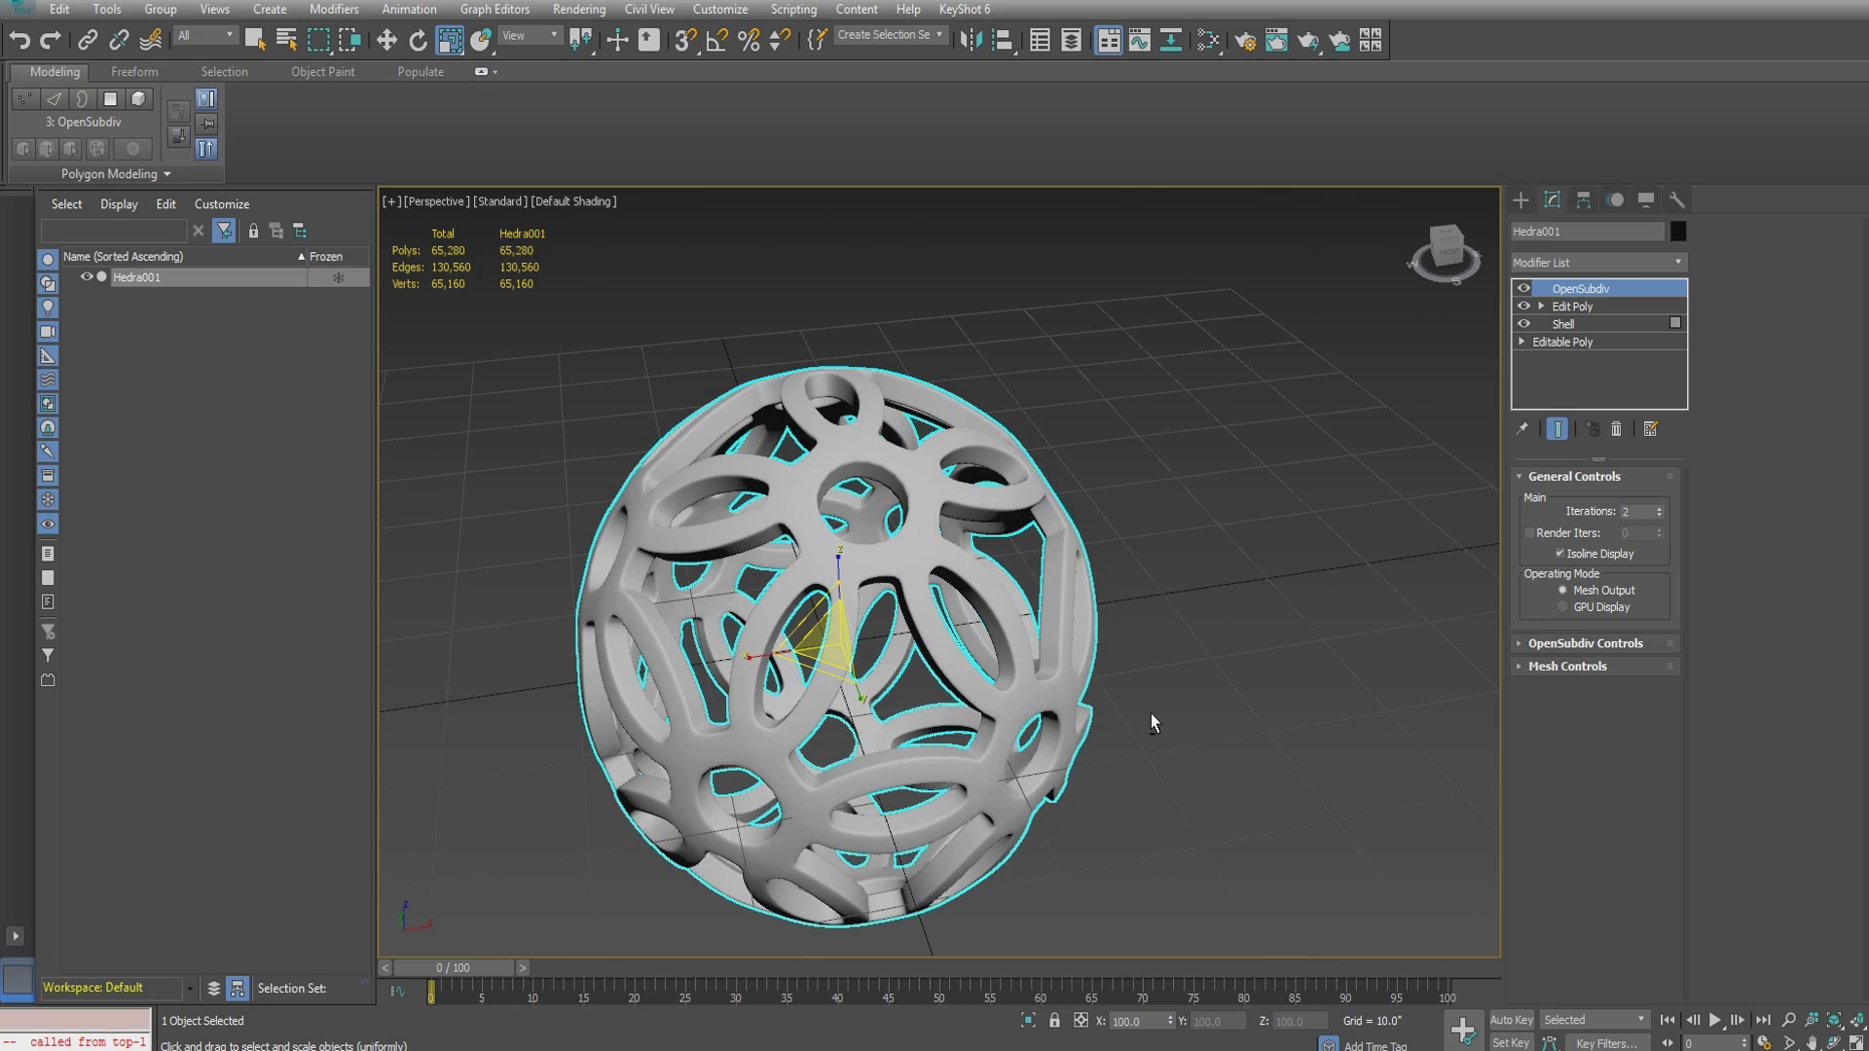
{"action": "middle_click_drag", "start_coordinate": [1153, 722], "coordinate": [1076, 490], "text": "alt"}
- In the Slate Material Editor, raise Material #57's Specular Level to 54
{"action": "left_click", "coordinate": [1207, 40]}
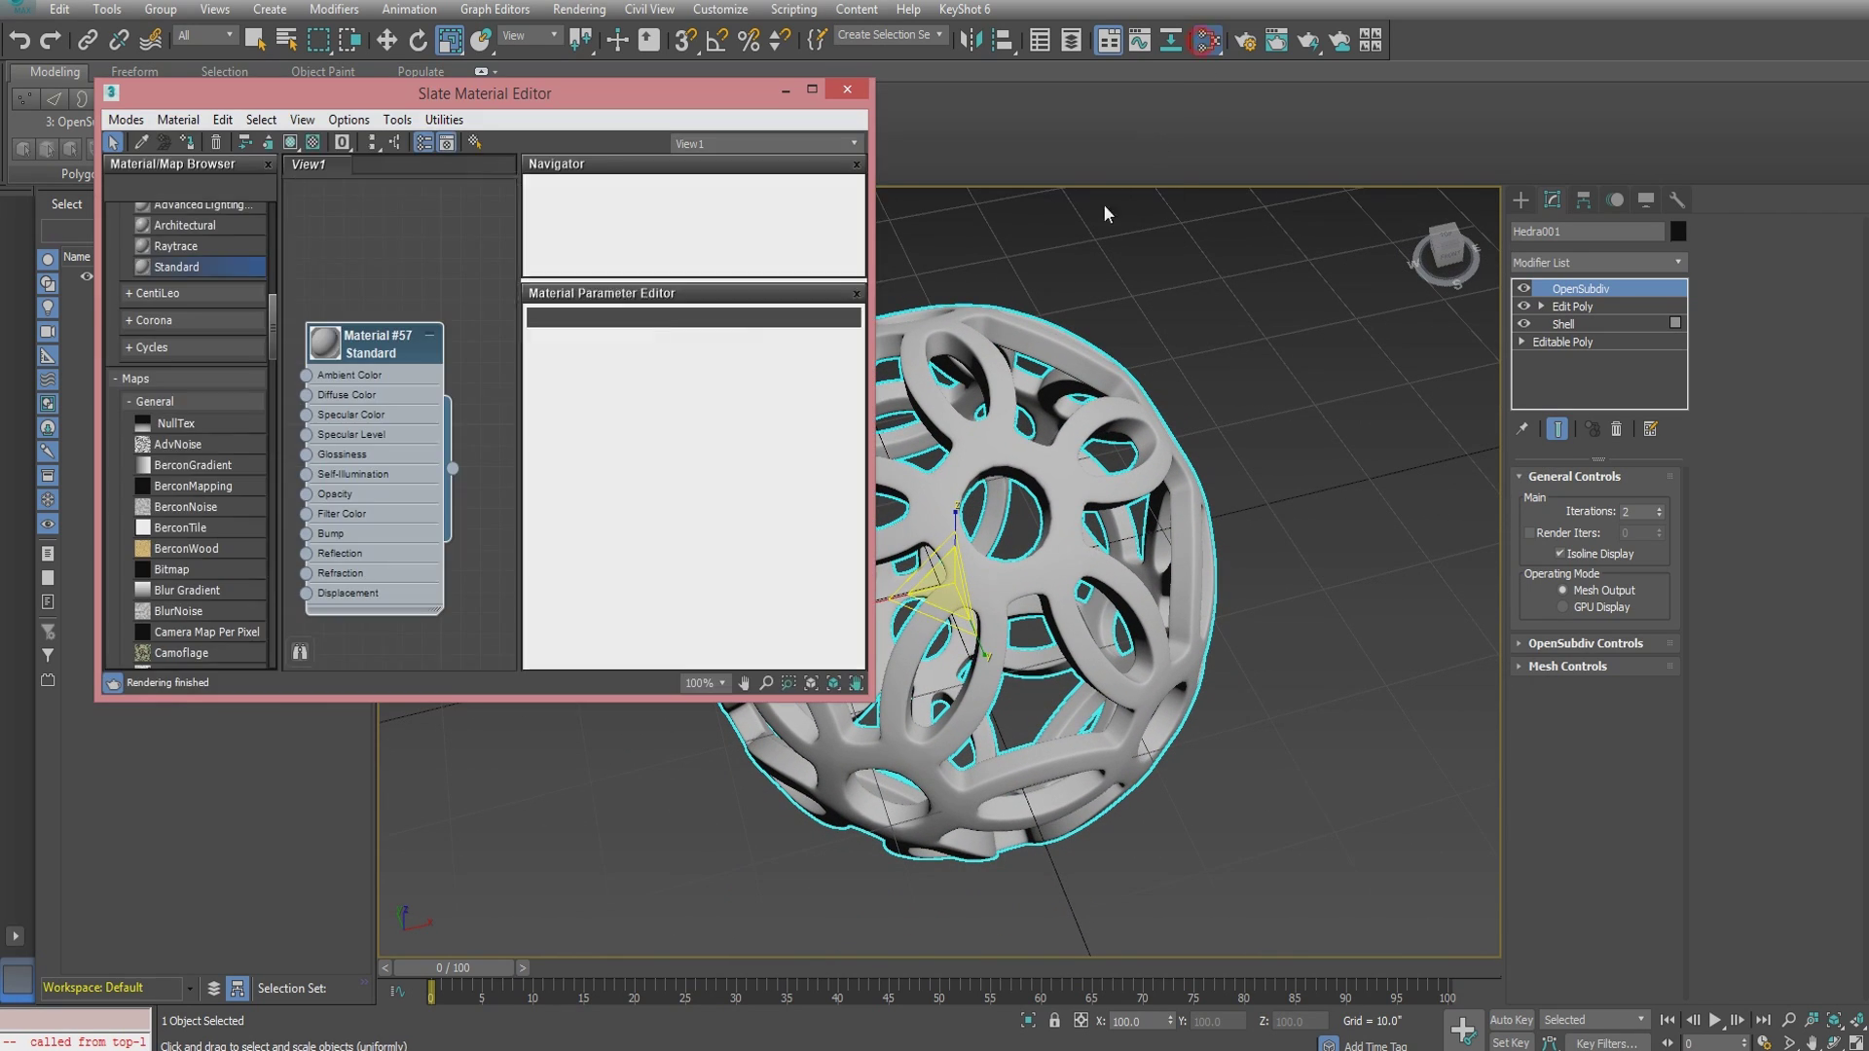
{"action": "double_click", "coordinate": [388, 362]}
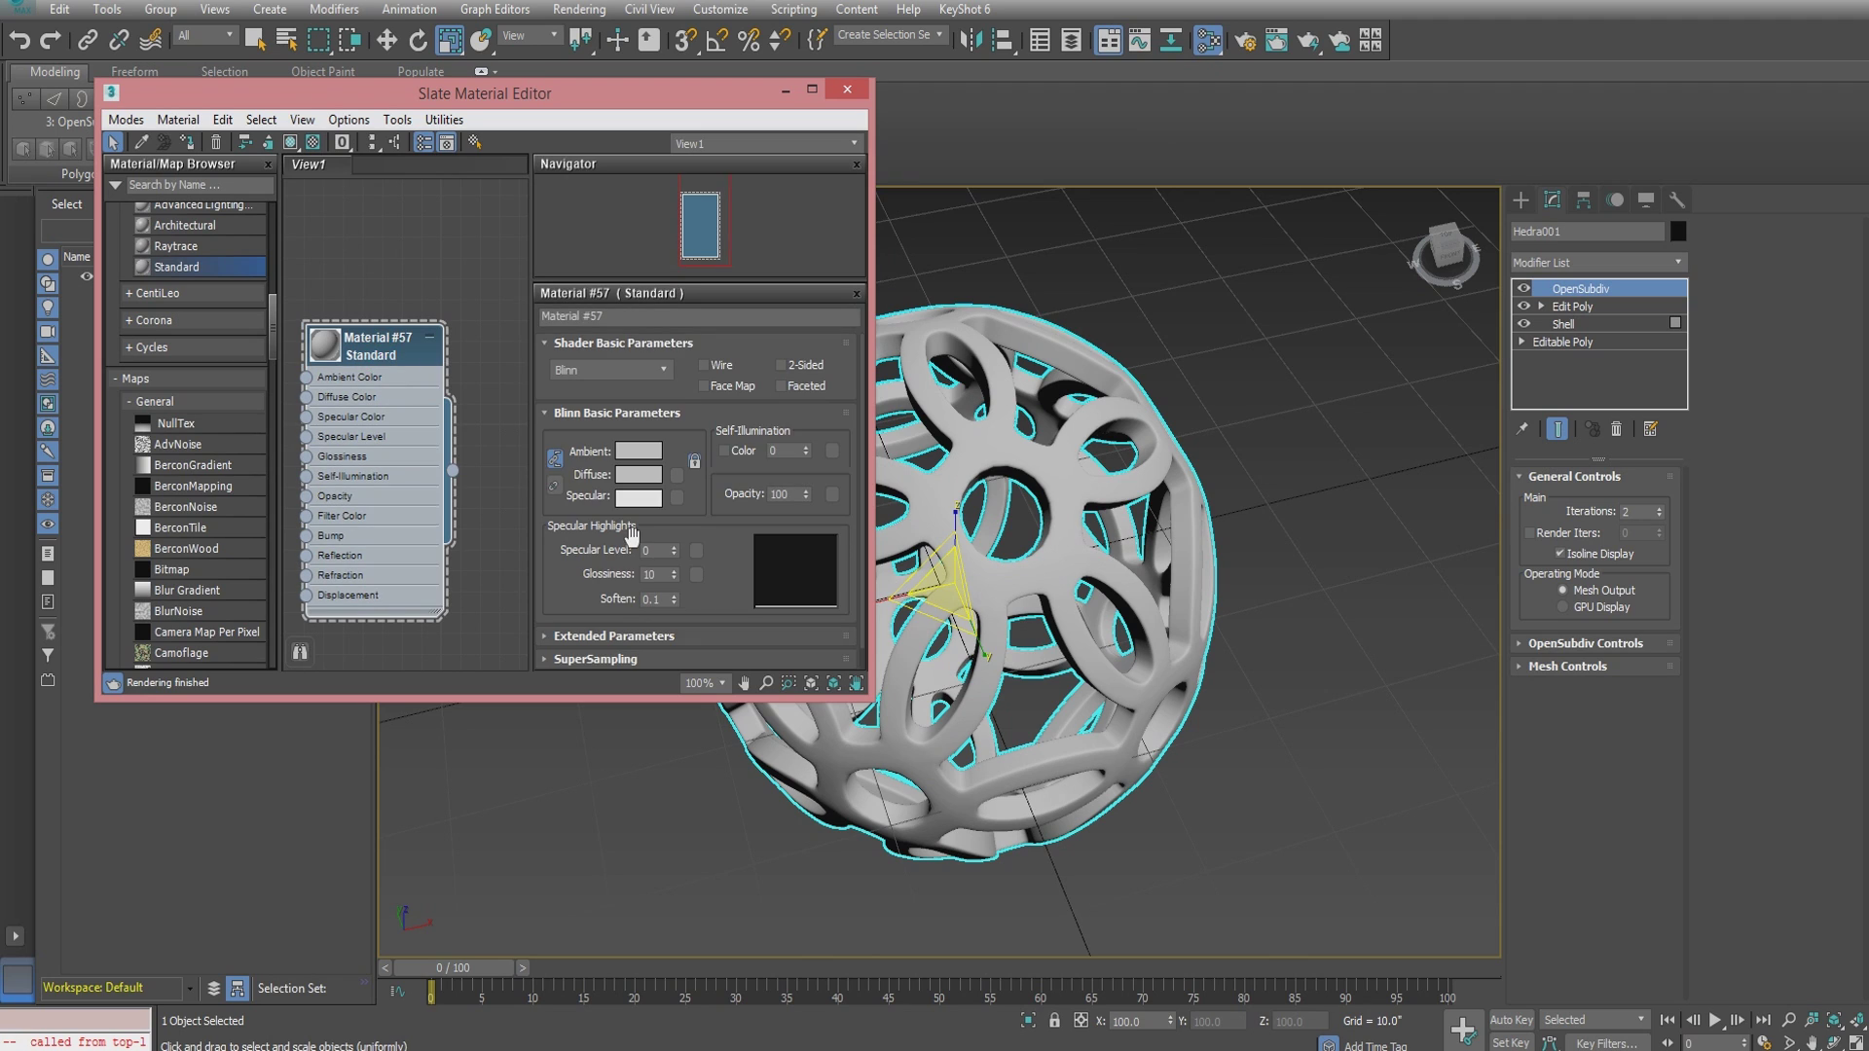
{"action": "mouse_move", "coordinate": [674, 551]}
{"action": "left_mouse_down"}
{"action": "mouse_move", "coordinate": [674, 516]}
{"action": "mouse_move", "coordinate": [673, 557]}
{"action": "left_mouse_up"}
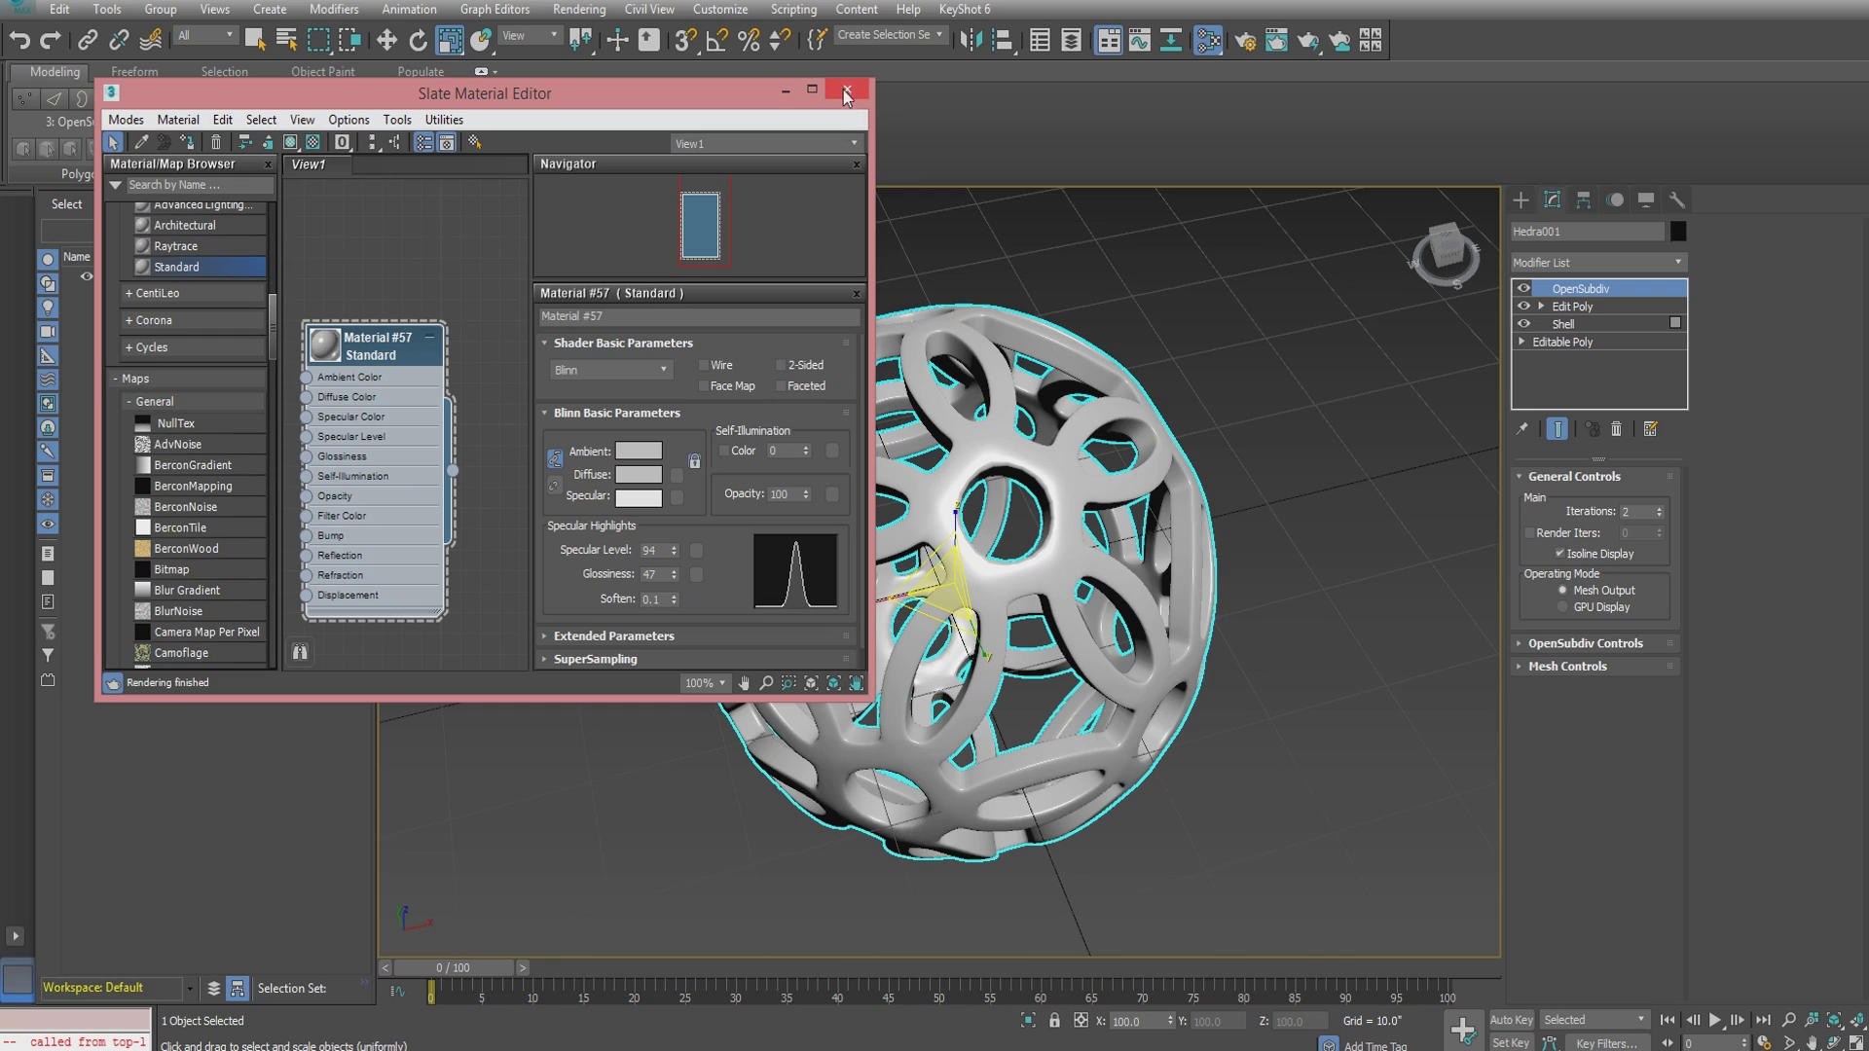
- Close the material editor and turn Edged Faces back on with F4
{"action": "left_click", "coordinate": [846, 91]}
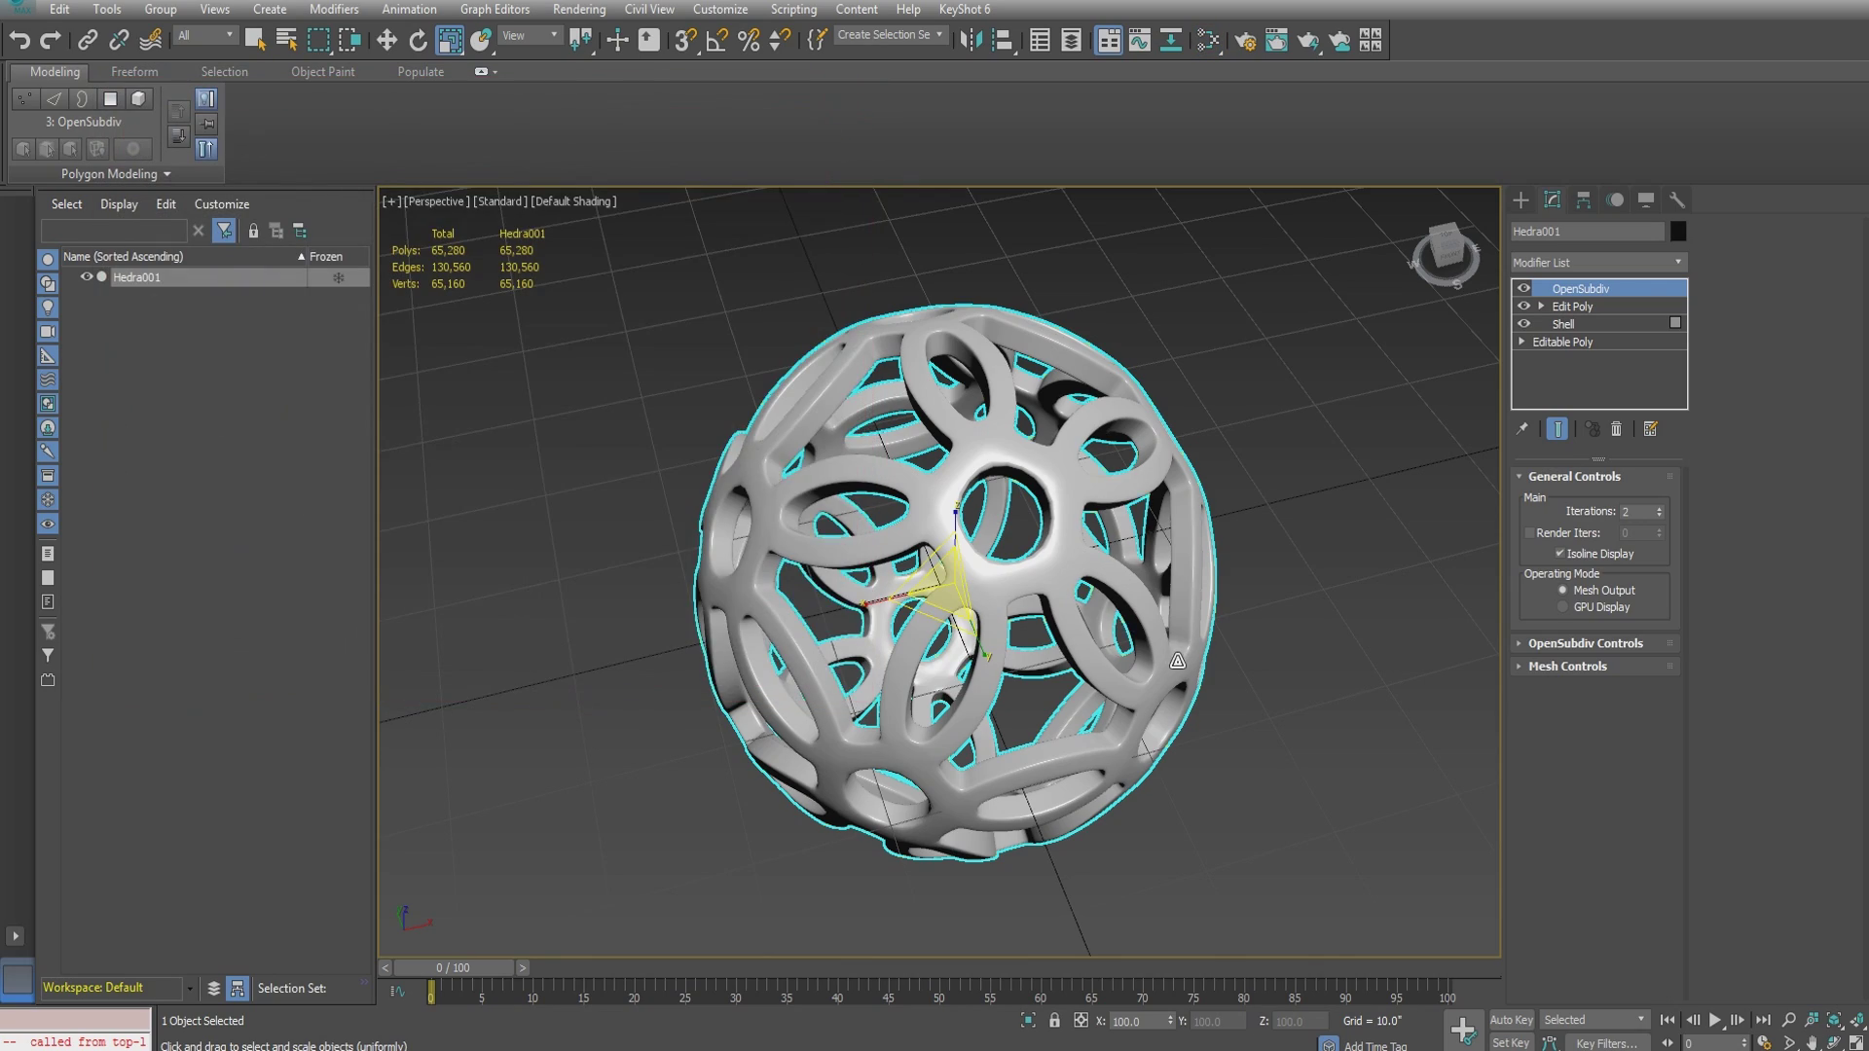
{"action": "middle_click_drag", "start_coordinate": [1177, 661], "coordinate": [1041, 638], "text": "alt"}
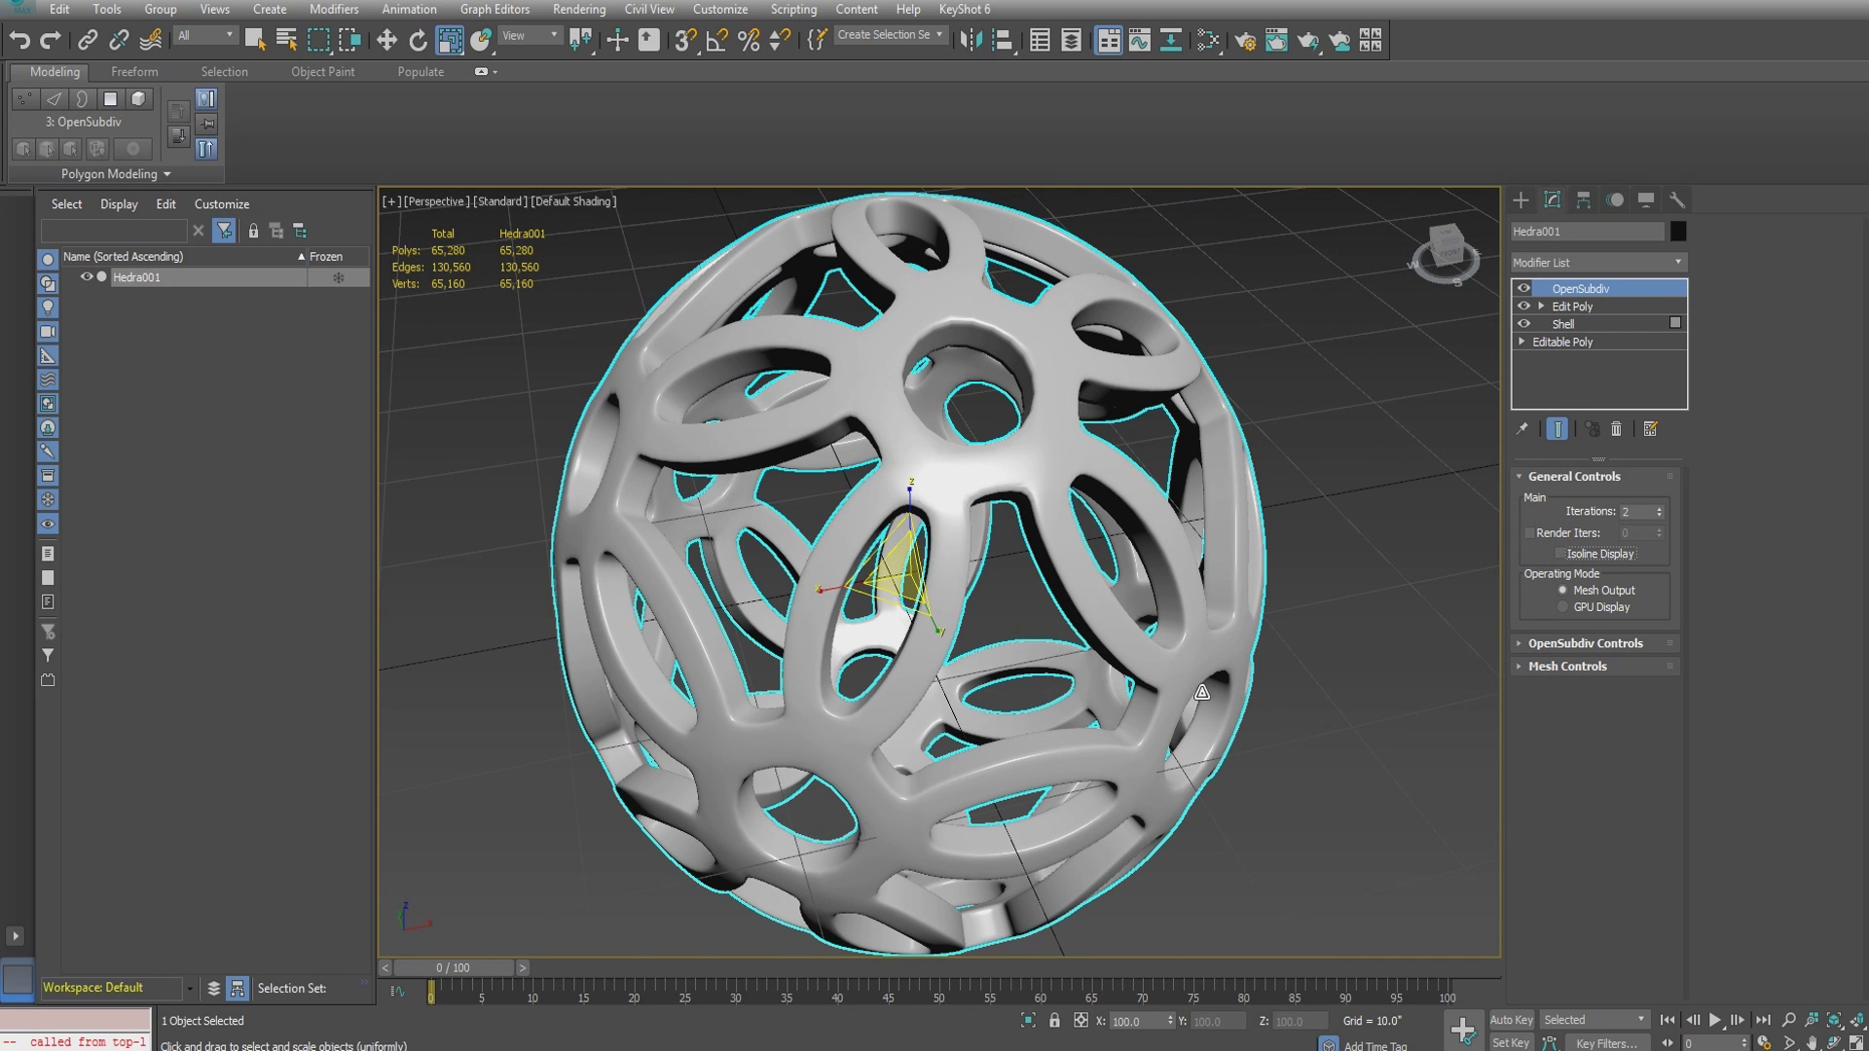
{"action": "key", "text": "F4"}
{"action": "mouse_move", "coordinate": [1214, 664]}
{"action": "middle_mouse_down", "text": "alt"}
{"action": "mouse_move", "coordinate": [1181, 649]}
{"action": "mouse_move", "coordinate": [1207, 691]}
{"action": "mouse_move", "coordinate": [1191, 699]}
{"action": "middle_mouse_up", "text": "alt"}
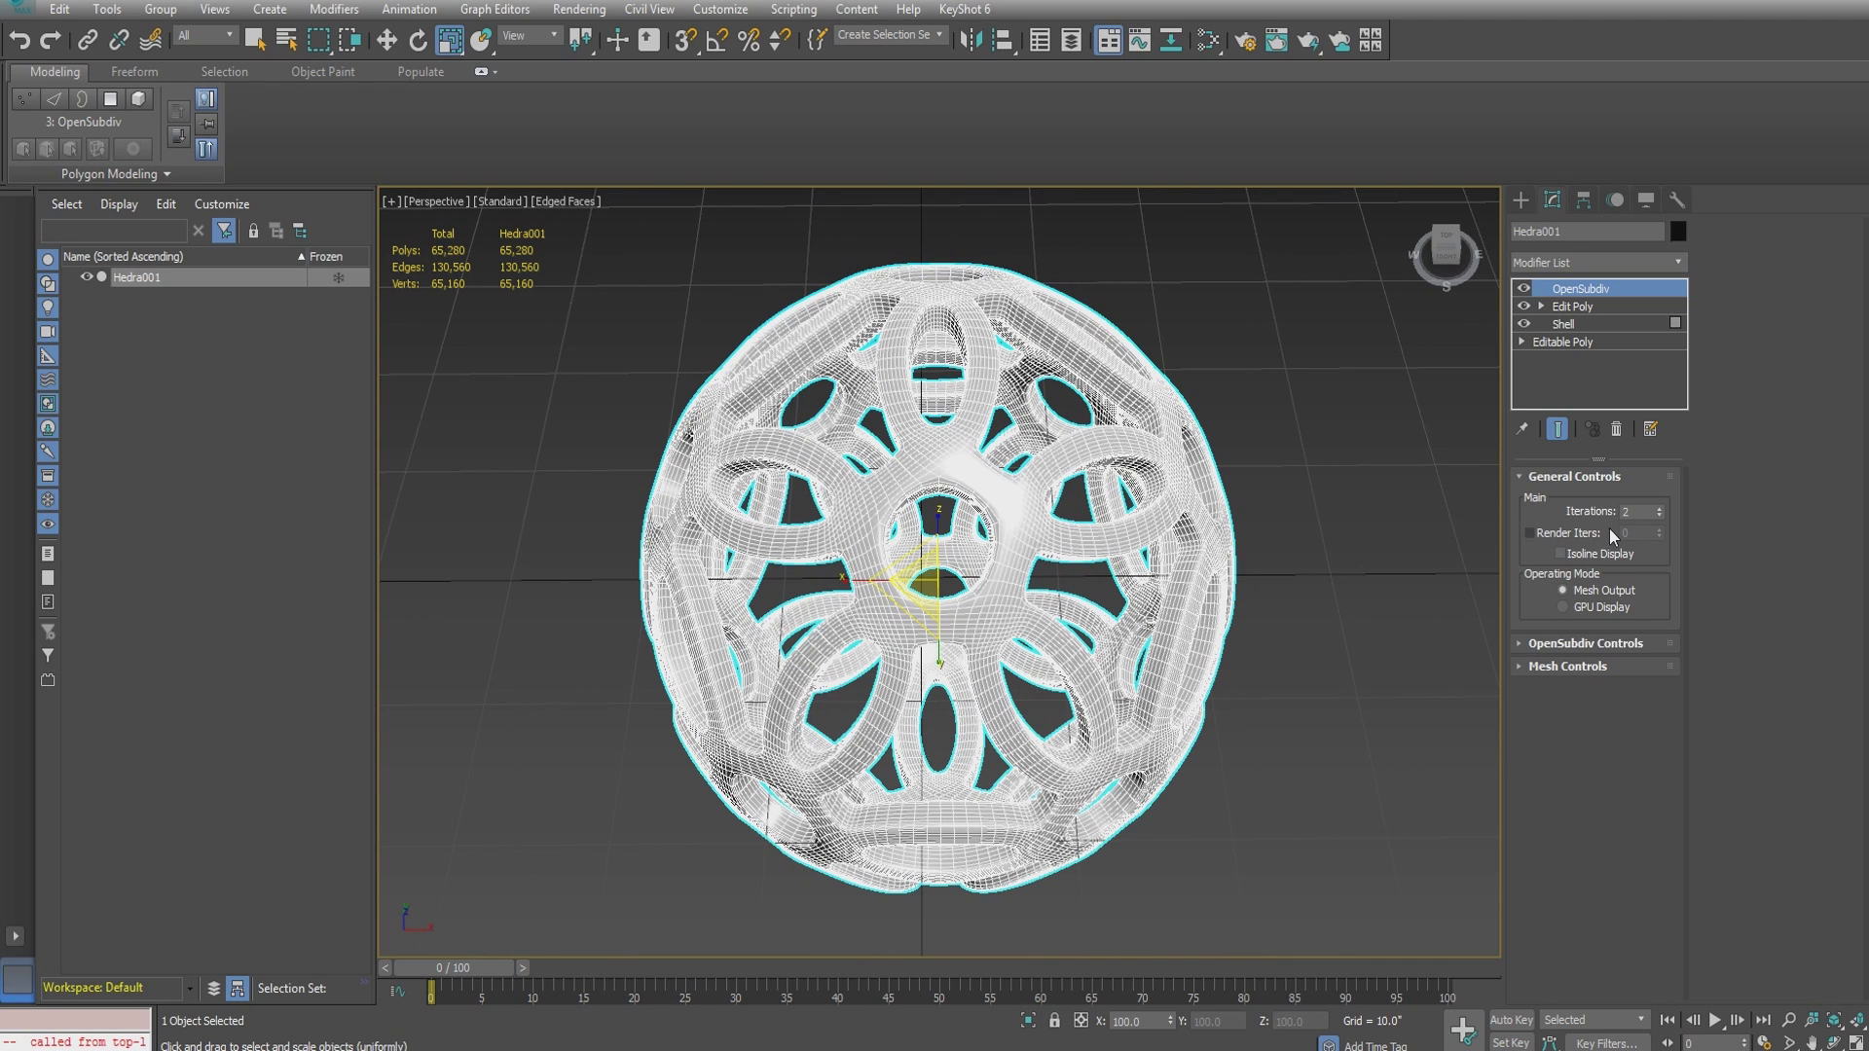
- Enable Isoline Display in OpenSubdiv's General Controls for a cleaner wireframe
{"action": "left_click", "coordinate": [1601, 554]}
{"action": "left_click", "coordinate": [1593, 553]}
{"action": "left_click", "coordinate": [1587, 555]}
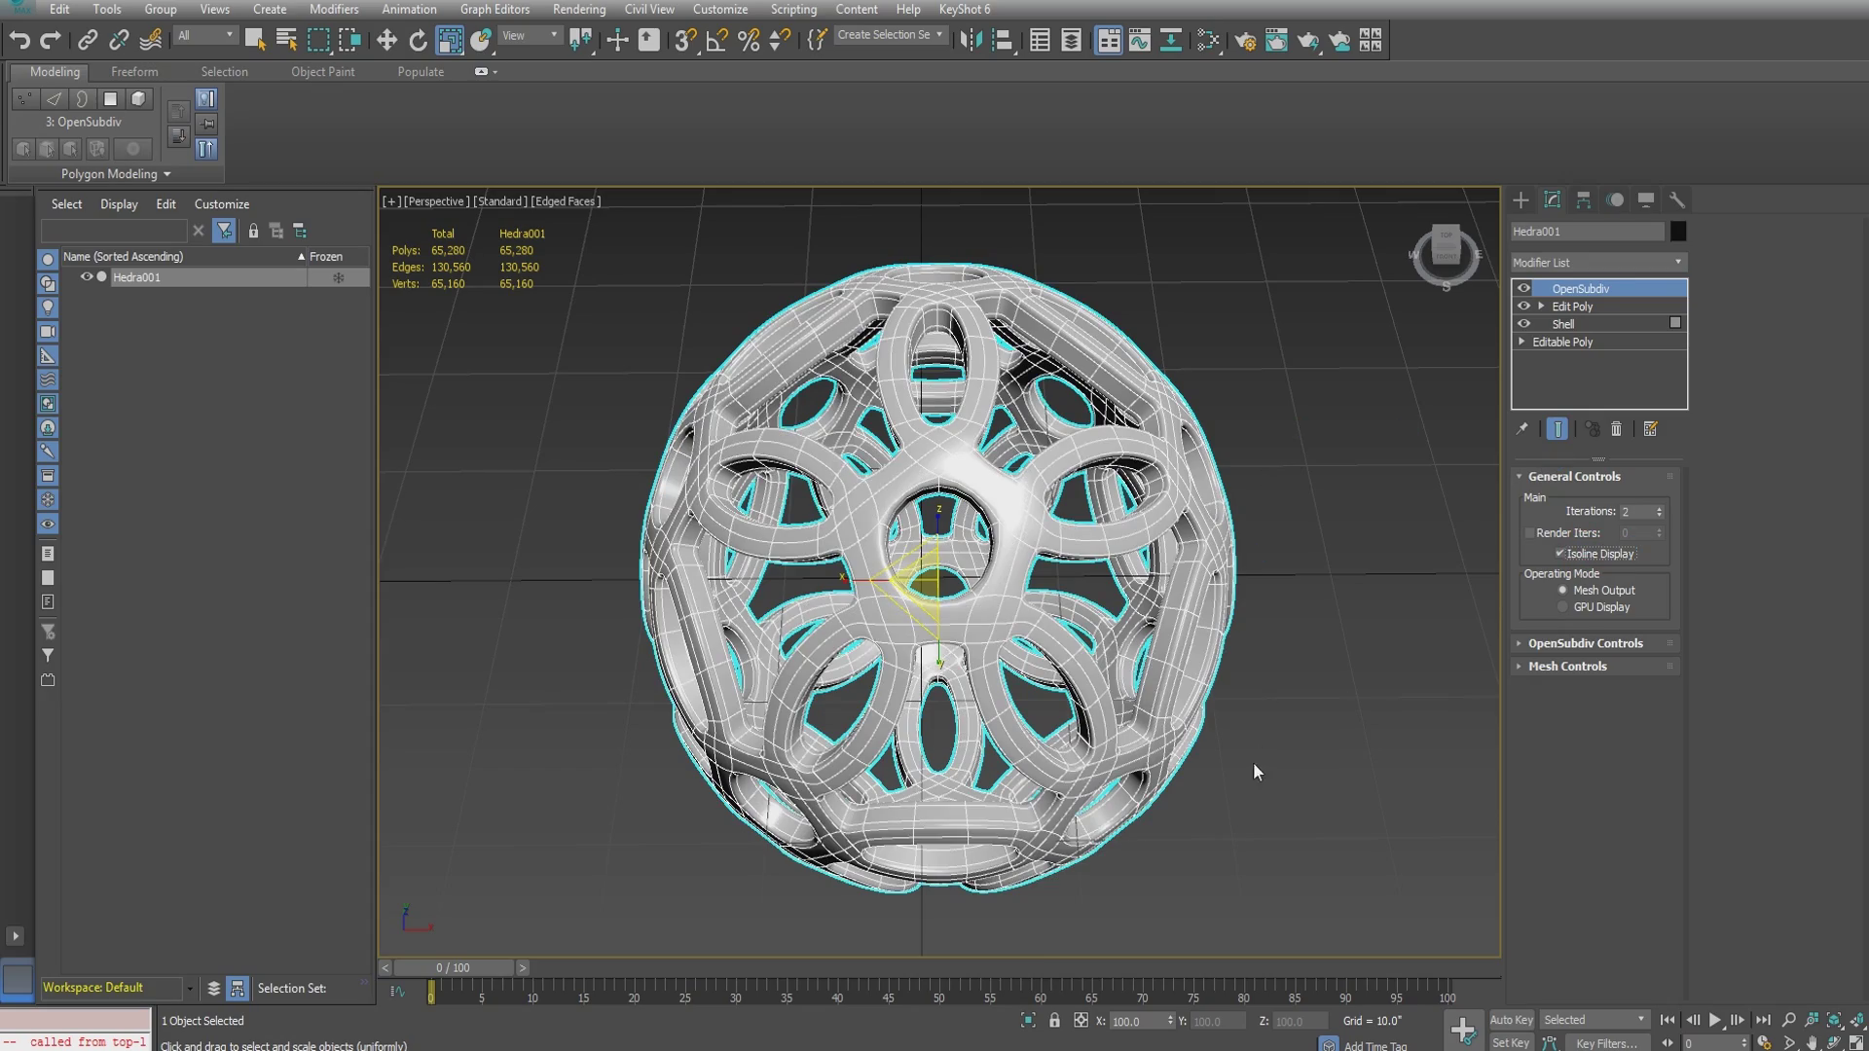
{"action": "mouse_move", "coordinate": [1238, 777]}
{"action": "middle_mouse_down", "text": "alt"}
{"action": "mouse_move", "coordinate": [1199, 737]}
{"action": "mouse_move", "coordinate": [1265, 720]}
{"action": "mouse_move", "coordinate": [1279, 763]}
{"action": "mouse_move", "coordinate": [1253, 766]}
{"action": "middle_mouse_up", "text": "alt"}
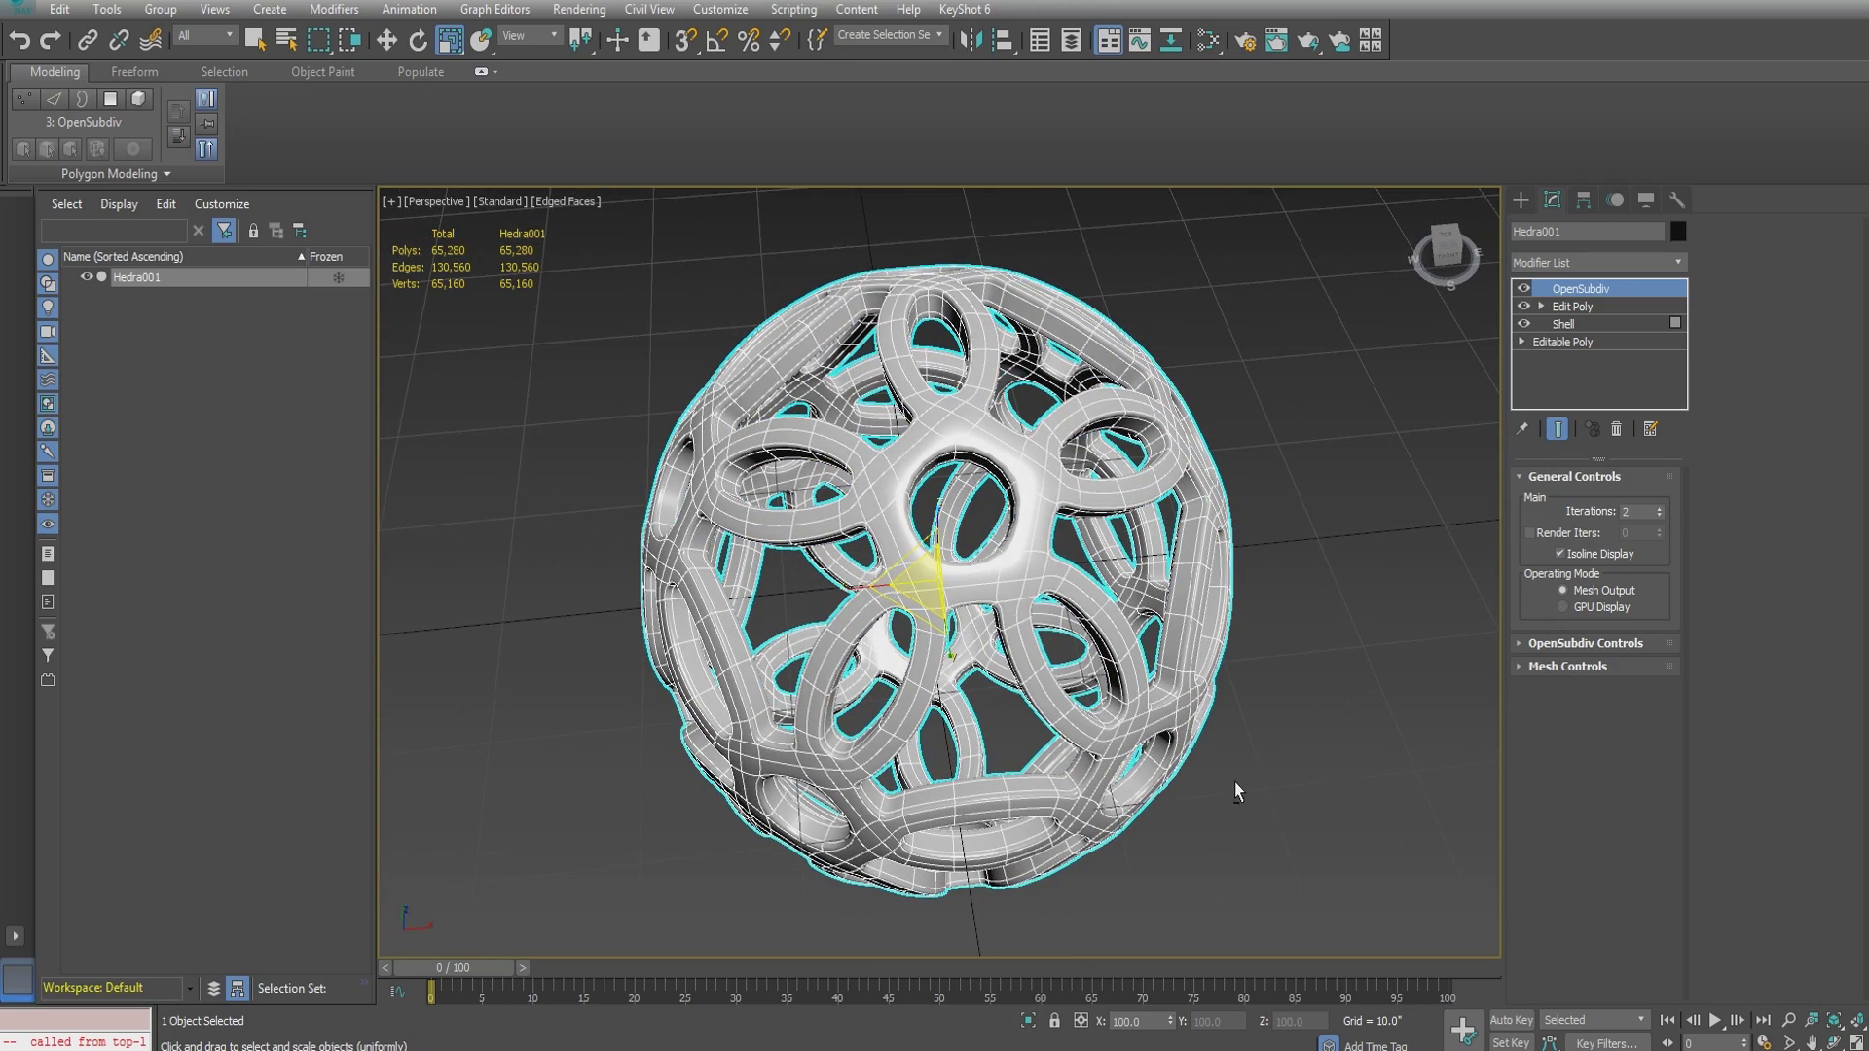
{"action": "mouse_move", "coordinate": [1233, 781]}
{"action": "middle_mouse_down", "text": "alt"}
{"action": "mouse_move", "coordinate": [1282, 711]}
{"action": "mouse_move", "coordinate": [1237, 776]}
{"action": "middle_mouse_up", "text": "alt"}
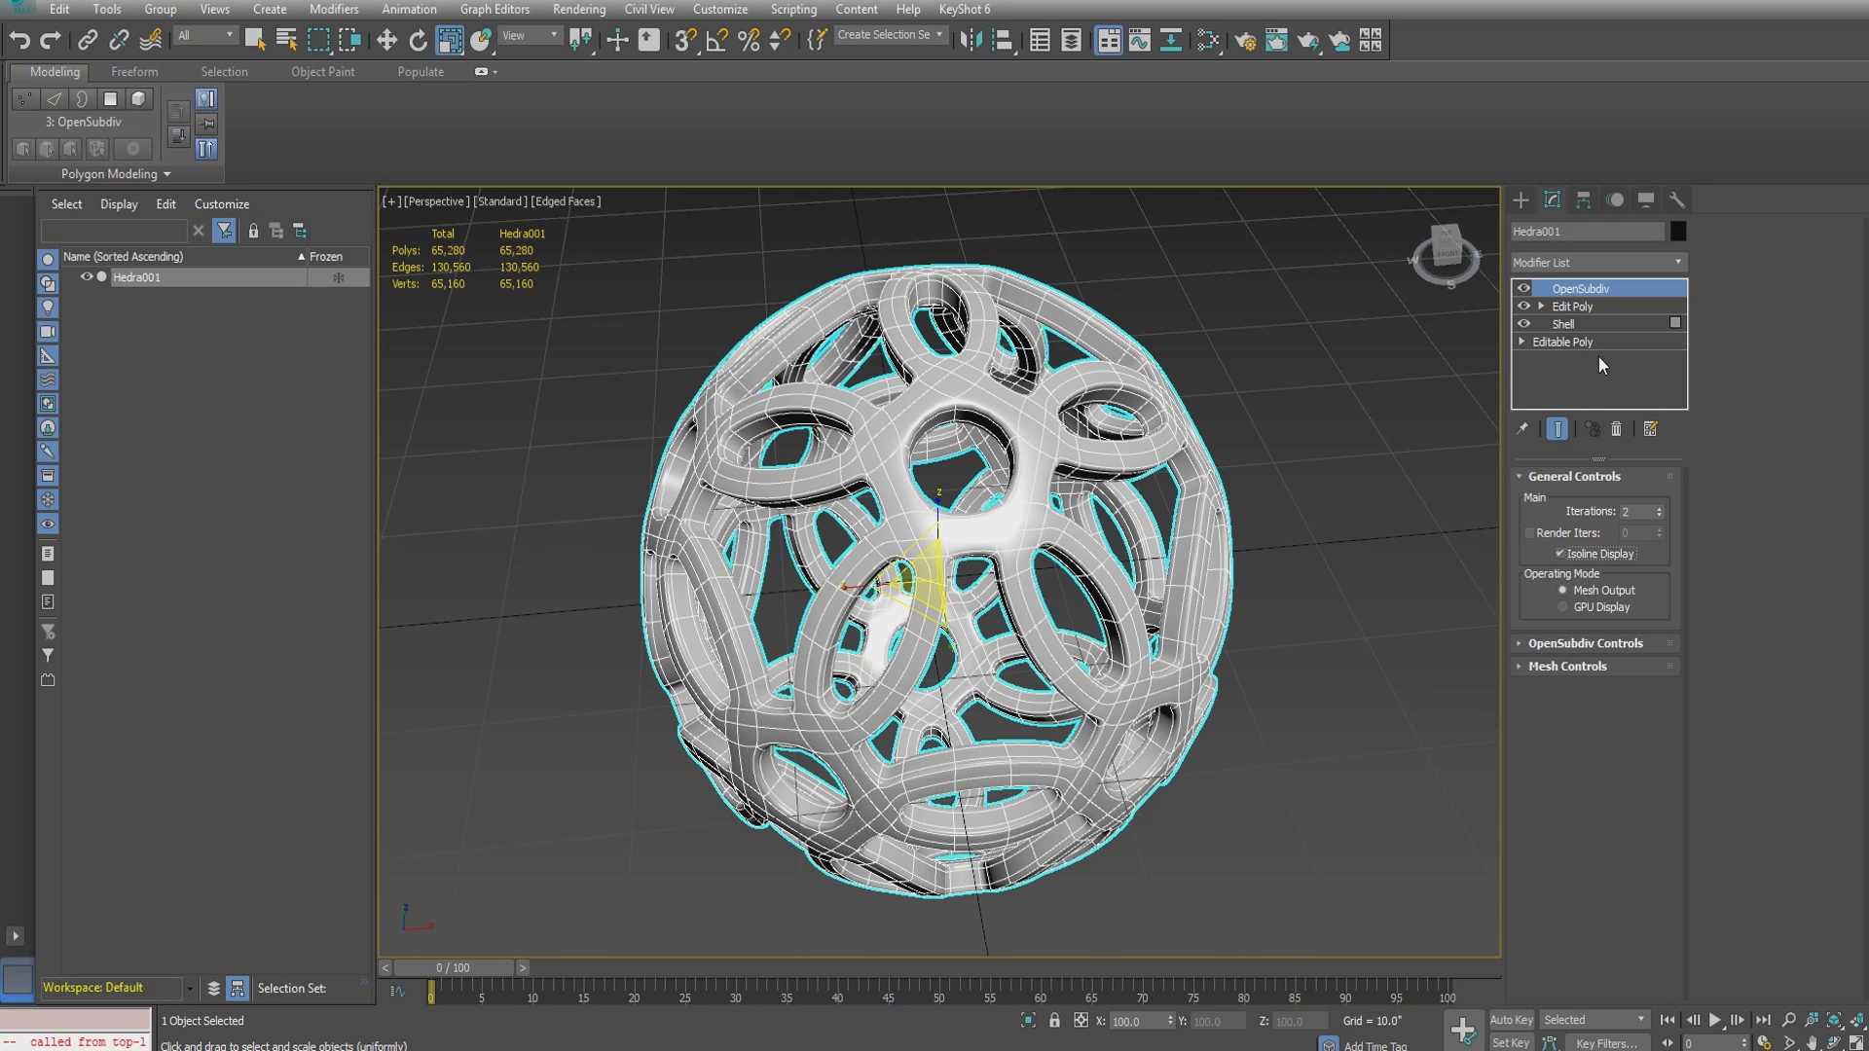
- Extrude the 720 rim polygons along Local Normals by 0.506" in Edit Poly, then exit Polygon mode
{"action": "left_click", "coordinate": [1602, 307]}
{"action": "left_click", "coordinate": [1618, 644]}
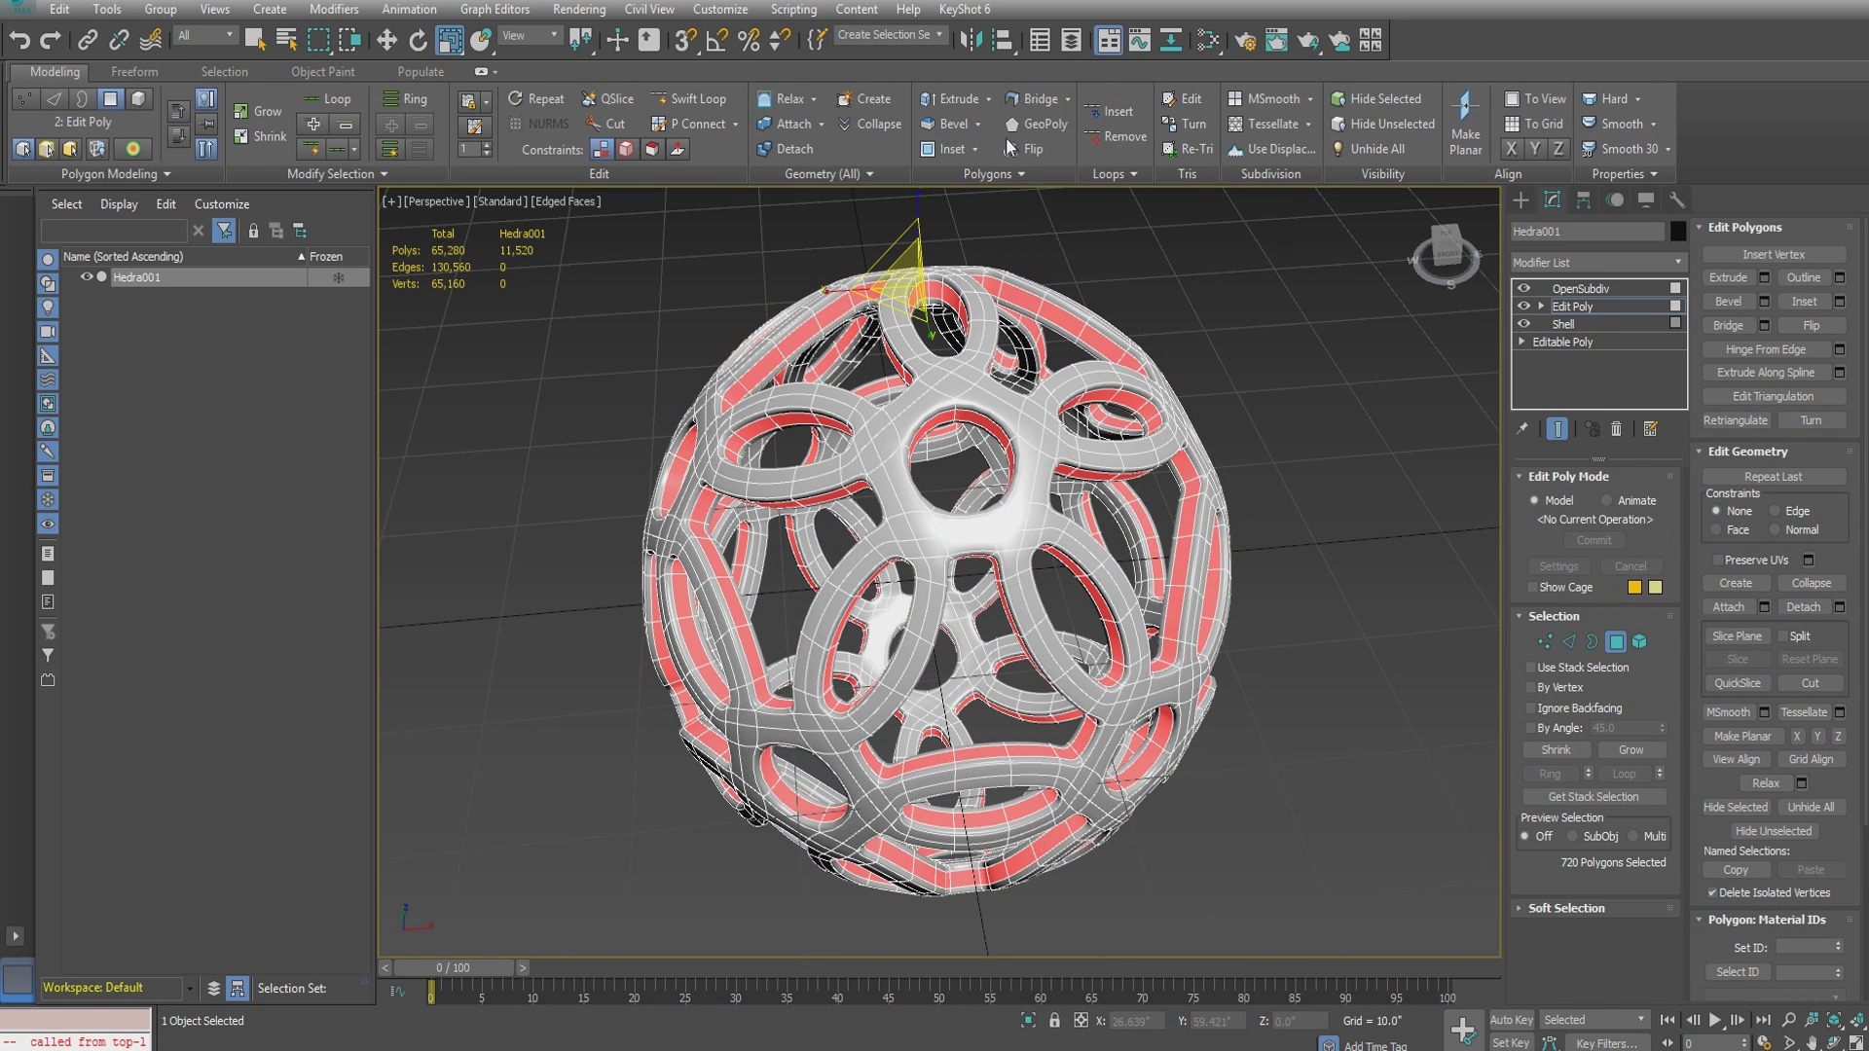
{"action": "left_click", "coordinate": [952, 99]}
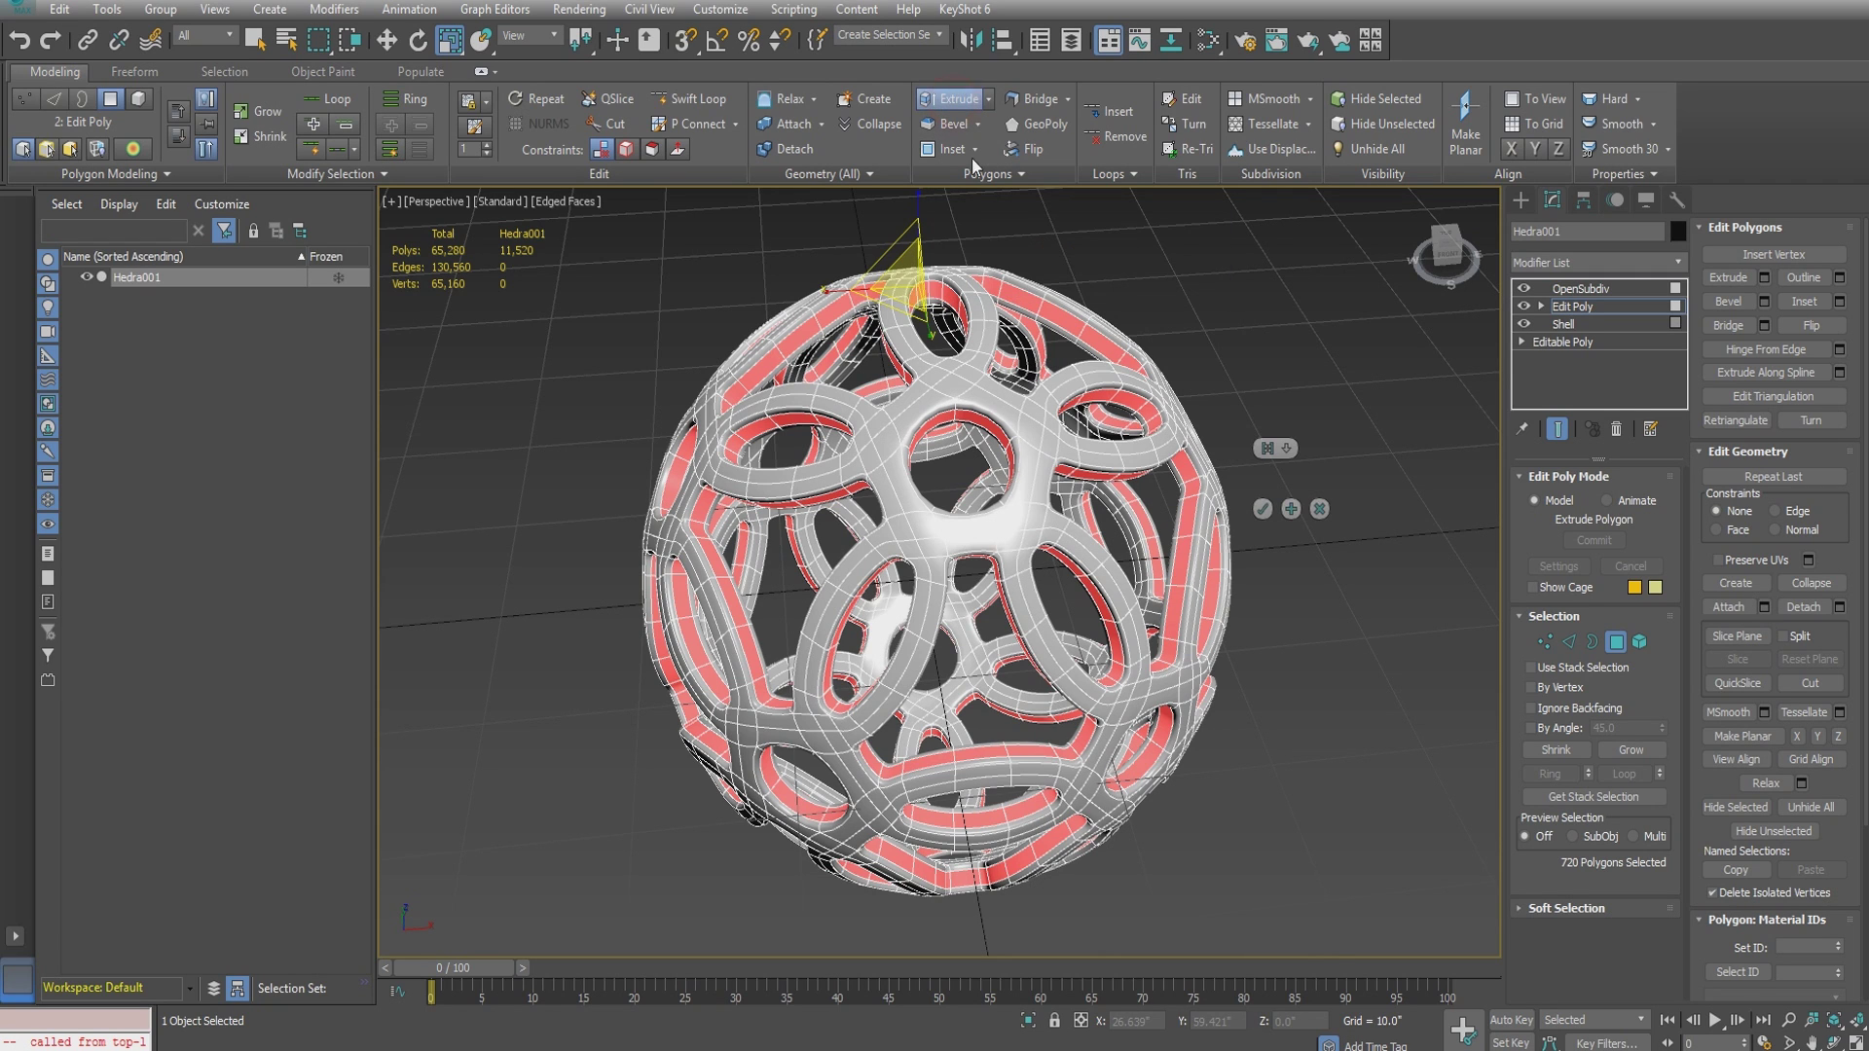
{"action": "left_click", "coordinate": [1268, 448]}
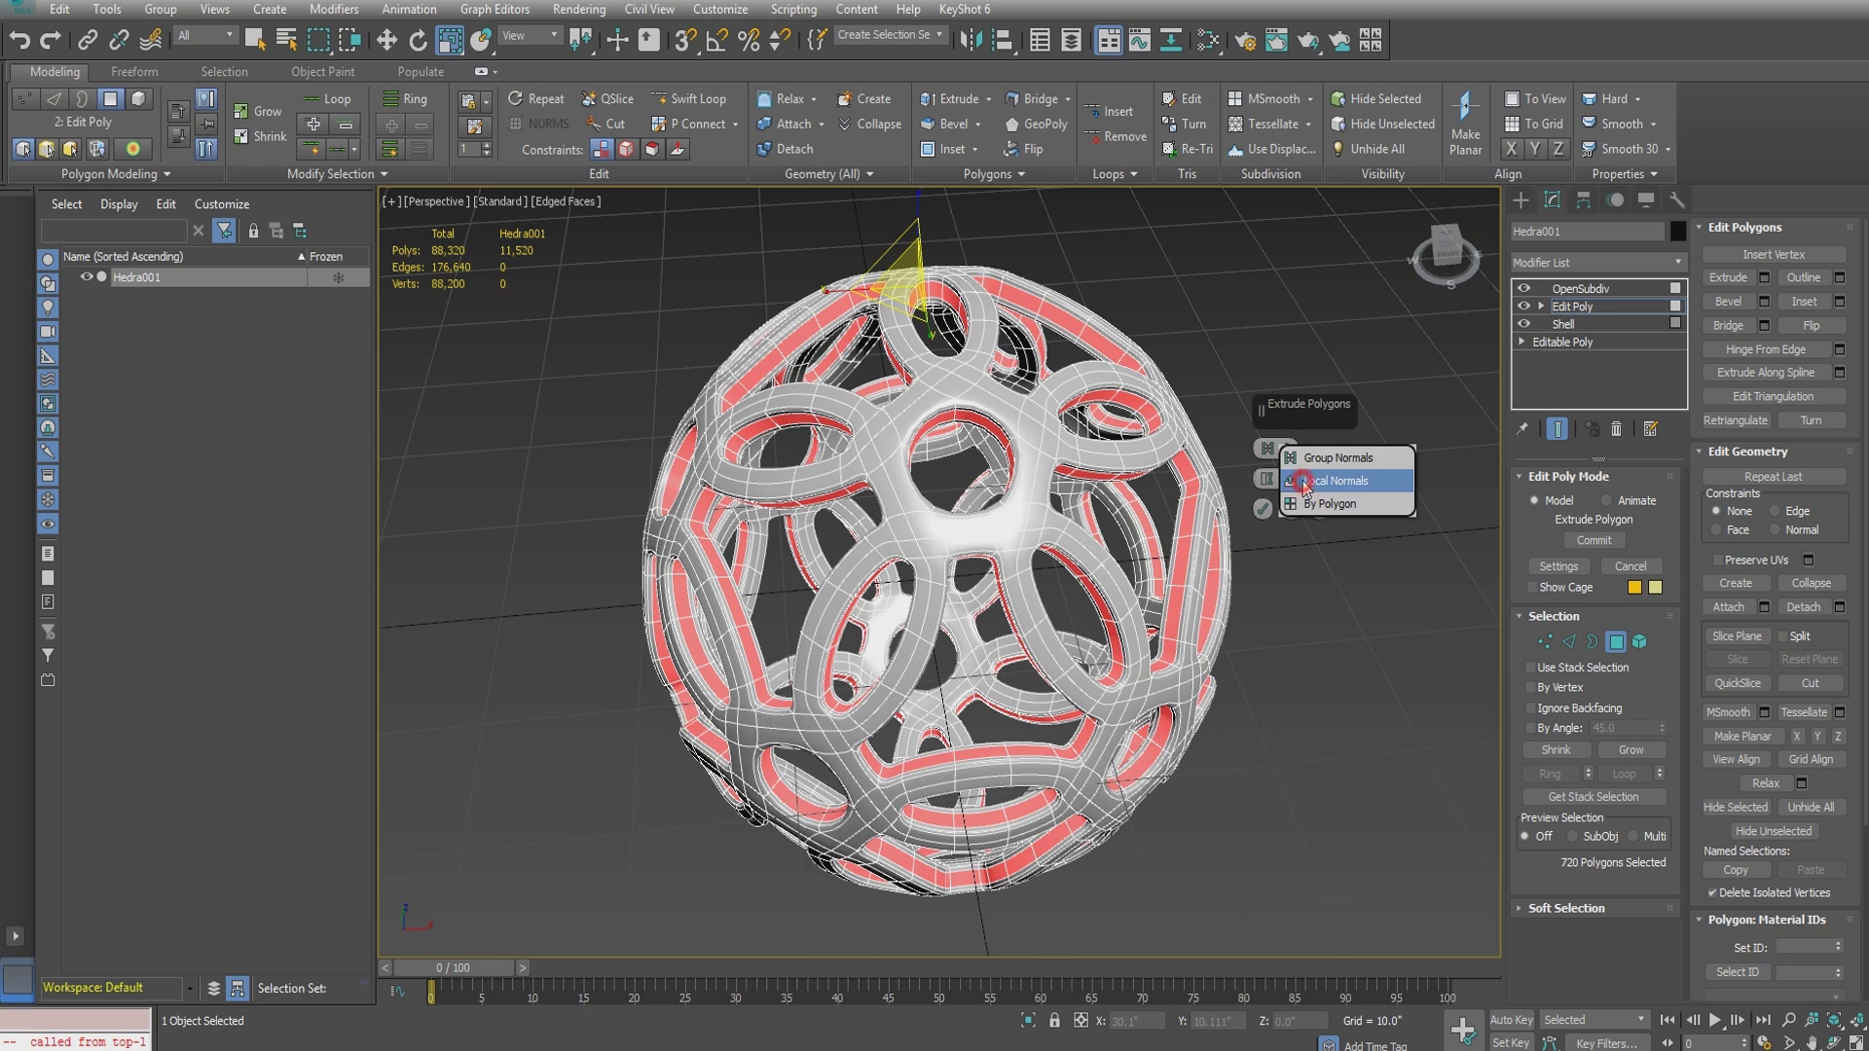
{"action": "left_click", "coordinate": [1305, 482]}
{"action": "left_click_drag", "start_coordinate": [1268, 482], "coordinate": [1272, 431]}
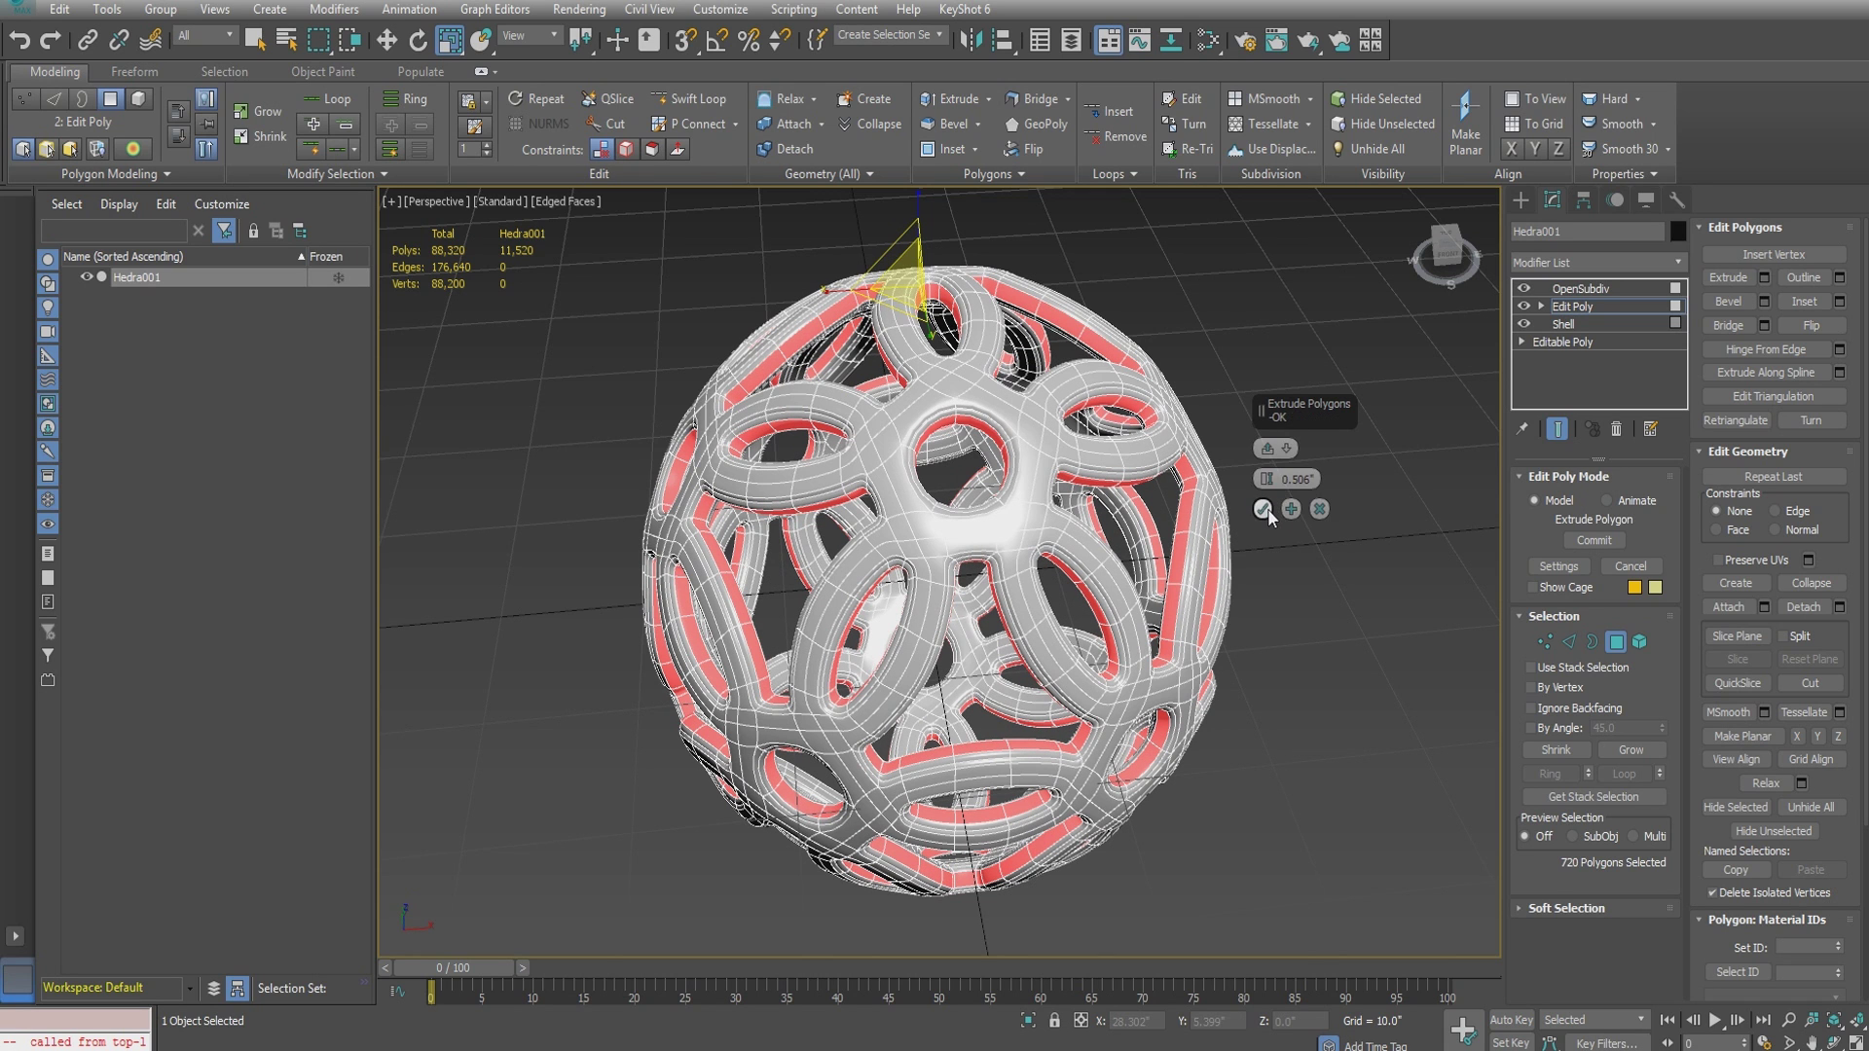
{"action": "left_click", "coordinate": [1263, 509]}
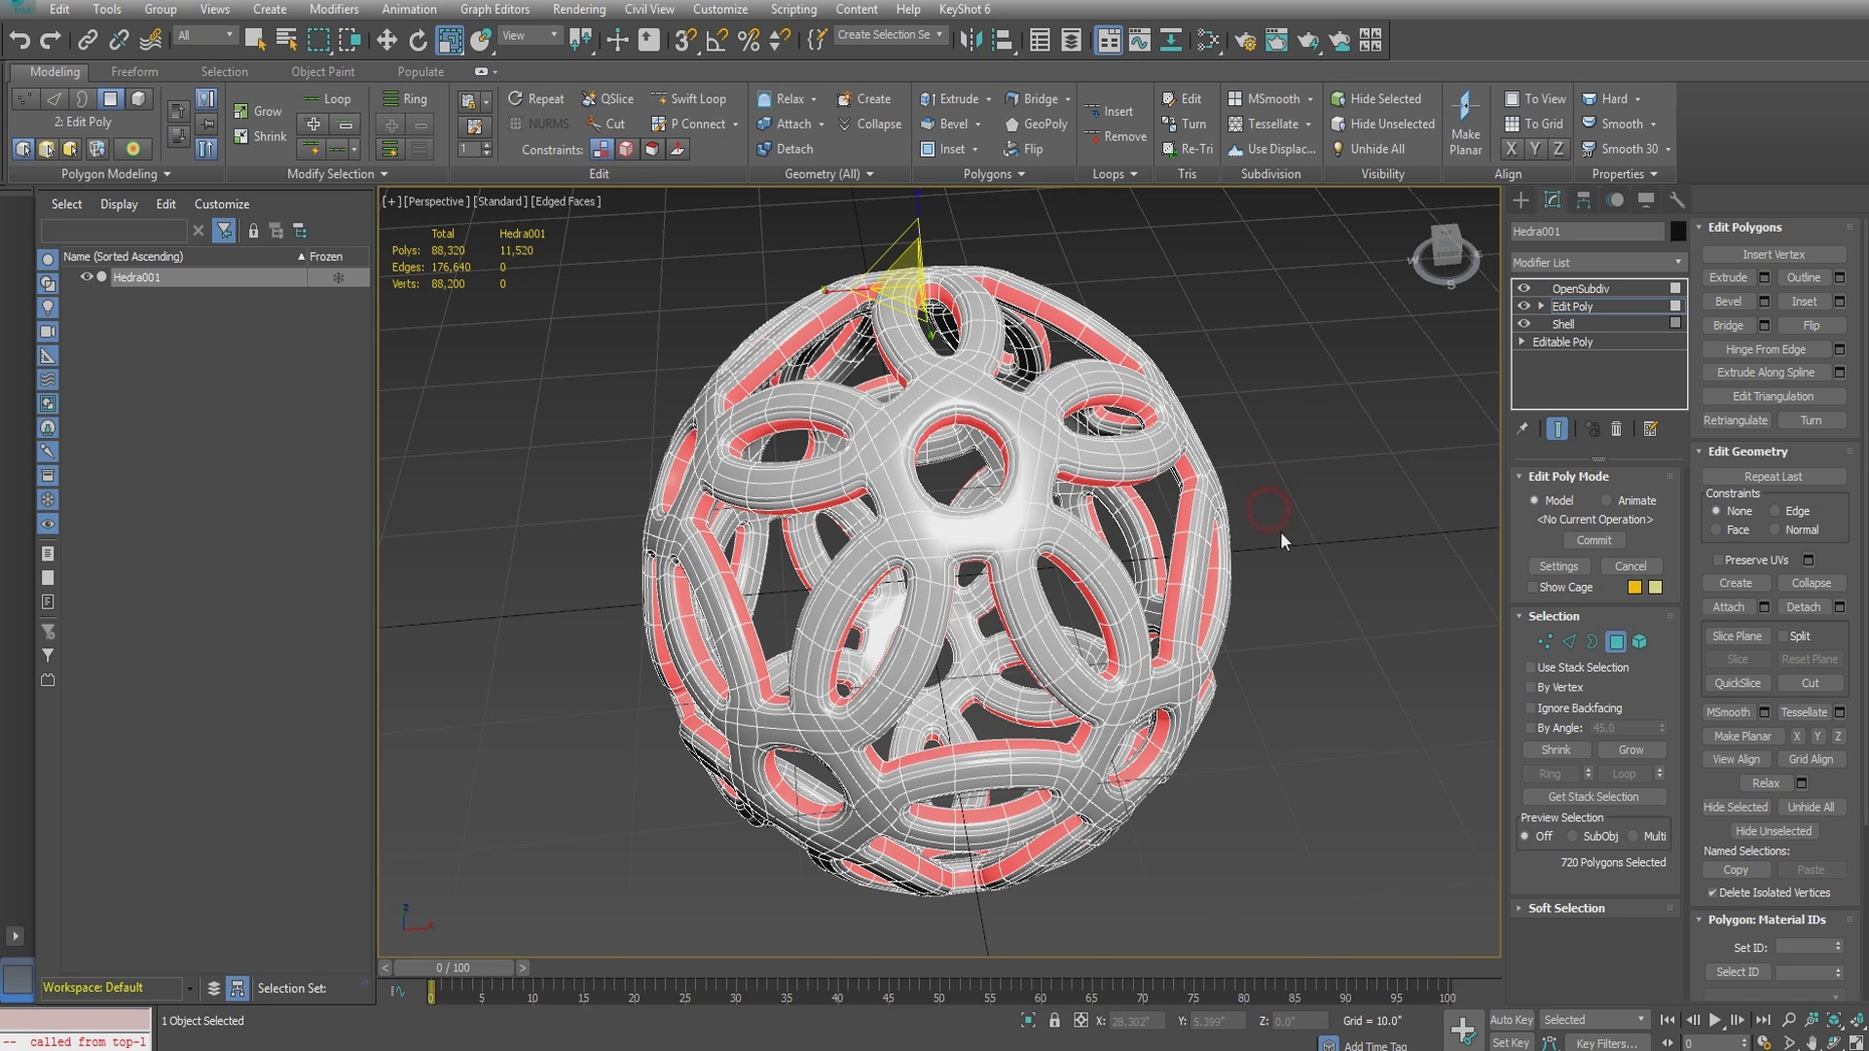
{"action": "left_click", "coordinate": [1617, 642]}
{"action": "mouse_move", "coordinate": [1191, 487]}
{"action": "middle_mouse_down", "text": "alt"}
{"action": "mouse_move", "coordinate": [1050, 507]}
{"action": "mouse_move", "coordinate": [1220, 479]}
{"action": "middle_mouse_up", "text": "alt"}
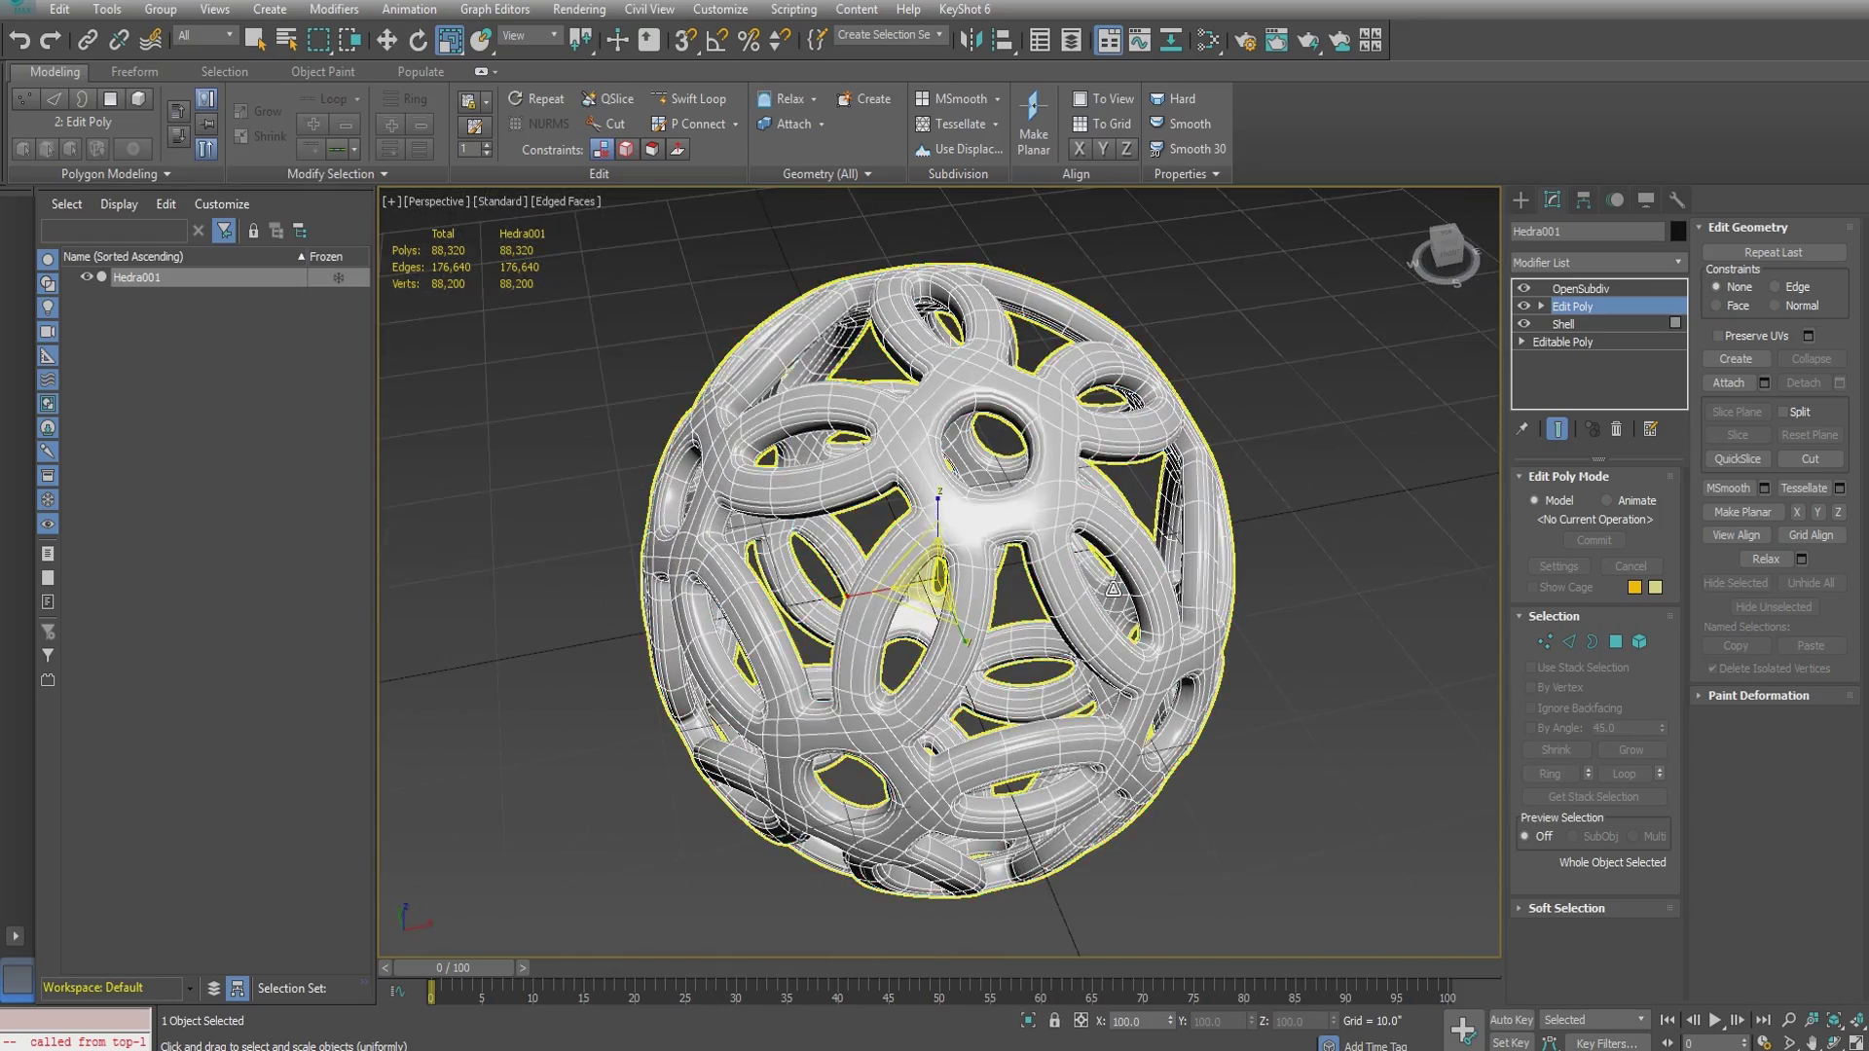
- Return to the OpenSubdiv level, deselect Hedra001, and orbit to inspect the raised rims
{"action": "scroll", "coordinate": [959, 615], "scroll_direction": "up", "scroll_amount": 5}
{"action": "middle_click_drag", "start_coordinate": [959, 615], "coordinate": [944, 695], "text": "alt"}
{"action": "scroll", "coordinate": [1019, 543], "scroll_direction": "down", "scroll_amount": 10}
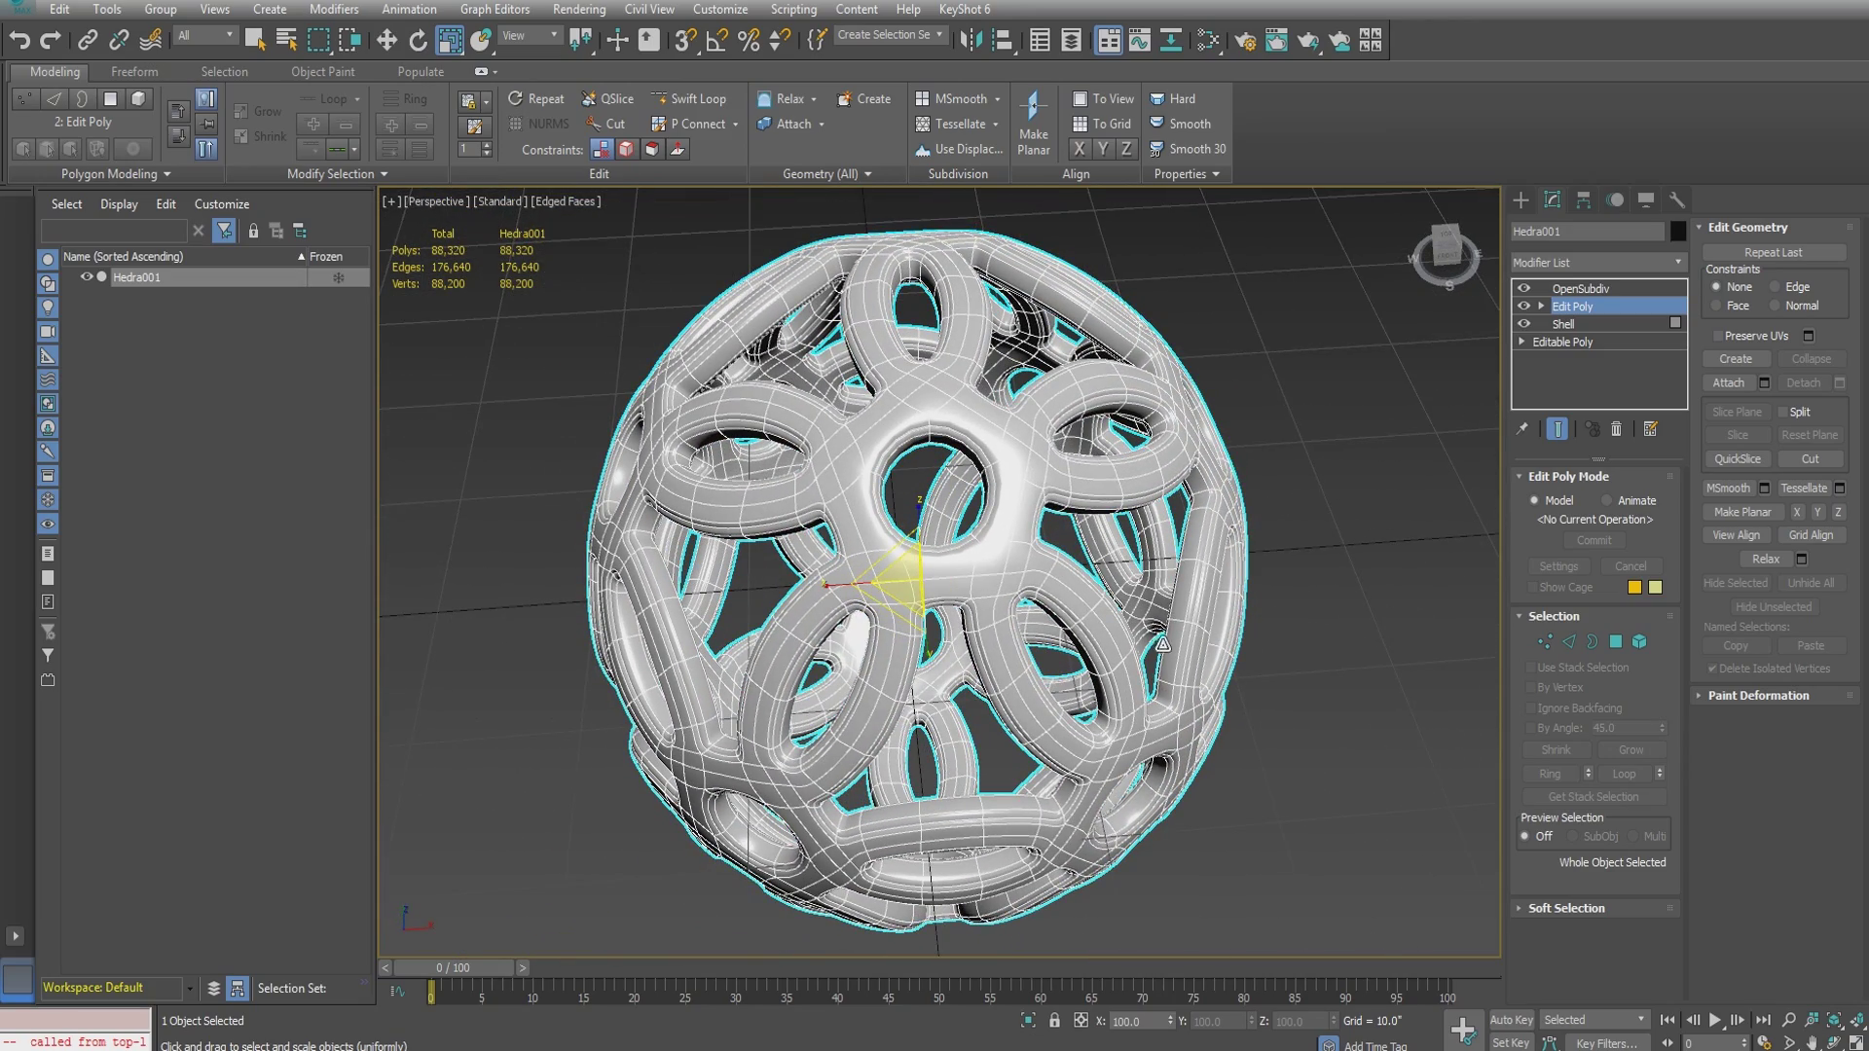
{"action": "left_click", "coordinate": [1589, 289]}
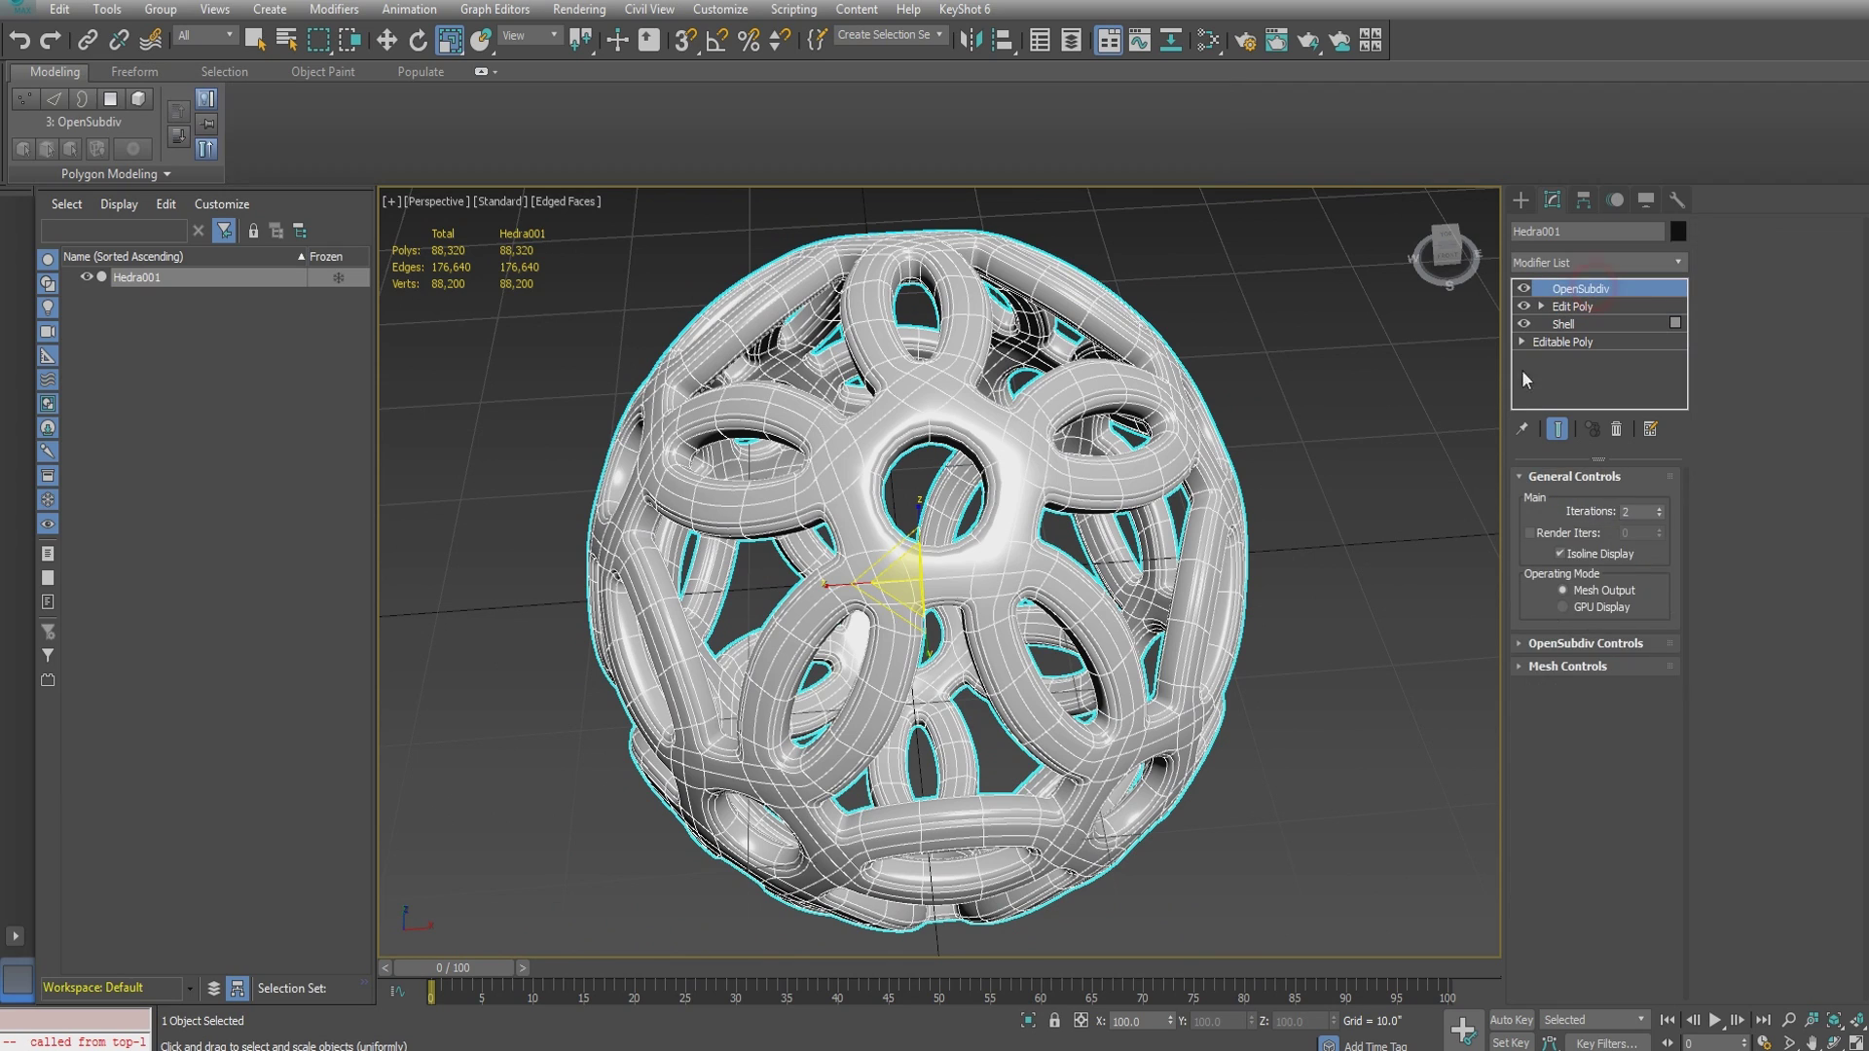
{"action": "left_click", "coordinate": [1392, 498]}
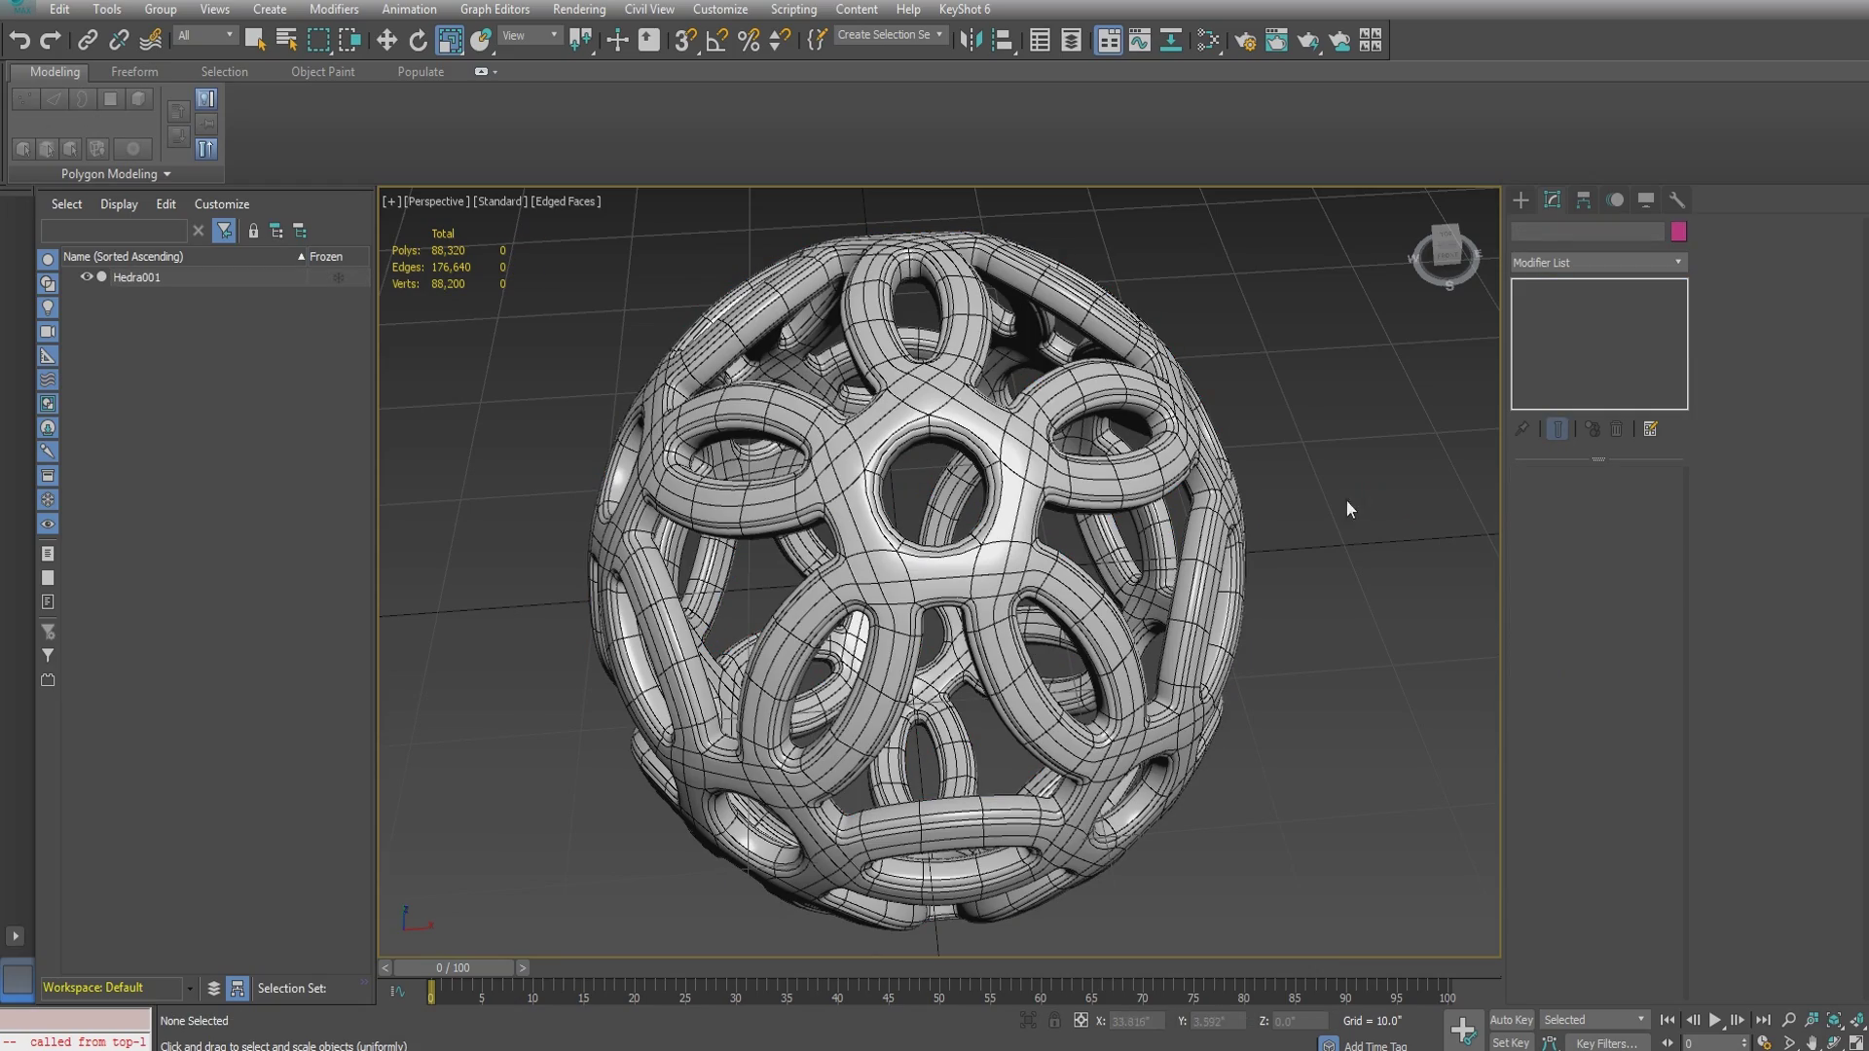
{"action": "middle_click_drag", "start_coordinate": [1326, 674], "coordinate": [1221, 578], "text": "alt"}
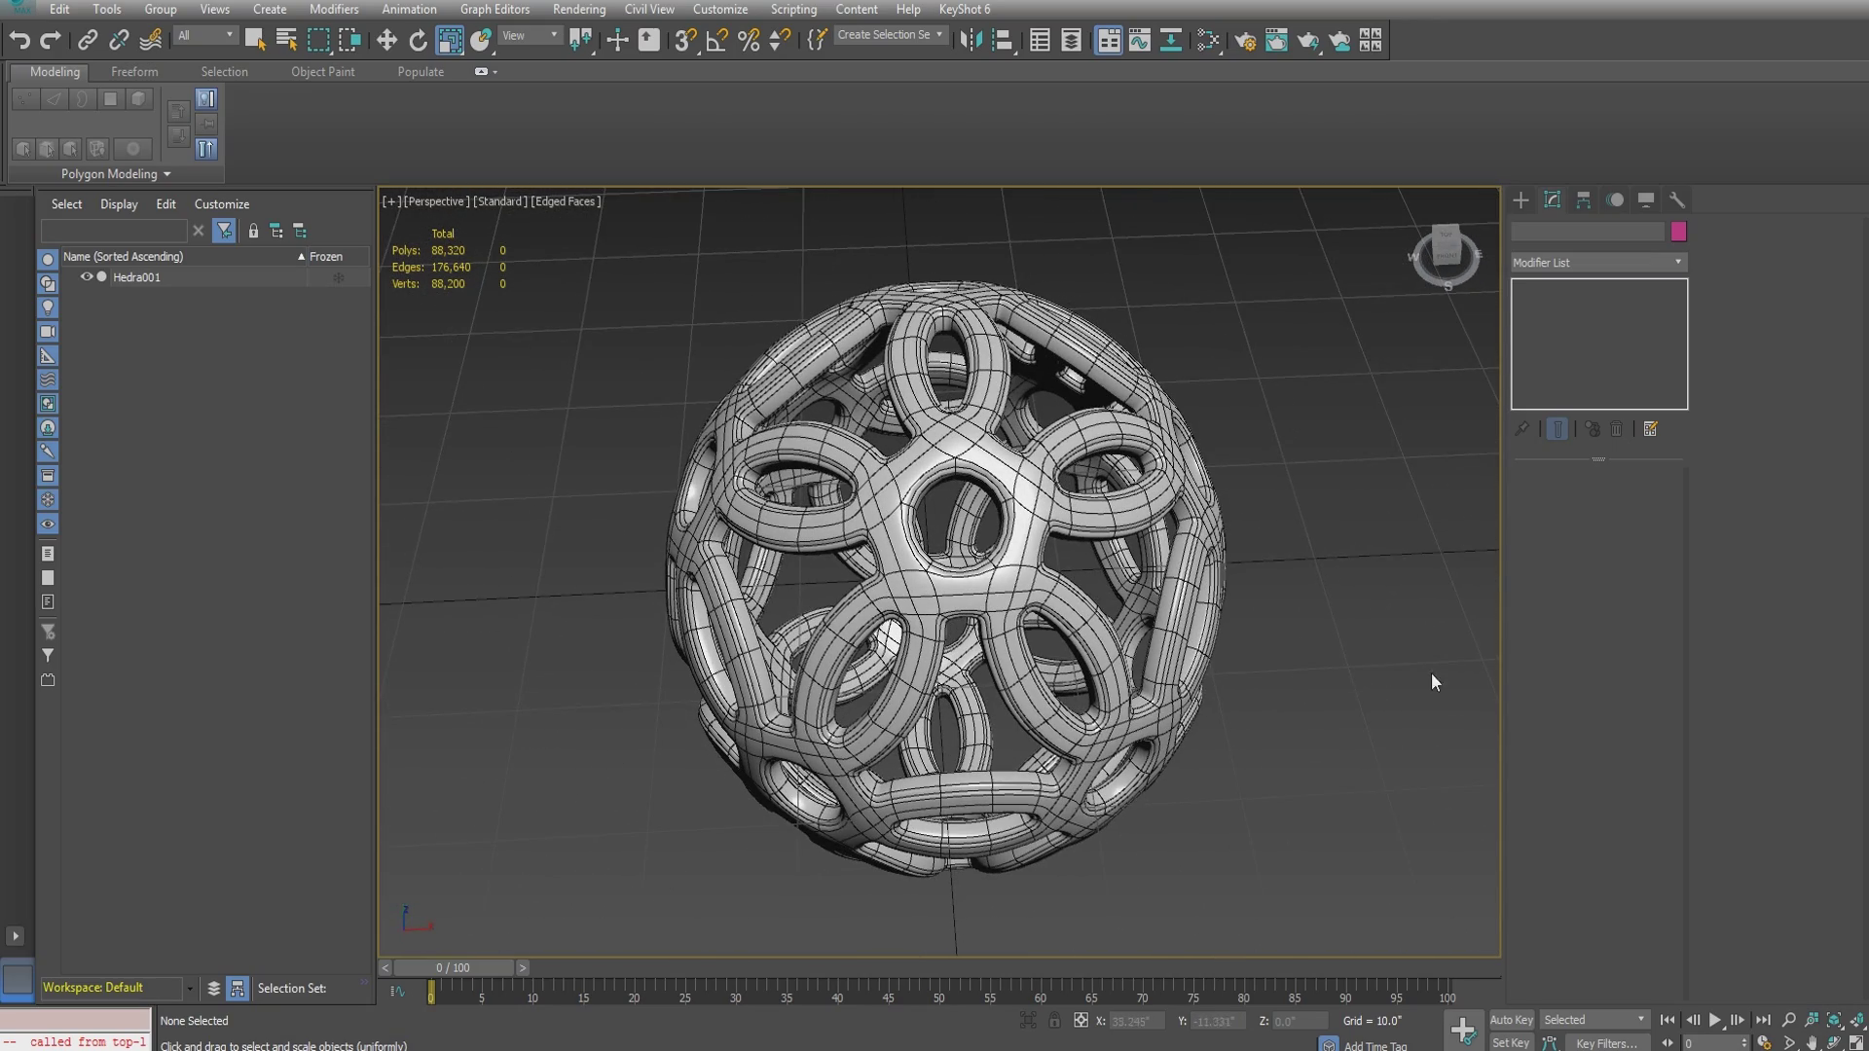